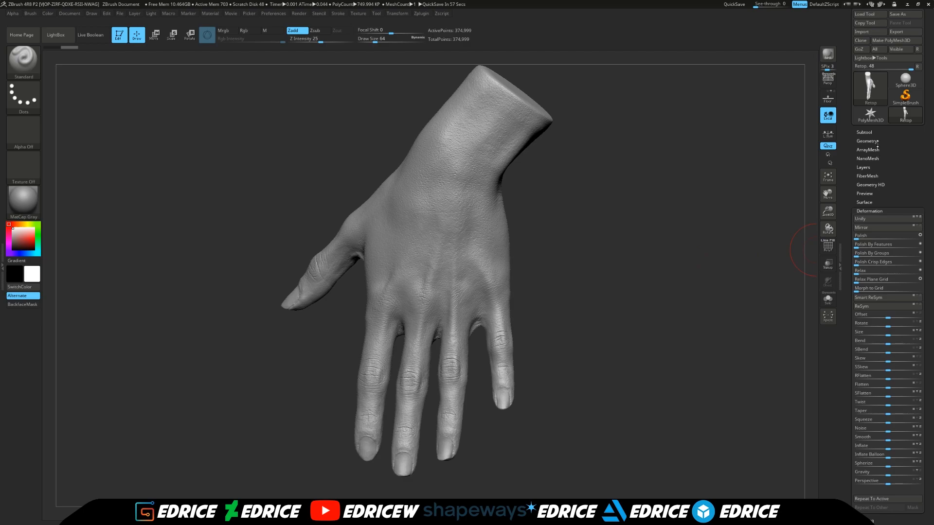
# Append a PolyMesh3D star as a subtool, select it and turn the hand subtool's visibility back on
pyautogui.click(864, 132)
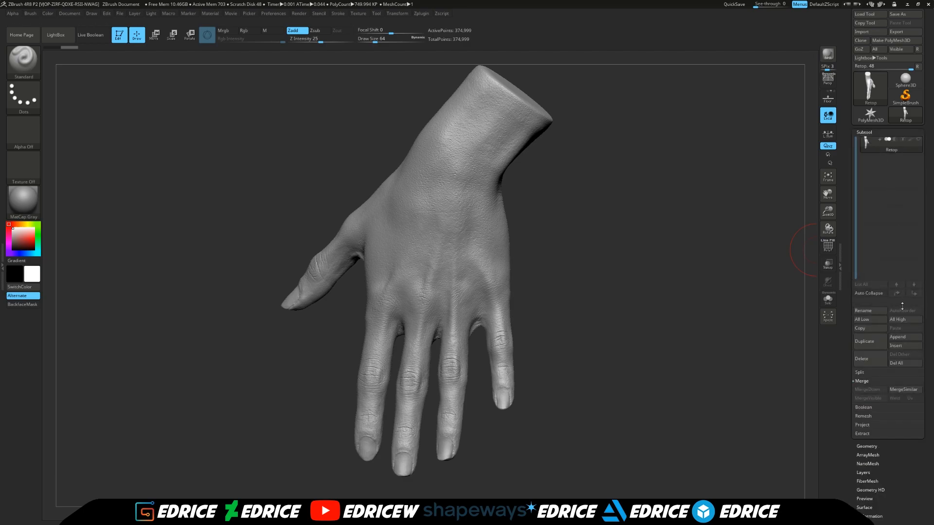
pyautogui.click(903, 340)
pyautogui.click(730, 343)
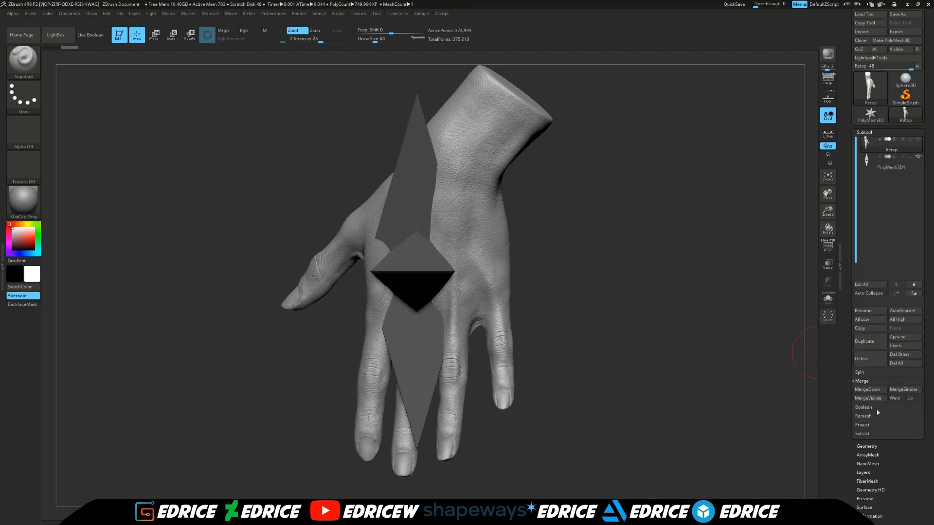
pyautogui.click(879, 168)
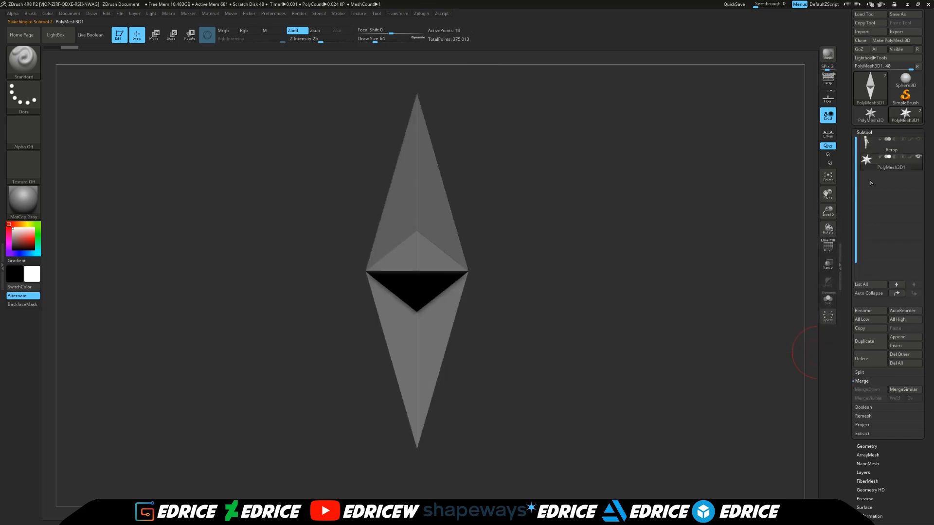
pyautogui.click(919, 139)
# Initialize the appended star as a QCube with X, Y and Z resolution set to 1
pyautogui.scroll(-5, 895, 419)
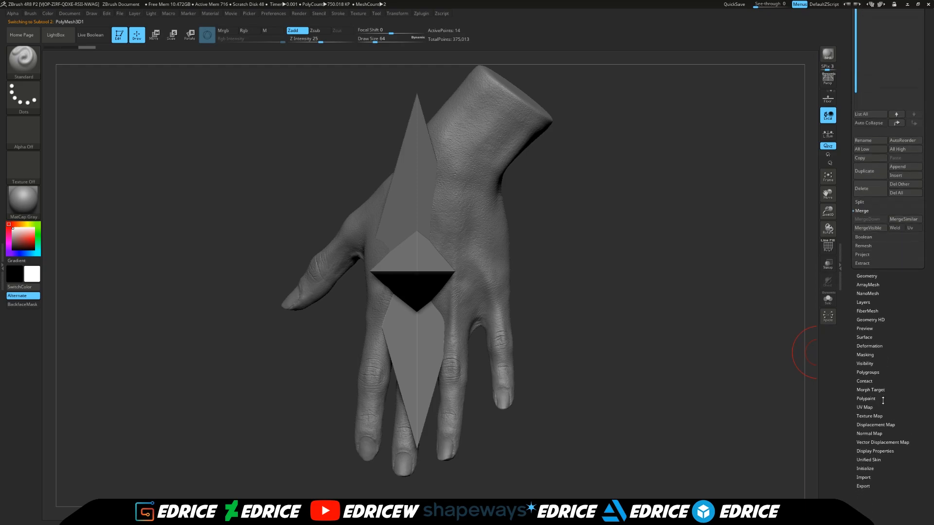
pyautogui.click(874, 468)
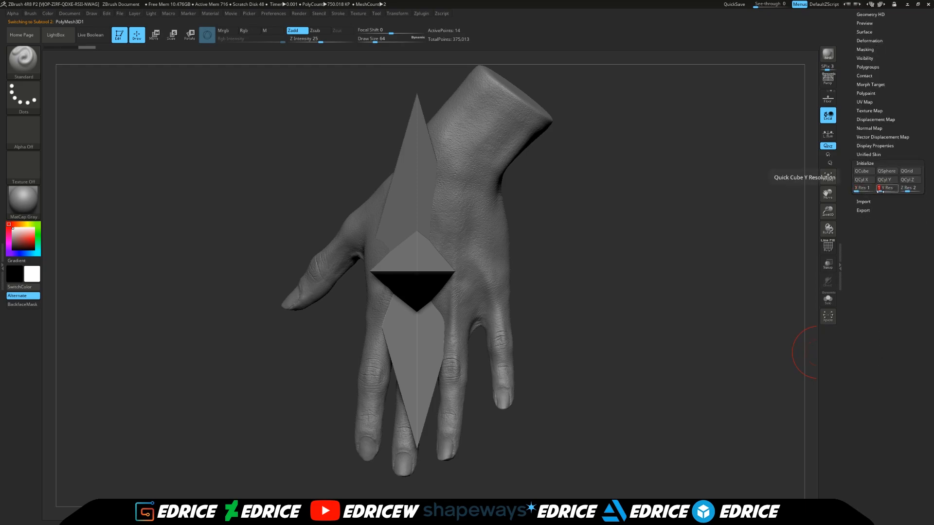
pyautogui.click(863, 175)
pyautogui.moveTo(638, 243); pyautogui.dragTo(681, 249)
pyautogui.moveTo(896, 87); pyautogui.dragTo(911, 128)
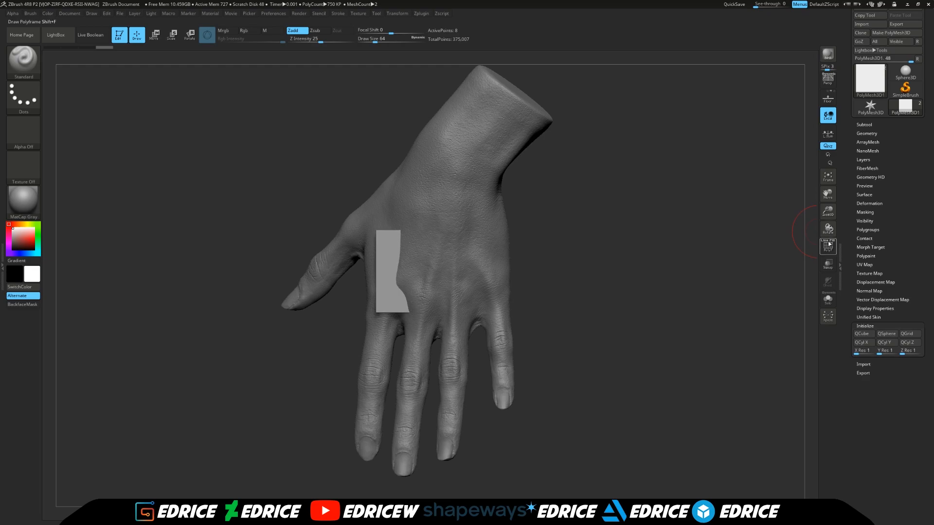
# Turn on polyframe display, transparency and ghost mode so the cube and hand can be seen together
pyautogui.click(828, 246)
pyautogui.click(828, 264)
pyautogui.click(828, 282)
# Move and scale the cube with the gizmo so it covers the palm in width, height and depth
pyautogui.moveTo(616, 311)
pyautogui.mouseDown()
pyautogui.moveTo(554, 295)
pyautogui.moveTo(603, 312)
pyautogui.mouseUp()
pyautogui.click(154, 36)
pyautogui.moveTo(444, 270); pyautogui.dragTo(430, 270)
pyautogui.moveTo(628, 272); pyautogui.dragTo(557, 267)
pyautogui.moveTo(441, 268); pyautogui.dragTo(453, 268)
pyautogui.moveTo(540, 274); pyautogui.dragTo(593, 279)
pyautogui.moveTo(440, 271); pyautogui.dragTo(489, 271)
pyautogui.moveTo(584, 263); pyautogui.dragTo(540, 261)
pyautogui.moveTo(445, 228); pyautogui.dragTo(444, 205)
pyautogui.moveTo(582, 241); pyautogui.dragTo(594, 242)
pyautogui.moveTo(490, 248); pyautogui.dragTo(510, 249)
pyautogui.moveTo(586, 248); pyautogui.dragTo(550, 257)
pyautogui.moveTo(625, 245); pyautogui.dragTo(548, 243)
pyautogui.moveTo(482, 249); pyautogui.dragTo(495, 247)
pyautogui.moveTo(614, 235); pyautogui.dragTo(578, 238)
pyautogui.moveTo(465, 226); pyautogui.dragTo(462, 177)
pyautogui.moveTo(614, 230); pyautogui.dragTo(636, 263)
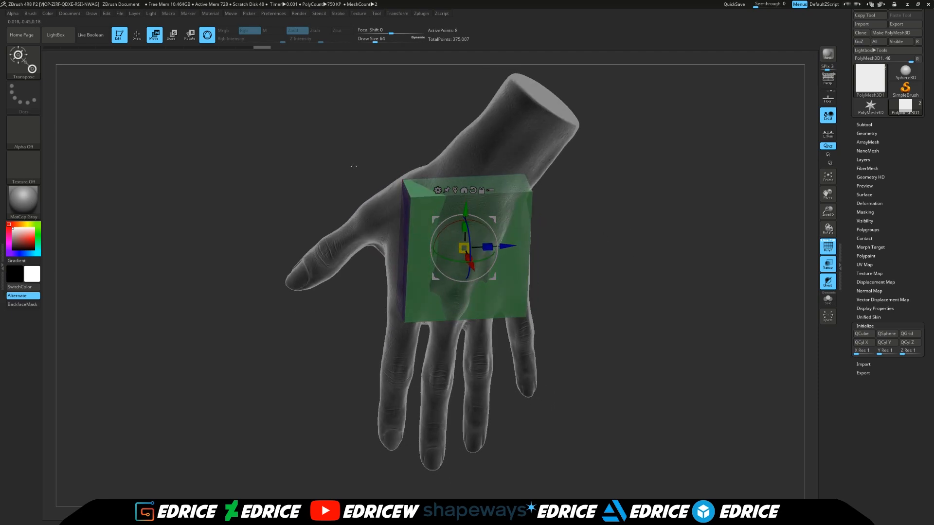
# Choose the ZModeler brush and QMesh the cube's upper face outward along the wrist
pyautogui.click(21, 59)
pyautogui.press('z')
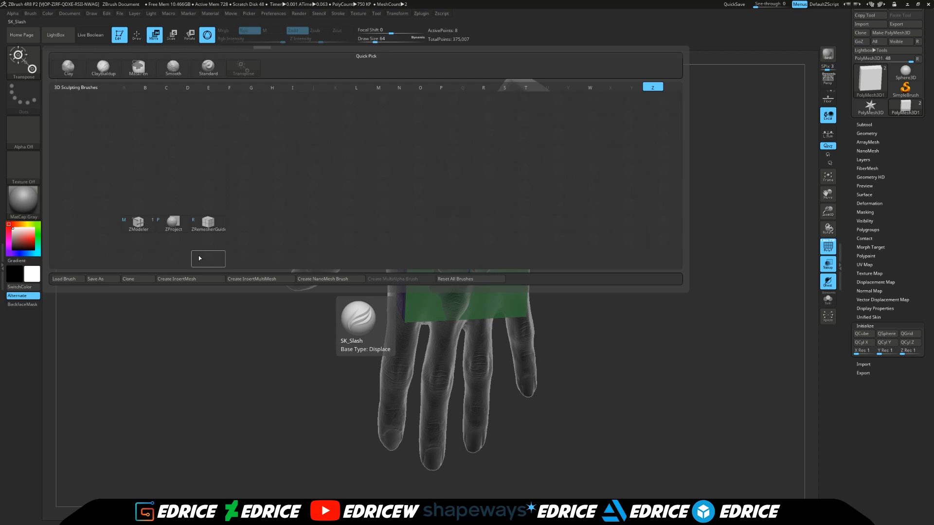
pyautogui.click(138, 227)
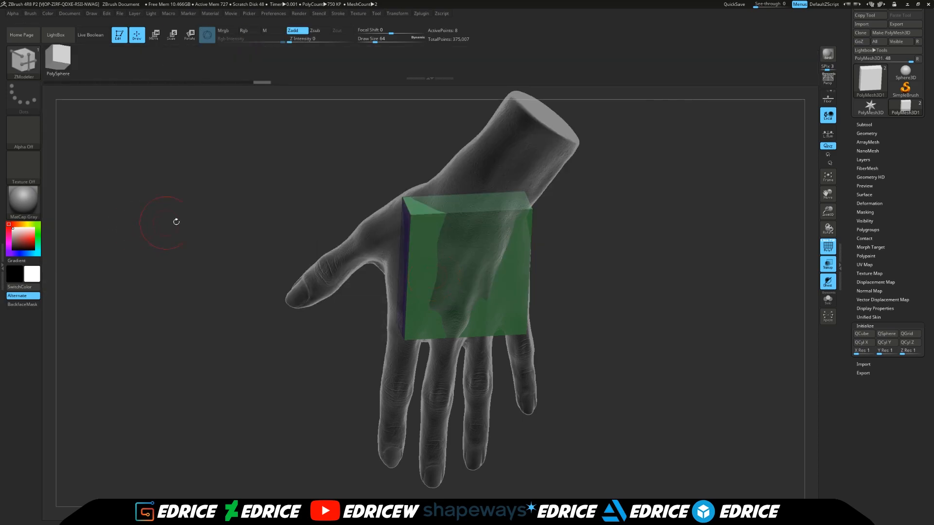
pyautogui.moveTo(481, 205); pyautogui.dragTo(637, 173)
pyautogui.moveTo(784, 183)
pyautogui.mouseDown()
pyautogui.moveTo(793, 246)
pyautogui.moveTo(688, 263)
pyautogui.moveTo(687, 282)
pyautogui.mouseUp()
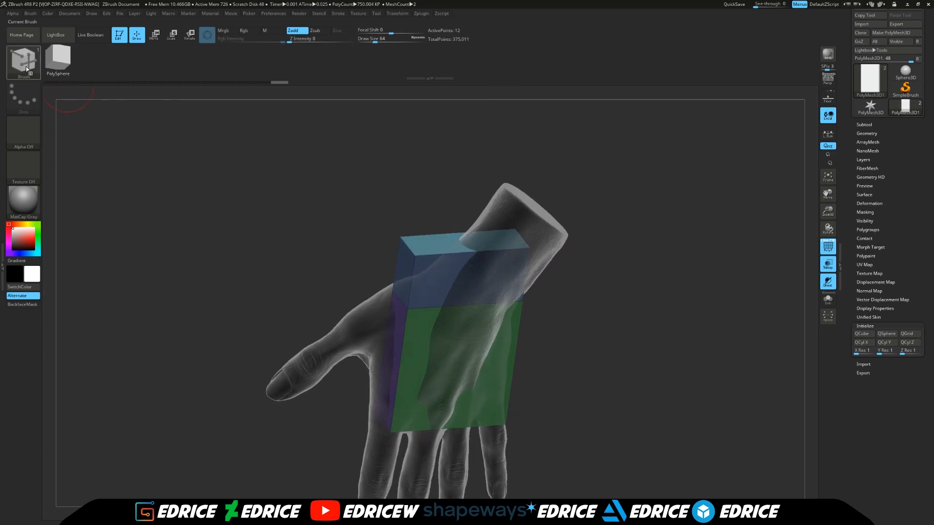
# Set the ZModeler polygon action to Move and shift the wrist block's end face in line with the forearm
pyautogui.rightClick(480, 244)
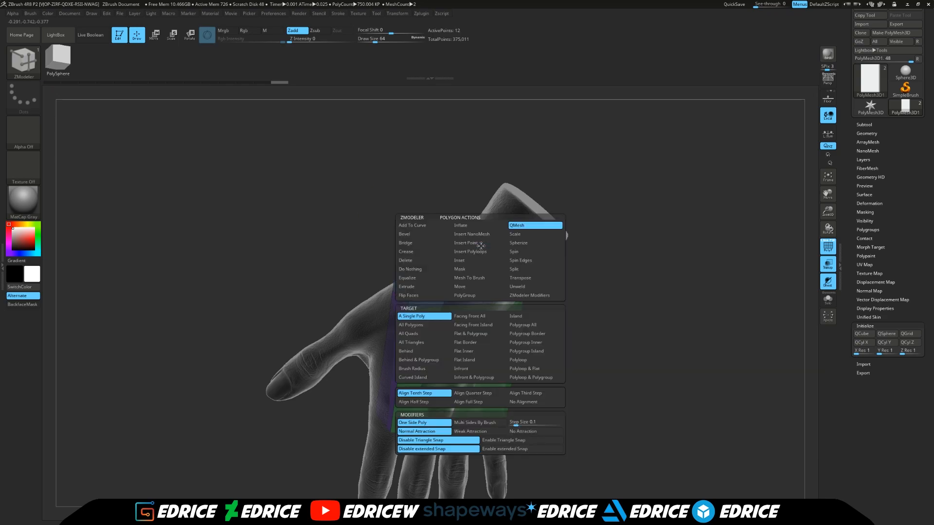
pyautogui.click(462, 287)
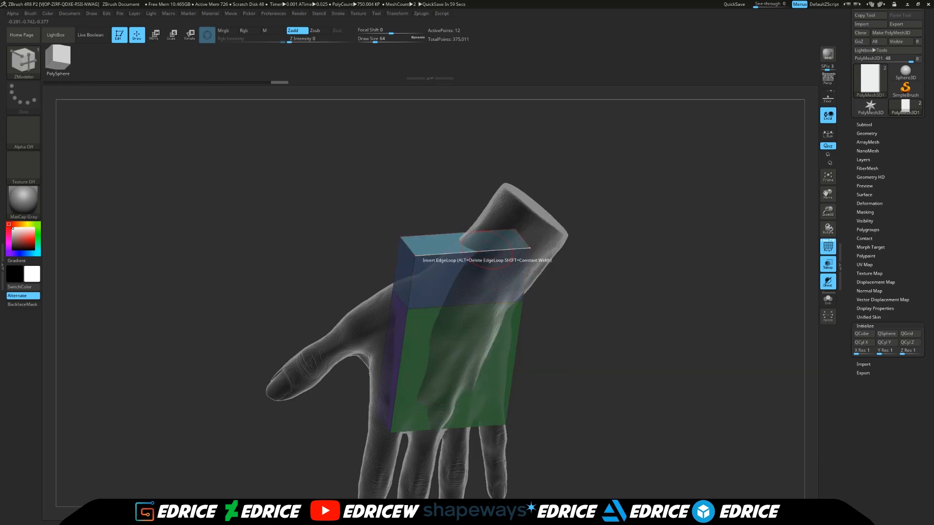
pyautogui.moveTo(472, 244); pyautogui.dragTo(526, 228)
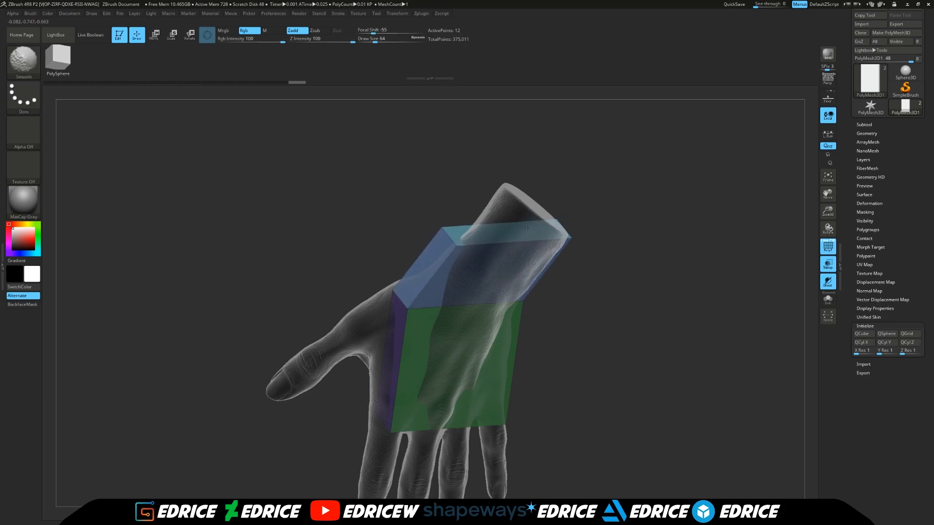
pyautogui.moveTo(645, 231)
pyautogui.mouseDown()
pyautogui.moveTo(629, 209)
pyautogui.moveTo(612, 208)
pyautogui.moveTo(548, 233)
pyautogui.mouseUp()
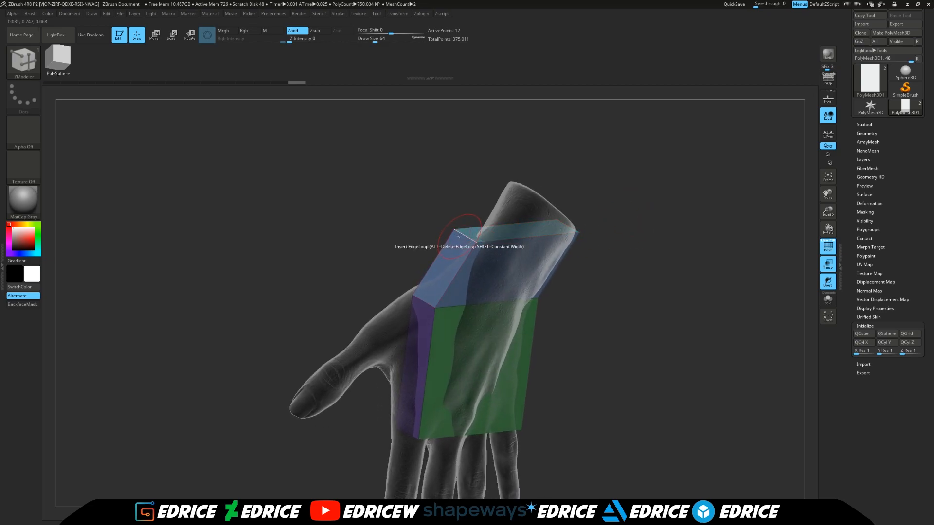
# Set the ZModeler edge action to Move and raise the end face's thumb-side edge to match the forearm's cut end
pyautogui.press('space')
pyautogui.click(447, 270)
pyautogui.moveTo(455, 246); pyautogui.dragTo(514, 183)
pyautogui.moveTo(598, 194); pyautogui.dragTo(553, 207)
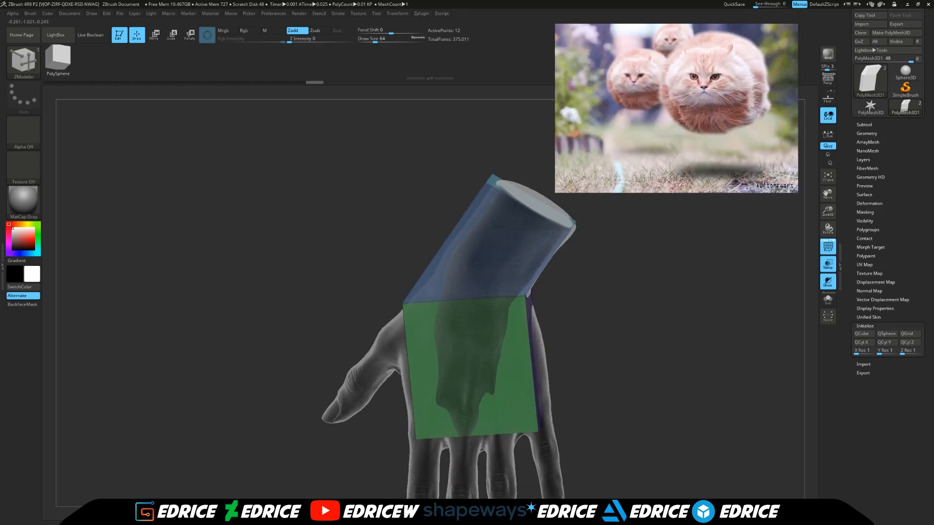
pyautogui.moveTo(623, 214); pyautogui.dragTo(606, 286)
pyautogui.moveTo(811, 213); pyautogui.dragTo(590, 239)
# Set the ZModeler edge action to Insert and add an edge loop across the lower part of the palm block
pyautogui.press('space')
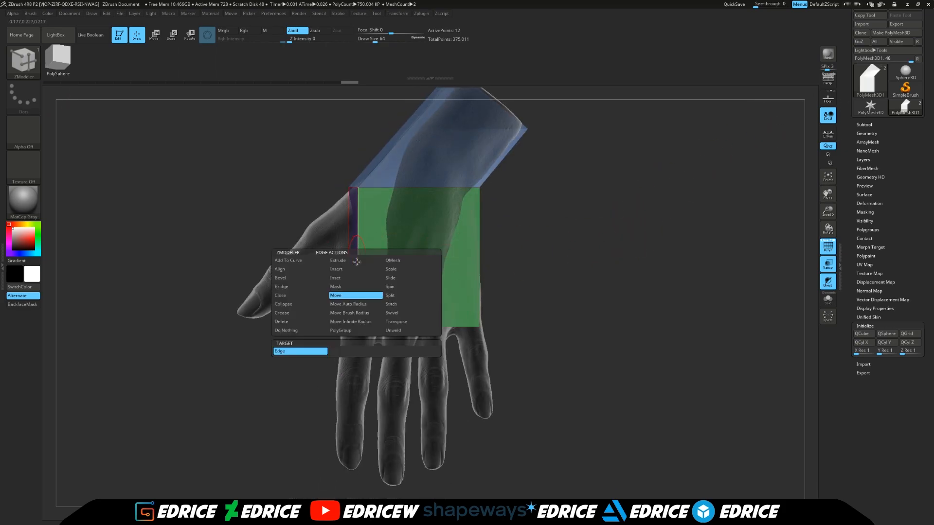
pyautogui.click(351, 270)
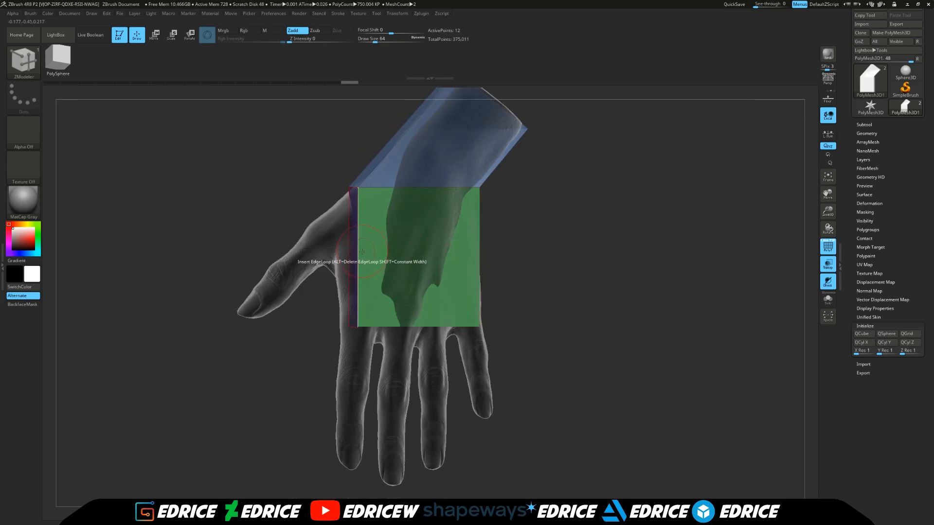
pyautogui.click(357, 262)
pyautogui.moveTo(516, 281); pyautogui.dragTo(572, 255)
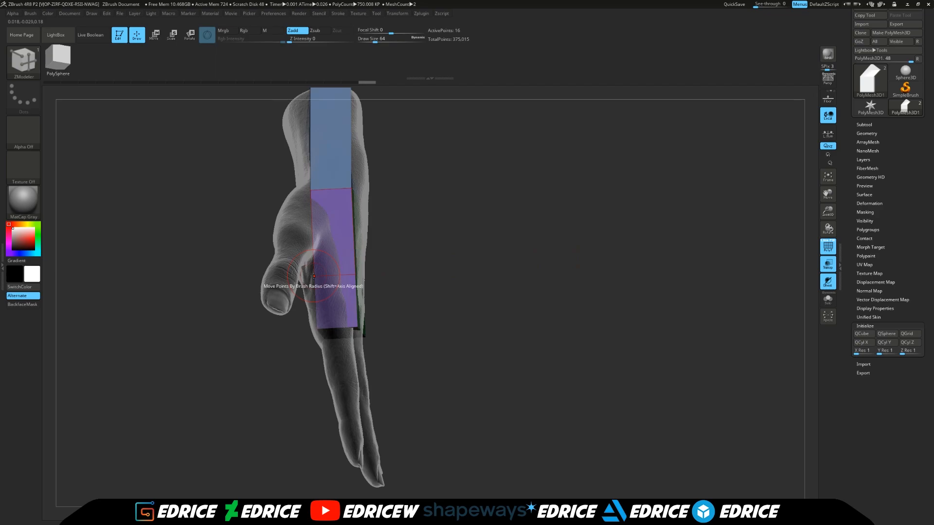
# Move the new loop's thumb-side points toward the hand surface and undo the extra edge loop on the little-finger side
pyautogui.moveTo(355, 275); pyautogui.dragTo(343, 276)
pyautogui.moveTo(444, 274); pyautogui.dragTo(318, 278)
pyautogui.click(387, 286)
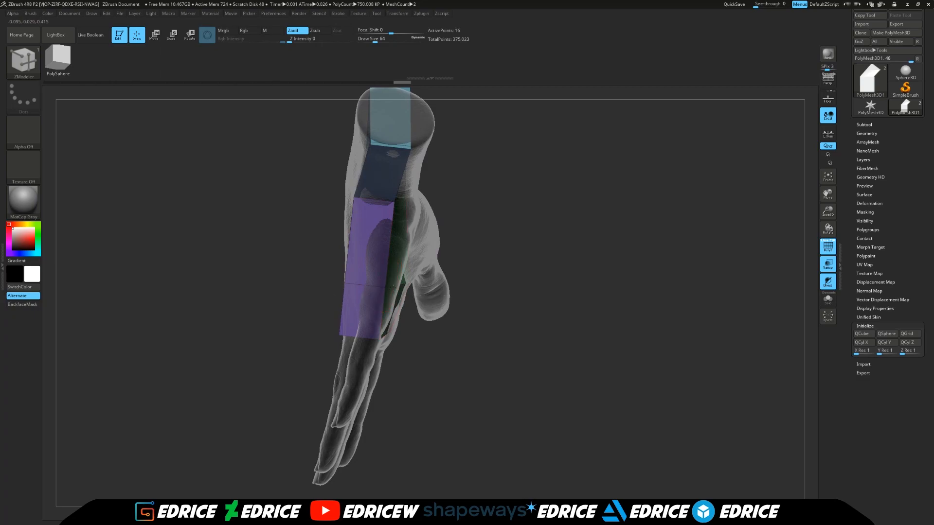
pyautogui.moveTo(502, 302); pyautogui.dragTo(481, 313)
pyautogui.hotkey('ctrl', 'z')
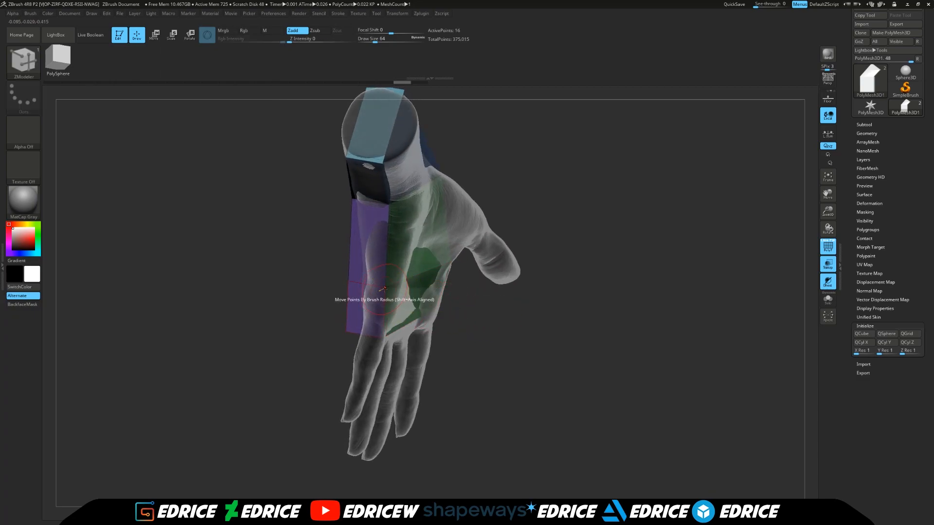
# Adjust the palm block's points along the little-finger side of the hand, then undo the last change
pyautogui.moveTo(346, 283); pyautogui.dragTo(364, 285)
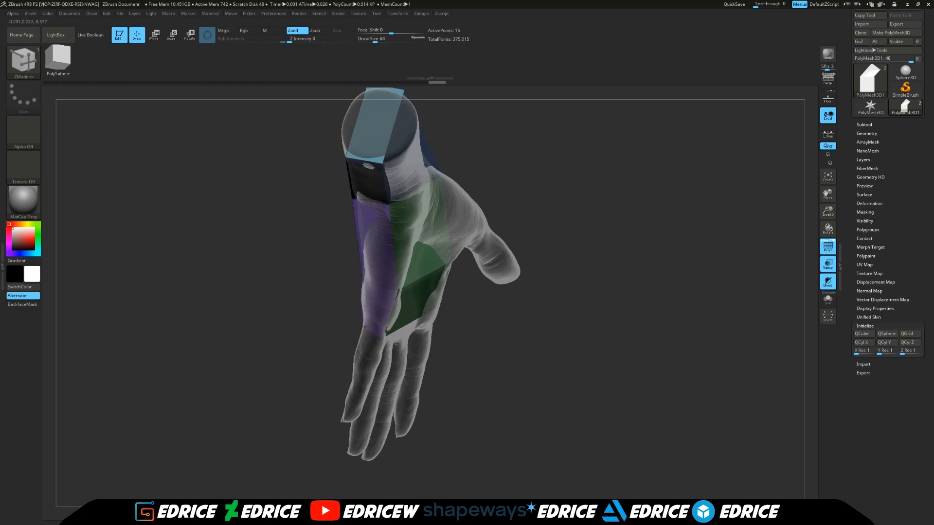
pyautogui.moveTo(336, 326); pyautogui.dragTo(438, 272)
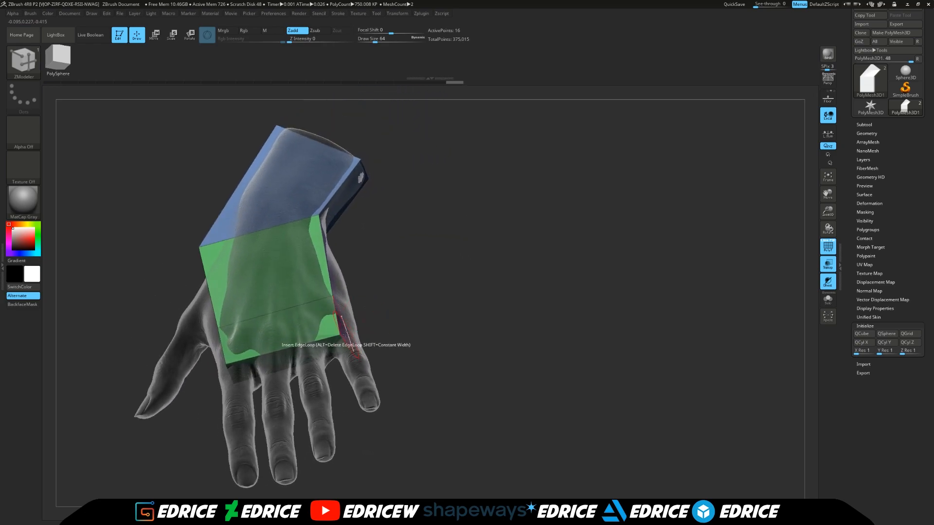
pyautogui.moveTo(394, 334); pyautogui.dragTo(341, 334)
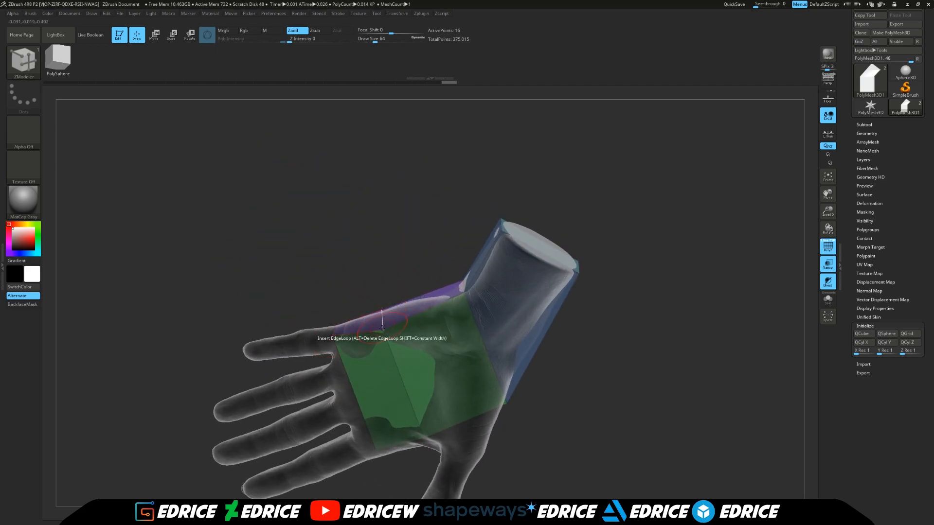
pyautogui.moveTo(419, 274); pyautogui.dragTo(419, 314)
pyautogui.hotkey('ctrl', 'z')
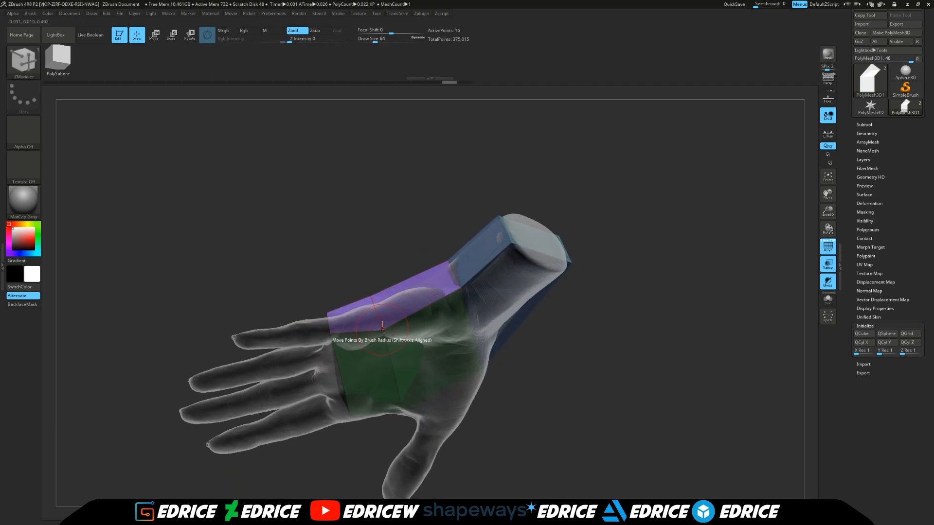
pyautogui.moveTo(501, 250)
pyautogui.mouseDown()
pyautogui.moveTo(513, 323)
pyautogui.moveTo(508, 269)
pyautogui.moveTo(496, 267)
pyautogui.mouseUp()
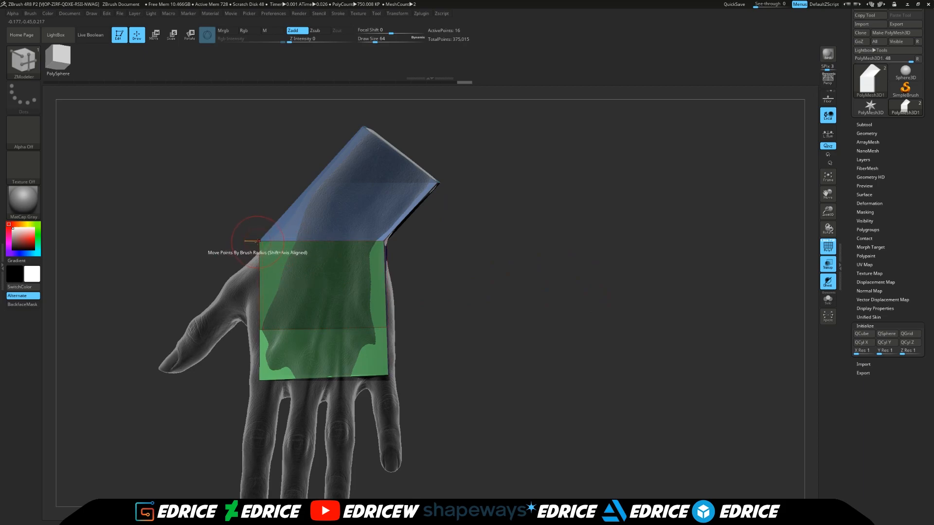
# Move the palm block's thumb-side wrist corners inward to follow the hand's contour above the thumb
pyautogui.moveTo(268, 242); pyautogui.dragTo(264, 241)
pyautogui.moveTo(180, 214); pyautogui.dragTo(302, 216)
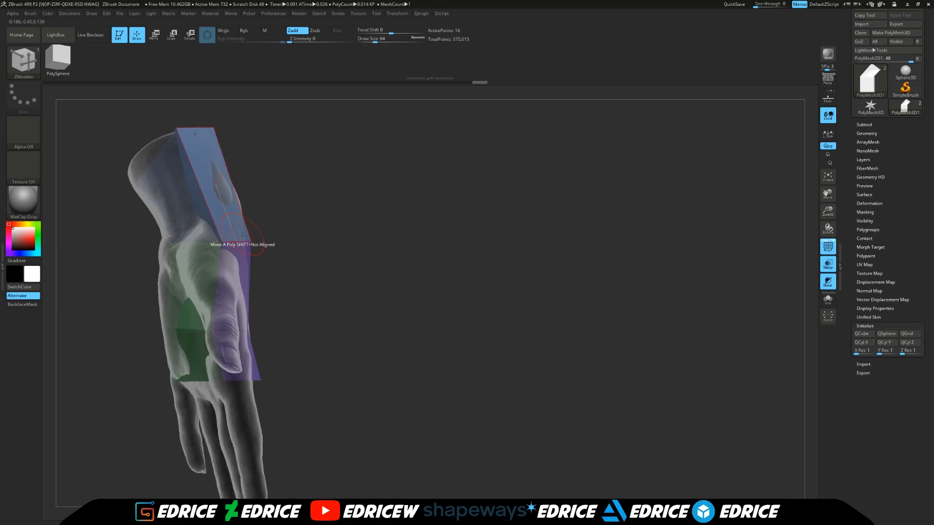
pyautogui.moveTo(221, 240); pyautogui.dragTo(182, 234)
pyautogui.moveTo(342, 226); pyautogui.dragTo(413, 228)
pyautogui.moveTo(204, 234); pyautogui.dragTo(185, 230)
pyautogui.moveTo(316, 226); pyautogui.dragTo(153, 226)
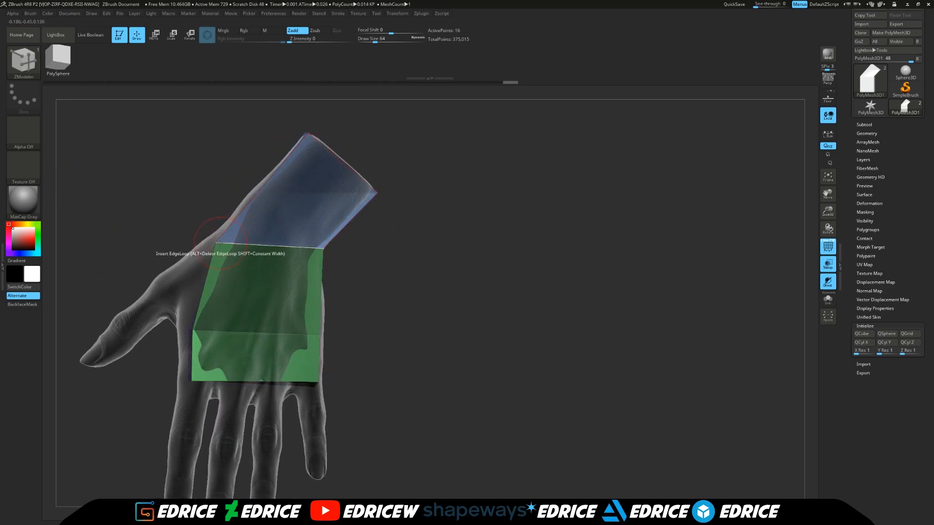
pyautogui.moveTo(216, 242); pyautogui.dragTo(226, 233)
pyautogui.moveTo(146, 214); pyautogui.dragTo(197, 222)
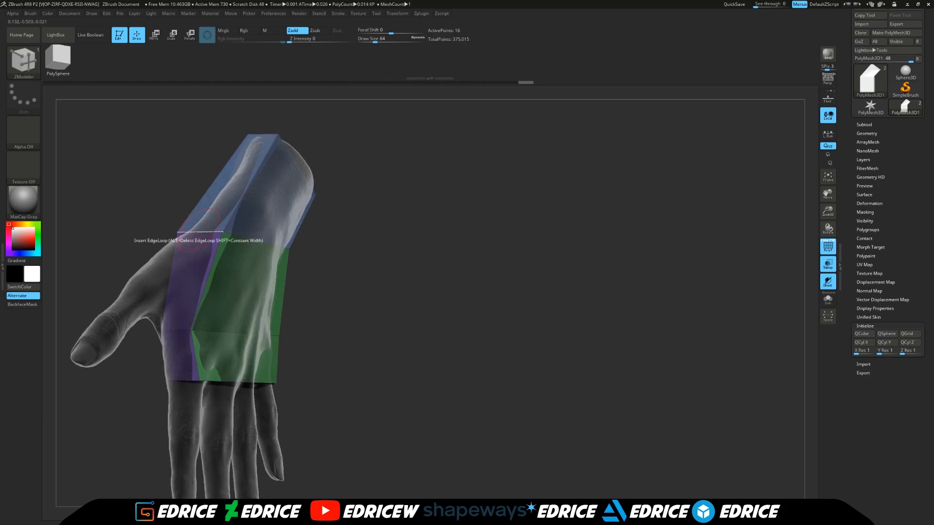
# Set the ZModeler polygon action to QMesh and extrude the palm block's upper thumb-side face outward
pyautogui.press('space')
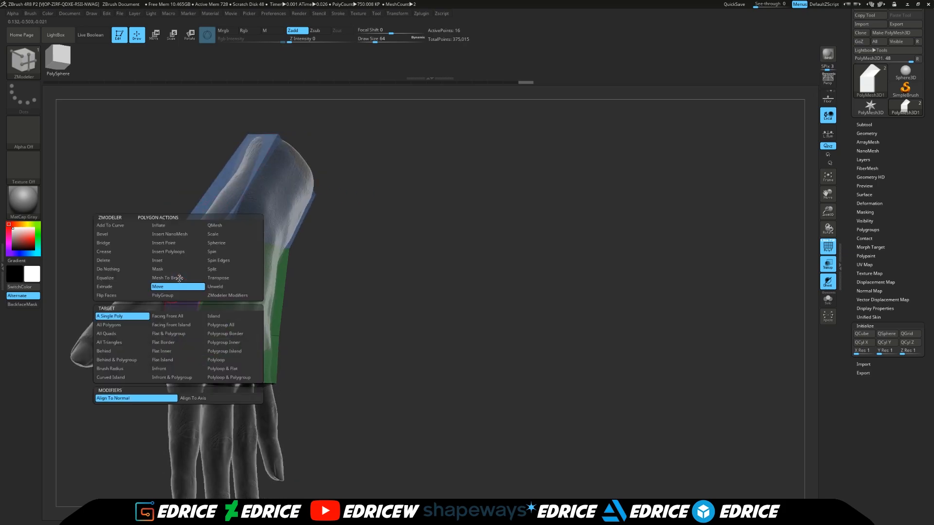
pyautogui.click(221, 226)
pyautogui.moveTo(186, 279); pyautogui.dragTo(139, 269)
pyautogui.moveTo(398, 260); pyautogui.dragTo(528, 262)
pyautogui.keyDown('alt'); pyautogui.moveTo(460, 238); pyautogui.dragTo(641, 235); pyautogui.keyUp('alt')
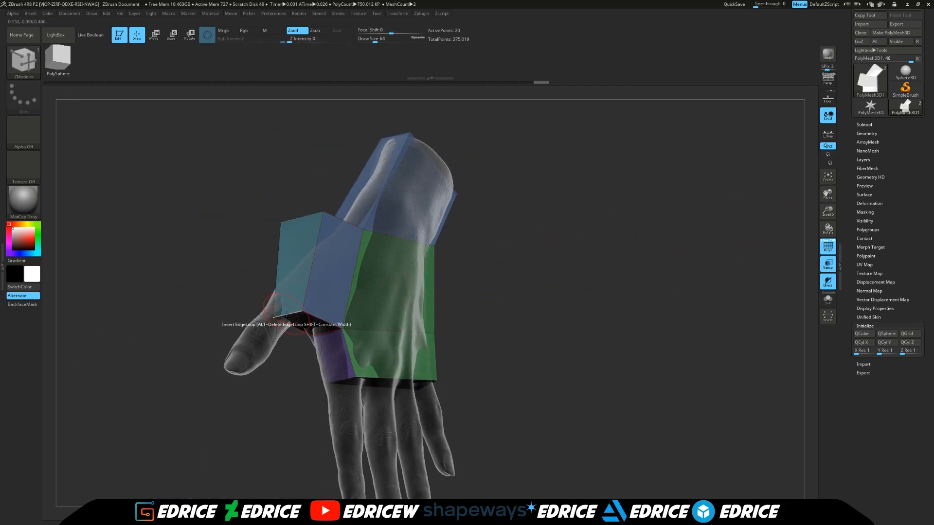
# Set the ZModeler edge action to Move and reposition the extruded block's outer edges and points around the thumb tip
pyautogui.press('space')
pyautogui.click(266, 339)
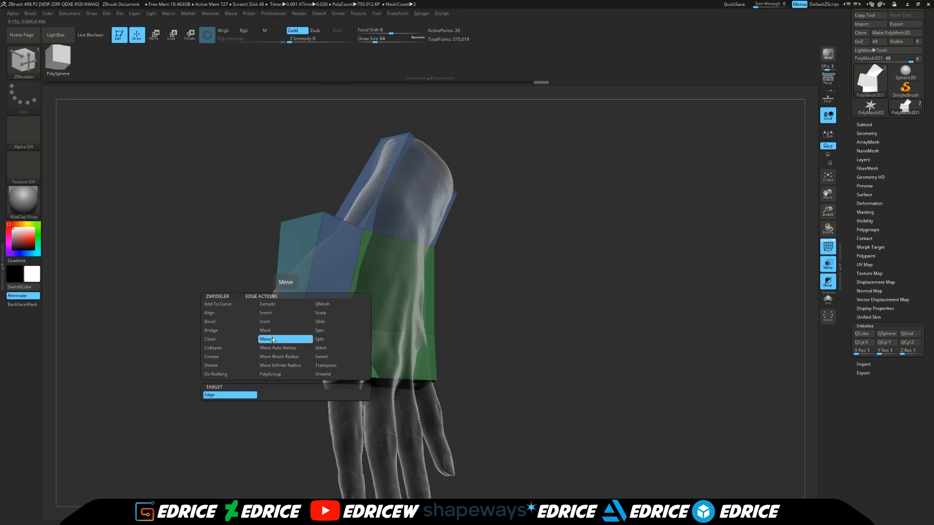
pyautogui.moveTo(280, 316); pyautogui.dragTo(255, 371)
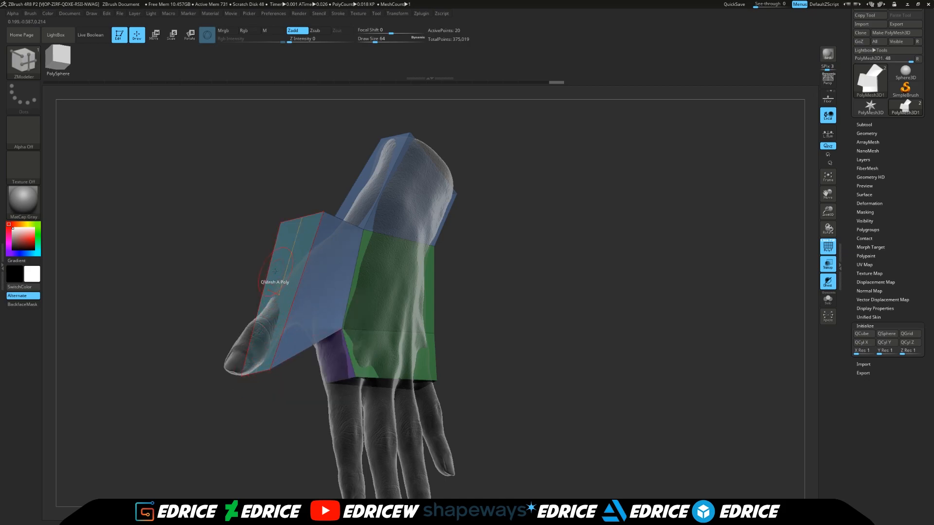
pyautogui.moveTo(301, 218); pyautogui.dragTo(220, 356)
pyautogui.moveTo(196, 419); pyautogui.dragTo(252, 374)
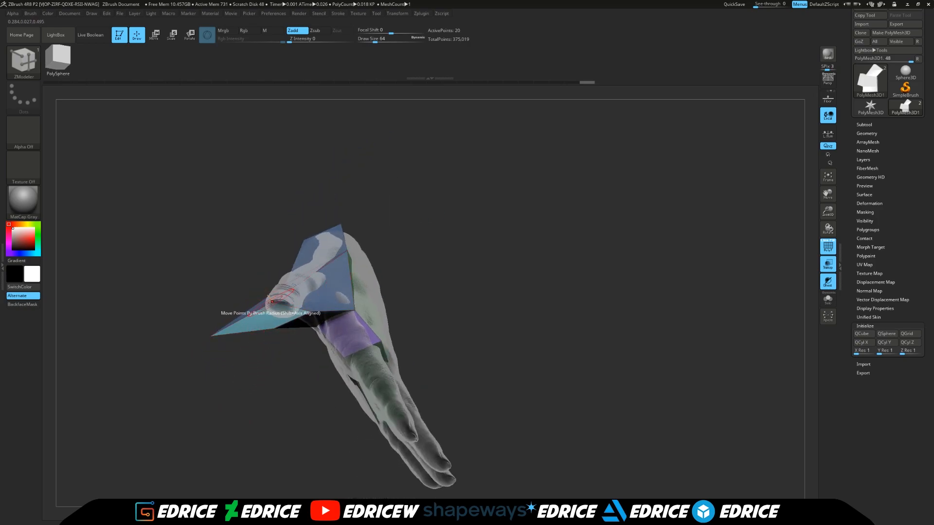
pyautogui.moveTo(273, 298); pyautogui.dragTo(275, 289)
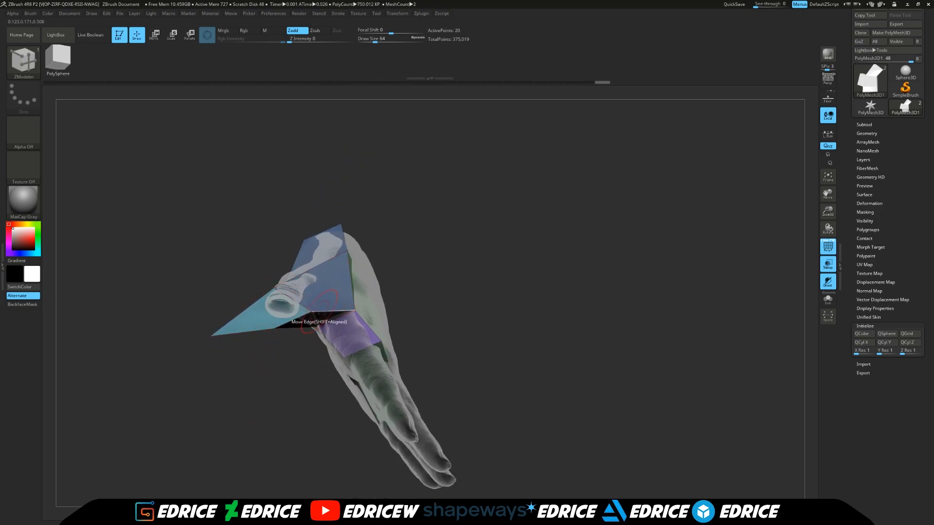
pyautogui.moveTo(312, 310); pyautogui.dragTo(270, 311)
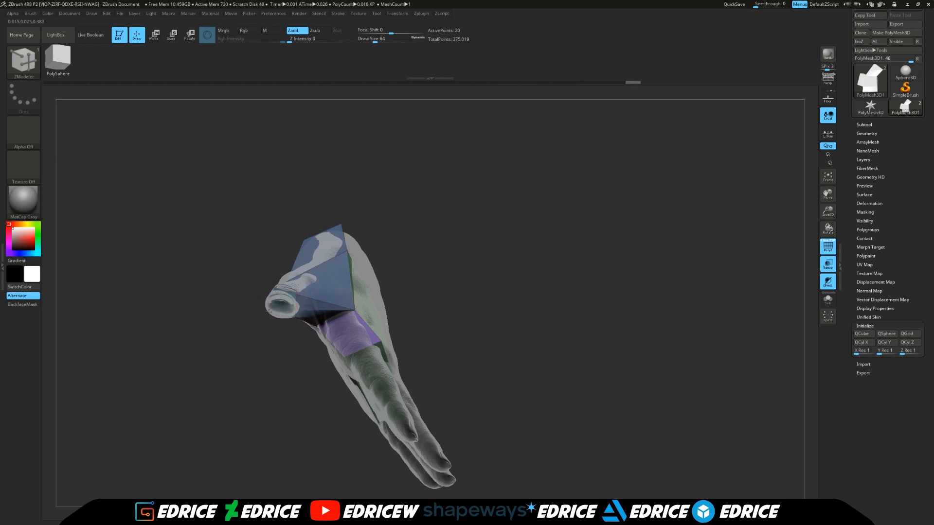
# Move the thumb block's end points so they line up with the sculpted thumb tip
pyautogui.moveTo(292, 358)
pyautogui.mouseDown()
pyautogui.moveTo(437, 344)
pyautogui.moveTo(476, 384)
pyautogui.mouseUp()
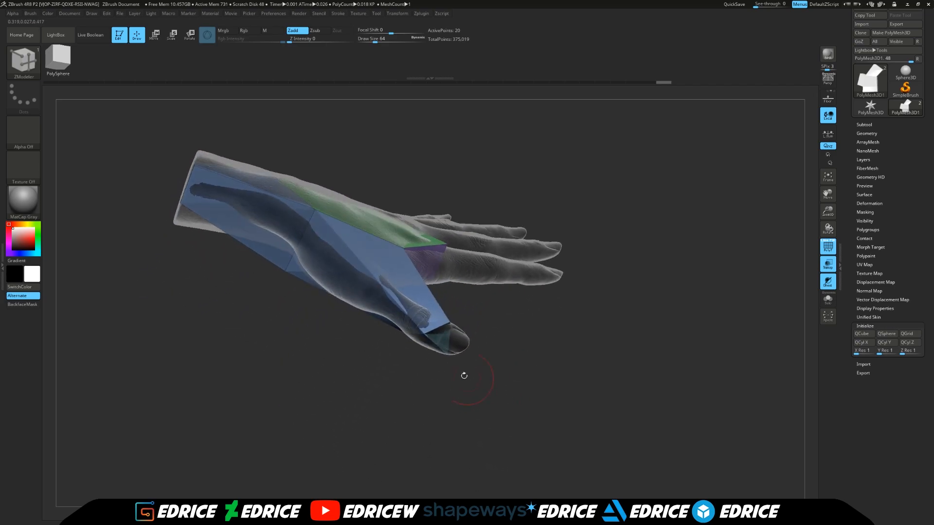
pyautogui.moveTo(423, 335); pyautogui.dragTo(448, 349)
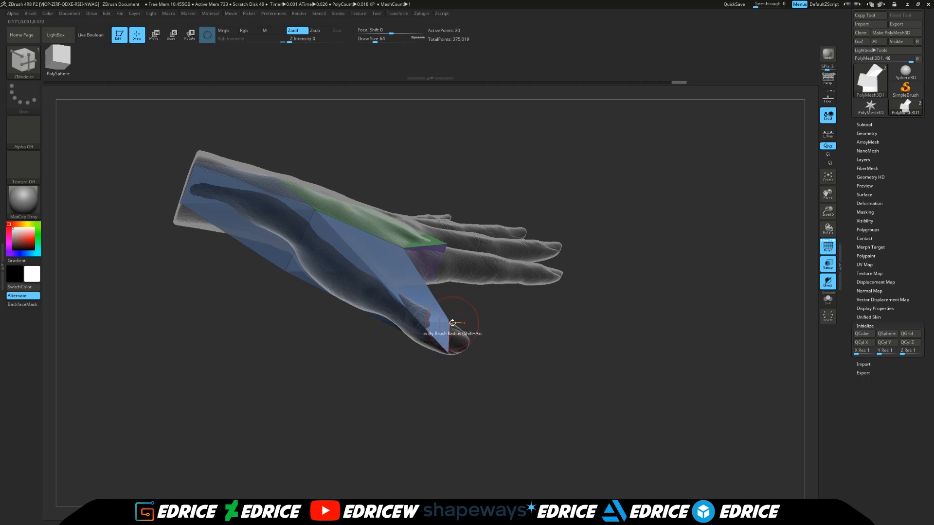
pyautogui.moveTo(516, 344); pyautogui.dragTo(477, 347)
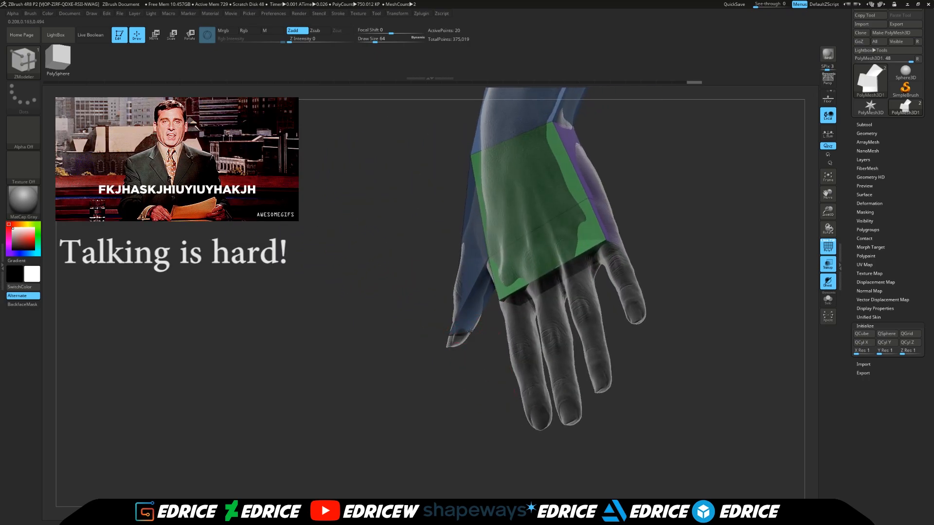
pyautogui.moveTo(450, 344); pyautogui.dragTo(451, 345)
pyautogui.moveTo(433, 362); pyautogui.dragTo(506, 365)
pyautogui.moveTo(464, 335)
pyautogui.mouseDown()
pyautogui.moveTo(494, 342)
pyautogui.moveTo(473, 347)
pyautogui.mouseUp()
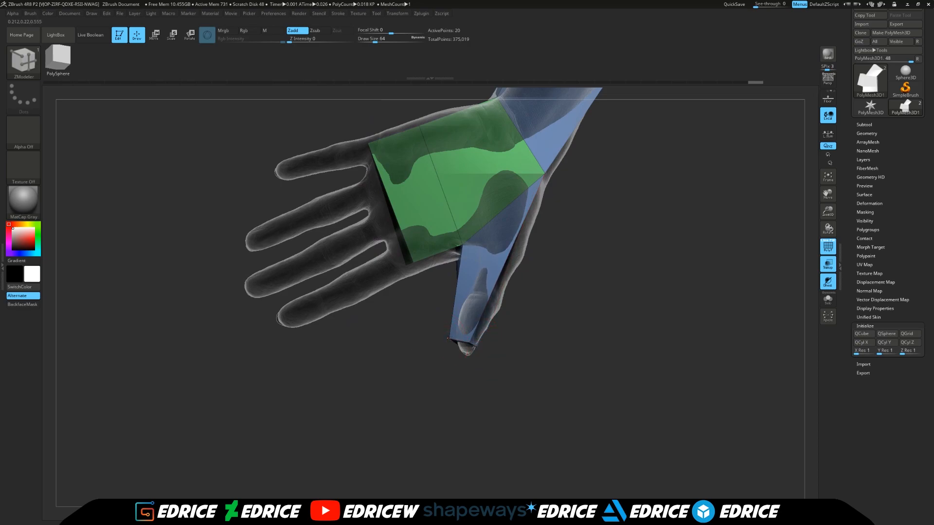
# Set the ZModeler edge action to Insert and add an edge loop across the middle of the thumb block
pyautogui.moveTo(500, 275); pyautogui.dragTo(502, 274)
pyautogui.moveTo(584, 277); pyautogui.dragTo(459, 274)
pyautogui.press('space')
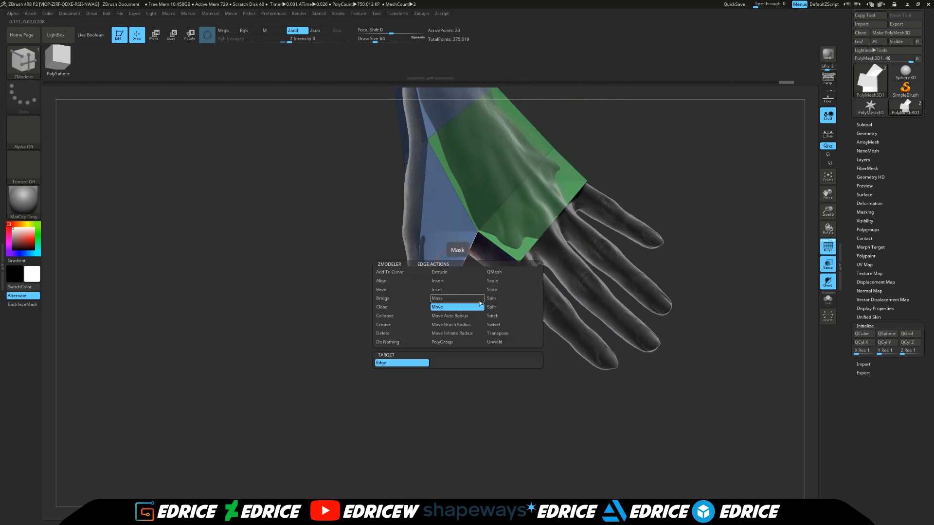
pyautogui.click(451, 293)
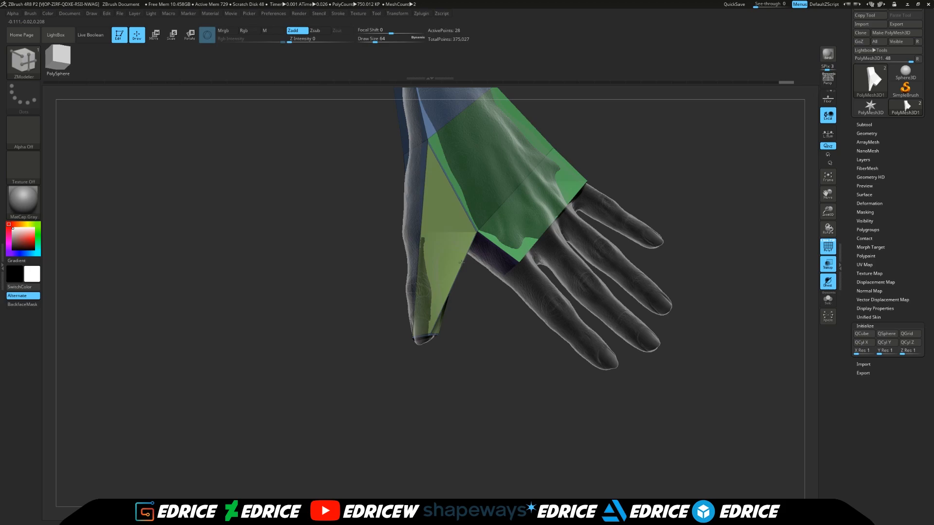
pyautogui.press('space')
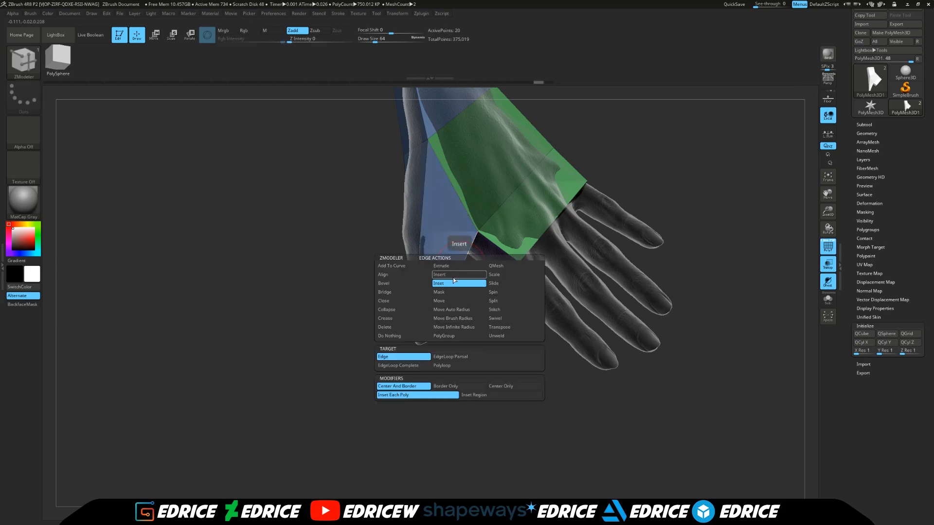
pyautogui.click(454, 275)
pyautogui.click(460, 263)
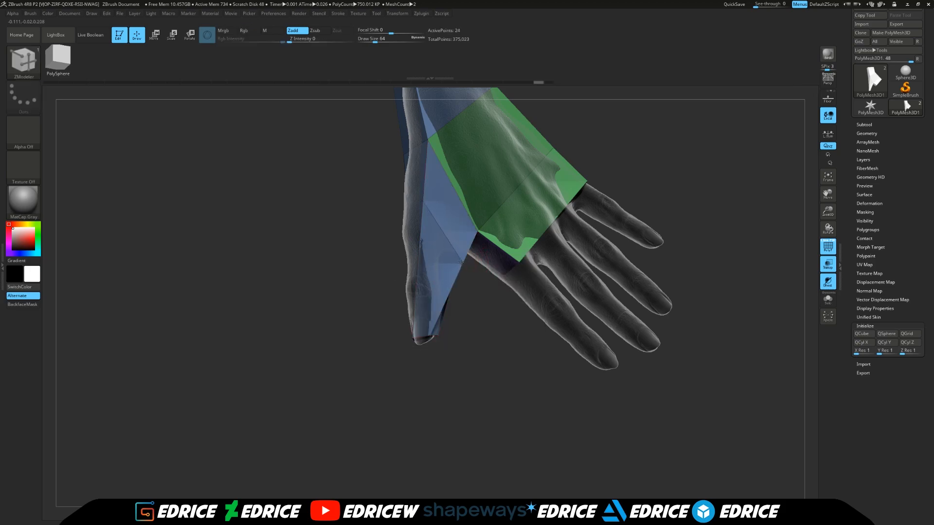
# Pull the thumb block's new edge-loop points outward to follow the contour at the base of the thumb
pyautogui.moveTo(456, 273); pyautogui.dragTo(457, 273)
pyautogui.moveTo(457, 273); pyautogui.dragTo(445, 265, button='right')
pyautogui.moveTo(421, 224); pyautogui.dragTo(404, 229)
pyautogui.moveTo(456, 272); pyautogui.dragTo(429, 234)
pyautogui.moveTo(462, 285)
pyautogui.mouseDown(button='right')
pyautogui.moveTo(455, 275)
pyautogui.moveTo(457, 286)
pyautogui.mouseUp(button='right')
pyautogui.moveTo(457, 287); pyautogui.dragTo(480, 299)
pyautogui.moveTo(488, 346); pyautogui.dragTo(479, 369, button='right')
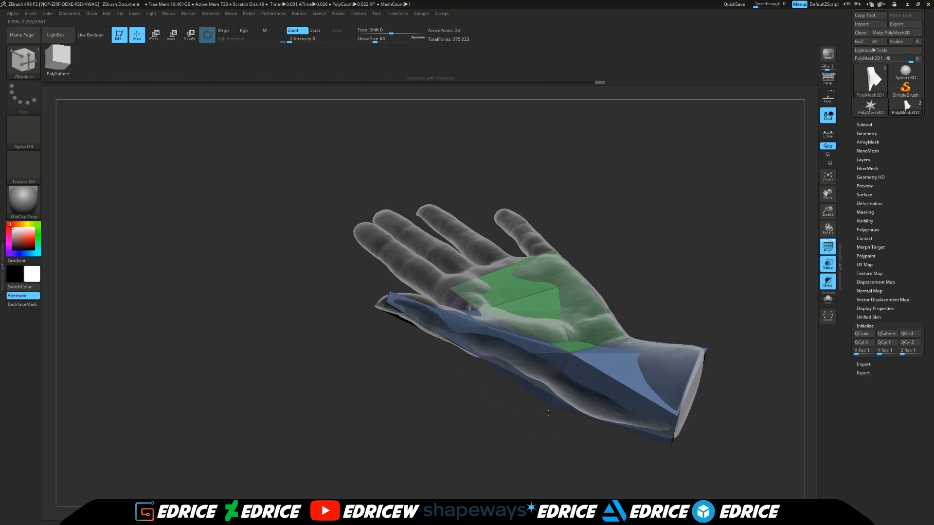
# Try an edge loop through the wrist block, undo it, and nudge the wrist's thumb-side end corner
pyautogui.moveTo(546, 412); pyautogui.dragTo(539, 415, button='right')
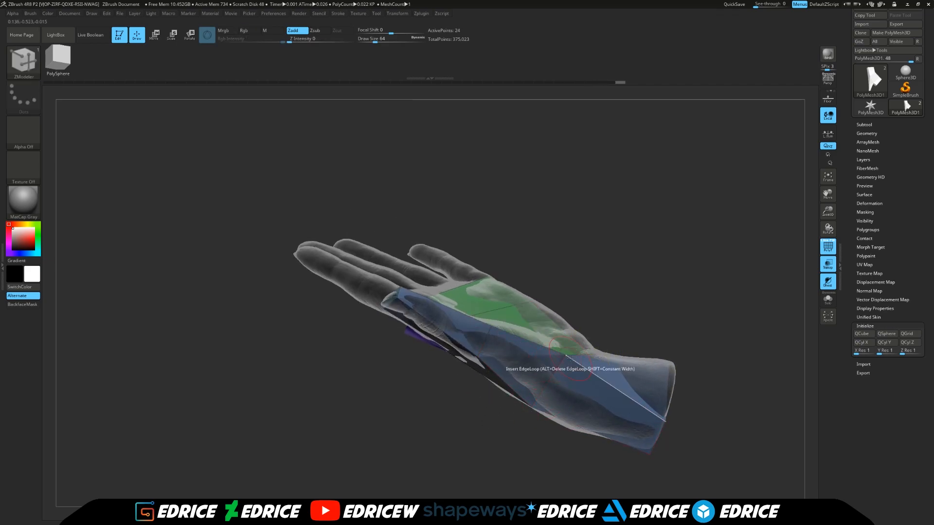
pyautogui.click(558, 367)
pyautogui.moveTo(656, 314); pyautogui.dragTo(565, 343)
pyautogui.moveTo(641, 419); pyautogui.dragTo(647, 363)
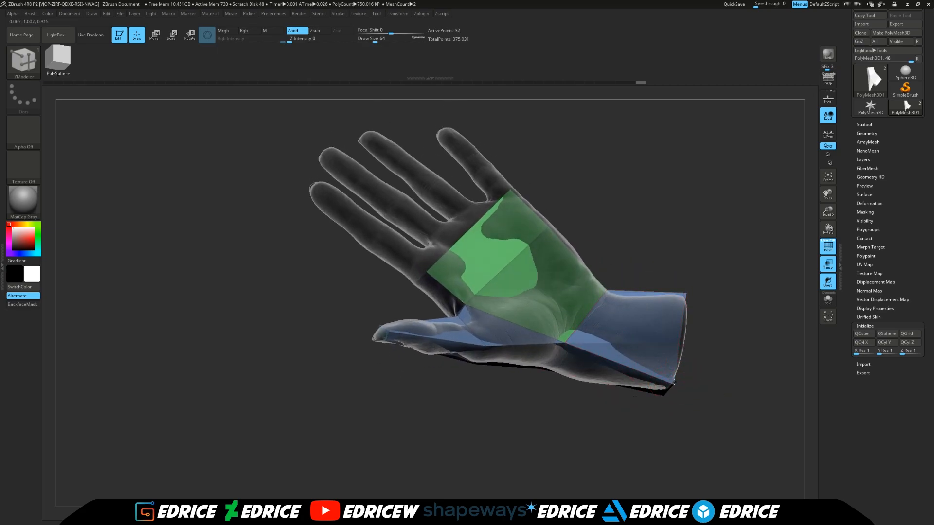
pyautogui.moveTo(706, 386); pyautogui.dragTo(727, 411)
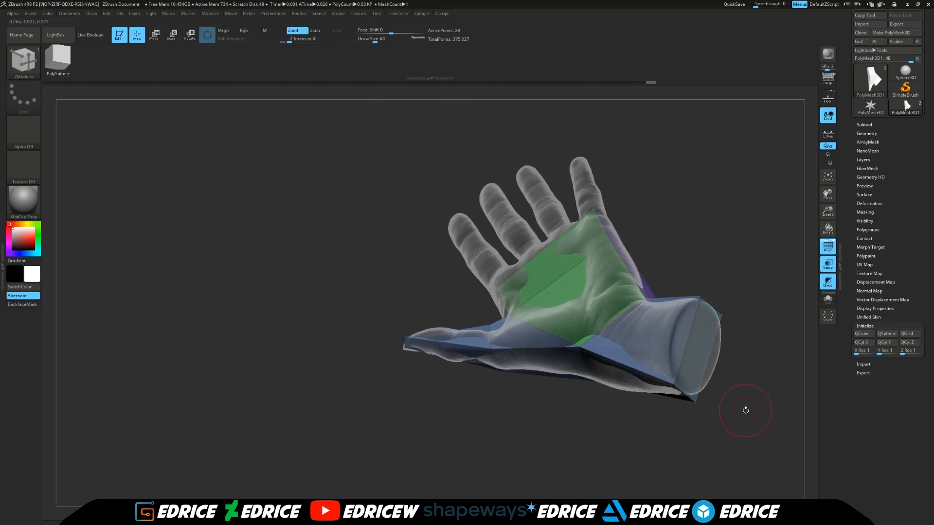
pyautogui.moveTo(674, 385); pyautogui.dragTo(674, 380)
pyautogui.moveTo(759, 414); pyautogui.dragTo(670, 367)
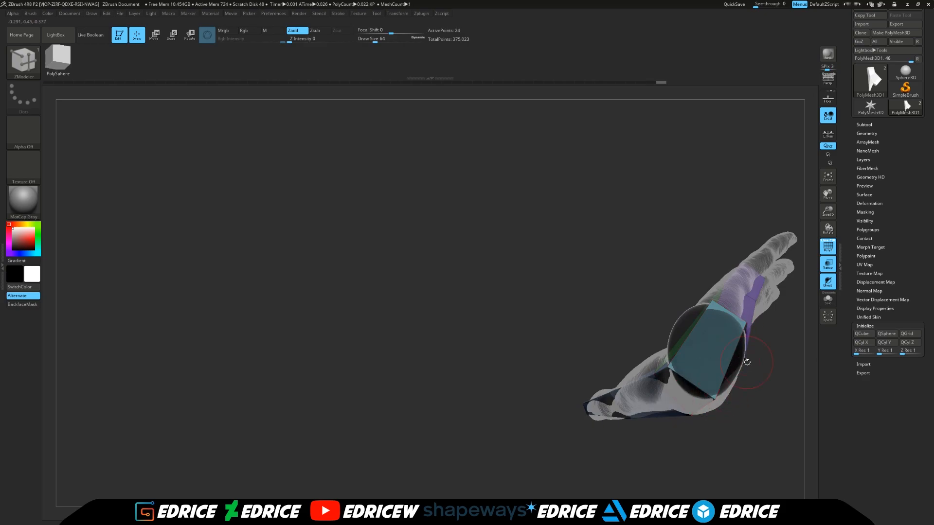
# Move the palm block's back corner outward at the thumb web, then undo a shift of its index-finger corner
pyautogui.moveTo(757, 331)
pyautogui.mouseDown()
pyautogui.moveTo(746, 339)
pyautogui.moveTo(782, 361)
pyautogui.moveTo(772, 302)
pyautogui.moveTo(781, 305)
pyautogui.moveTo(776, 378)
pyautogui.moveTo(840, 230)
pyautogui.mouseUp()
pyautogui.moveTo(830, 195); pyautogui.dragTo(765, 112)
pyautogui.moveTo(759, 160); pyautogui.dragTo(731, 237)
pyautogui.moveTo(684, 276); pyautogui.dragTo(629, 286)
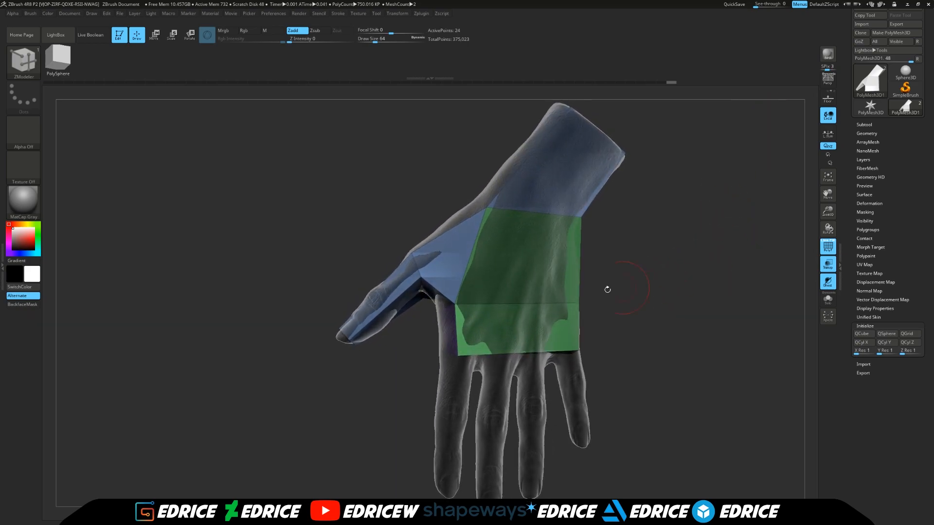
pyautogui.moveTo(455, 304); pyautogui.dragTo(444, 310)
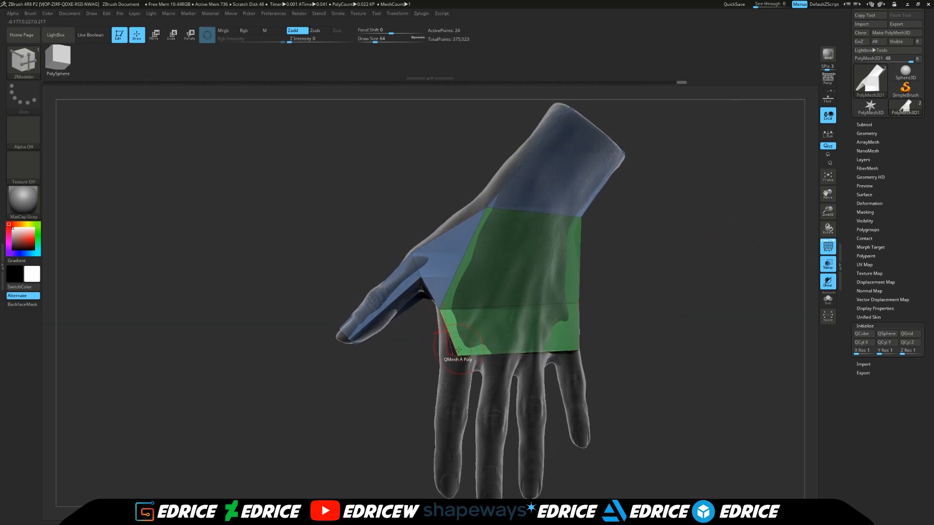
pyautogui.moveTo(430, 374); pyautogui.dragTo(422, 192)
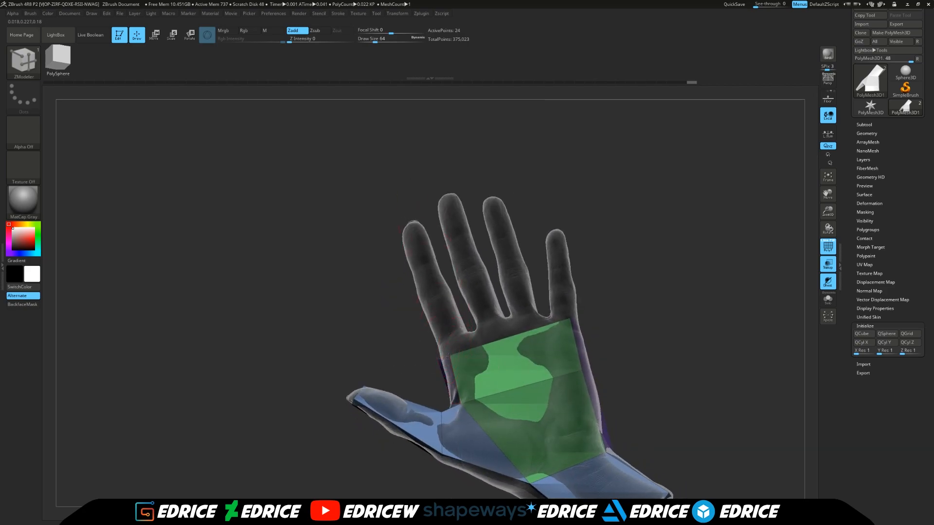
pyautogui.moveTo(449, 357); pyautogui.dragTo(441, 343)
pyautogui.hotkey('ctrl', 'z')
pyautogui.moveTo(413, 364)
pyautogui.mouseDown()
pyautogui.moveTo(555, 358)
pyautogui.moveTo(463, 365)
pyautogui.moveTo(396, 353)
pyautogui.mouseUp()
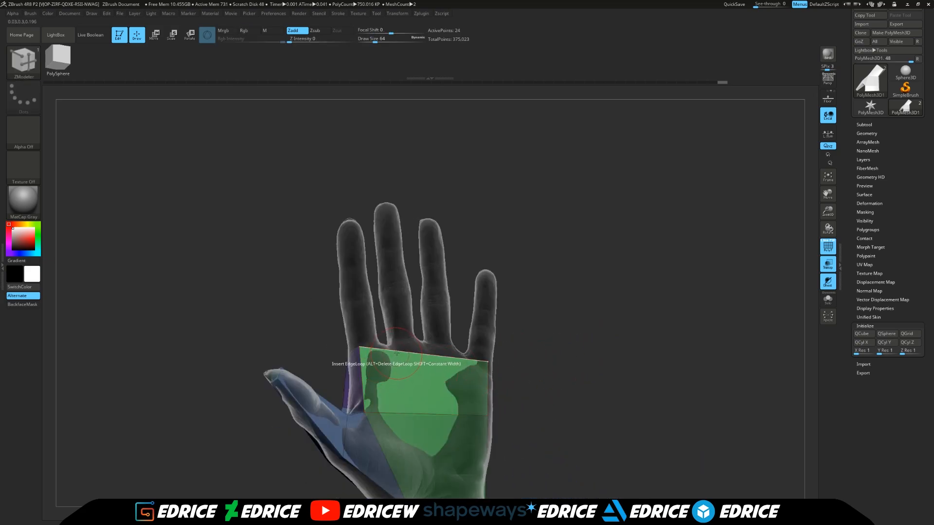
# Try to insert a lengthwise edge loop through the palm block, then undo it
pyautogui.moveTo(521, 362); pyautogui.dragTo(610, 318)
pyautogui.moveTo(828, 212); pyautogui.dragTo(828, 265)
pyautogui.moveTo(800, 298); pyautogui.dragTo(743, 290)
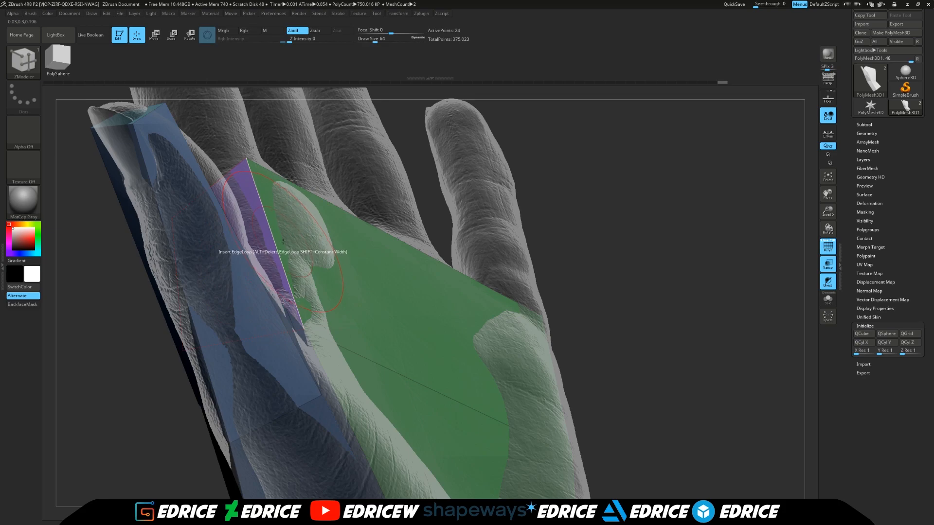
pyautogui.click(363, 219)
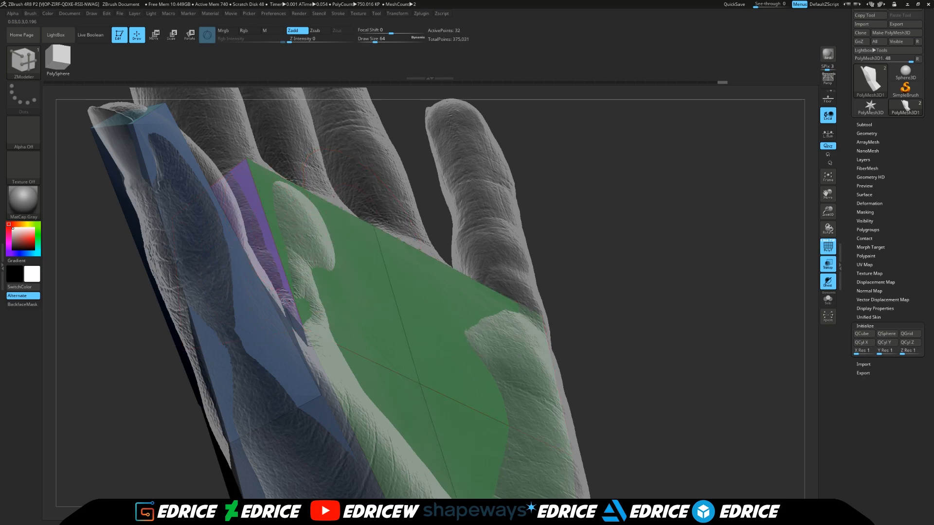
pyautogui.moveTo(456, 232); pyautogui.dragTo(730, 260)
pyautogui.hotkey('ctrl', 'z')
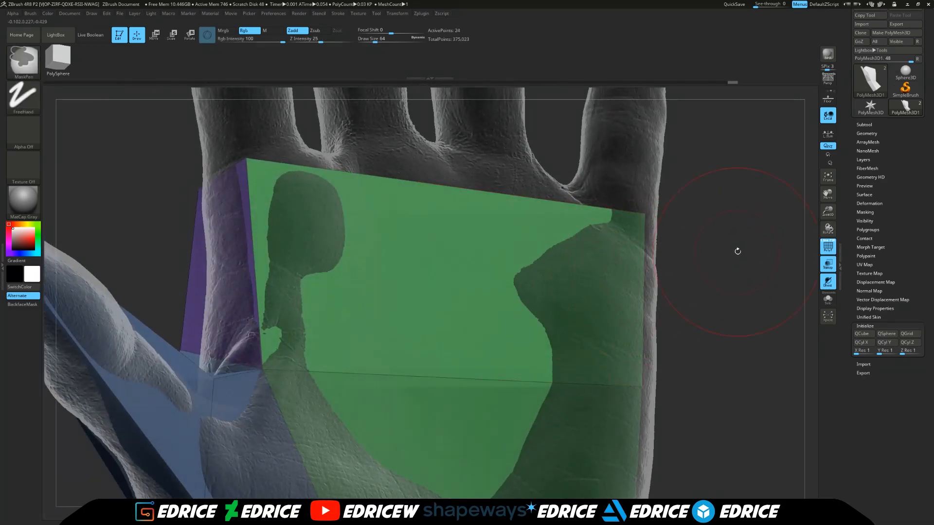
# Insert a lengthwise edge loop through the middle of the palm and move its end points toward the finger bases
pyautogui.moveTo(828, 211); pyautogui.dragTo(828, 188)
pyautogui.moveTo(828, 194); pyautogui.dragTo(828, 170)
pyautogui.moveTo(758, 204); pyautogui.dragTo(720, 204)
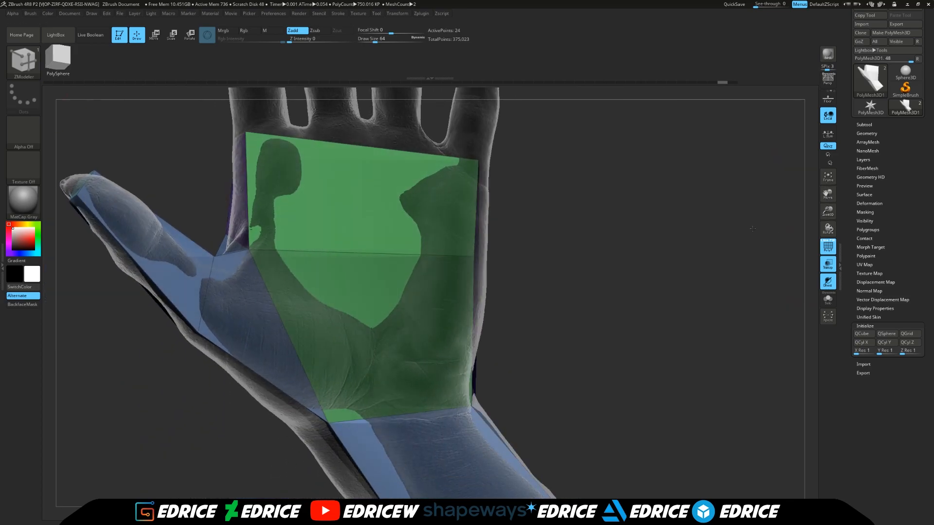
pyautogui.click(369, 144)
pyautogui.moveTo(369, 146); pyautogui.dragTo(371, 126)
pyautogui.moveTo(632, 168); pyautogui.dragTo(537, 235)
pyautogui.moveTo(363, 126); pyautogui.dragTo(367, 116)
# Move the palm block's back corner at the base of the little finger outward to the hand's edge
pyautogui.moveTo(536, 130); pyautogui.dragTo(411, 145)
pyautogui.moveTo(328, 289); pyautogui.dragTo(441, 224)
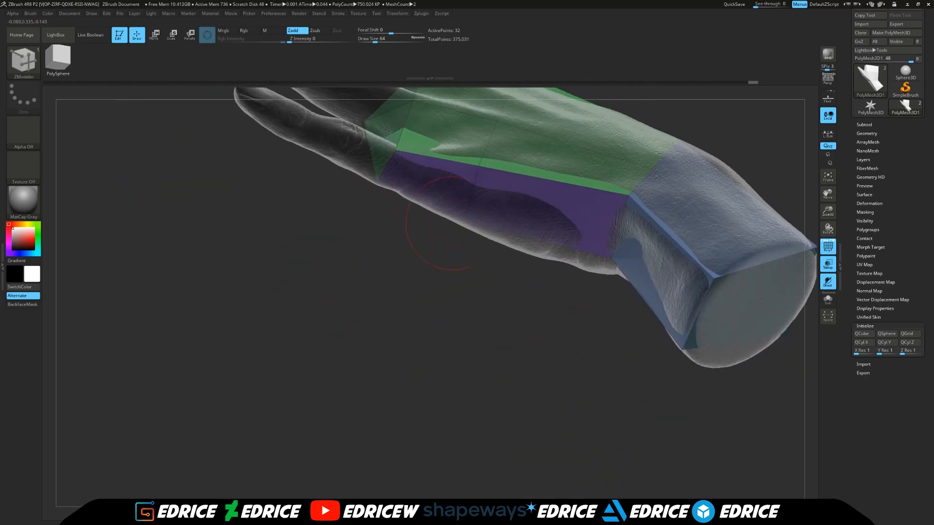
pyautogui.moveTo(831, 198); pyautogui.dragTo(830, 308)
pyautogui.moveTo(421, 292)
pyautogui.mouseDown()
pyautogui.moveTo(404, 321)
pyautogui.moveTo(388, 307)
pyautogui.moveTo(457, 309)
pyautogui.moveTo(494, 322)
pyautogui.moveTo(509, 304)
pyautogui.mouseUp()
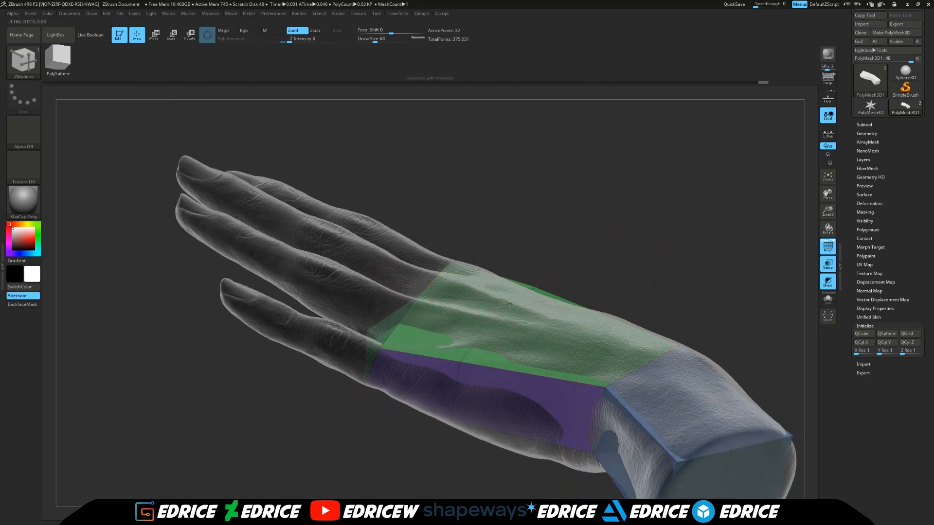
pyautogui.moveTo(649, 284); pyautogui.dragTo(476, 320)
pyautogui.moveTo(722, 345); pyautogui.dragTo(730, 400)
pyautogui.moveTo(658, 217)
pyautogui.mouseDown()
pyautogui.moveTo(650, 215)
pyautogui.moveTo(669, 228)
pyautogui.moveTo(658, 226)
pyautogui.mouseUp()
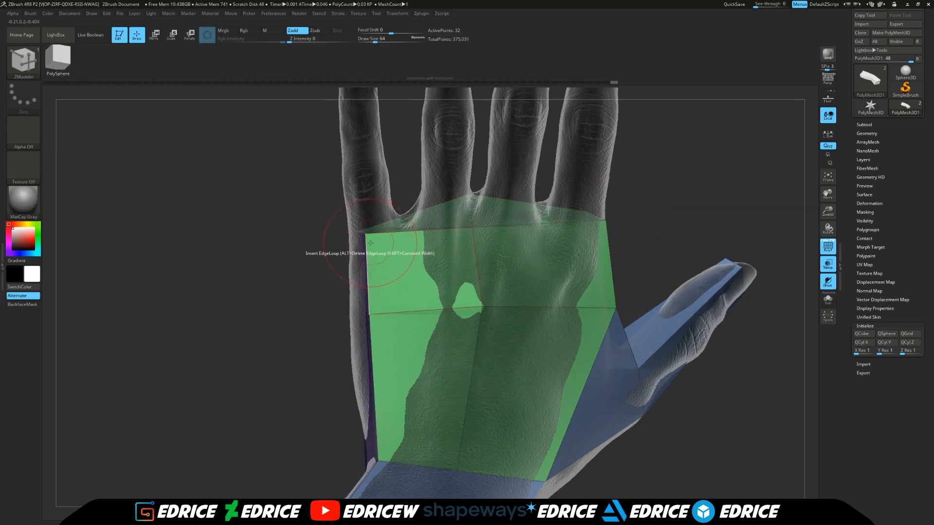
pyautogui.moveTo(366, 235); pyautogui.dragTo(360, 237)
# Reposition the wrist crease point on the little-finger side and a point on the back of the wrist's end
pyautogui.moveTo(265, 333); pyautogui.dragTo(350, 324)
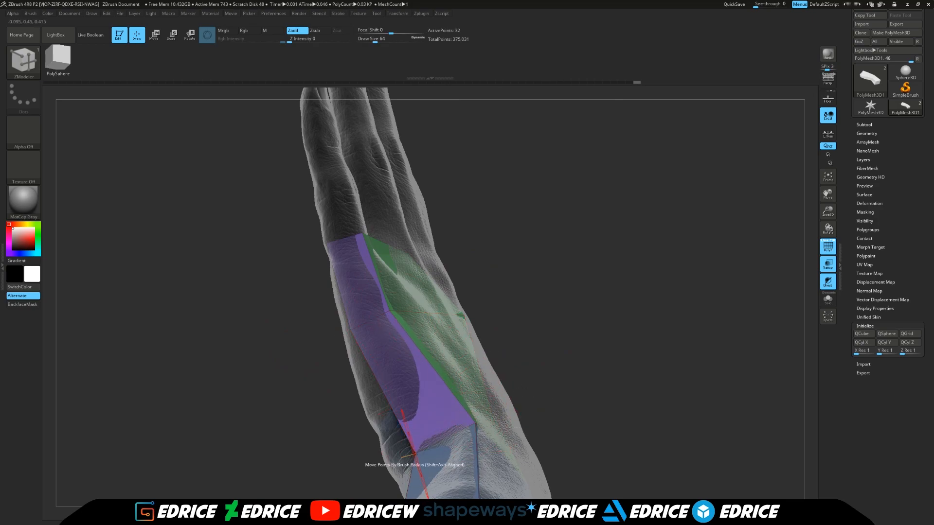
pyautogui.moveTo(415, 454); pyautogui.dragTo(404, 473)
pyautogui.moveTo(546, 439); pyautogui.dragTo(479, 439)
pyautogui.moveTo(800, 481); pyautogui.dragTo(774, 452)
pyautogui.moveTo(478, 405); pyautogui.dragTo(479, 376)
pyautogui.moveTo(365, 371)
pyautogui.mouseDown()
pyautogui.moveTo(362, 345)
pyautogui.moveTo(355, 348)
pyautogui.mouseUp()
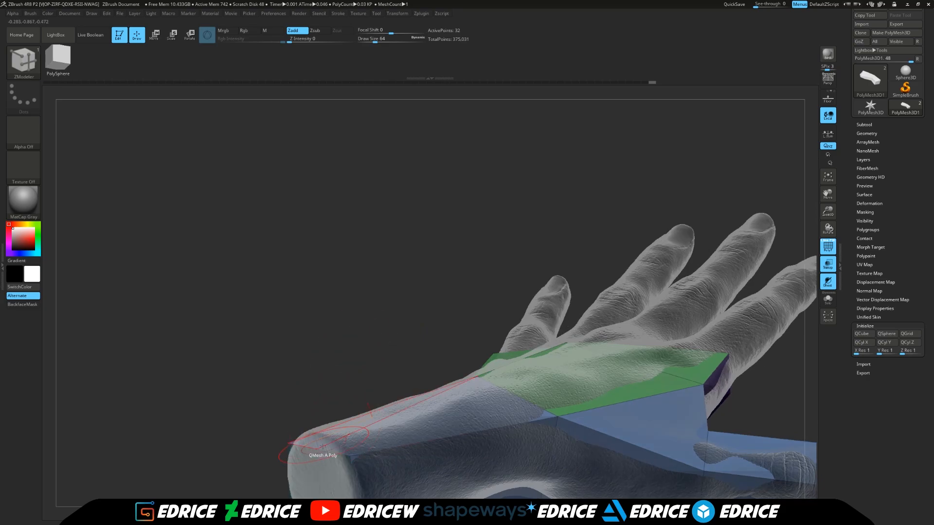
pyautogui.moveTo(315, 432); pyautogui.dragTo(310, 431)
# Adjust the remaining points around the wrist block's open end to match the sculpted wrist's outline
pyautogui.moveTo(311, 363); pyautogui.dragTo(412, 337)
pyautogui.moveTo(827, 198); pyautogui.dragTo(811, 104)
pyautogui.moveTo(717, 214); pyautogui.dragTo(665, 250)
pyautogui.moveTo(370, 329); pyautogui.dragTo(375, 356)
pyautogui.moveTo(487, 389); pyautogui.dragTo(469, 222)
pyautogui.moveTo(357, 318); pyautogui.dragTo(356, 316)
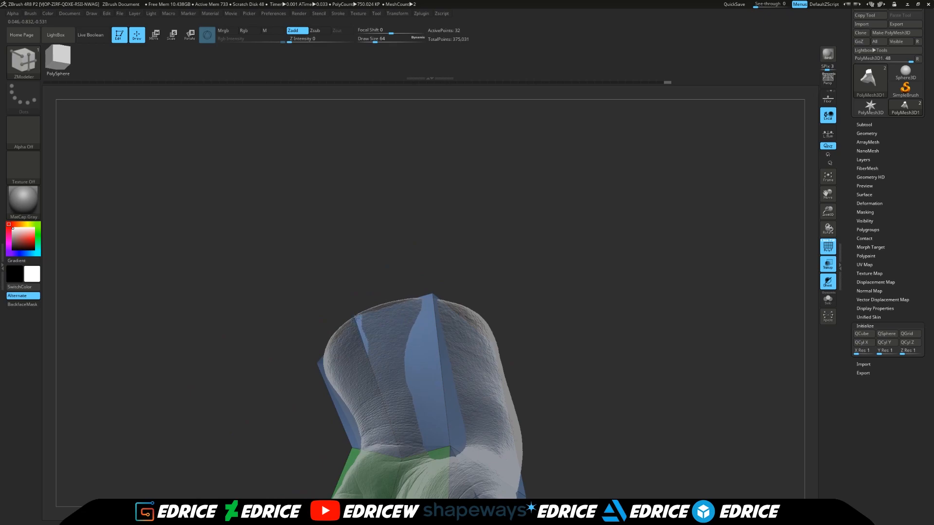
pyautogui.moveTo(316, 364); pyautogui.dragTo(319, 365)
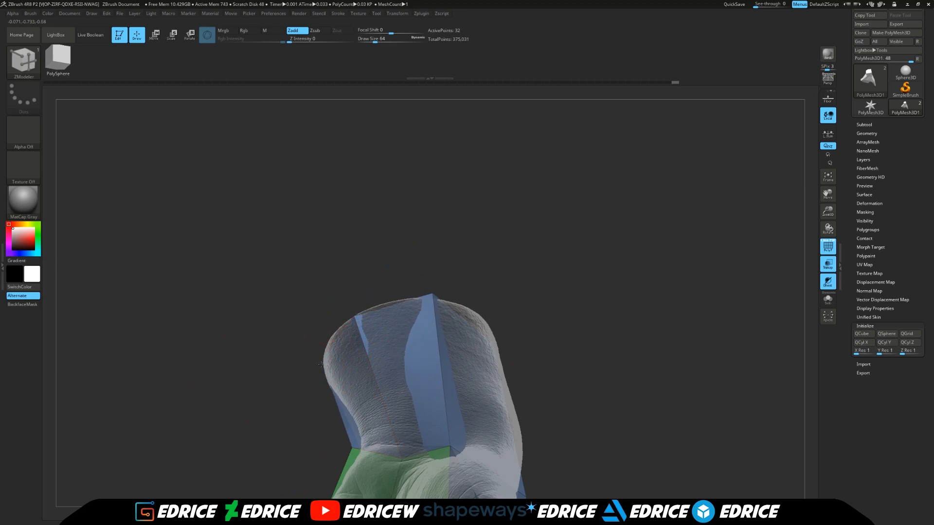
pyautogui.moveTo(432, 295); pyautogui.dragTo(433, 298)
pyautogui.moveTo(614, 325); pyautogui.dragTo(576, 234)
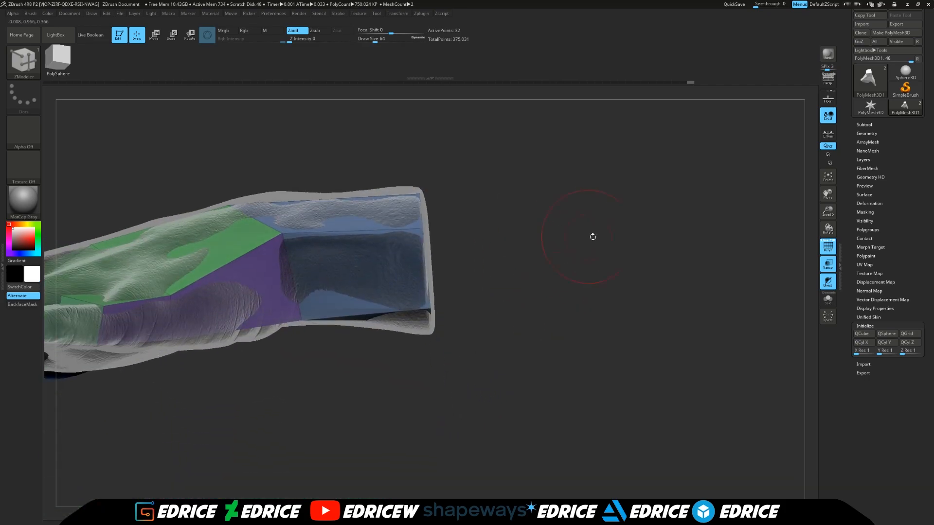
pyautogui.moveTo(818, 233); pyautogui.dragTo(648, 219)
pyautogui.moveTo(425, 270); pyautogui.dragTo(421, 269)
# Insert additional edge loops through the palm and wrist blocks
pyautogui.moveTo(491, 209); pyautogui.dragTo(622, 279)
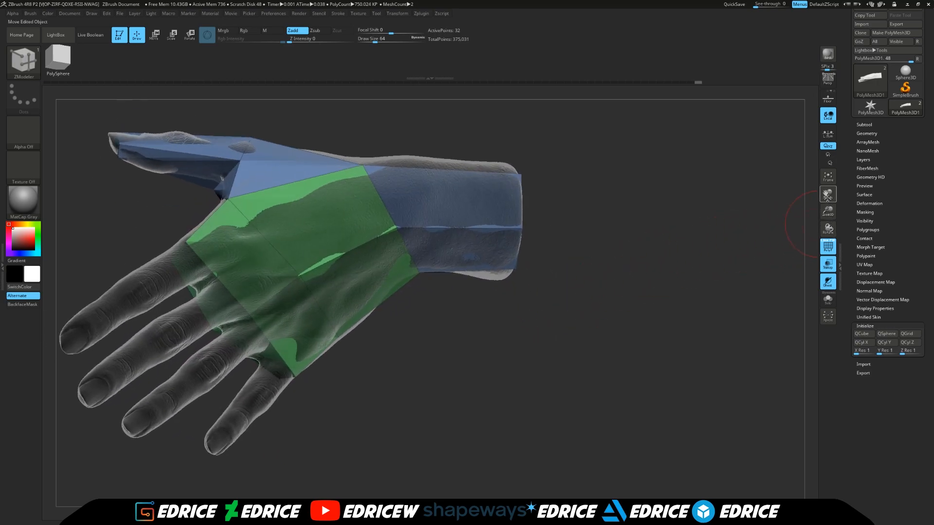
pyautogui.moveTo(828, 196); pyautogui.dragTo(932, 229)
pyautogui.moveTo(681, 292); pyautogui.dragTo(699, 284)
pyautogui.click(370, 268)
# Nudge the new edge-loop point at the palm-side wrist crease and inspect the mesh from several sides
pyautogui.moveTo(572, 341); pyautogui.dragTo(511, 343)
pyautogui.moveTo(428, 349); pyautogui.dragTo(550, 252)
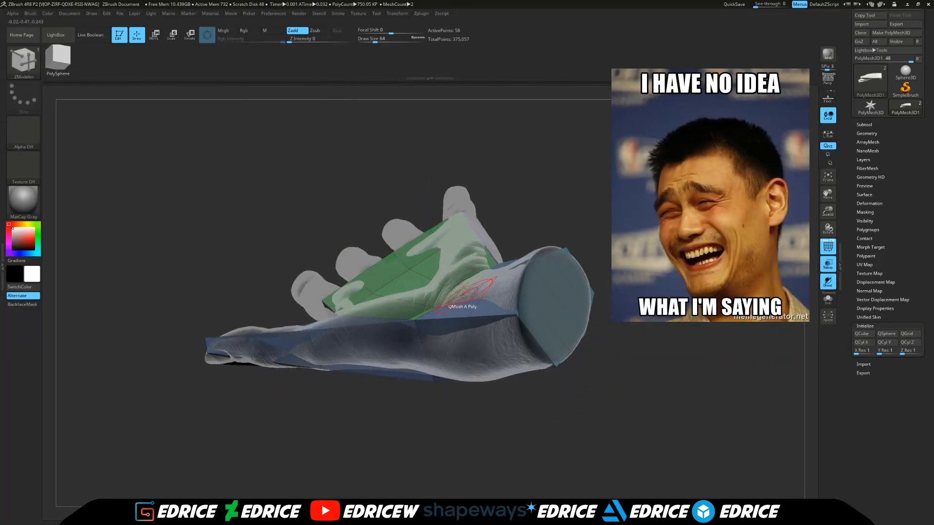
pyautogui.moveTo(452, 282); pyautogui.dragTo(453, 280)
pyautogui.moveTo(599, 232); pyautogui.dragTo(545, 273)
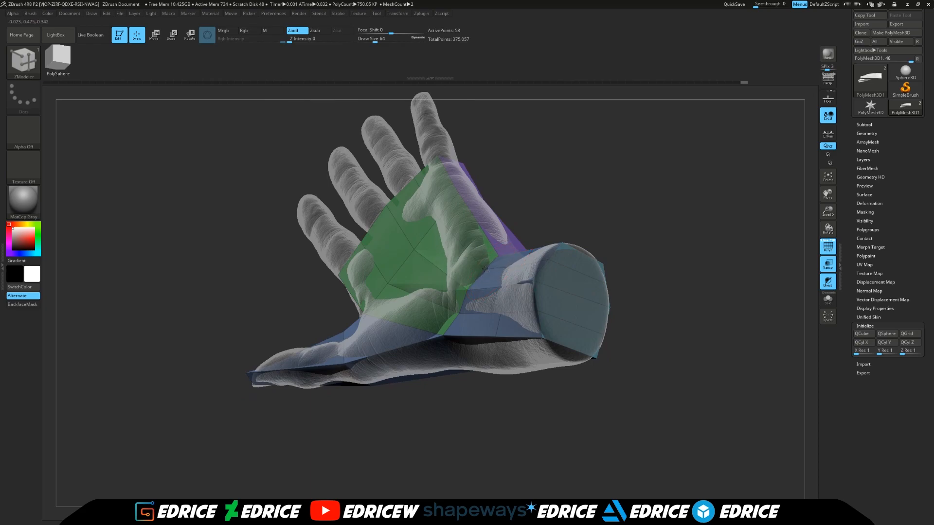
pyautogui.moveTo(601, 228); pyautogui.dragTo(491, 264)
pyautogui.moveTo(438, 233); pyautogui.dragTo(596, 193)
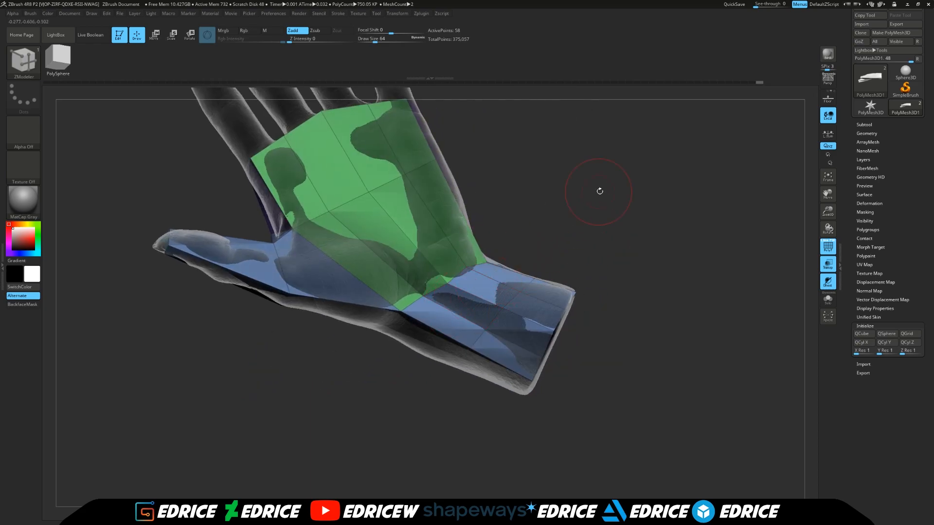
pyautogui.moveTo(834, 189); pyautogui.dragTo(856, 335)
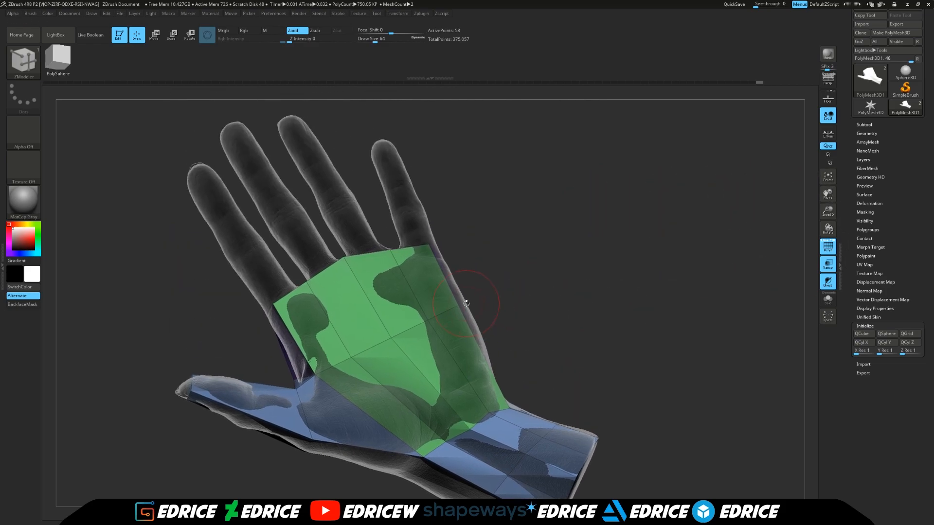
pyautogui.moveTo(512, 296); pyautogui.dragTo(455, 292)
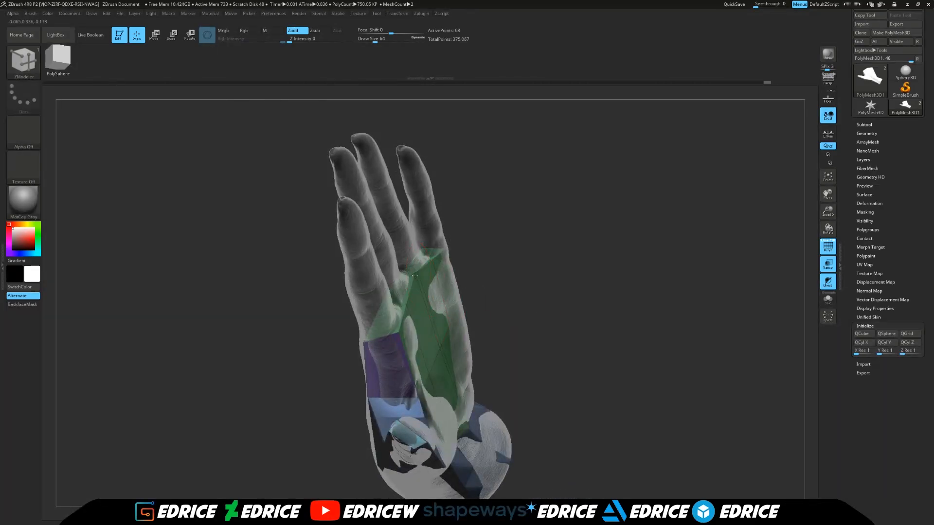
# Undo the most recent edge loops through the palm and check the mesh from the thumb side
pyautogui.hotkey('ctrl', 'z')
pyautogui.hotkey('ctrl', 'z')
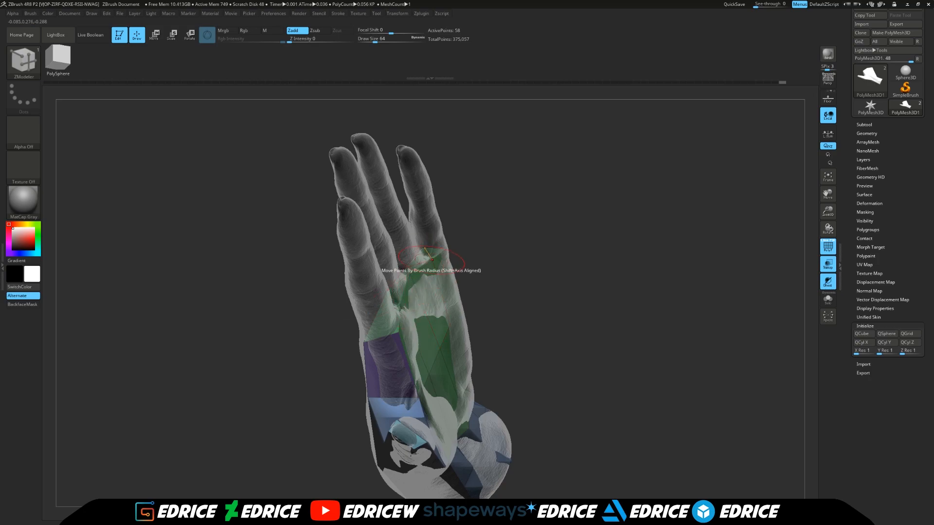
pyautogui.moveTo(504, 271); pyautogui.dragTo(657, 298)
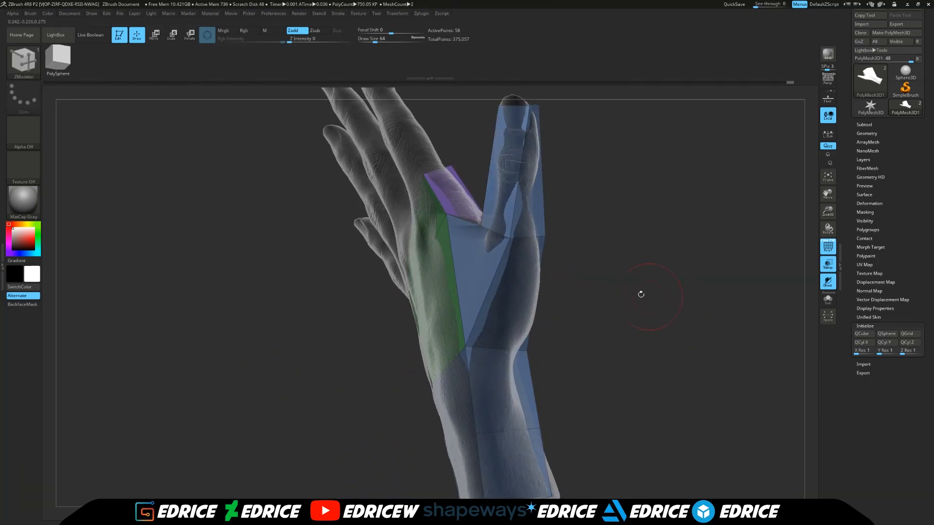
pyautogui.moveTo(599, 278); pyautogui.dragTo(657, 239)
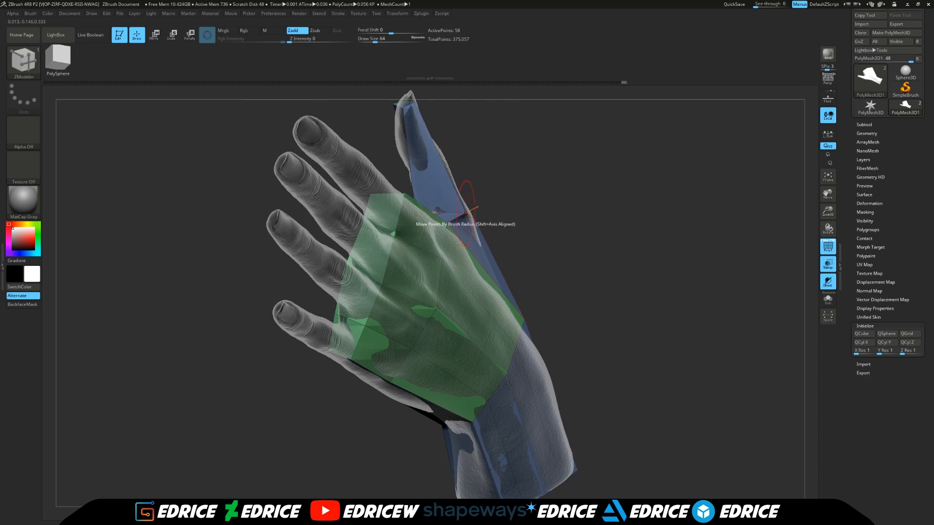
# Insert additional edge loops through the thumb-base and thumb blocks
pyautogui.moveTo(454, 215); pyautogui.dragTo(602, 233)
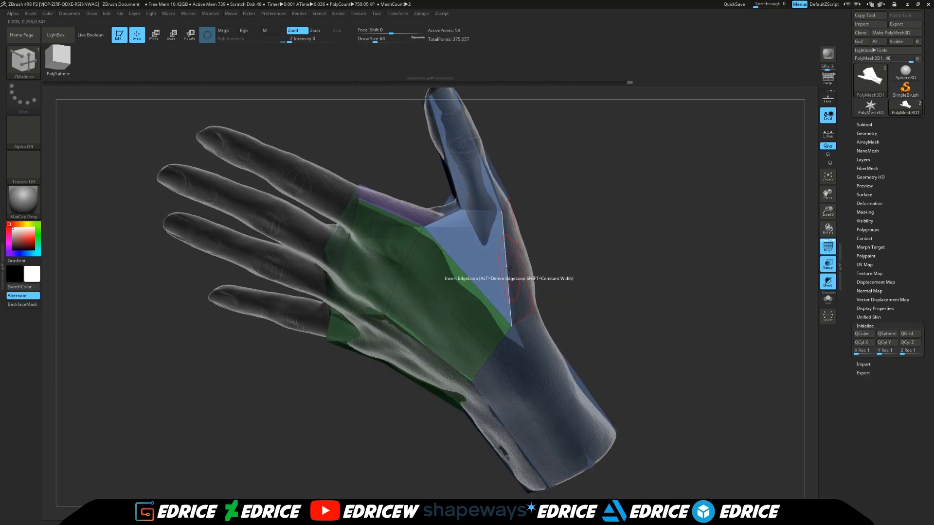
pyautogui.click(506, 265)
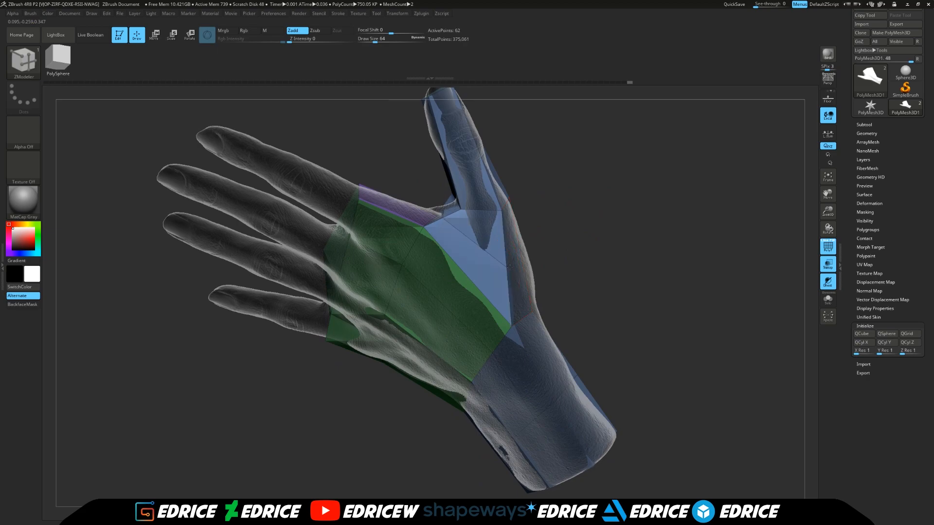
pyautogui.moveTo(558, 261); pyautogui.dragTo(509, 249)
pyautogui.moveTo(510, 249); pyautogui.dragTo(552, 231, button='right')
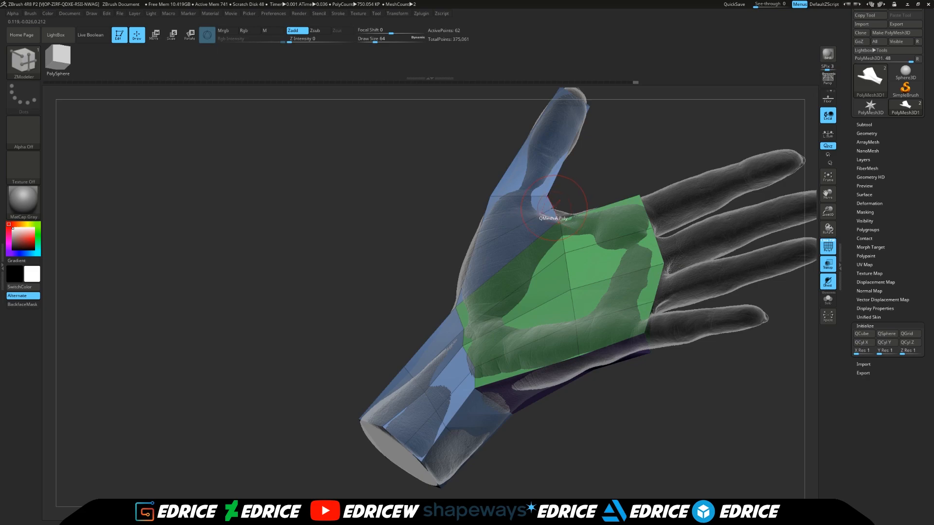
pyautogui.hotkey('ctrl', 'z')
pyautogui.moveTo(574, 197); pyautogui.dragTo(552, 207)
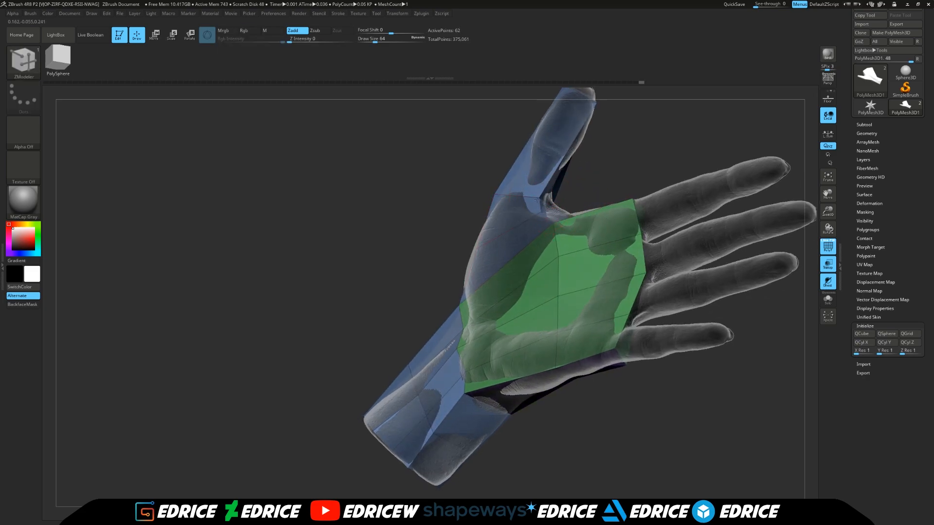
pyautogui.moveTo(494, 193); pyautogui.dragTo(506, 192)
pyautogui.moveTo(601, 177); pyautogui.dragTo(551, 170)
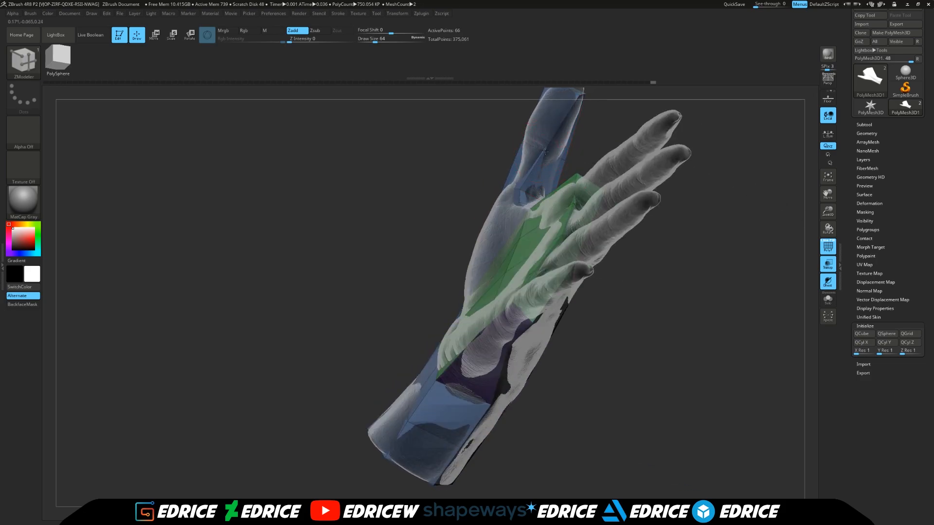
# Reposition the new edge-loop points around the thumb and its base to follow the sculpted surface
pyautogui.moveTo(605, 151); pyautogui.dragTo(575, 144)
pyautogui.moveTo(549, 130); pyautogui.dragTo(829, 238)
pyautogui.moveTo(828, 195); pyautogui.dragTo(777, 264)
pyautogui.moveTo(579, 256)
pyautogui.mouseDown()
pyautogui.moveTo(496, 254)
pyautogui.moveTo(557, 253)
pyautogui.moveTo(519, 231)
pyautogui.moveTo(526, 221)
pyautogui.moveTo(460, 243)
pyautogui.moveTo(468, 236)
pyautogui.mouseUp()
pyautogui.moveTo(547, 223); pyautogui.dragTo(649, 229)
pyautogui.hotkey('ctrl', 'z')
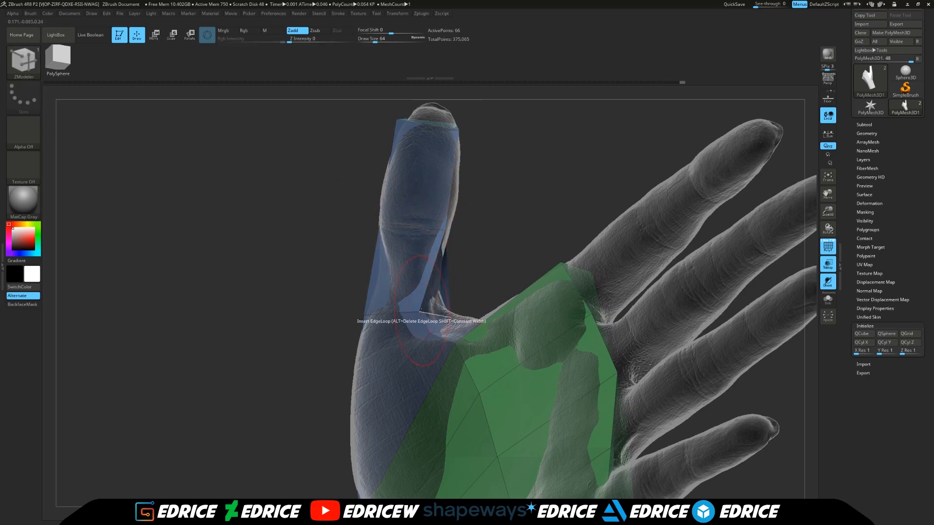
pyautogui.moveTo(462, 289); pyautogui.dragTo(486, 291)
pyautogui.moveTo(426, 297); pyautogui.dragTo(418, 300)
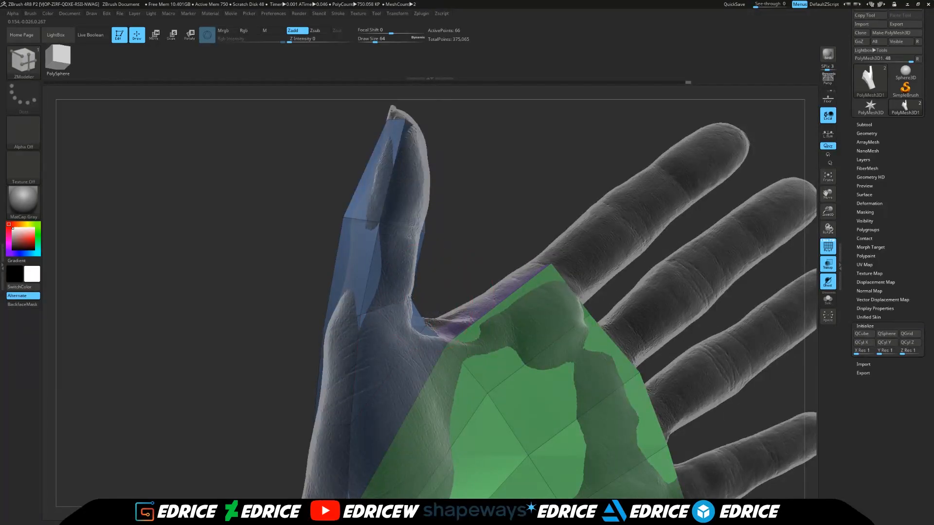
pyautogui.moveTo(272, 288); pyautogui.dragTo(361, 318)
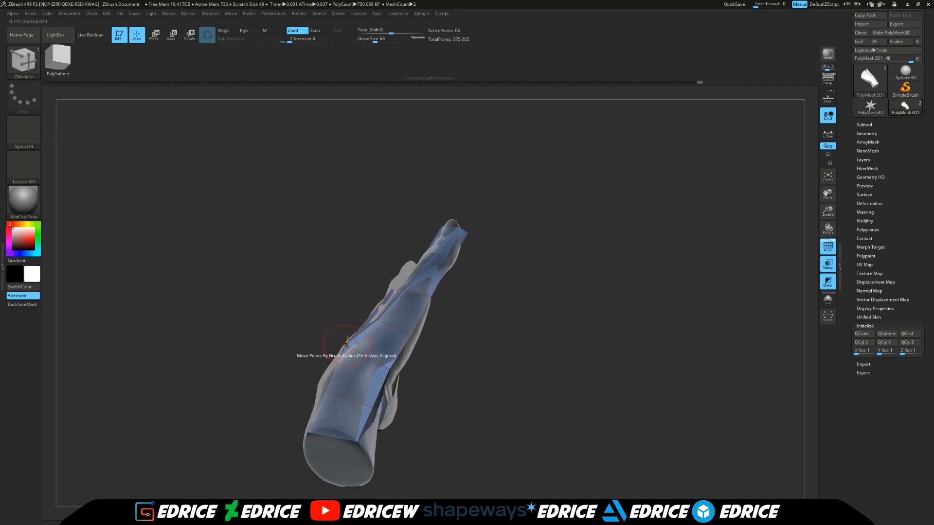
pyautogui.moveTo(482, 357); pyautogui.dragTo(454, 362)
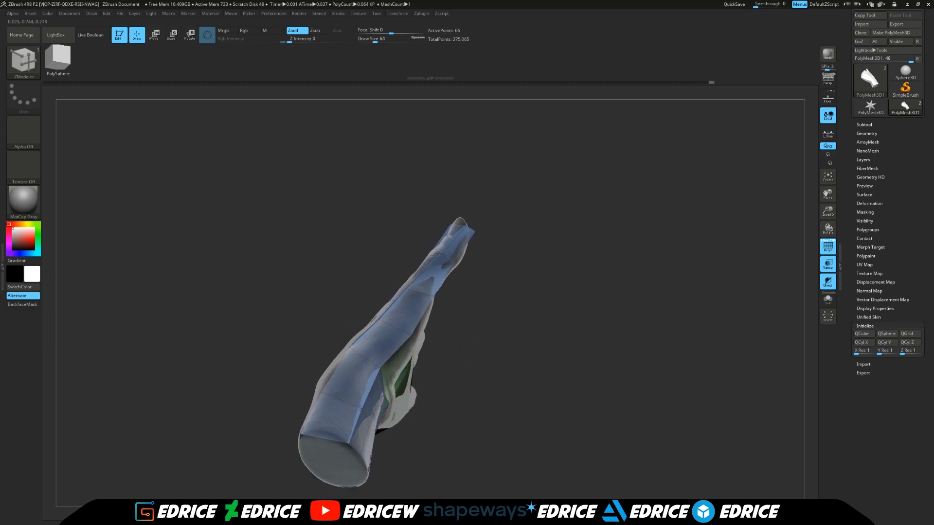
# Pull out blocks for the little finger and index finger from the palm's front faces with QMesh
pyautogui.moveTo(723, 300); pyautogui.dragTo(709, 316)
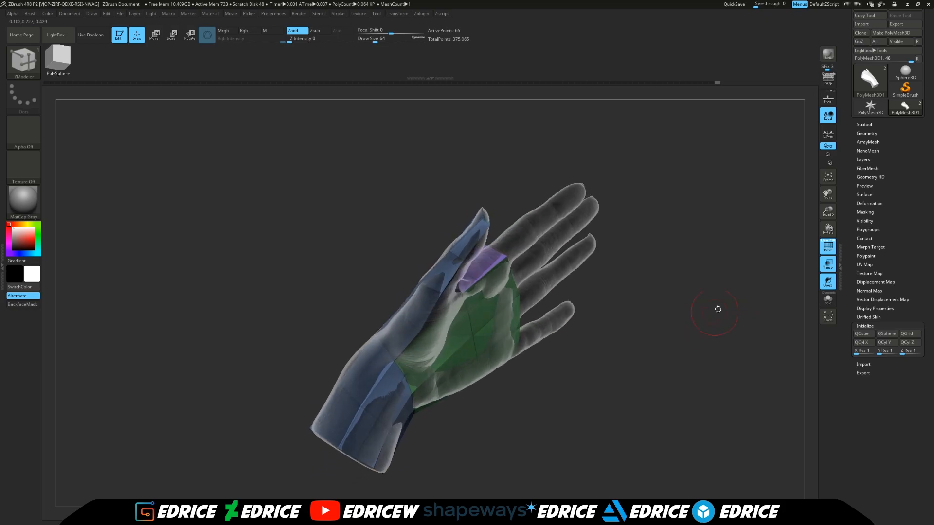
pyautogui.moveTo(718, 222); pyautogui.dragTo(709, 345)
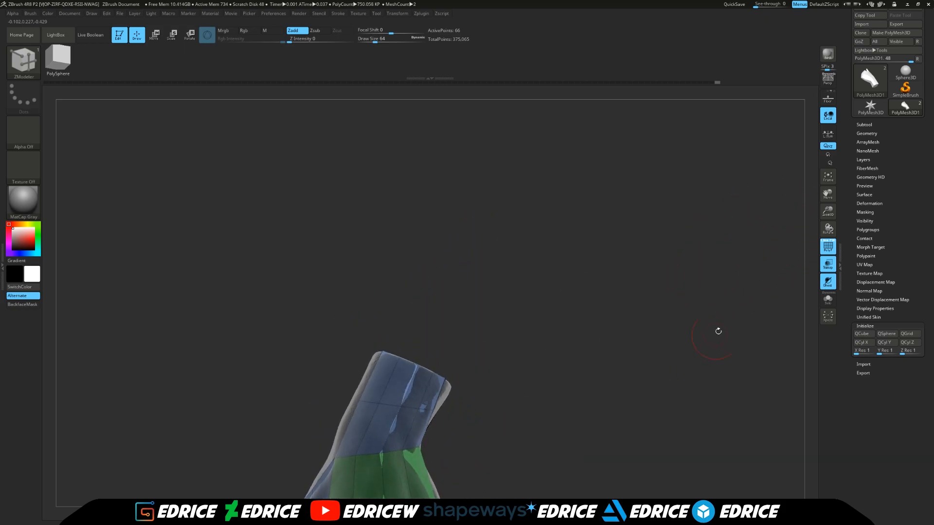
pyautogui.moveTo(812, 210); pyautogui.dragTo(819, 71)
pyautogui.moveTo(545, 262); pyautogui.dragTo(504, 259)
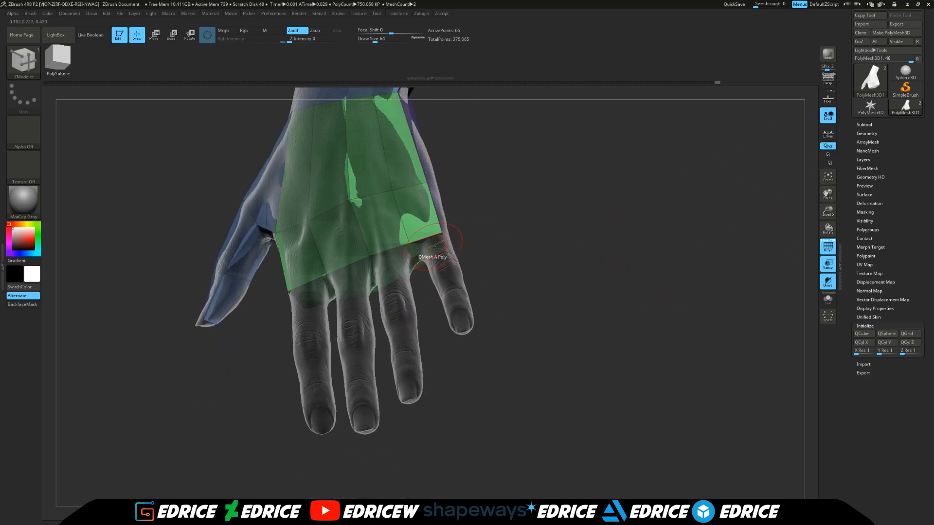
pyautogui.moveTo(429, 248); pyautogui.dragTo(511, 374)
pyautogui.moveTo(567, 354); pyautogui.dragTo(571, 346)
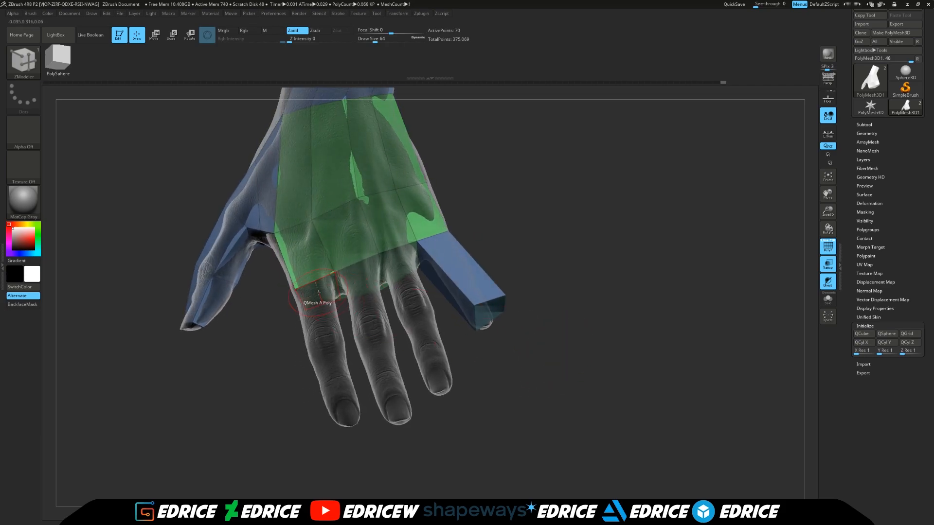
pyautogui.moveTo(318, 294); pyautogui.dragTo(354, 404)
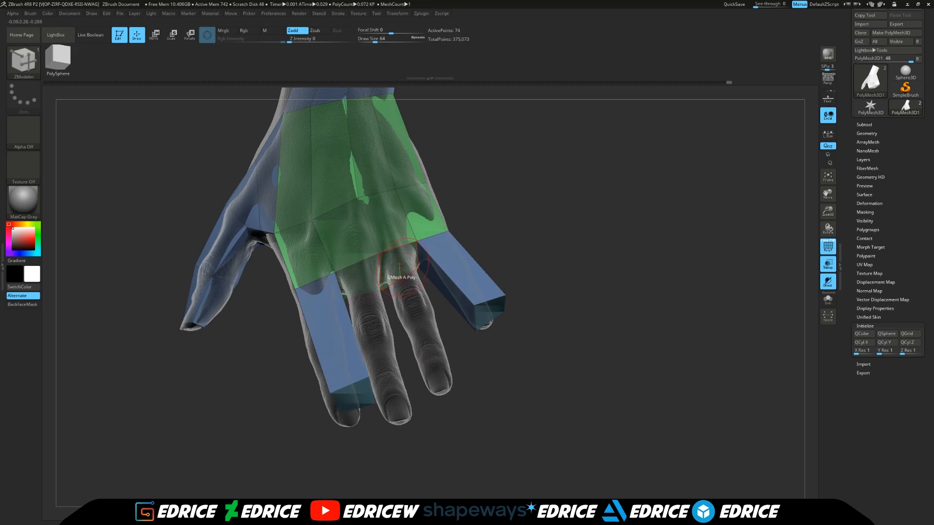
pyautogui.moveTo(400, 267); pyautogui.dragTo(473, 399)
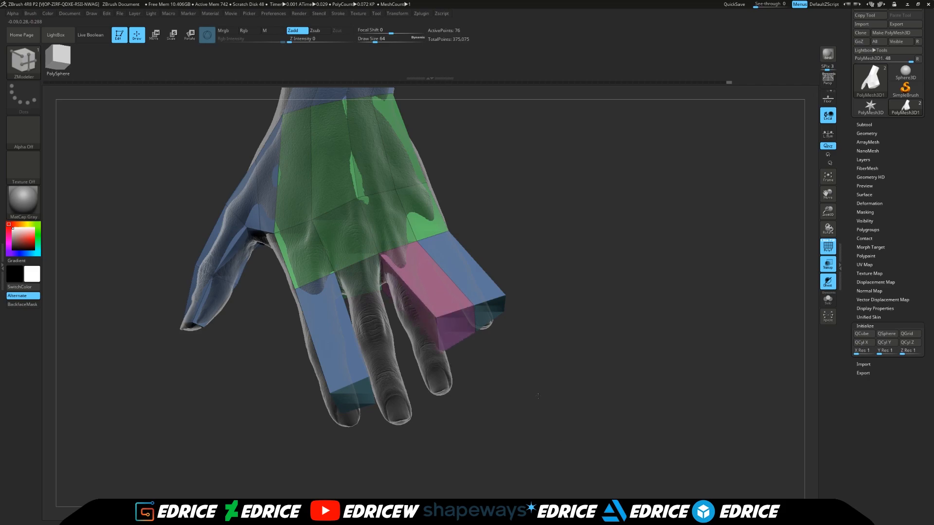
pyautogui.hotkey('ctrl', 'z')
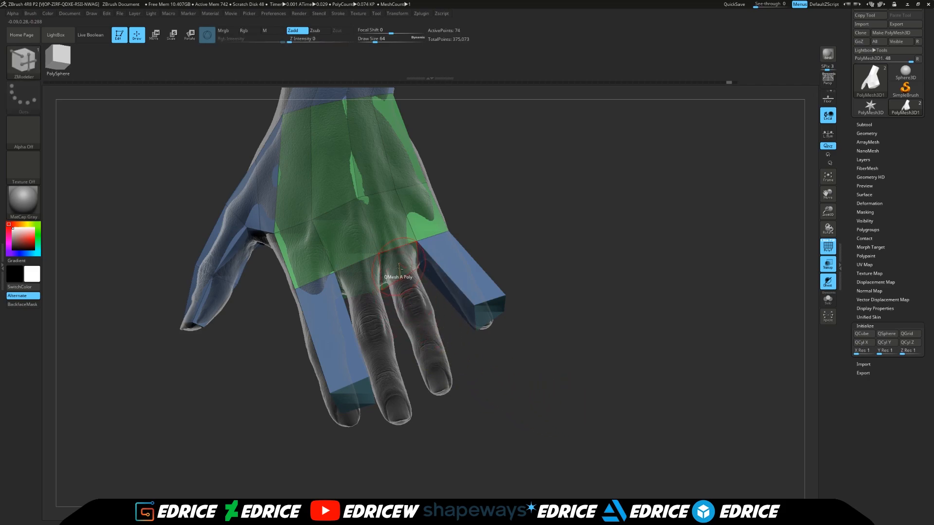
pyautogui.moveTo(481, 382); pyautogui.dragTo(492, 365)
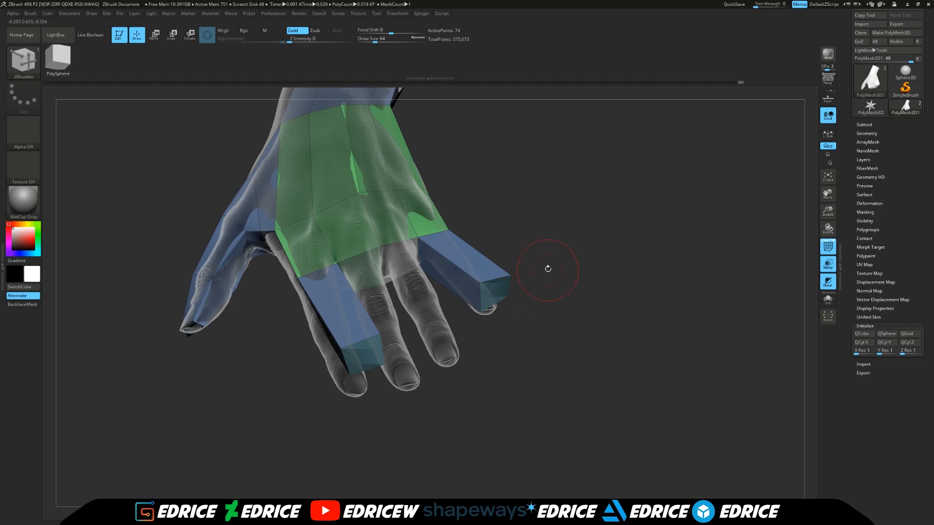
pyautogui.moveTo(548, 270); pyautogui.dragTo(543, 270)
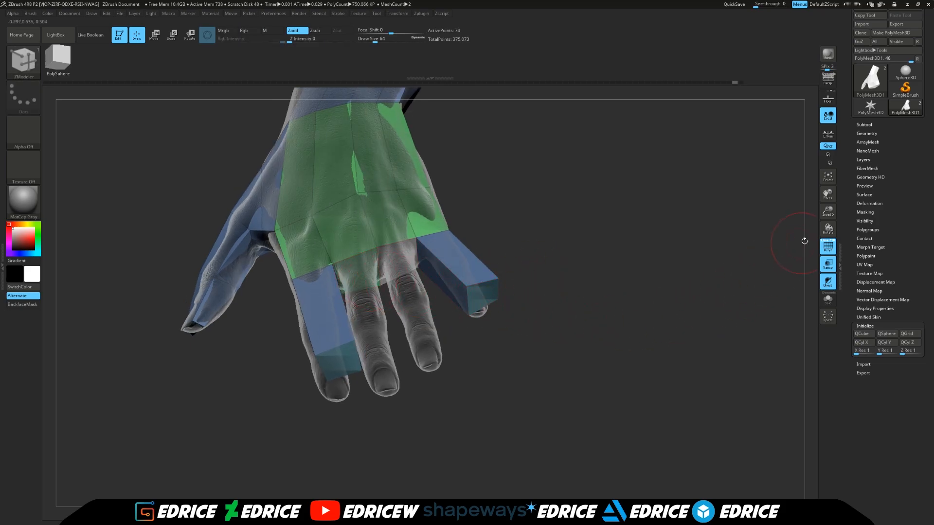
# Change the ZModeler polygon action to Extrude, targeting a single poly
pyautogui.moveTo(832, 215); pyautogui.dragTo(820, 260)
pyautogui.moveTo(761, 271); pyautogui.dragTo(670, 304)
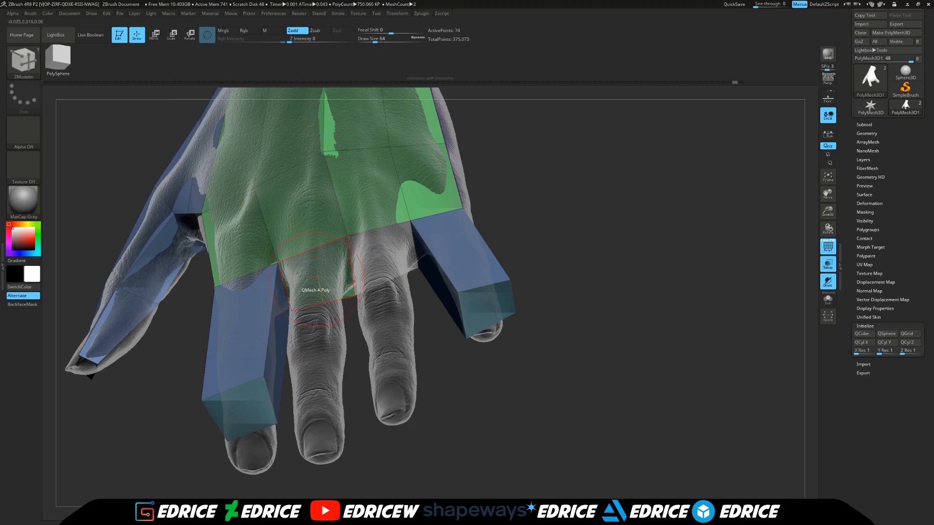
pyautogui.press('space')
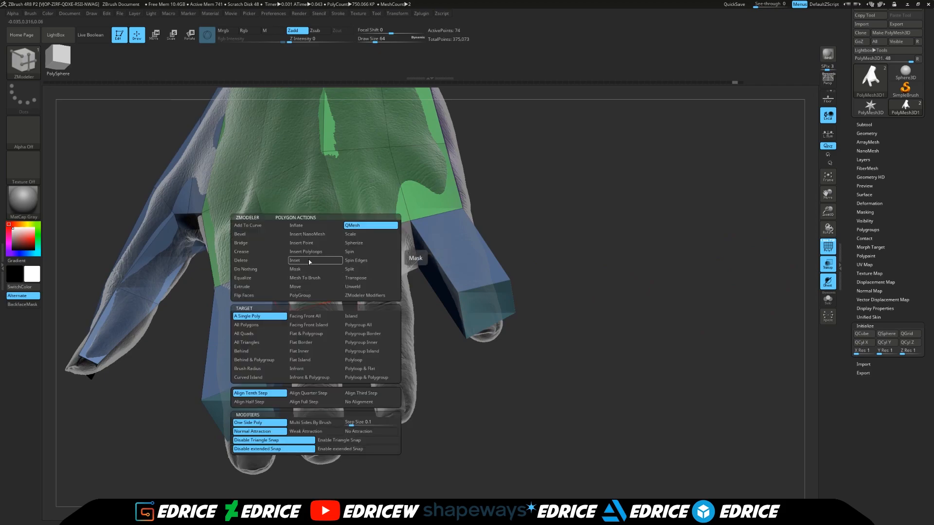
pyautogui.click(243, 286)
pyautogui.press('space')
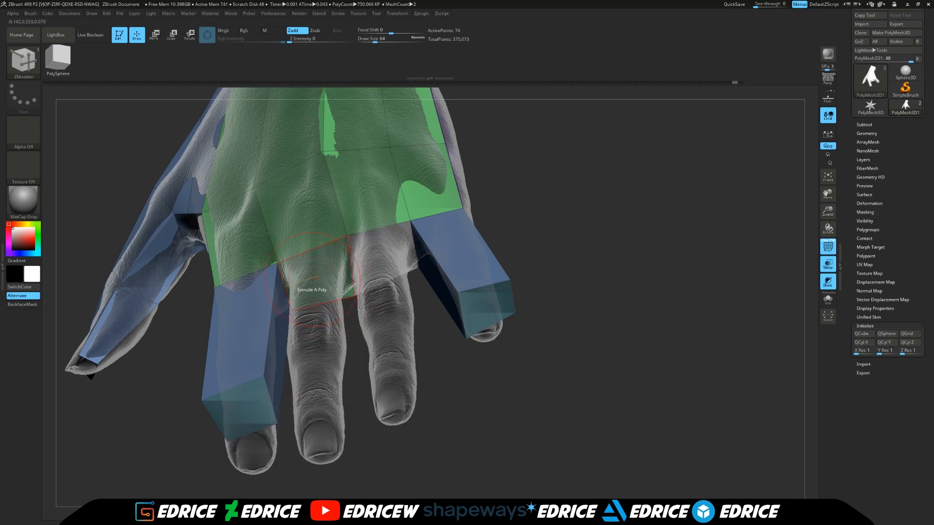
# Extrude separate blocks for the ring finger and middle finger from the palm's front faces
pyautogui.moveTo(312, 280); pyautogui.dragTo(314, 284)
pyautogui.moveTo(347, 311); pyautogui.dragTo(370, 340, button='right')
pyautogui.hotkey('ctrl', 'z')
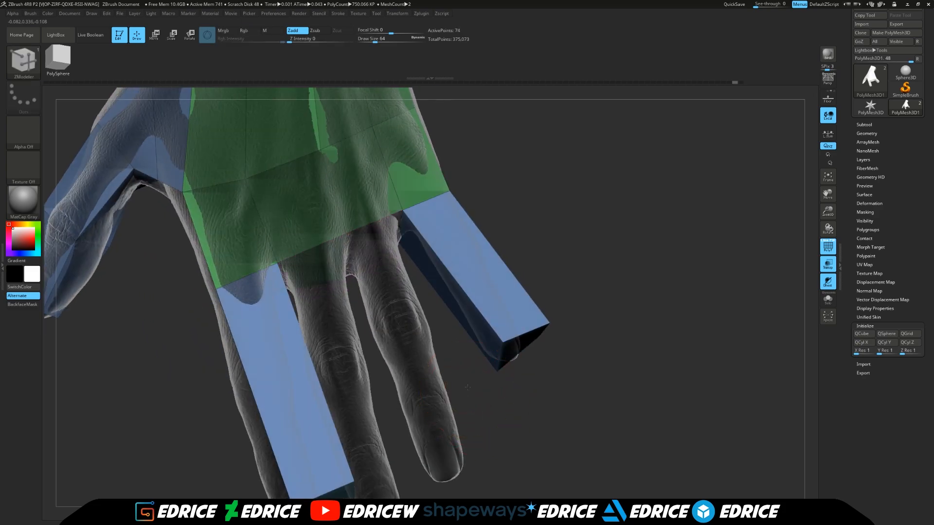
pyautogui.moveTo(372, 304); pyautogui.dragTo(378, 273, button='right')
pyautogui.moveTo(371, 254); pyautogui.dragTo(505, 389)
pyautogui.moveTo(567, 462); pyautogui.dragTo(355, 338, button='right')
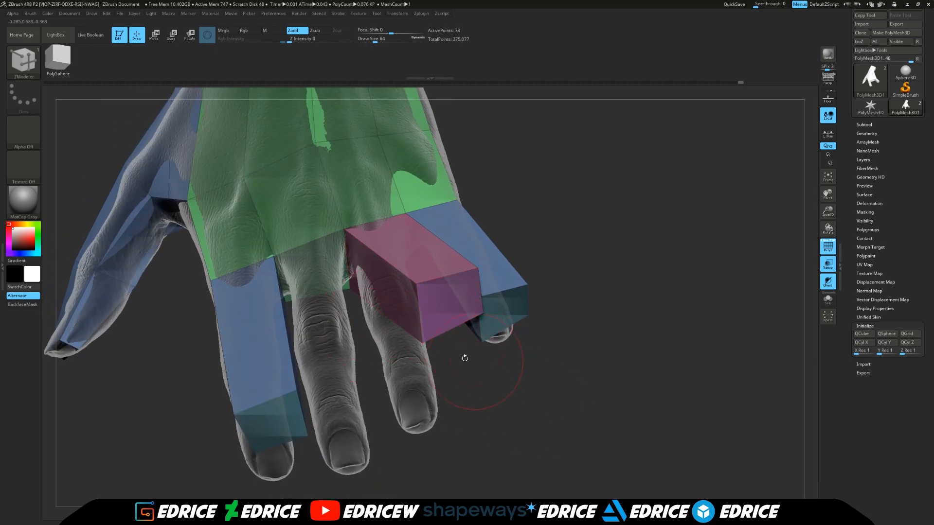
pyautogui.moveTo(315, 276); pyautogui.dragTo(315, 314)
# Change the ZModeler polygon action to Move and shift the end face of the little-finger block toward its fingertip
pyautogui.moveTo(828, 194); pyautogui.dragTo(755, 121)
pyautogui.moveTo(561, 248); pyautogui.dragTo(530, 272)
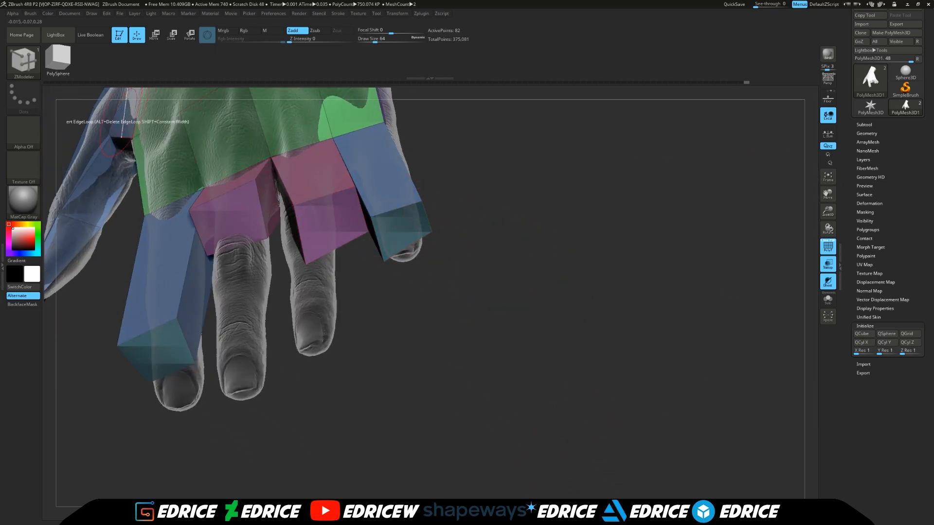
pyautogui.press('space')
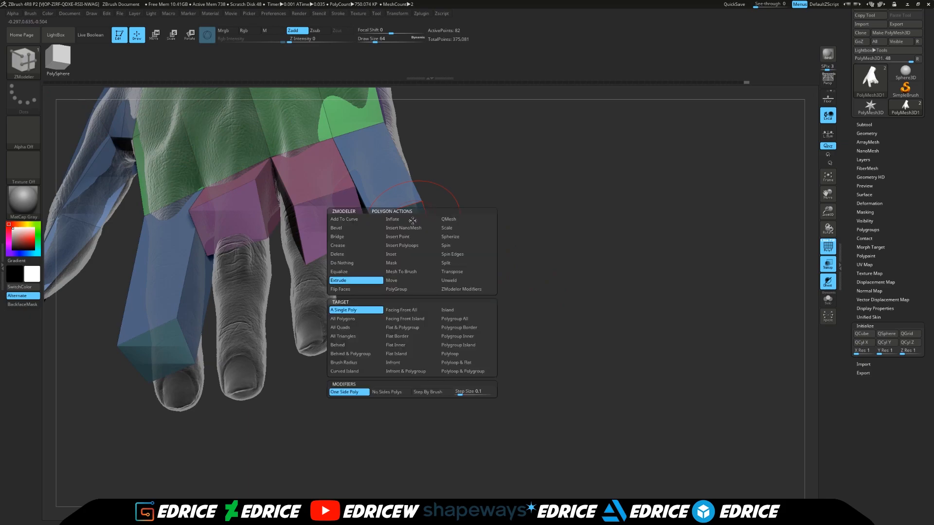
pyautogui.click(400, 279)
pyautogui.moveTo(497, 287); pyautogui.dragTo(437, 195)
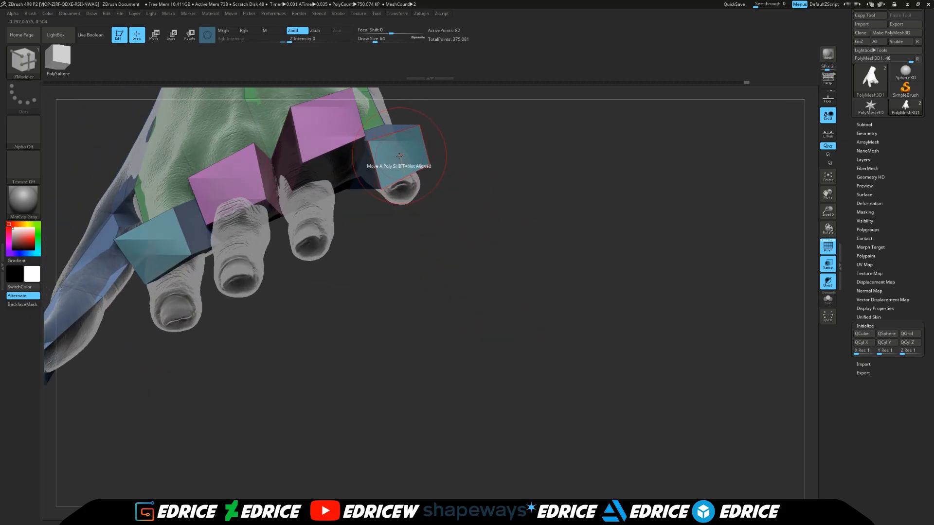
pyautogui.moveTo(400, 163); pyautogui.dragTo(402, 183)
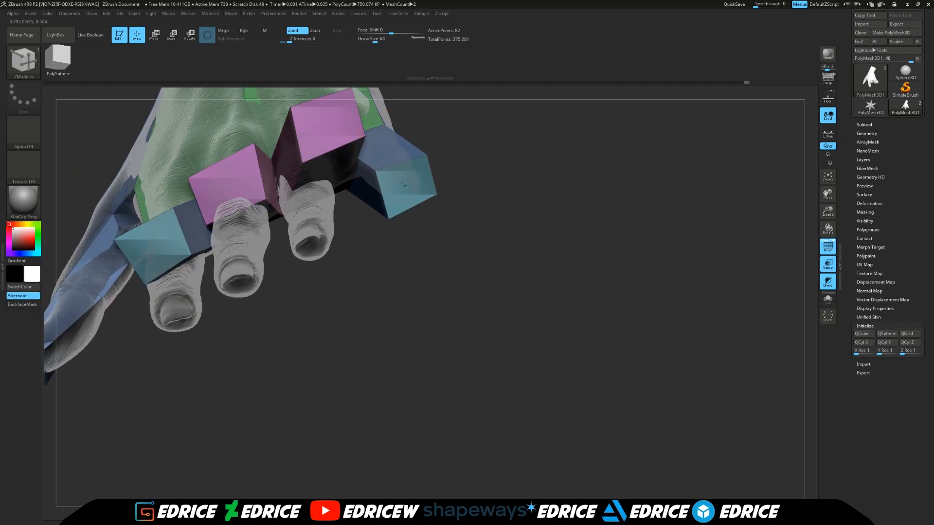
# Lengthen the ring-finger and middle-finger blocks by moving their end faces toward the fingertips
pyautogui.moveTo(330, 134); pyautogui.dragTo(341, 258)
pyautogui.moveTo(426, 301); pyautogui.dragTo(720, 304)
pyautogui.moveTo(826, 194); pyautogui.dragTo(733, 158)
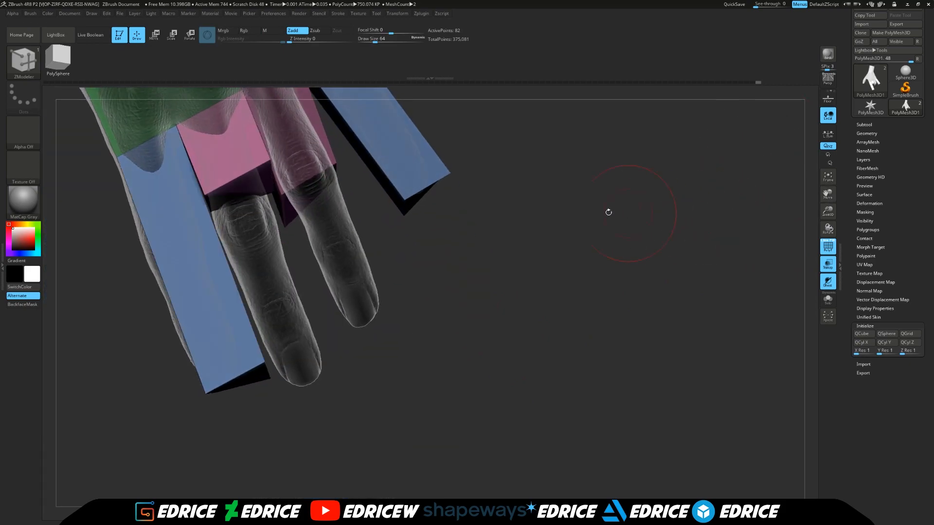
pyautogui.moveTo(309, 193); pyautogui.dragTo(385, 275)
pyautogui.moveTo(237, 181); pyautogui.dragTo(331, 292)
# Line up the middle-finger and ring-finger blocks' end faces with their fingertips as seen from the back of the hand
pyautogui.moveTo(271, 131); pyautogui.dragTo(637, 311)
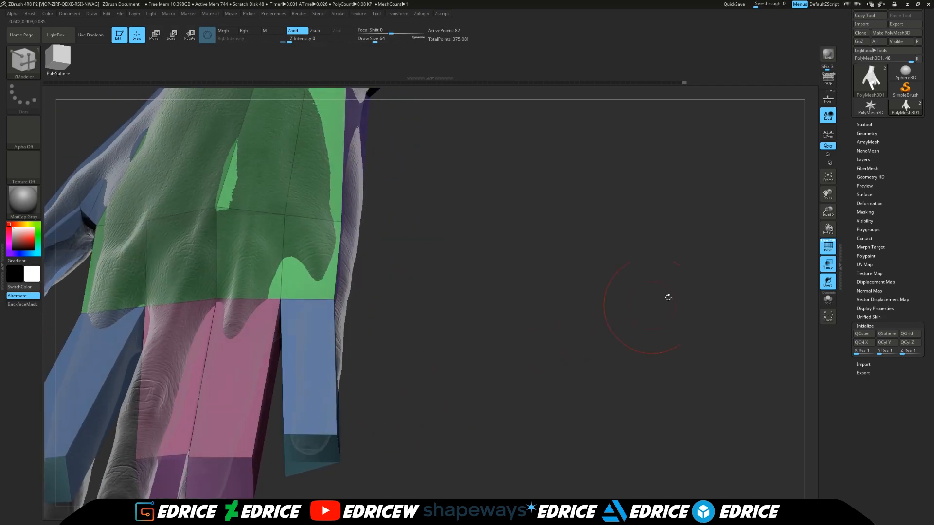
pyautogui.moveTo(835, 212); pyautogui.dragTo(877, 159)
pyautogui.moveTo(687, 252); pyautogui.dragTo(669, 319)
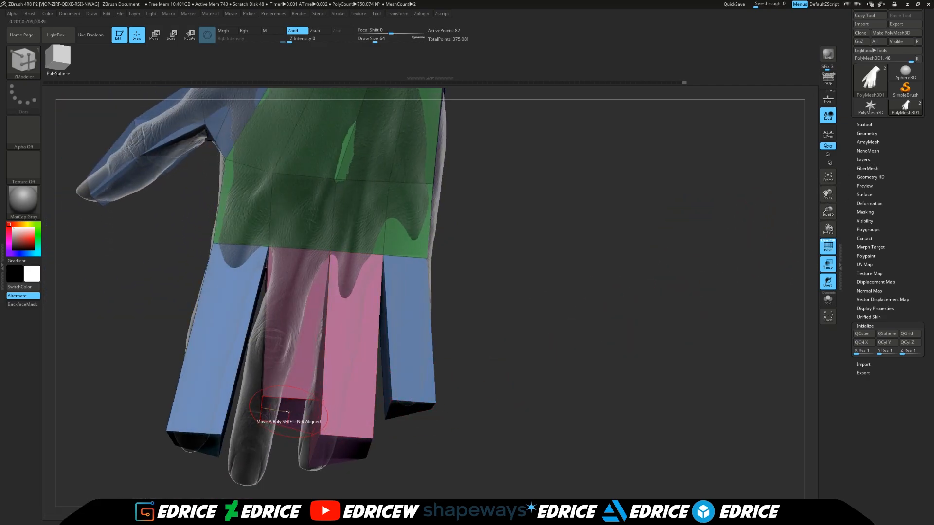
pyautogui.moveTo(289, 412); pyautogui.dragTo(247, 482)
pyautogui.moveTo(321, 456); pyautogui.dragTo(312, 467)
pyautogui.moveTo(305, 424); pyautogui.dragTo(214, 384, button='right')
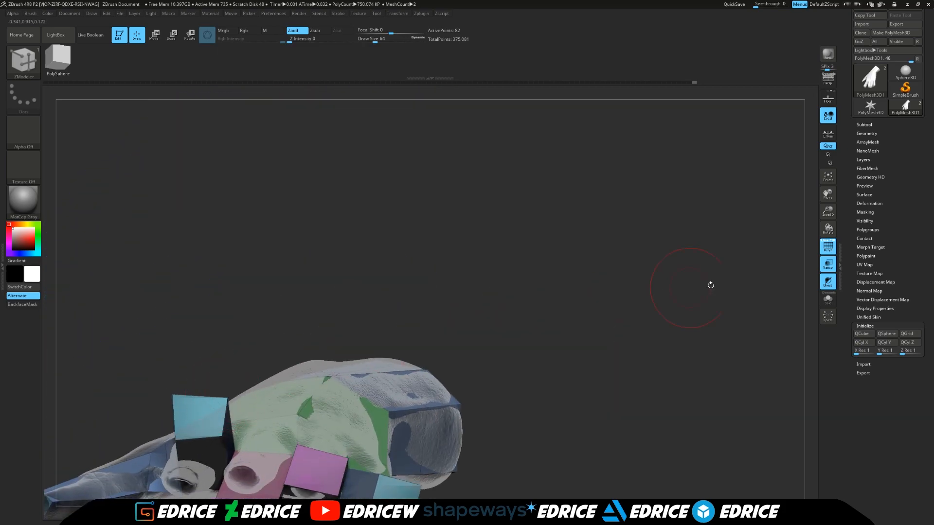
pyautogui.moveTo(828, 195); pyautogui.dragTo(884, 138)
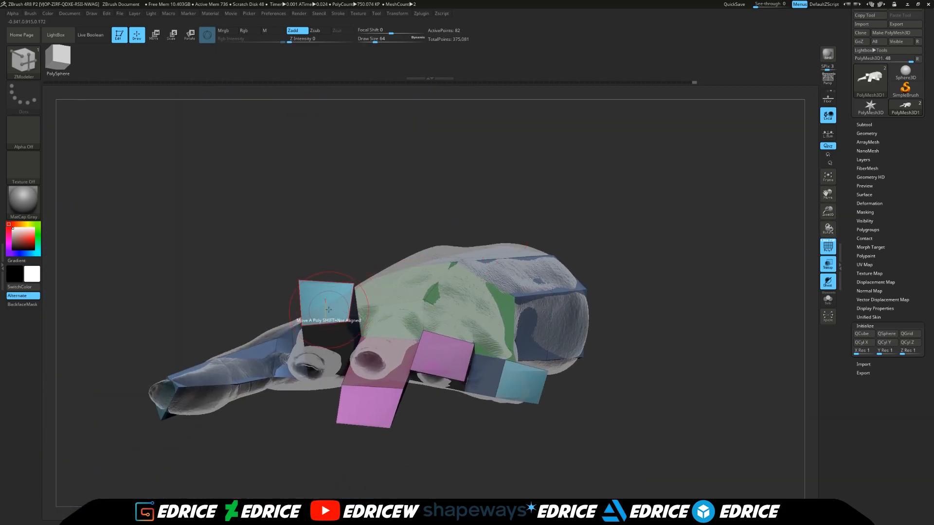
# Move the end faces of the index-finger and middle-finger blocks over their fingertips as seen from the front of the hand
pyautogui.moveTo(323, 328); pyautogui.dragTo(327, 433)
pyautogui.moveTo(371, 380); pyautogui.dragTo(347, 369)
pyautogui.moveTo(307, 308); pyautogui.dragTo(294, 369)
pyautogui.moveTo(550, 331); pyautogui.dragTo(399, 347)
pyautogui.moveTo(328, 360); pyautogui.dragTo(291, 364)
# Lengthen the middle-finger block by moving its end face out to the fingertip
pyautogui.moveTo(284, 410); pyautogui.dragTo(341, 392)
pyautogui.moveTo(381, 316); pyautogui.dragTo(383, 363)
pyautogui.moveTo(484, 433); pyautogui.dragTo(388, 374)
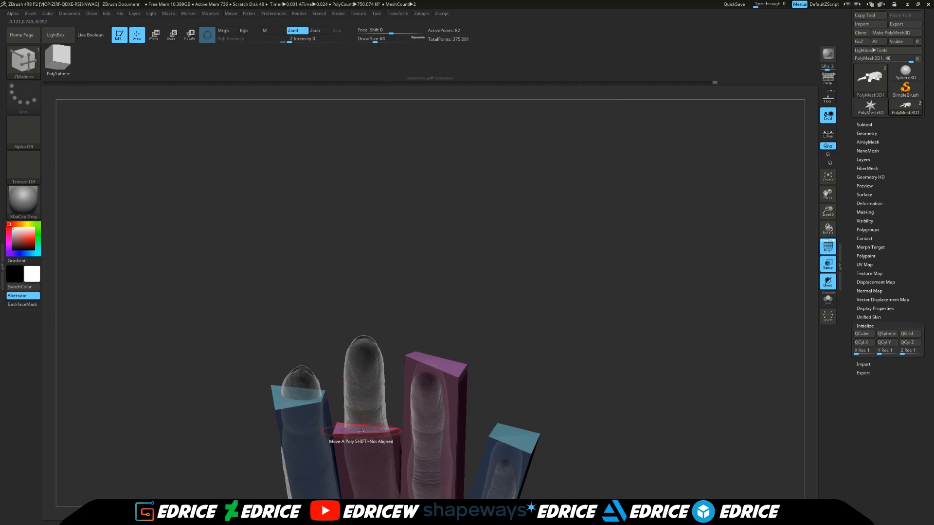
pyautogui.moveTo(362, 430); pyautogui.dragTo(481, 379)
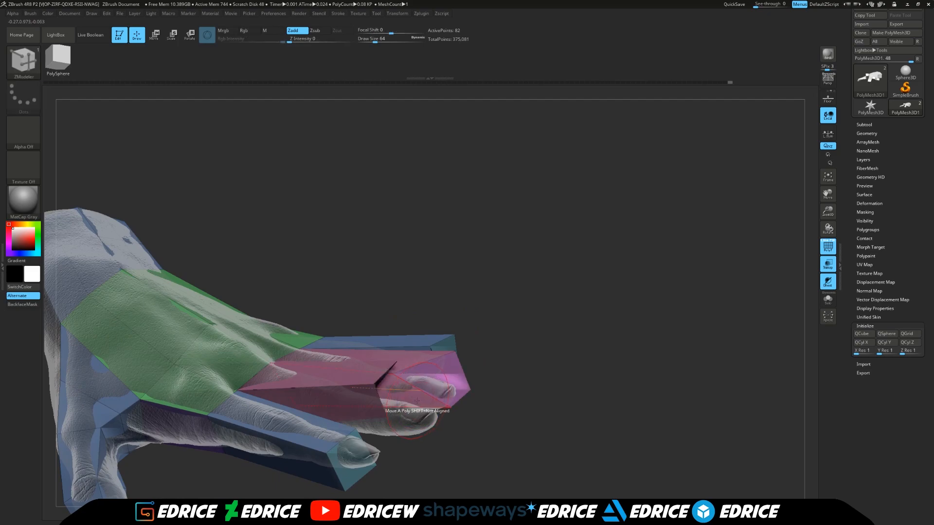
pyautogui.moveTo(401, 390); pyautogui.dragTo(428, 417)
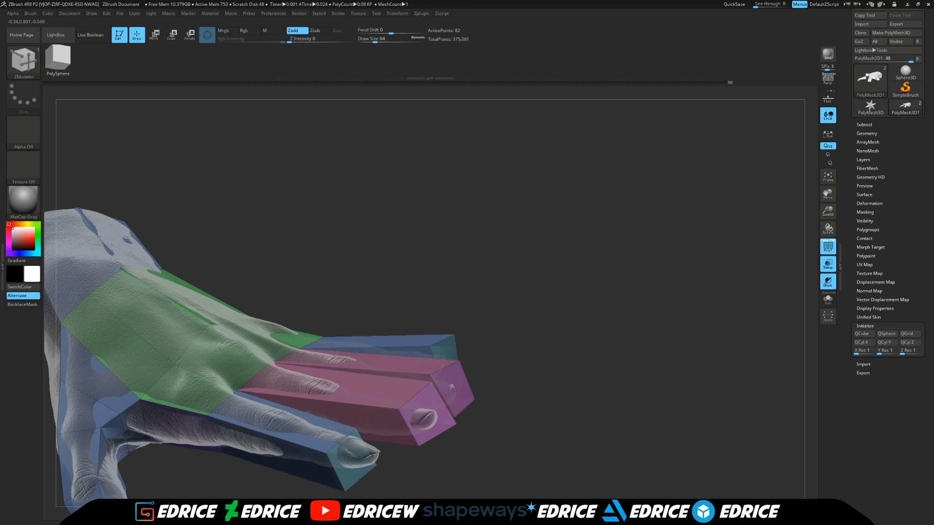
# Change the ZModeler edge action to Move and shift the index-finger block's end edge toward its fingertip
pyautogui.moveTo(467, 458); pyautogui.dragTo(578, 416)
pyautogui.moveTo(828, 217); pyautogui.dragTo(828, 194)
pyautogui.moveTo(559, 350); pyautogui.dragTo(528, 308)
pyautogui.moveTo(445, 364); pyautogui.dragTo(423, 365)
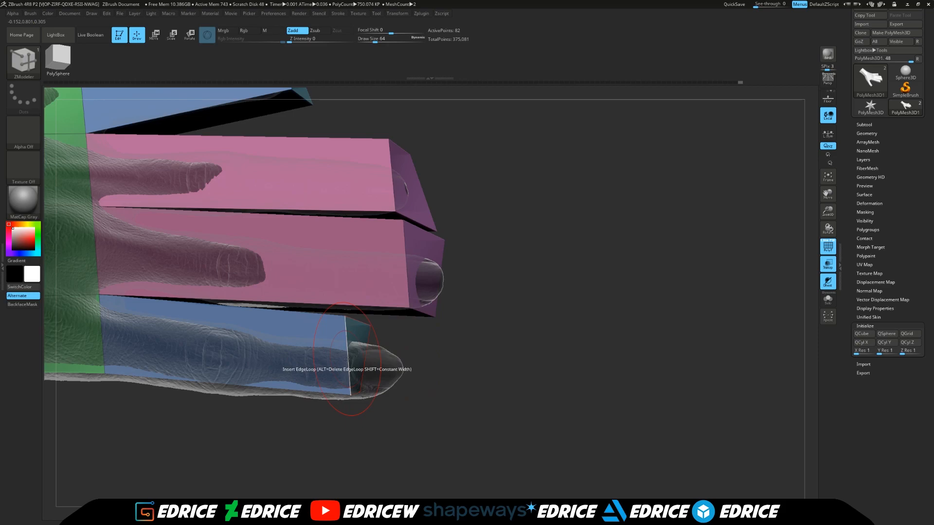
pyautogui.press('space')
pyautogui.click(327, 339)
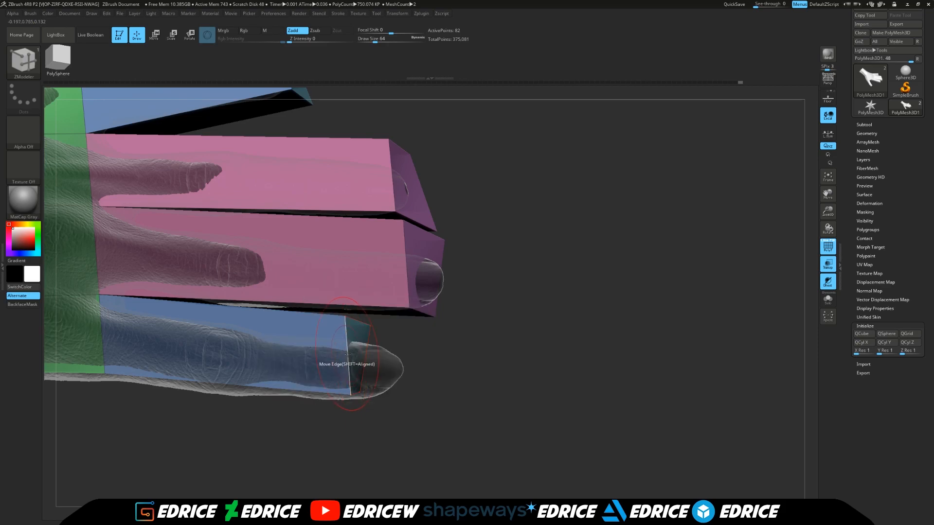
pyautogui.moveTo(349, 355); pyautogui.dragTo(388, 358)
# Narrow the middle-finger block's end around its fingertip and adjust the index-finger block's end edges and face to fit
pyautogui.moveTo(461, 367); pyautogui.dragTo(271, 362)
pyautogui.moveTo(358, 359); pyautogui.dragTo(254, 326)
pyautogui.moveTo(287, 270)
pyautogui.mouseDown()
pyautogui.moveTo(278, 271)
pyautogui.moveTo(286, 272)
pyautogui.mouseUp()
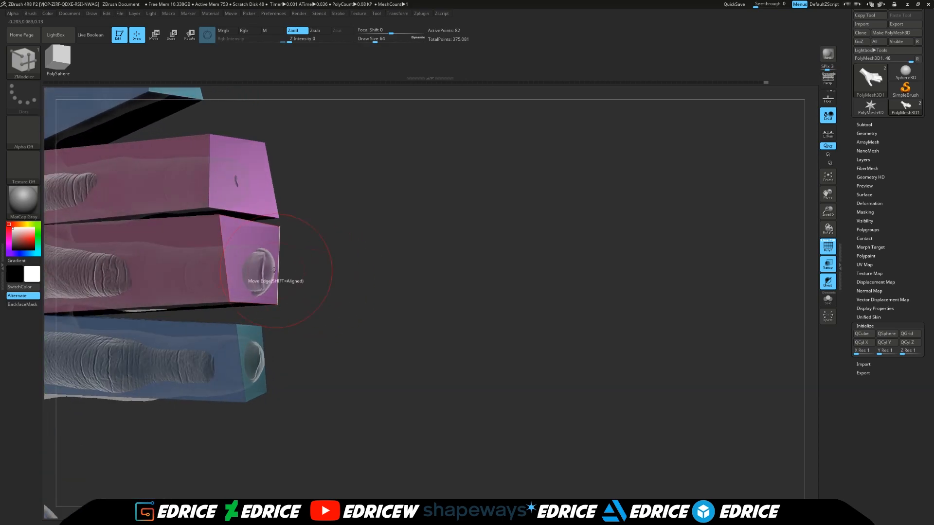
pyautogui.moveTo(346, 265); pyautogui.dragTo(291, 265)
pyautogui.moveTo(257, 221); pyautogui.dragTo(253, 240)
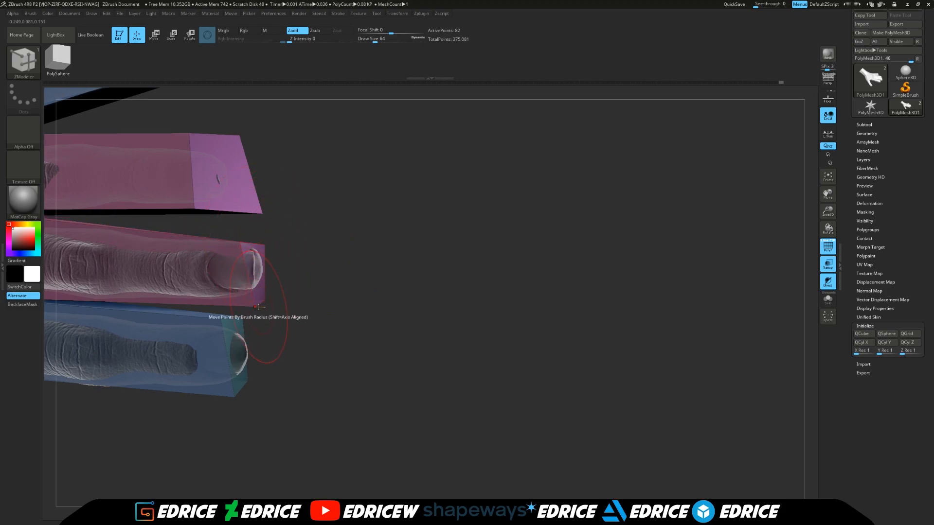
pyautogui.moveTo(259, 304); pyautogui.dragTo(244, 327)
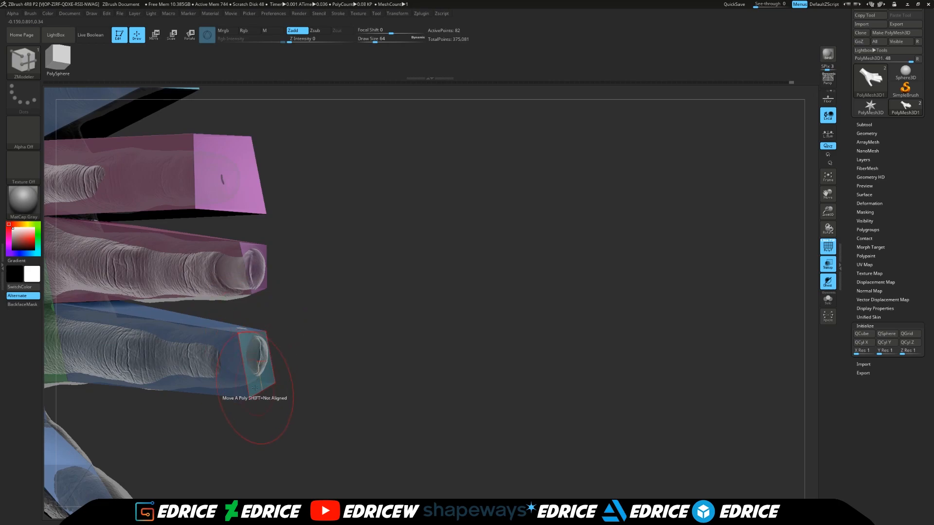
pyautogui.moveTo(260, 394); pyautogui.dragTo(261, 385)
# Tighten the ring-finger block's end edges around its fingertip
pyautogui.moveTo(417, 241); pyautogui.dragTo(364, 228)
pyautogui.moveTo(199, 180); pyautogui.dragTo(219, 181)
pyautogui.moveTo(321, 199); pyautogui.dragTo(393, 255)
pyautogui.moveTo(409, 316); pyautogui.dragTo(429, 252)
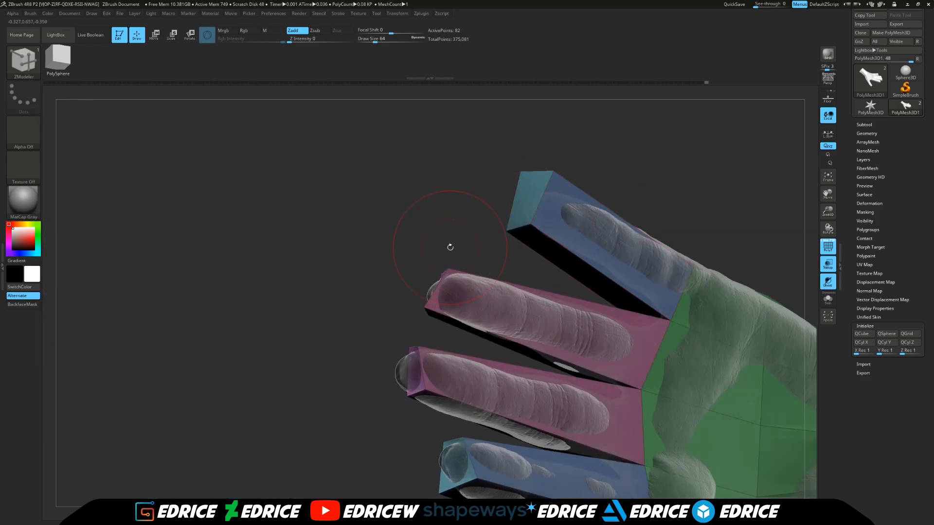
# Shrink the little-finger block's end by moving its edges in around the fingertip
pyautogui.moveTo(451, 247); pyautogui.dragTo(798, 193)
pyautogui.moveTo(615, 333); pyautogui.dragTo(441, 291)
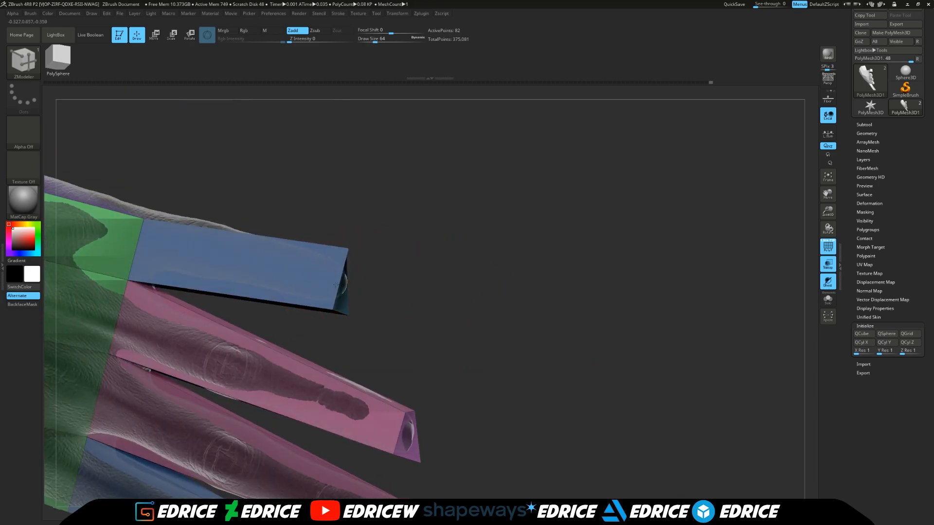
pyautogui.moveTo(322, 284)
pyautogui.mouseDown()
pyautogui.moveTo(357, 254)
pyautogui.moveTo(357, 264)
pyautogui.mouseUp()
pyautogui.moveTo(414, 289); pyautogui.dragTo(357, 293)
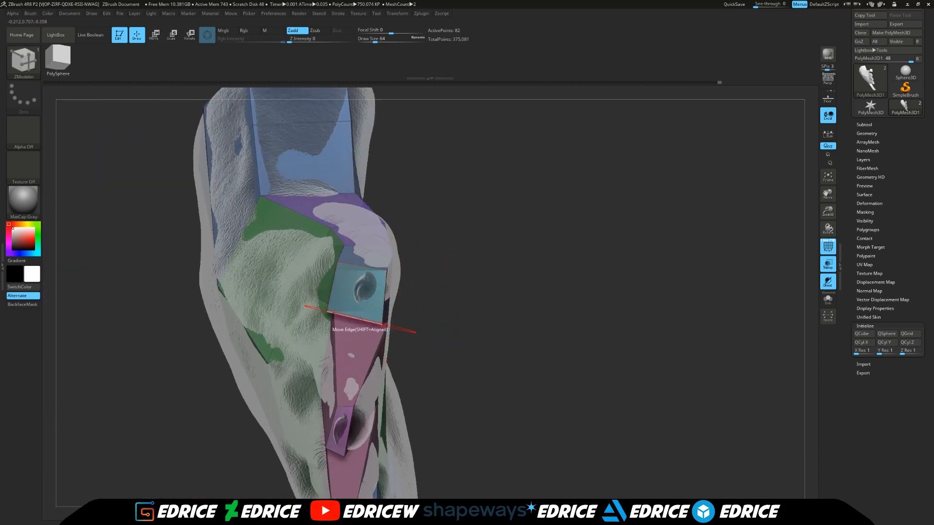
pyautogui.moveTo(461, 320)
pyautogui.mouseDown()
pyautogui.moveTo(360, 323)
pyautogui.moveTo(360, 312)
pyautogui.mouseUp()
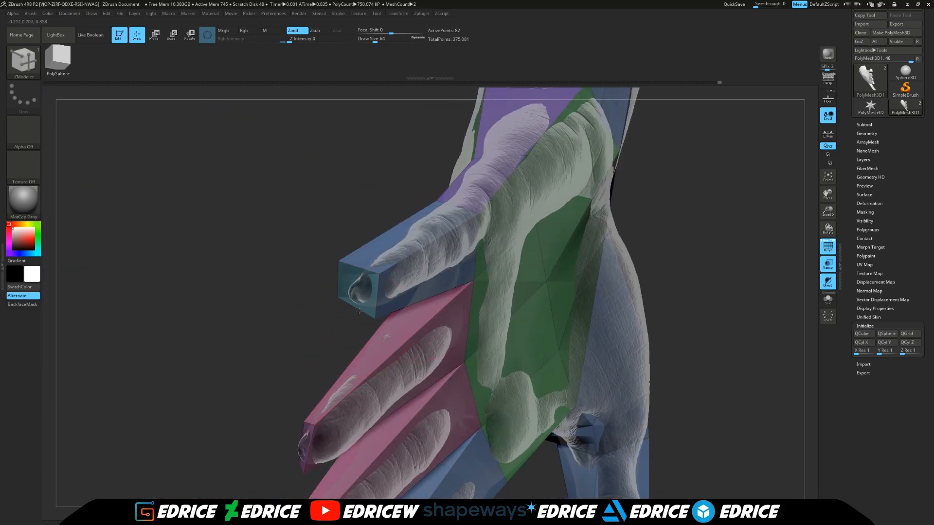
pyautogui.moveTo(340, 276); pyautogui.dragTo(350, 285)
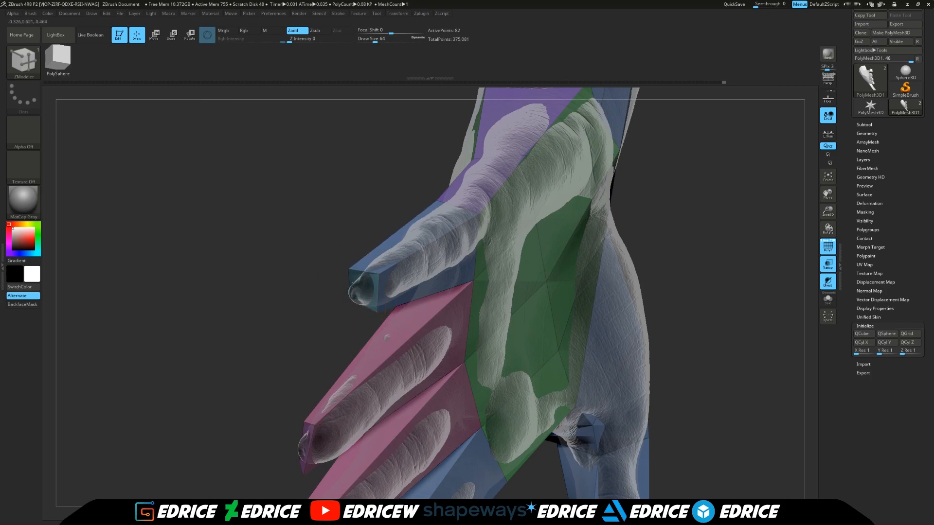
pyautogui.moveTo(272, 292)
pyautogui.mouseDown()
pyautogui.moveTo(376, 298)
pyautogui.moveTo(371, 273)
pyautogui.mouseUp()
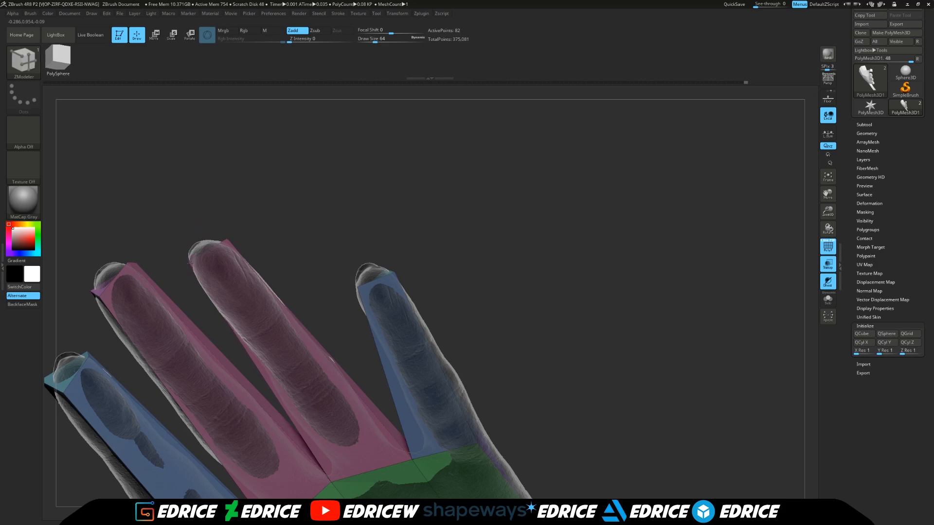
# Nudge the end points of the middle-finger and ring-finger blocks to follow their fingertips from the palm side
pyautogui.moveTo(132, 267); pyautogui.dragTo(134, 269)
pyautogui.moveTo(157, 258); pyautogui.dragTo(425, 337)
pyautogui.moveTo(827, 196); pyautogui.dragTo(829, 134)
pyautogui.moveTo(828, 195); pyautogui.dragTo(773, 63)
pyautogui.moveTo(313, 387)
pyautogui.mouseDown()
pyautogui.moveTo(306, 363)
pyautogui.moveTo(317, 388)
pyautogui.moveTo(306, 371)
pyautogui.mouseUp()
pyautogui.moveTo(373, 401); pyautogui.dragTo(386, 354)
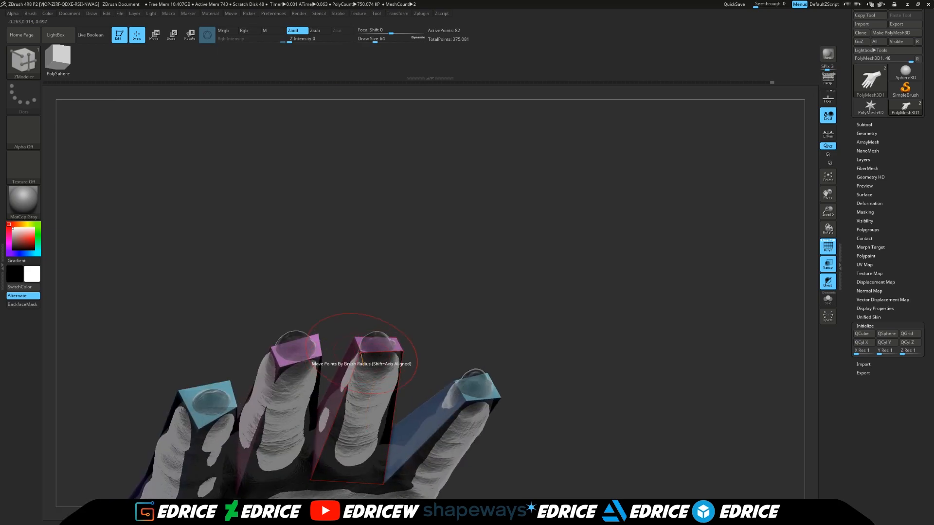
pyautogui.moveTo(361, 352); pyautogui.dragTo(363, 360)
pyautogui.moveTo(436, 316); pyautogui.dragTo(451, 400)
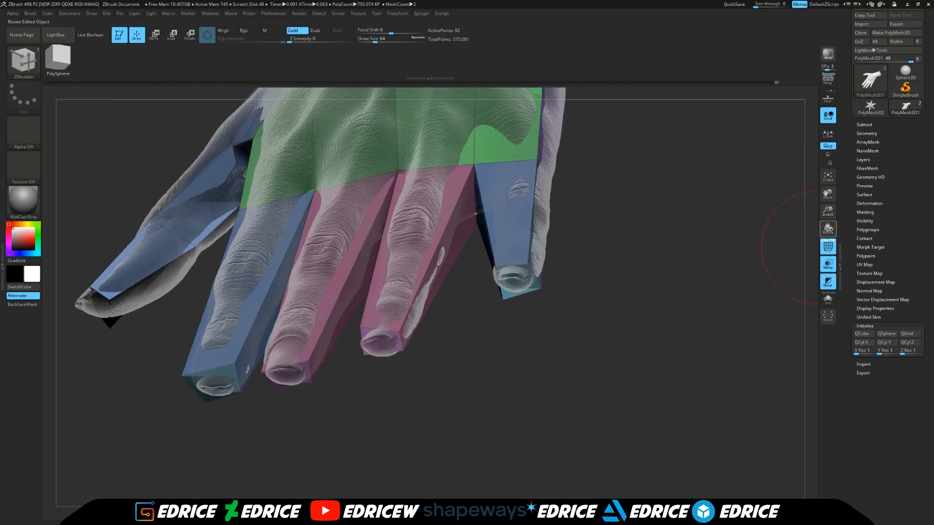
# Isolate the middle-finger block, assign its visible polygons to their own polygroup, and show the whole mesh again
pyautogui.moveTo(824, 210); pyautogui.dragTo(827, 194)
pyautogui.moveTo(779, 214); pyautogui.dragTo(640, 324)
pyautogui.moveTo(437, 331)
pyautogui.mouseDown()
pyautogui.moveTo(469, 334)
pyautogui.moveTo(423, 338)
pyautogui.mouseUp()
pyautogui.keyDown('ctrl'); pyautogui.keyDown('shift'); pyautogui.click(363, 302); pyautogui.keyUp('shift'); pyautogui.keyUp('ctrl')
pyautogui.moveTo(465, 316)
pyautogui.mouseDown()
pyautogui.moveTo(479, 202)
pyautogui.moveTo(400, 267)
pyautogui.moveTo(328, 401)
pyautogui.moveTo(340, 352)
pyautogui.moveTo(349, 375)
pyautogui.mouseUp()
pyautogui.moveTo(456, 452); pyautogui.dragTo(473, 269)
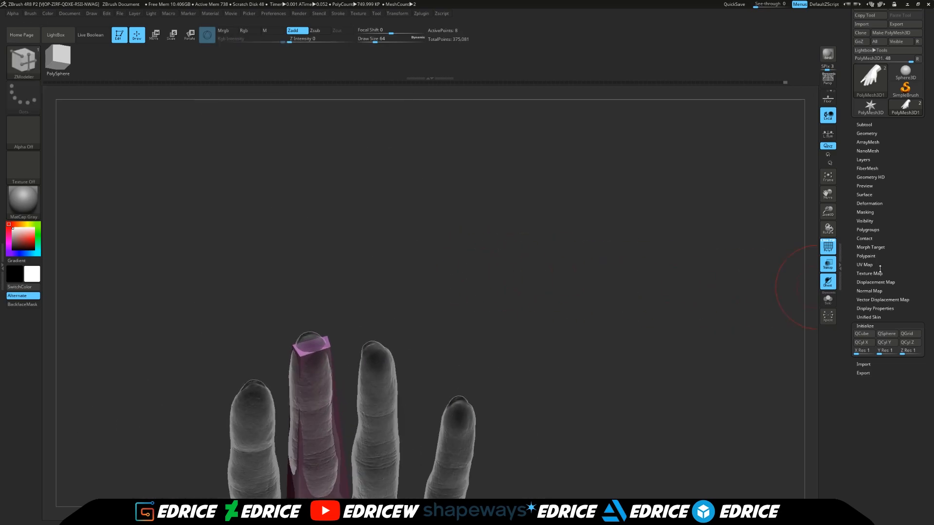
pyautogui.click(871, 231)
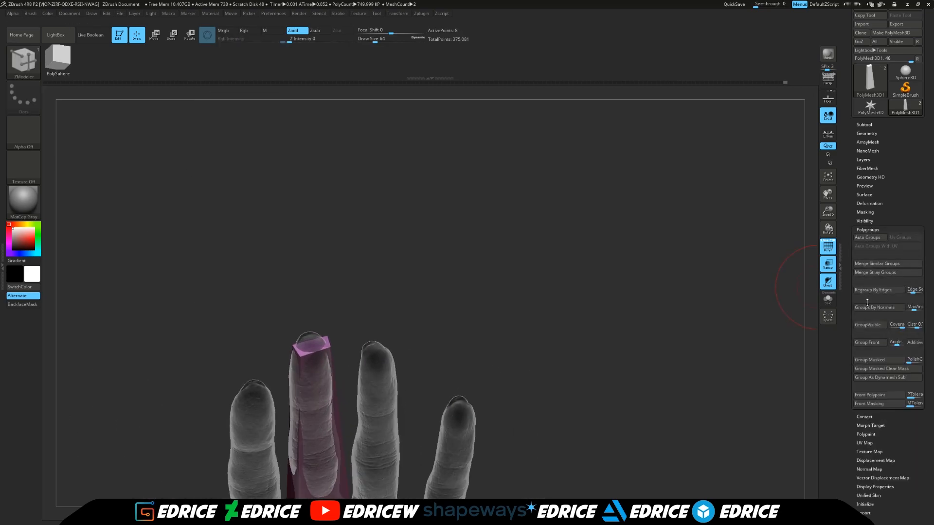
pyautogui.click(870, 326)
pyautogui.keyDown('ctrl'); pyautogui.keyDown('shift'); pyautogui.click(557, 282); pyautogui.keyUp('shift'); pyautogui.keyUp('ctrl')
pyautogui.moveTo(558, 284); pyautogui.dragTo(572, 365)
pyautogui.keyDown('ctrl'); pyautogui.keyDown('shift'); pyautogui.click(426, 223); pyautogui.keyUp('shift'); pyautogui.keyUp('ctrl')
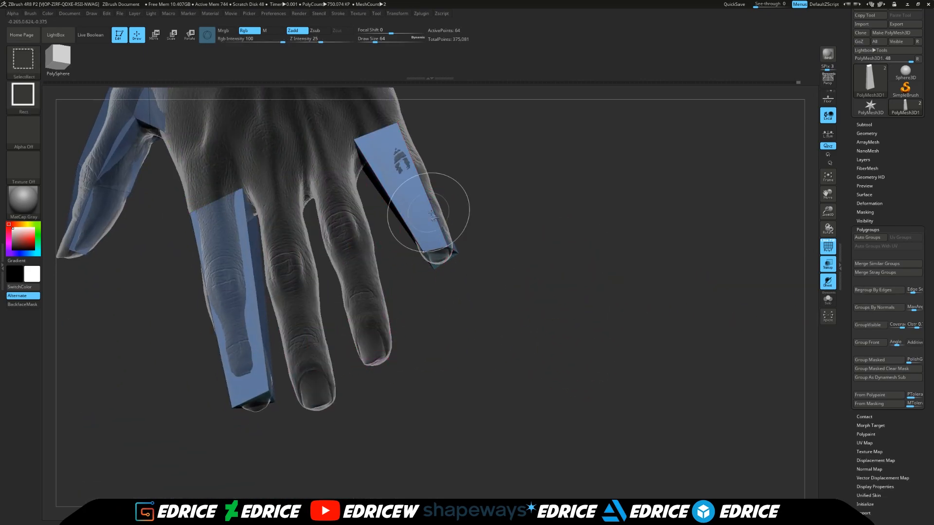
pyautogui.moveTo(563, 204); pyautogui.dragTo(546, 162)
pyautogui.keyDown('ctrl'); pyautogui.keyDown('shift'); pyautogui.moveTo(519, 130); pyautogui.dragTo(364, 281); pyautogui.keyUp('shift'); pyautogui.keyUp('ctrl')
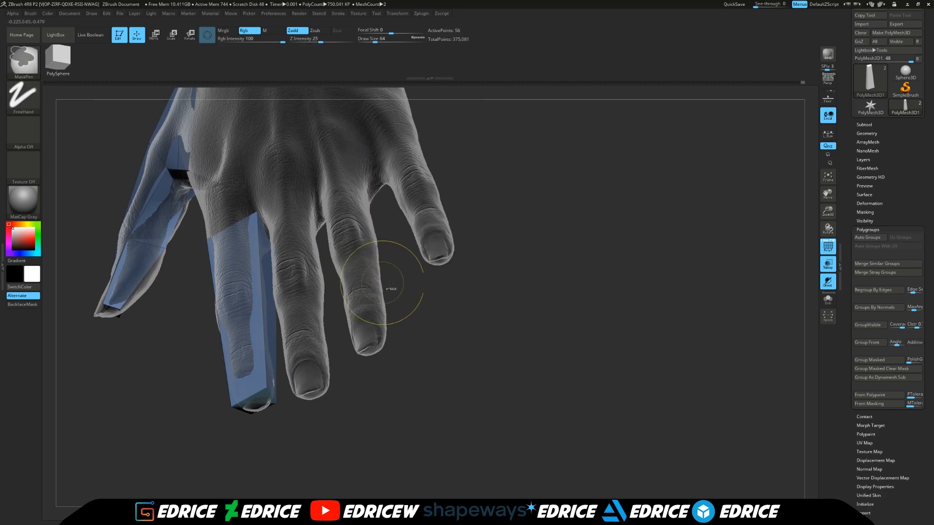
pyautogui.keyDown('ctrl'); pyautogui.moveTo(319, 192); pyautogui.dragTo(181, 492); pyautogui.keyUp('ctrl')
pyautogui.moveTo(292, 428); pyautogui.dragTo(490, 316)
pyautogui.keyDown('ctrl'); pyautogui.keyDown('shift'); pyautogui.click(508, 246); pyautogui.keyUp('shift'); pyautogui.keyUp('ctrl')
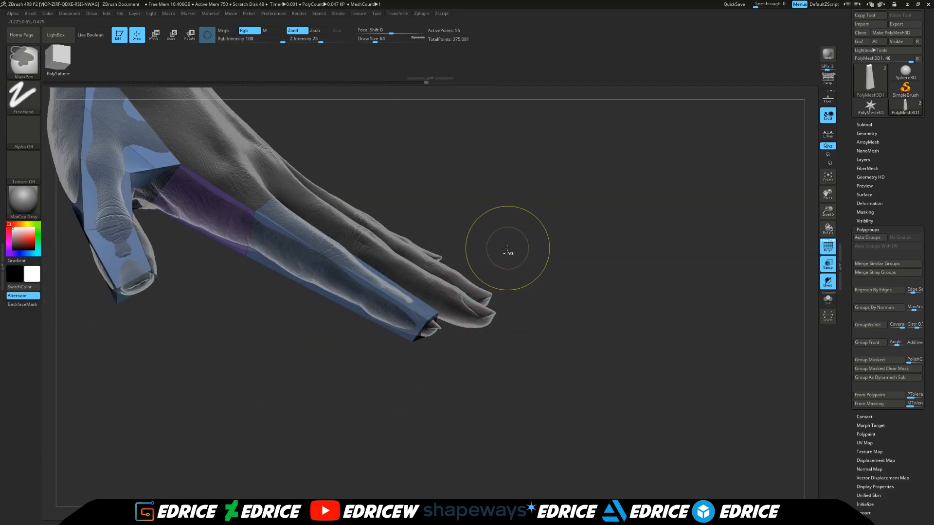
pyautogui.keyDown('ctrl'); pyautogui.moveTo(524, 209); pyautogui.dragTo(321, 352); pyautogui.keyUp('ctrl')
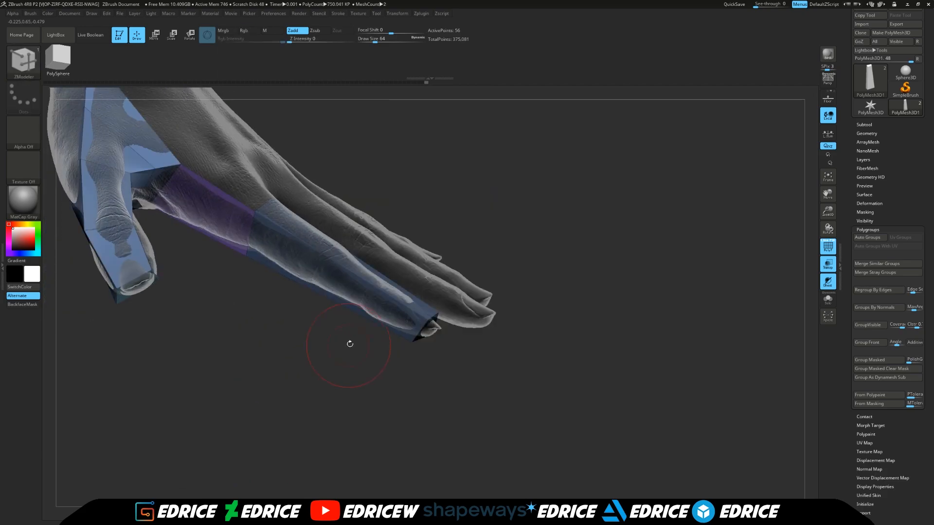
pyautogui.keyDown('ctrl'); pyautogui.keyDown('shift'); pyautogui.moveTo(550, 234); pyautogui.dragTo(571, 293); pyautogui.keyUp('shift'); pyautogui.keyUp('ctrl')
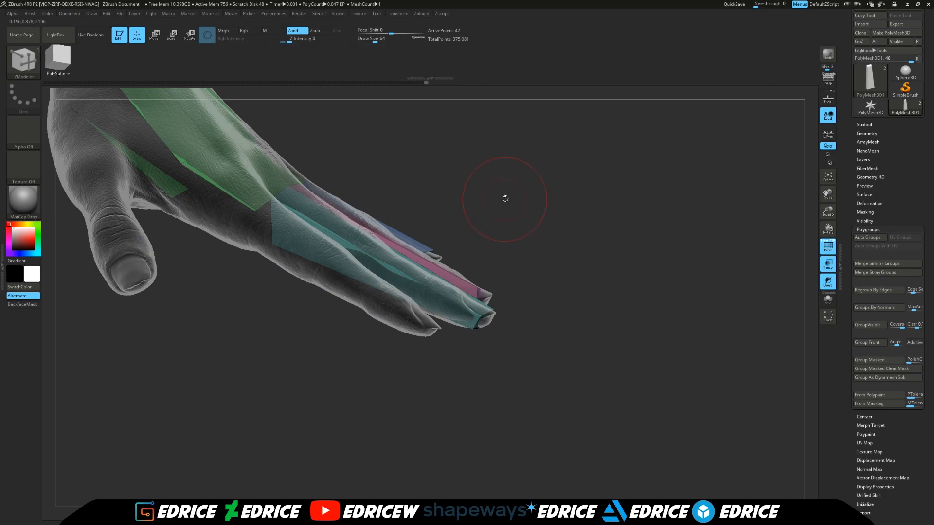
pyautogui.keyDown('ctrl'); pyautogui.keyDown('shift'); pyautogui.click(558, 198); pyautogui.keyUp('shift'); pyautogui.keyUp('ctrl')
# Isolate the little-finger block from the blue polygroup by hiding the index finger, thumb and wrist, and group its visible polygons
pyautogui.moveTo(555, 204); pyautogui.dragTo(487, 272)
pyautogui.keyDown('ctrl'); pyautogui.keyDown('shift'); pyautogui.click(434, 239); pyautogui.keyUp('shift'); pyautogui.keyUp('ctrl')
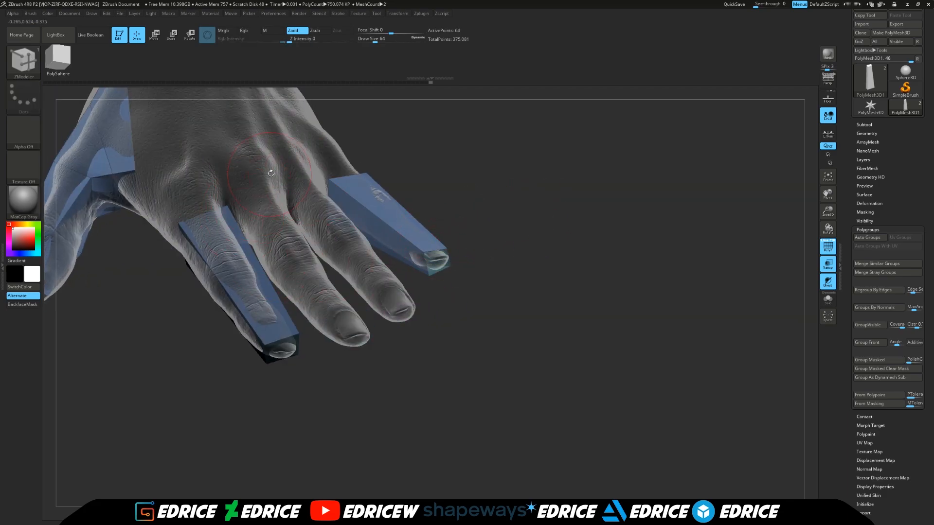
pyautogui.keyDown('ctrl'); pyautogui.keyDown('alt'); pyautogui.keyDown('shift'); pyautogui.moveTo(165, 197); pyautogui.dragTo(311, 433); pyautogui.keyUp('shift'); pyautogui.keyUp('alt'); pyautogui.keyUp('ctrl')
pyautogui.moveTo(829, 207); pyautogui.dragTo(828, 195)
pyautogui.moveTo(828, 195)
pyautogui.mouseDown()
pyautogui.moveTo(880, 226)
pyautogui.moveTo(830, 205)
pyautogui.mouseUp()
pyautogui.moveTo(828, 195); pyautogui.dragTo(854, 253)
pyautogui.keyDown('ctrl'); pyautogui.keyDown('alt'); pyautogui.keyDown('shift'); pyautogui.moveTo(329, 153); pyautogui.dragTo(443, 465); pyautogui.keyUp('shift'); pyautogui.keyUp('alt'); pyautogui.keyUp('ctrl')
pyautogui.keyDown('ctrl'); pyautogui.keyDown('alt'); pyautogui.keyDown('shift'); pyautogui.moveTo(356, 138); pyautogui.dragTo(494, 254); pyautogui.keyUp('shift'); pyautogui.keyUp('alt'); pyautogui.keyUp('ctrl')
pyautogui.moveTo(669, 279); pyautogui.dragTo(606, 266)
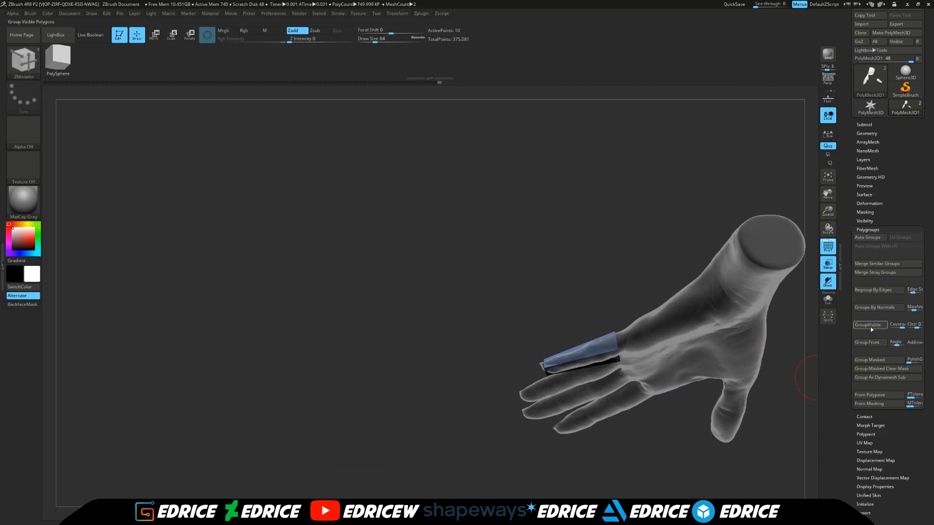
# Toggle the visibility of the finger polygroups to check which finger blocks are grouped separately
pyautogui.keyDown('ctrl'); pyautogui.keyDown('shift'); pyautogui.click(577, 259); pyautogui.keyUp('shift'); pyautogui.keyUp('ctrl')
pyautogui.moveTo(574, 239); pyautogui.dragTo(585, 311)
pyautogui.keyDown('ctrl'); pyautogui.keyDown('shift'); pyautogui.click(559, 340); pyautogui.keyUp('shift'); pyautogui.keyUp('ctrl')
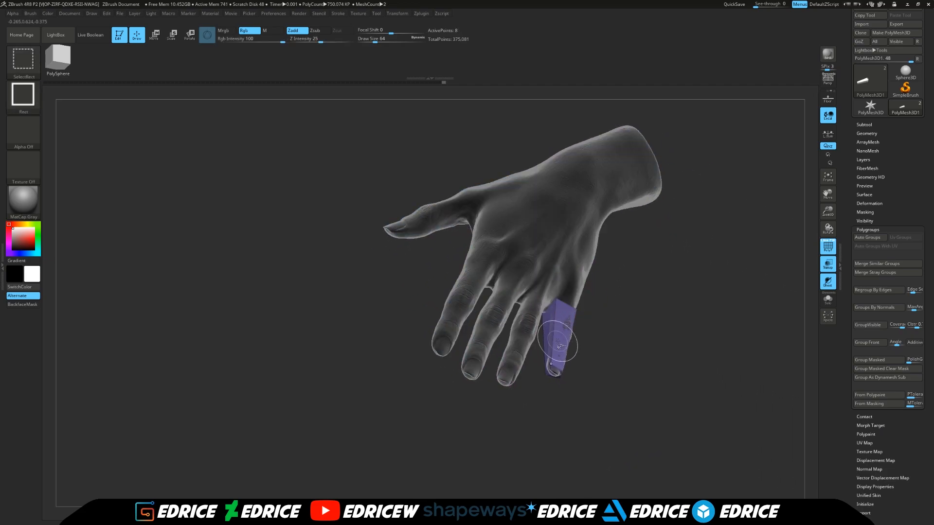
pyautogui.keyDown('ctrl'); pyautogui.keyDown('shift'); pyautogui.click(560, 343); pyautogui.keyUp('shift'); pyautogui.keyUp('ctrl')
pyautogui.keyDown('ctrl'); pyautogui.keyDown('shift'); pyautogui.click(520, 343); pyautogui.keyUp('shift'); pyautogui.keyUp('ctrl')
pyautogui.keyDown('ctrl'); pyautogui.keyDown('shift'); pyautogui.click(459, 327); pyautogui.keyUp('shift'); pyautogui.keyUp('ctrl')
pyautogui.keyDown('ctrl'); pyautogui.keyDown('shift'); pyautogui.click(492, 333); pyautogui.keyUp('shift'); pyautogui.keyUp('ctrl')
pyautogui.keyDown('ctrl'); pyautogui.keyDown('shift'); pyautogui.click(403, 398); pyautogui.keyUp('shift'); pyautogui.keyUp('ctrl')
# Isolate the index-finger block from the thumb and wrist, assign it its own polygroup, and show the whole mesh
pyautogui.keyDown('ctrl'); pyautogui.keyDown('shift'); pyautogui.click(450, 332); pyautogui.keyUp('shift'); pyautogui.keyUp('ctrl')
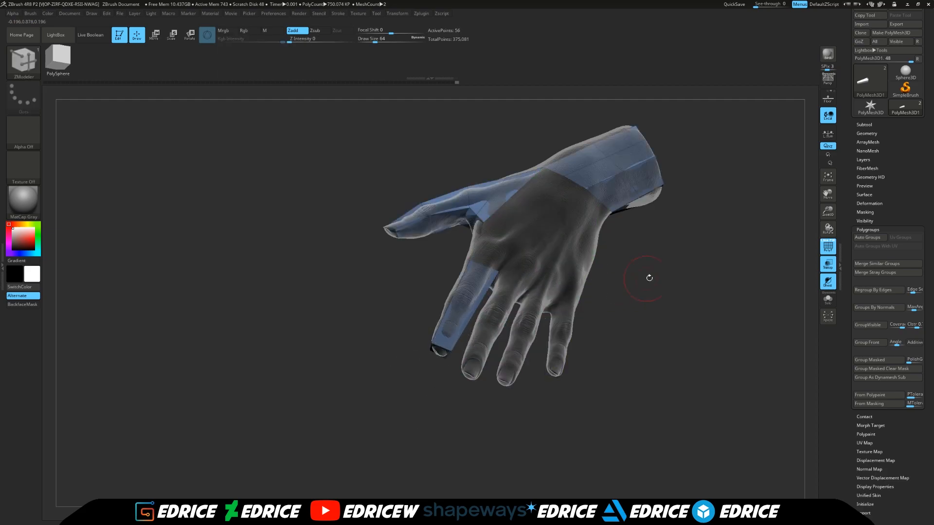
pyautogui.moveTo(641, 277); pyautogui.dragTo(677, 309)
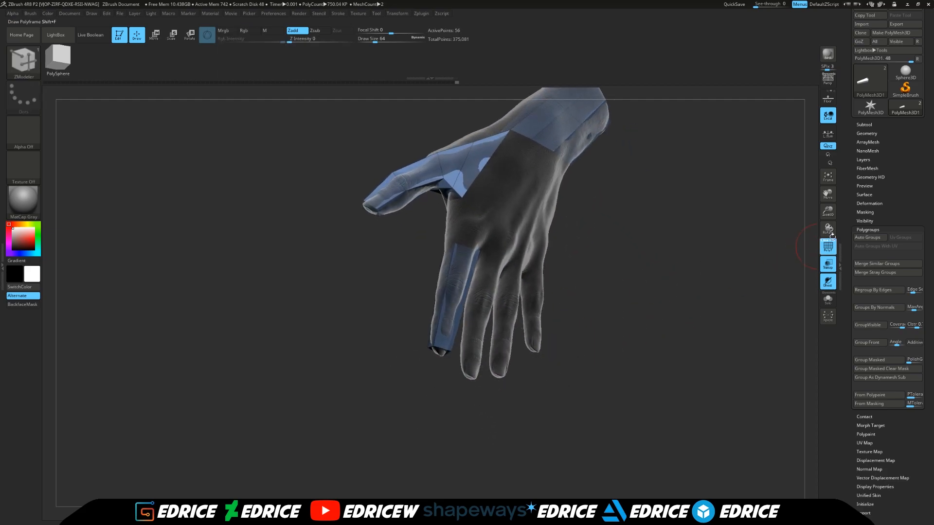
pyautogui.moveTo(823, 193); pyautogui.dragTo(788, 294)
pyautogui.moveTo(236, 138)
pyautogui.keyDown('ctrl'); pyautogui.keyDown('alt'); pyautogui.keyDown('shift'); pyautogui.mouseDown()
pyautogui.moveTo(311, 204)
pyautogui.moveTo(676, 334)
pyautogui.mouseUp(); pyautogui.keyUp('shift'); pyautogui.keyUp('alt'); pyautogui.keyUp('ctrl')
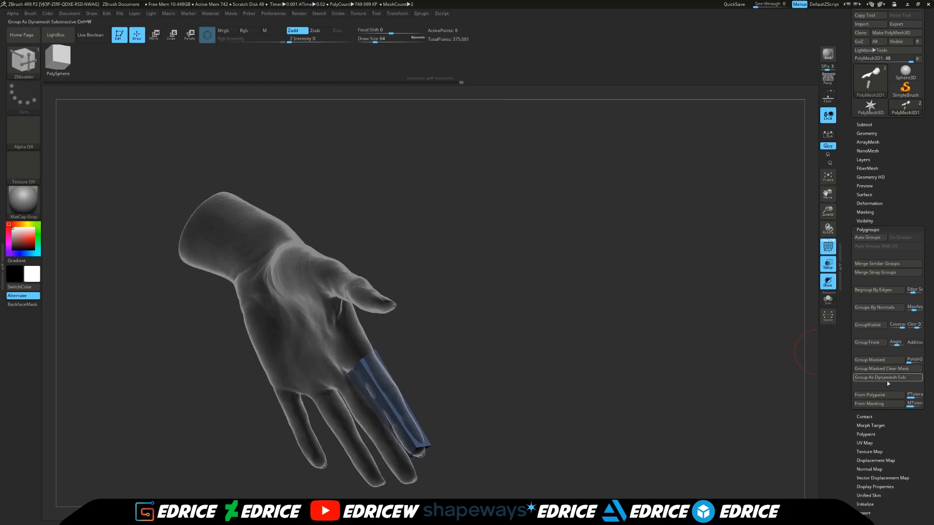
pyautogui.click(873, 340)
pyautogui.keyDown('ctrl'); pyautogui.keyDown('shift'); pyautogui.click(573, 344); pyautogui.keyUp('shift'); pyautogui.keyUp('ctrl')
pyautogui.keyDown('shift'); pyautogui.moveTo(573, 344); pyautogui.dragTo(578, 344); pyautogui.keyUp('shift')
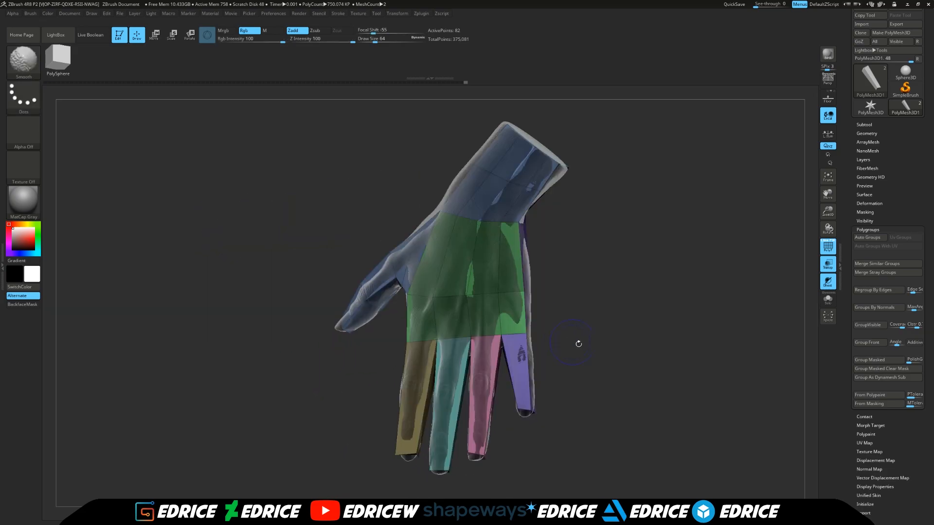
# Hide the index-, middle-, ring- and little-finger polygroups one after another
pyautogui.keyDown('ctrl'); pyautogui.keyDown('shift'); pyautogui.click(411, 413); pyautogui.keyUp('shift'); pyautogui.keyUp('ctrl')
pyautogui.keyDown('ctrl'); pyautogui.keyDown('shift'); pyautogui.click(394, 414); pyautogui.keyUp('shift'); pyautogui.keyUp('ctrl')
pyautogui.keyDown('ctrl'); pyautogui.keyDown('shift'); pyautogui.click(410, 422); pyautogui.keyUp('shift'); pyautogui.keyUp('ctrl')
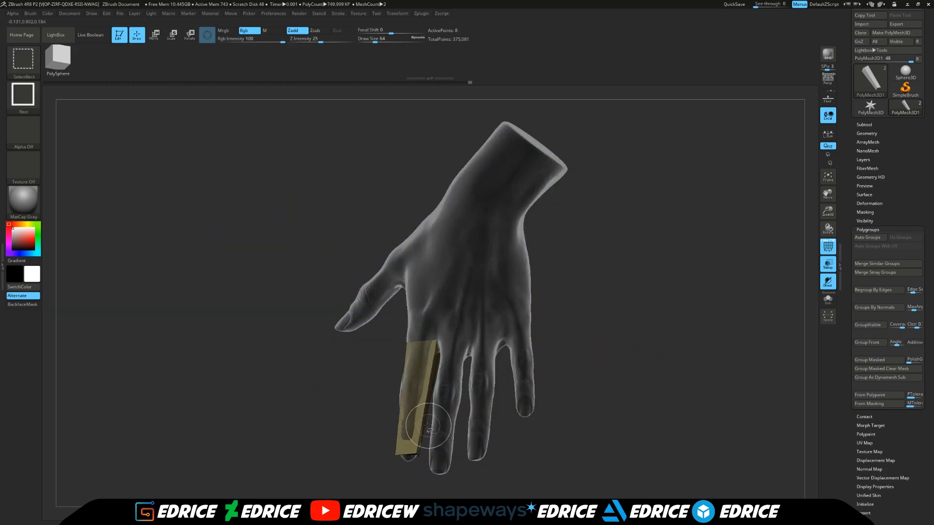
pyautogui.keyDown('ctrl'); pyautogui.keyDown('shift'); pyautogui.click(427, 426); pyautogui.keyUp('shift'); pyautogui.keyUp('ctrl')
pyautogui.keyDown('ctrl'); pyautogui.keyDown('shift'); pyautogui.click(471, 432); pyautogui.keyUp('shift'); pyautogui.keyUp('ctrl')
pyautogui.keyDown('ctrl'); pyautogui.keyDown('shift'); pyautogui.click(445, 424); pyautogui.keyUp('shift'); pyautogui.keyUp('ctrl')
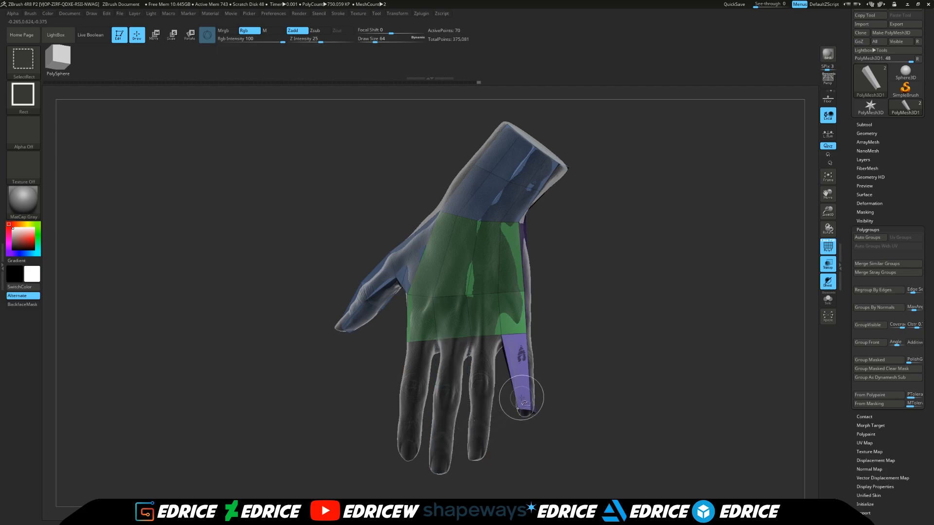
pyautogui.keyDown('ctrl'); pyautogui.keyDown('shift'); pyautogui.click(516, 378); pyautogui.keyUp('shift'); pyautogui.keyUp('ctrl')
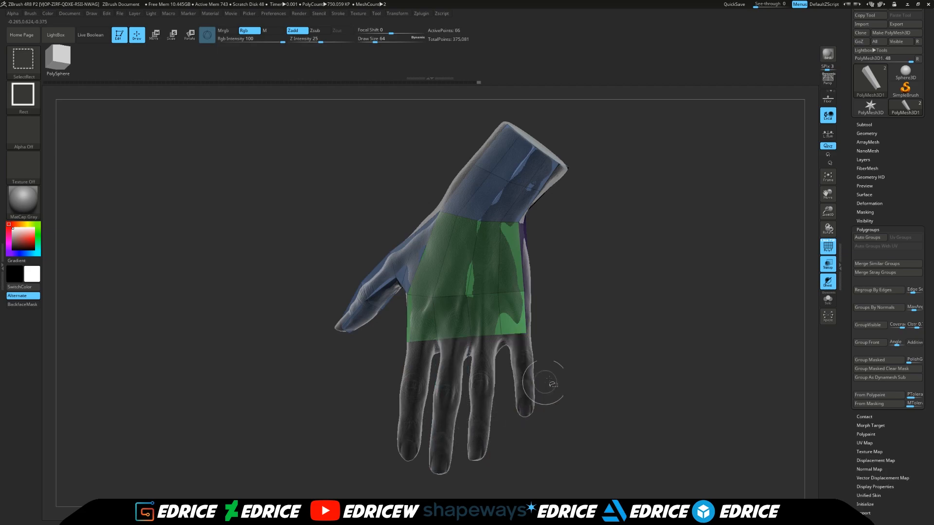
# Hide the blue wrist-and-thumb polygroup and the leftover face at the thumb tip
pyautogui.keyDown('ctrl'); pyautogui.keyDown('shift'); pyautogui.click(503, 173); pyautogui.keyUp('shift'); pyautogui.keyUp('ctrl')
pyautogui.moveTo(622, 242); pyautogui.dragTo(601, 253)
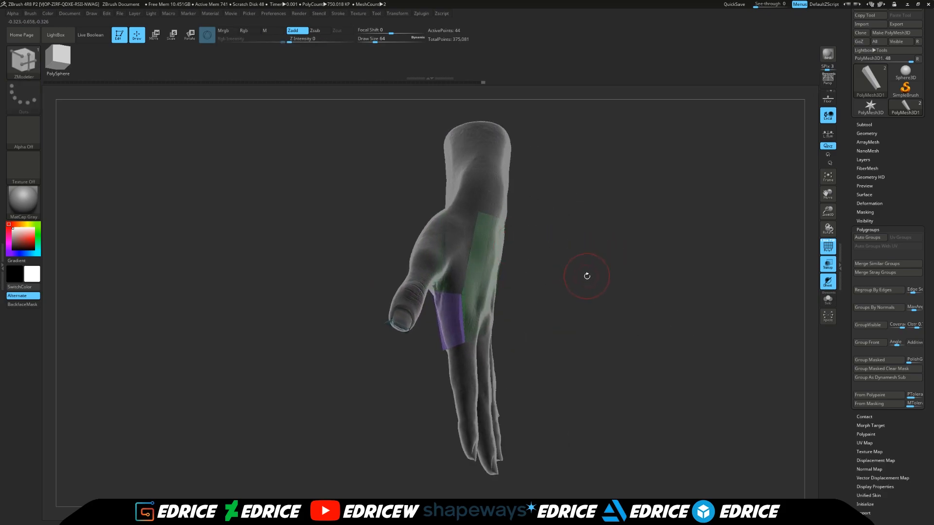
pyautogui.keyDown('ctrl'); pyautogui.keyDown('alt'); pyautogui.keyDown('shift'); pyautogui.moveTo(342, 304); pyautogui.dragTo(415, 385); pyautogui.keyUp('shift'); pyautogui.keyUp('alt'); pyautogui.keyUp('ctrl')
pyautogui.moveTo(604, 253); pyautogui.dragTo(743, 327)
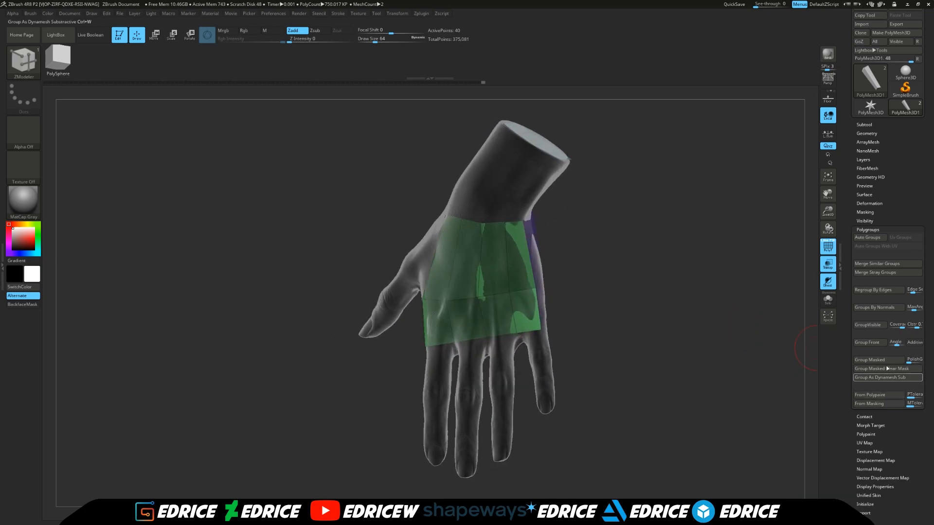
# Assign the palm block its own polygroup, show the whole mesh, and isolate the palm to check its group
pyautogui.click(872, 325)
pyautogui.keyDown('ctrl'); pyautogui.keyDown('shift'); pyautogui.click(601, 306); pyautogui.keyUp('shift'); pyautogui.keyUp('ctrl')
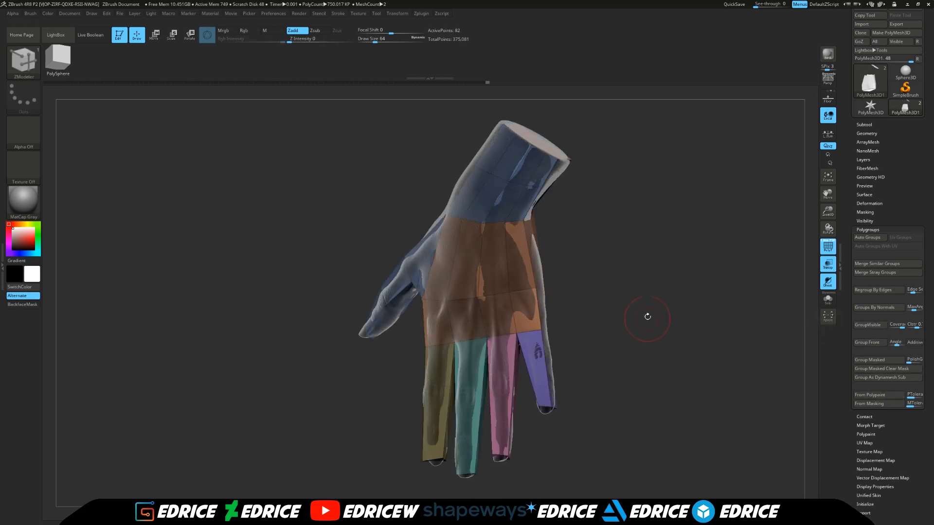
pyautogui.moveTo(603, 298); pyautogui.dragTo(516, 232)
pyautogui.keyDown('ctrl'); pyautogui.keyDown('shift'); pyautogui.click(510, 225); pyautogui.keyUp('shift'); pyautogui.keyUp('ctrl')
pyautogui.keyDown('ctrl'); pyautogui.keyDown('shift'); pyautogui.click(489, 198); pyautogui.keyUp('shift'); pyautogui.keyUp('ctrl')
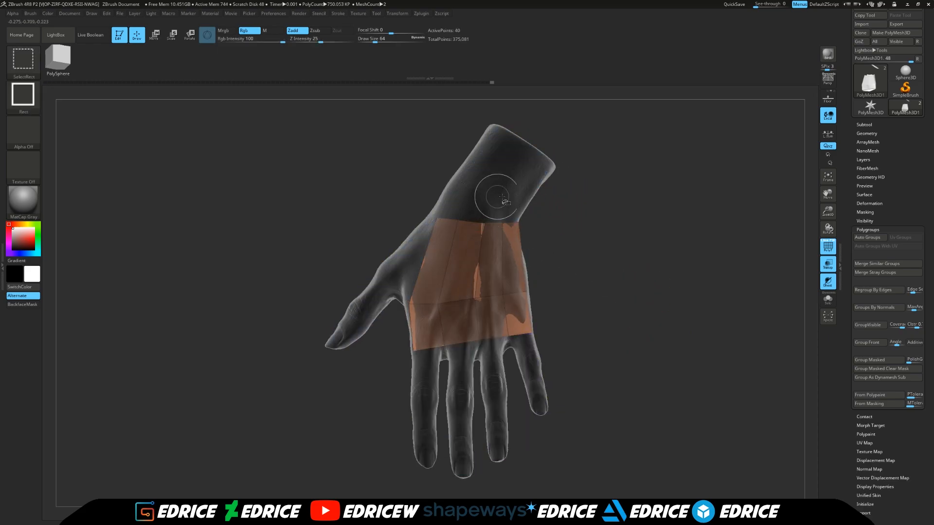
pyautogui.keyDown('ctrl'); pyautogui.keyDown('shift'); pyautogui.click(503, 182); pyautogui.keyUp('shift'); pyautogui.keyUp('ctrl')
pyautogui.keyDown('ctrl'); pyautogui.keyDown('shift'); pyautogui.click(503, 182); pyautogui.keyUp('shift'); pyautogui.keyUp('ctrl')
pyautogui.moveTo(686, 178); pyautogui.dragTo(479, 161)
pyautogui.moveTo(828, 194); pyautogui.dragTo(797, 263)
pyautogui.keyDown('ctrl'); pyautogui.keyDown('alt'); pyautogui.keyDown('shift'); pyautogui.moveTo(333, 149); pyautogui.dragTo(626, 267); pyautogui.keyUp('shift'); pyautogui.keyUp('alt'); pyautogui.keyUp('ctrl')
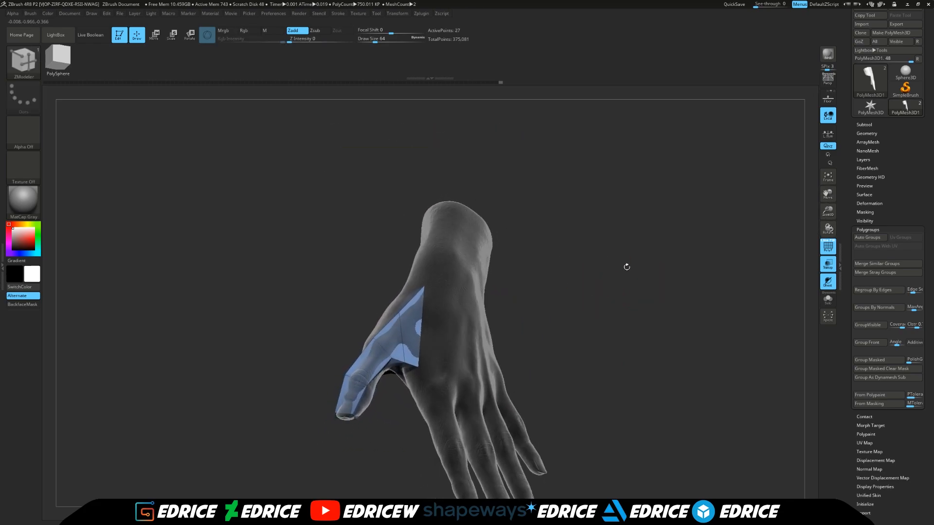
pyautogui.keyDown('ctrl'); pyautogui.keyDown('shift'); pyautogui.click(625, 268); pyautogui.keyUp('shift'); pyautogui.keyUp('ctrl')
# Hide the wrist, the palm, and the little-, ring-, middle- and index-finger blocks so the thumb block is isolated
pyautogui.moveTo(344, 165)
pyautogui.keyDown('ctrl'); pyautogui.mouseDown()
pyautogui.moveTo(525, 261)
pyautogui.moveTo(478, 360)
pyautogui.mouseUp(); pyautogui.keyUp('ctrl')
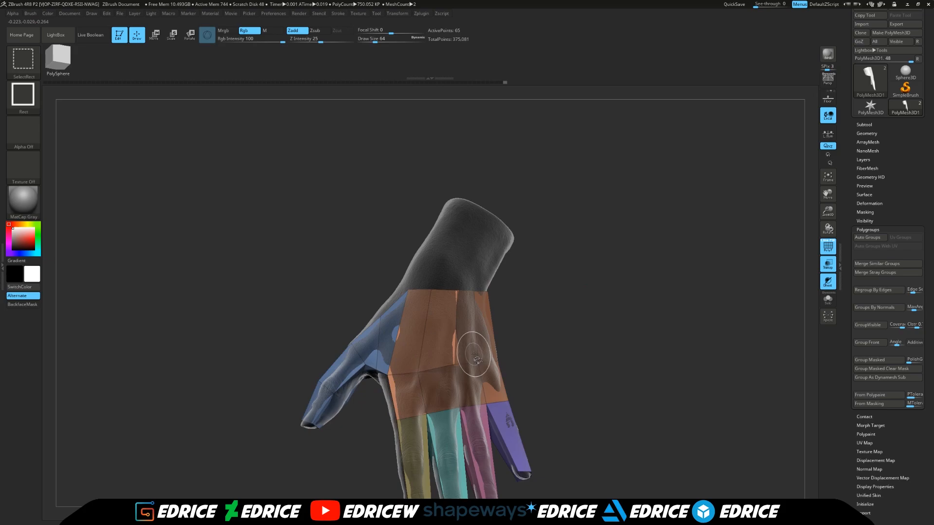
pyautogui.keyDown('ctrl'); pyautogui.keyDown('alt'); pyautogui.keyDown('shift'); pyautogui.click(476, 357); pyautogui.keyUp('shift'); pyautogui.keyUp('alt'); pyautogui.keyUp('ctrl')
pyautogui.keyDown('ctrl'); pyautogui.keyDown('alt'); pyautogui.keyDown('shift'); pyautogui.click(508, 440); pyautogui.keyUp('shift'); pyautogui.keyUp('alt'); pyautogui.keyUp('ctrl')
pyautogui.keyDown('ctrl'); pyautogui.keyDown('alt'); pyautogui.keyDown('shift'); pyautogui.click(479, 441); pyautogui.keyUp('shift'); pyautogui.keyUp('alt'); pyautogui.keyUp('ctrl')
pyautogui.keyDown('ctrl'); pyautogui.keyDown('alt'); pyautogui.keyDown('shift'); pyautogui.click(440, 464); pyautogui.keyUp('shift'); pyautogui.keyUp('alt'); pyautogui.keyUp('ctrl')
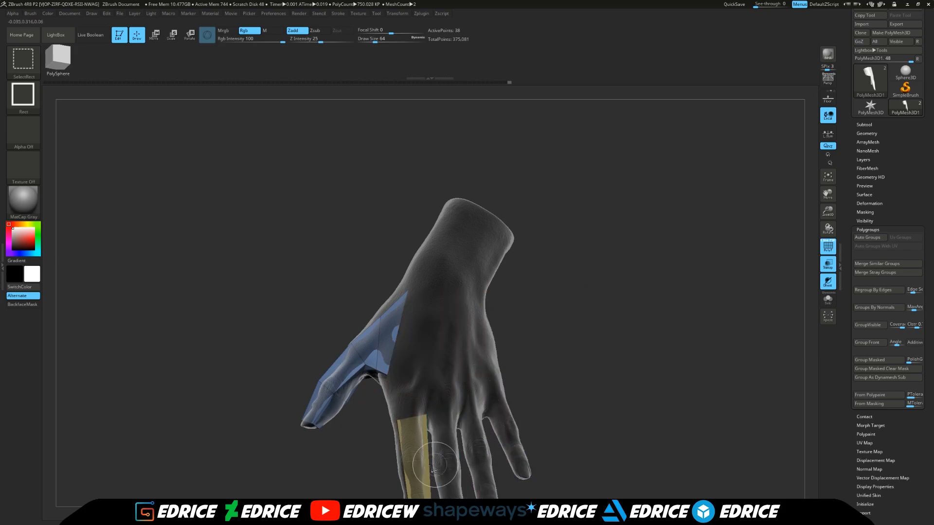
pyautogui.moveTo(822, 197); pyautogui.dragTo(786, 152)
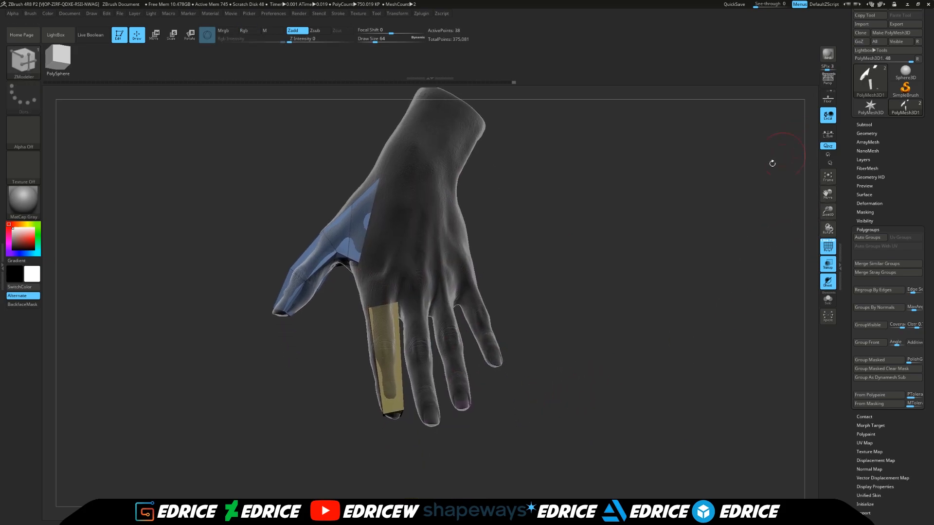
pyautogui.keyDown('ctrl'); pyautogui.keyDown('alt'); pyautogui.keyDown('shift'); pyautogui.click(385, 385); pyautogui.keyUp('shift'); pyautogui.keyUp('alt'); pyautogui.keyUp('ctrl')
# Hide the stray faces beside the thumb, assign the thumb block its own polygroup, and show the whole mesh
pyautogui.moveTo(483, 419)
pyautogui.mouseDown()
pyautogui.moveTo(548, 326)
pyautogui.moveTo(370, 399)
pyautogui.moveTo(281, 463)
pyautogui.mouseUp()
pyautogui.keyDown('ctrl'); pyautogui.keyDown('alt'); pyautogui.keyDown('shift'); pyautogui.moveTo(178, 421); pyautogui.dragTo(249, 510); pyautogui.keyUp('shift'); pyautogui.keyUp('alt'); pyautogui.keyUp('ctrl')
pyautogui.moveTo(533, 303)
pyautogui.mouseDown()
pyautogui.moveTo(536, 418)
pyautogui.moveTo(546, 329)
pyautogui.mouseUp()
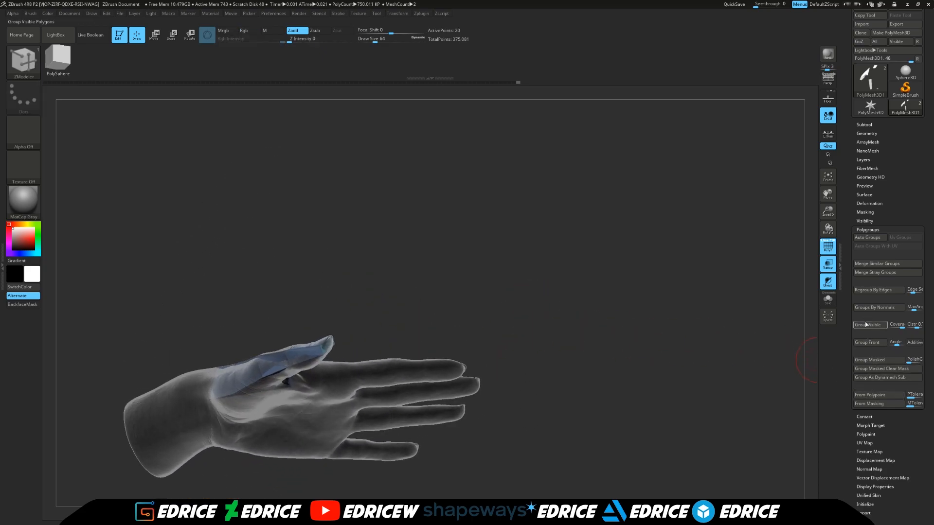
pyautogui.keyDown('ctrl'); pyautogui.keyDown('shift'); pyautogui.click(584, 322); pyautogui.keyUp('shift'); pyautogui.keyUp('ctrl')
# Isolate a single finger block, group its visible faces as one polygroup, and show the whole mesh
pyautogui.moveTo(609, 328); pyautogui.dragTo(521, 398)
pyautogui.keyDown('ctrl'); pyautogui.keyDown('shift'); pyautogui.click(481, 398); pyautogui.keyUp('shift'); pyautogui.keyUp('ctrl')
pyautogui.moveTo(501, 430); pyautogui.dragTo(675, 353)
pyautogui.click(864, 328)
pyautogui.keyDown('ctrl'); pyautogui.keyDown('shift'); pyautogui.click(639, 294); pyautogui.keyUp('shift'); pyautogui.keyUp('ctrl')
# Isolate the index-finger polygroup to check its grouping, and bring the whole mesh back into view
pyautogui.moveTo(638, 294); pyautogui.dragTo(629, 401)
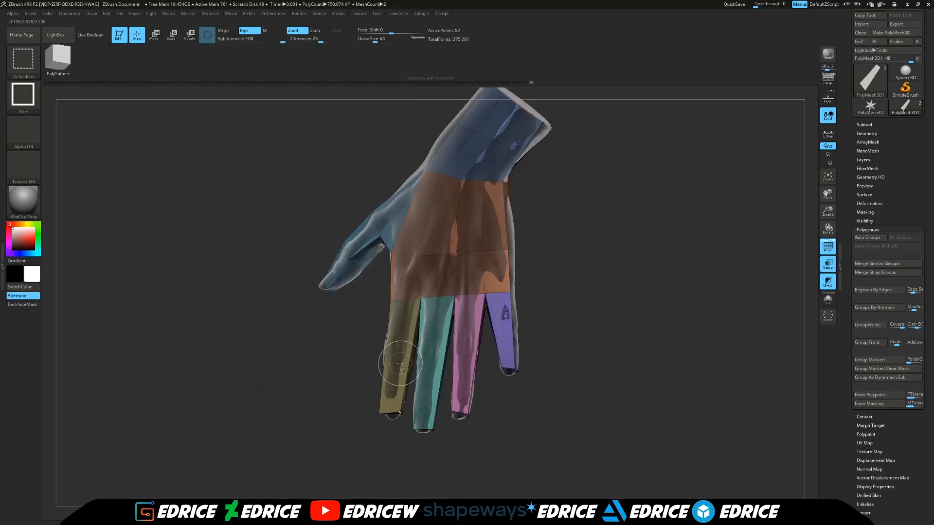
pyautogui.keyDown('ctrl'); pyautogui.keyDown('shift'); pyautogui.click(414, 376); pyautogui.keyUp('shift'); pyautogui.keyUp('ctrl')
pyautogui.keyDown('ctrl'); pyautogui.keyDown('shift'); pyautogui.click(474, 374); pyautogui.keyUp('shift'); pyautogui.keyUp('ctrl')
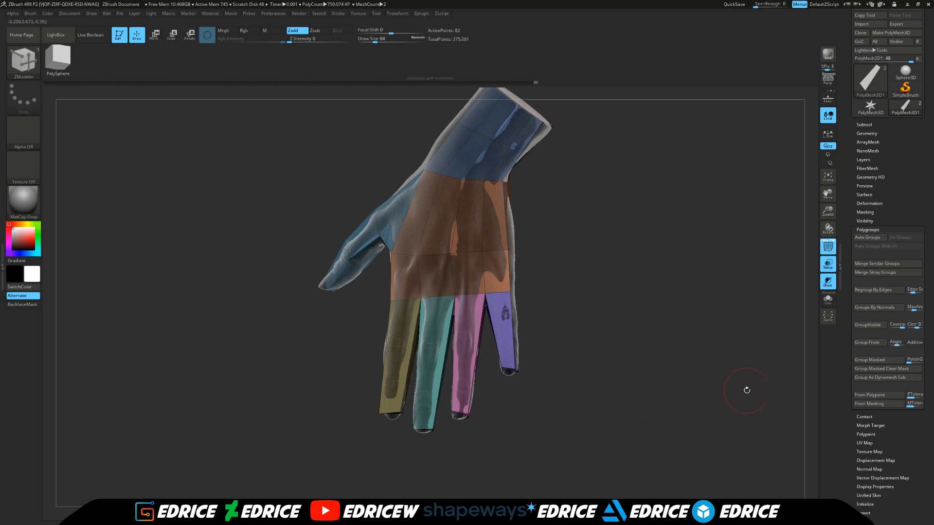
pyautogui.moveTo(630, 286); pyautogui.dragTo(655, 293)
pyautogui.moveTo(816, 216); pyautogui.dragTo(700, 254)
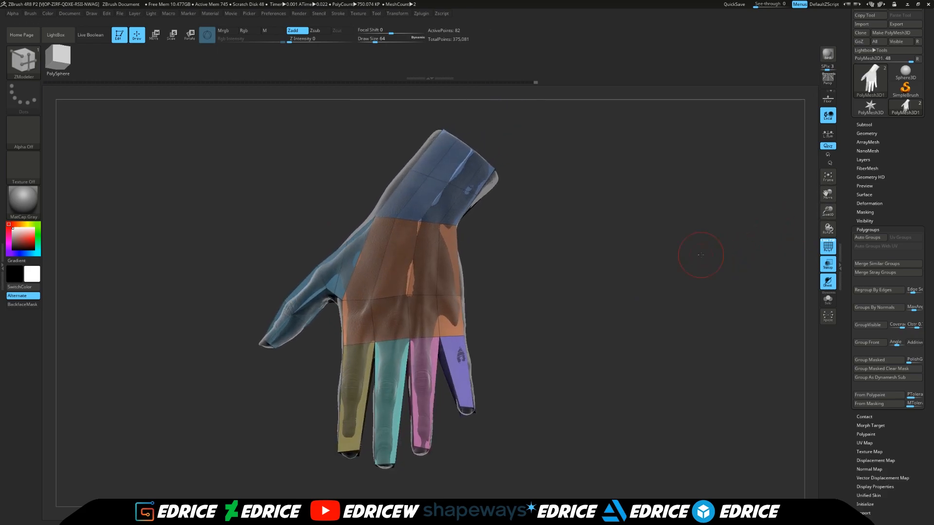
# Open the subtool projection settings and set the projection scan distance to 0.01055
pyautogui.click(866, 125)
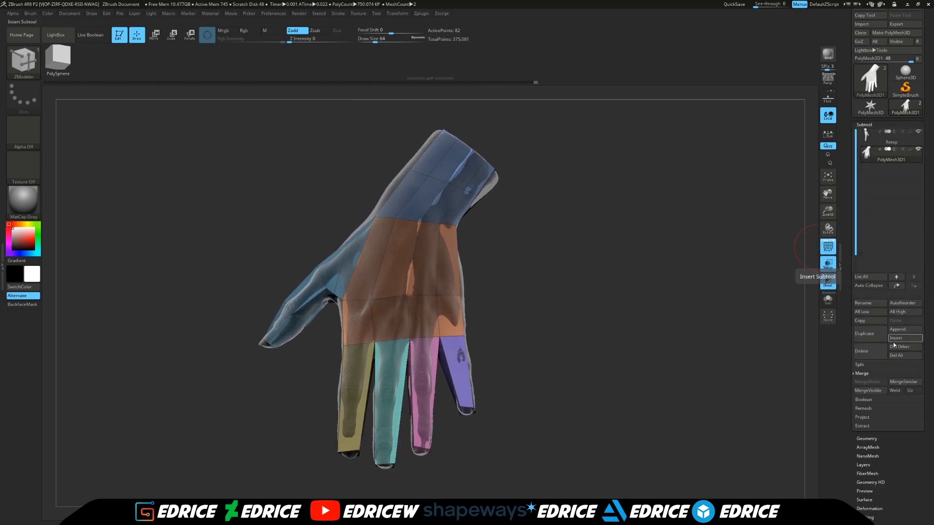
pyautogui.click(867, 419)
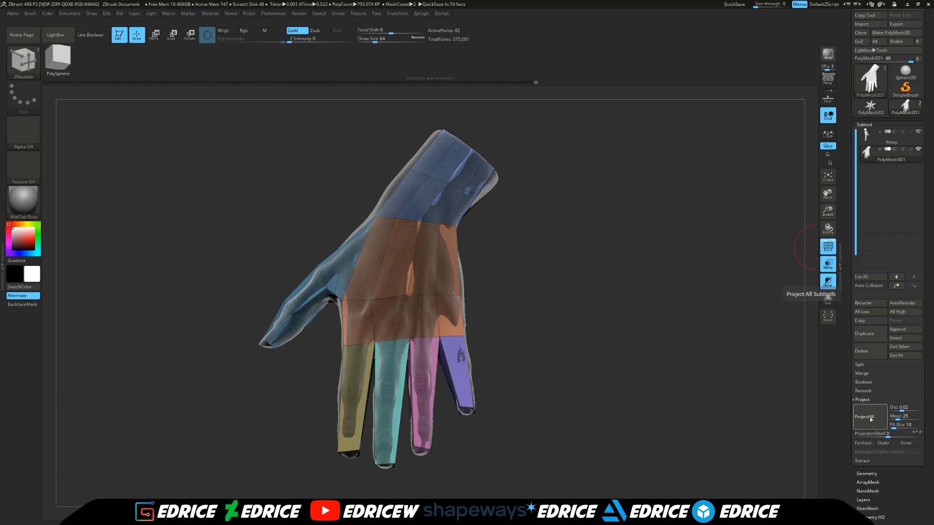
pyautogui.moveTo(693, 374); pyautogui.dragTo(701, 329)
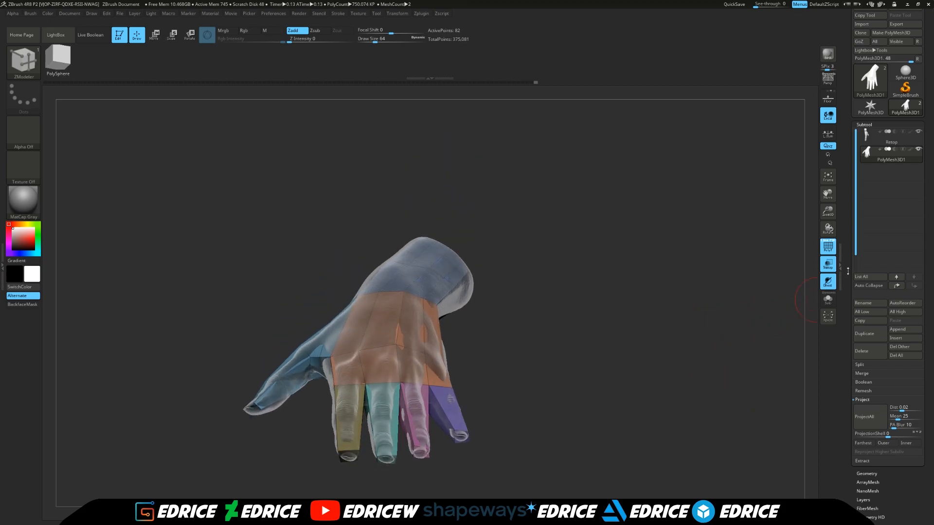
pyautogui.moveTo(835, 215); pyautogui.dragTo(836, 244)
pyautogui.moveTo(788, 307); pyautogui.dragTo(772, 305)
pyautogui.moveTo(829, 195); pyautogui.dragTo(758, 211)
pyautogui.moveTo(747, 246); pyautogui.dragTo(718, 238)
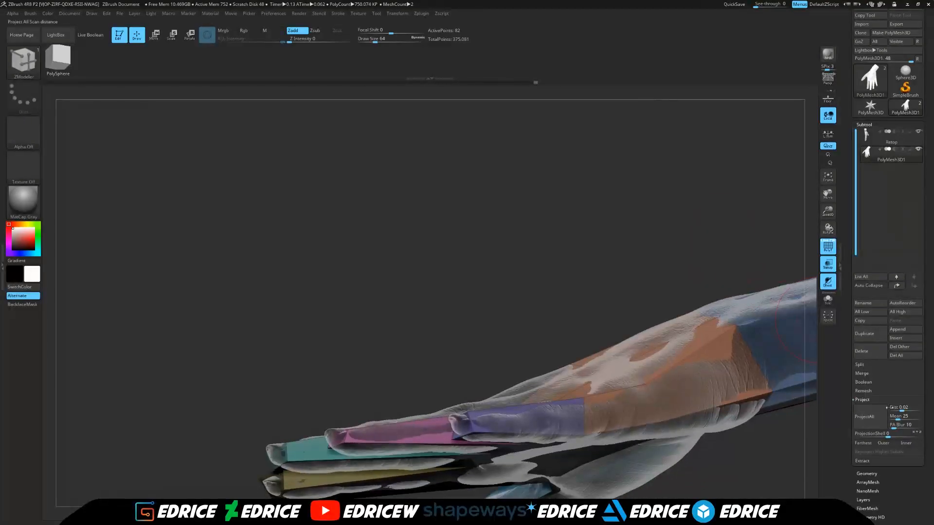
pyautogui.click(902, 407)
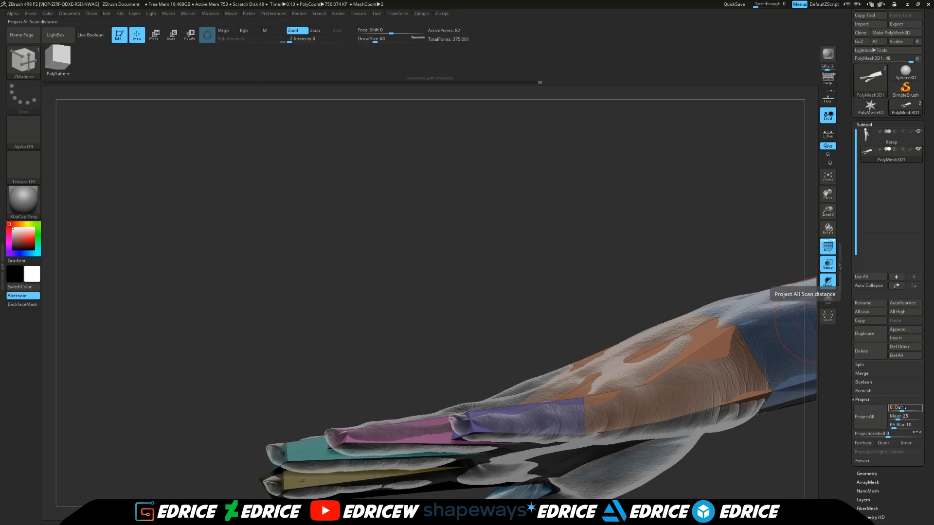
pyautogui.press('Return')
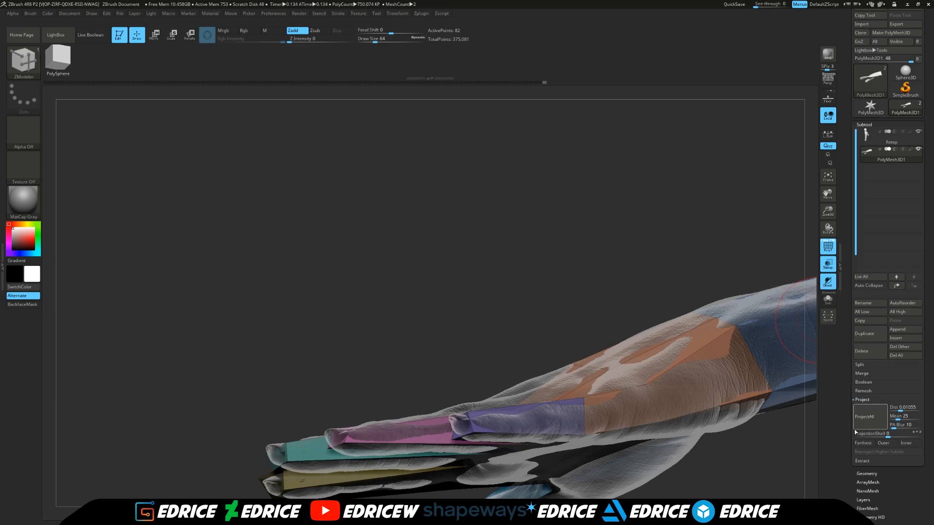
# Move the edges midway along the thumb block inward so the block follows the sculpted thumb more closely
pyautogui.moveTo(775, 483); pyautogui.dragTo(798, 345)
pyautogui.moveTo(823, 197); pyautogui.dragTo(931, 115)
pyautogui.moveTo(235, 432)
pyautogui.mouseDown()
pyautogui.moveTo(260, 424)
pyautogui.moveTo(230, 432)
pyautogui.mouseUp()
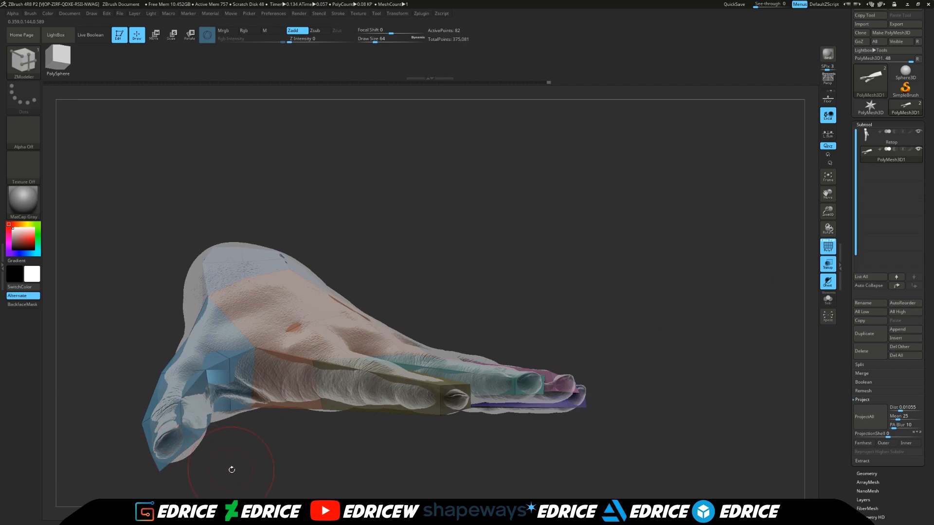
pyautogui.moveTo(231, 469); pyautogui.dragTo(400, 429)
pyautogui.moveTo(829, 187); pyautogui.dragTo(904, 177)
pyautogui.moveTo(452, 407); pyautogui.dragTo(246, 427)
pyautogui.moveTo(248, 467); pyautogui.dragTo(249, 481)
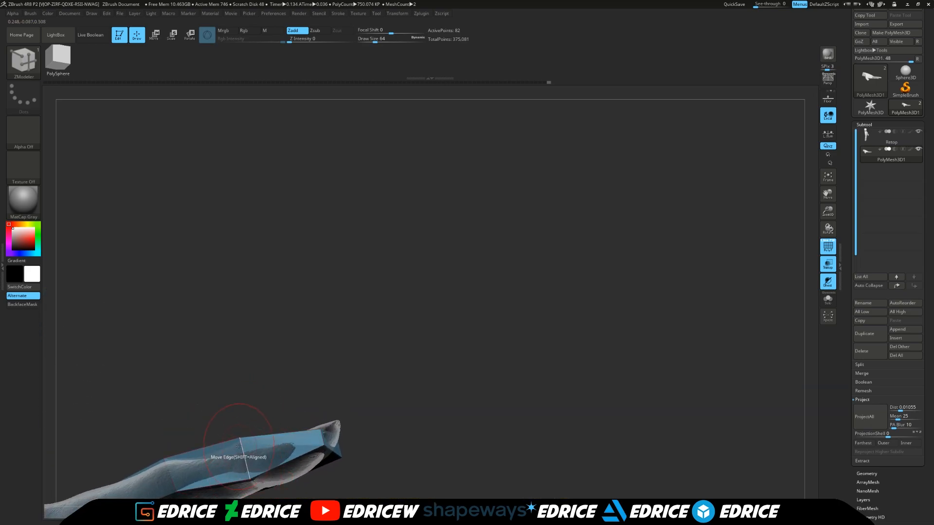
pyautogui.moveTo(240, 439); pyautogui.dragTo(242, 451)
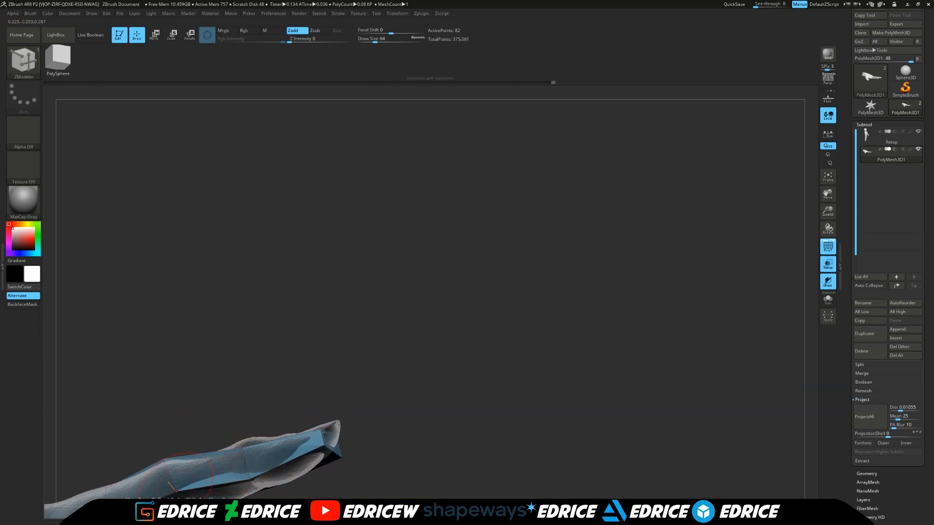
pyautogui.moveTo(386, 463); pyautogui.dragTo(351, 485)
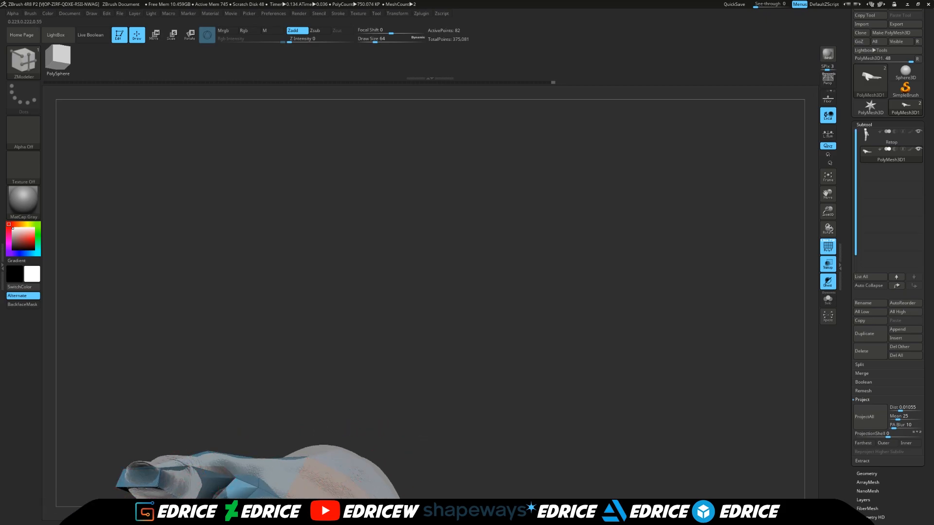
# Move the corner points at the end of the index-finger block closer to the sculpted fingertip
pyautogui.moveTo(829, 195); pyautogui.dragTo(819, 73)
pyautogui.moveTo(628, 234); pyautogui.dragTo(591, 268)
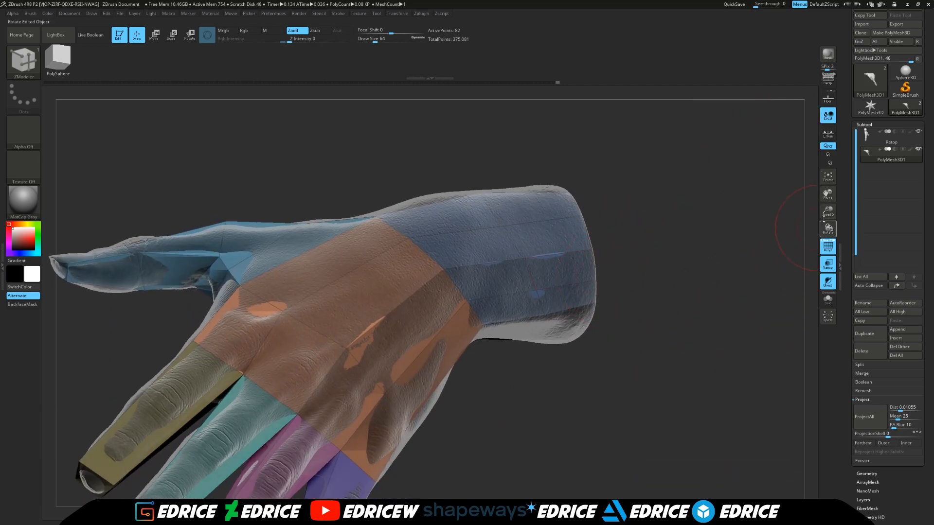
pyautogui.moveTo(778, 225)
pyautogui.mouseDown()
pyautogui.moveTo(701, 325)
pyautogui.moveTo(613, 272)
pyautogui.mouseUp()
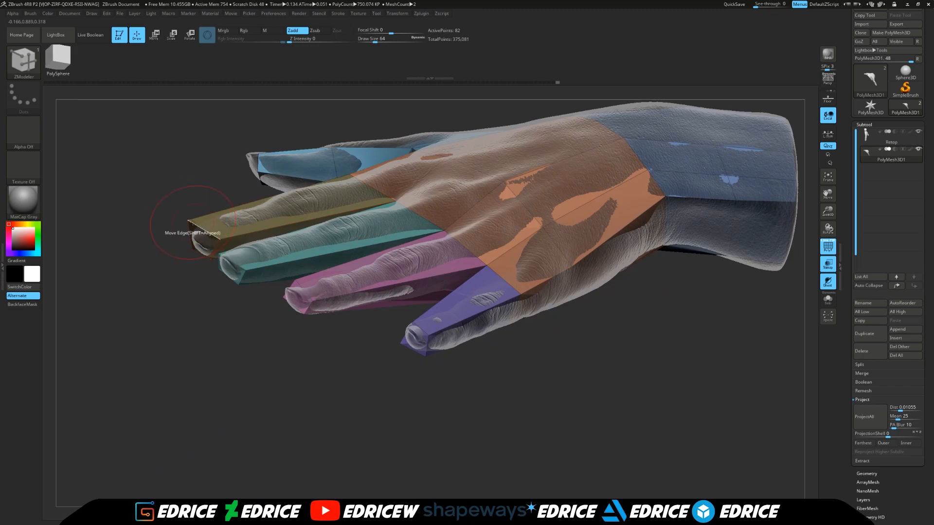
pyautogui.moveTo(186, 275); pyautogui.dragTo(258, 195)
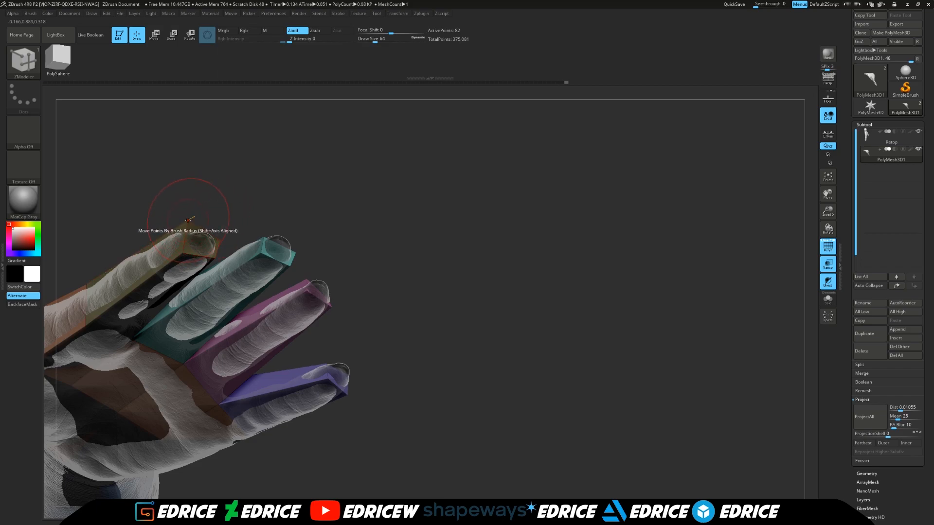
pyautogui.moveTo(185, 241); pyautogui.dragTo(184, 240)
pyautogui.moveTo(276, 214); pyautogui.dragTo(384, 224)
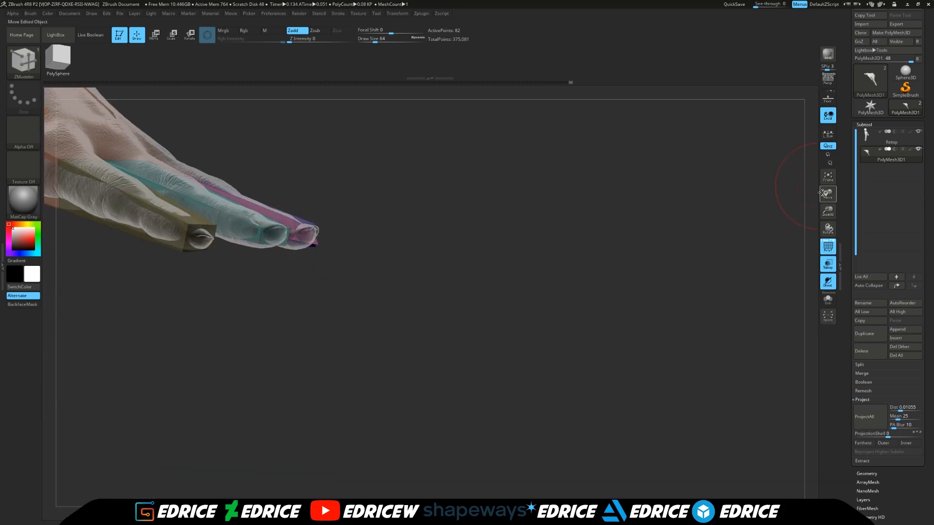
pyautogui.moveTo(823, 193); pyautogui.dragTo(924, 282)
pyautogui.moveTo(485, 297); pyautogui.dragTo(380, 271)
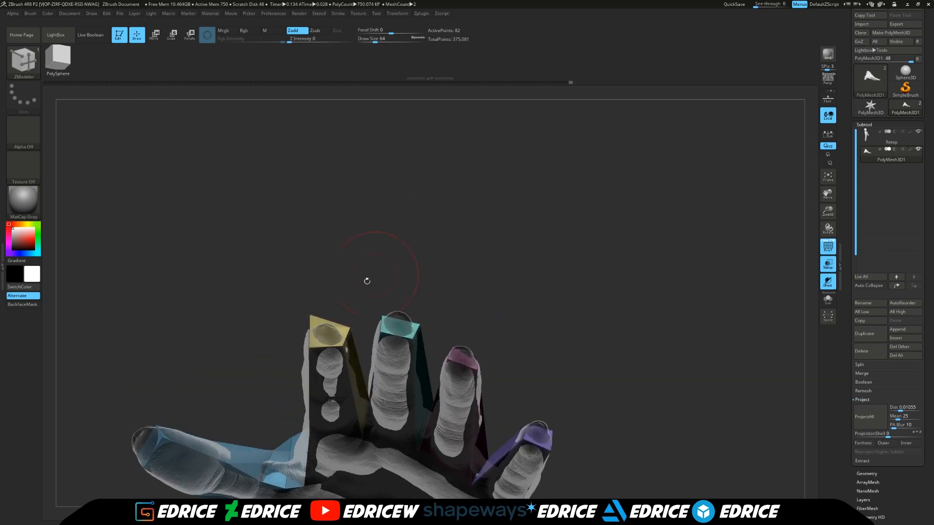
pyautogui.moveTo(310, 312); pyautogui.dragTo(310, 325)
pyautogui.moveTo(297, 287); pyautogui.dragTo(348, 329)
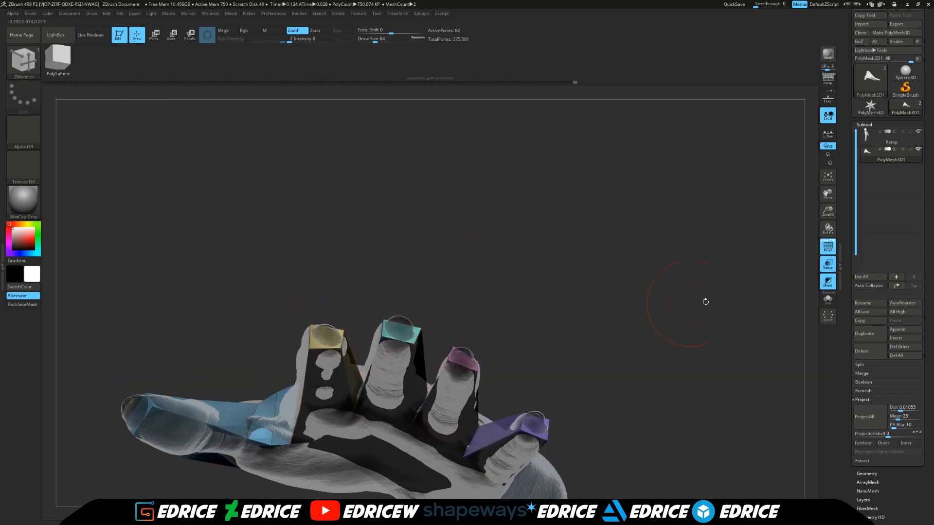
# Project the block mesh onto the sculpted hand with Project All and inspect the fit around the fingers
pyautogui.click(873, 421)
pyautogui.moveTo(204, 263); pyautogui.dragTo(321, 346)
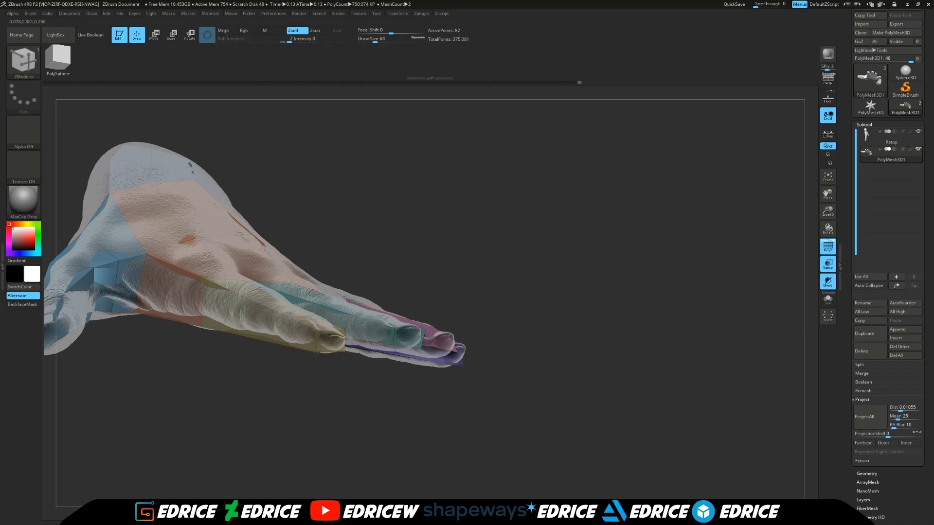
pyautogui.moveTo(378, 372); pyautogui.dragTo(243, 364)
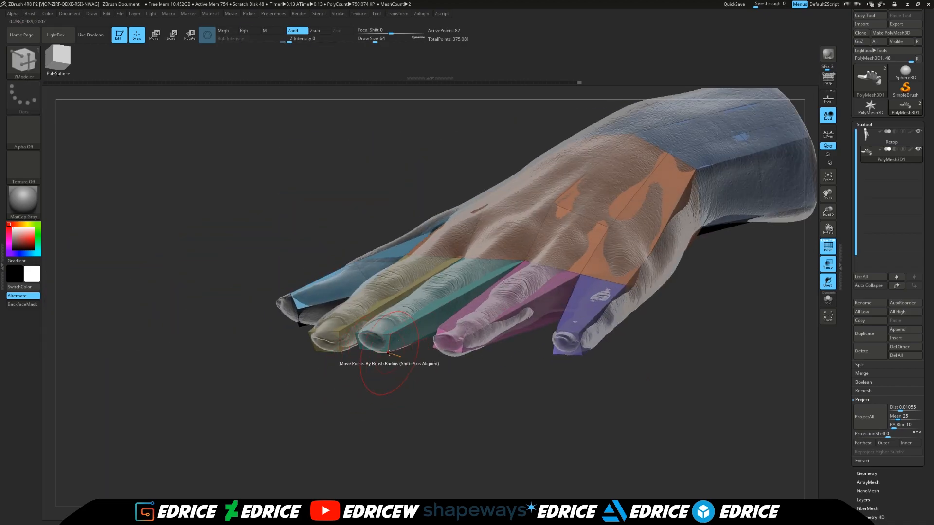
# Adjust the corner points at the ends of the middle- and little-finger blocks to fit the sculpted fingertips
pyautogui.moveTo(389, 353); pyautogui.dragTo(464, 410)
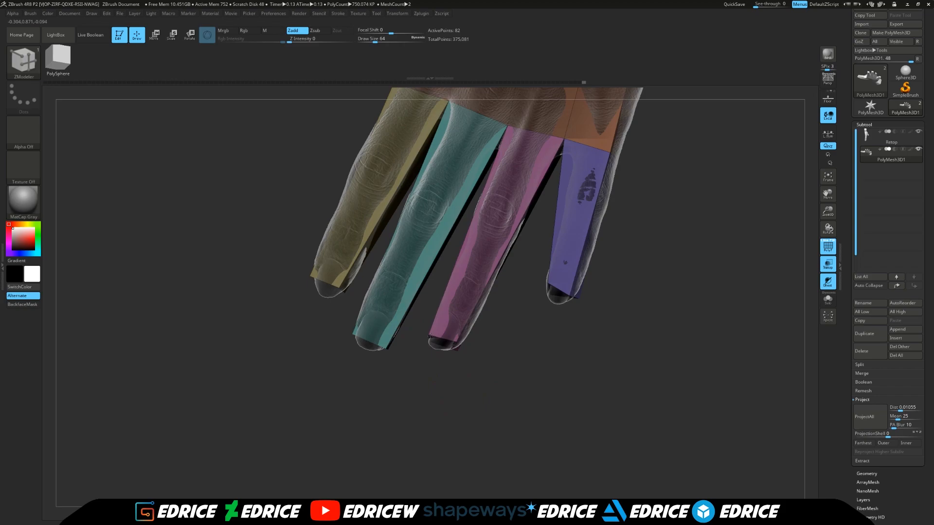
pyautogui.moveTo(553, 328); pyautogui.dragTo(554, 298)
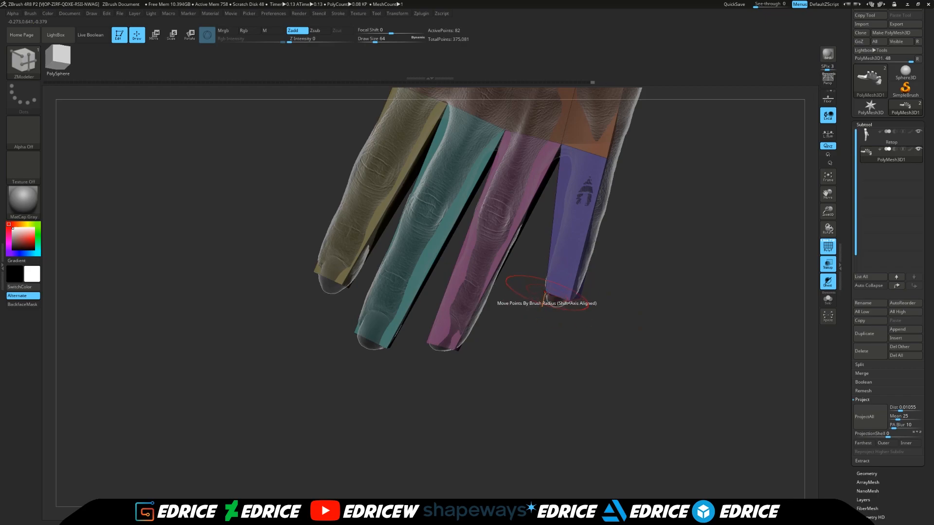
pyautogui.moveTo(543, 298); pyautogui.dragTo(681, 233, button='right')
# Insert one edge loop across the middle of each index-, middle-, ring- and little-finger block
pyautogui.moveTo(831, 195); pyautogui.dragTo(788, 328)
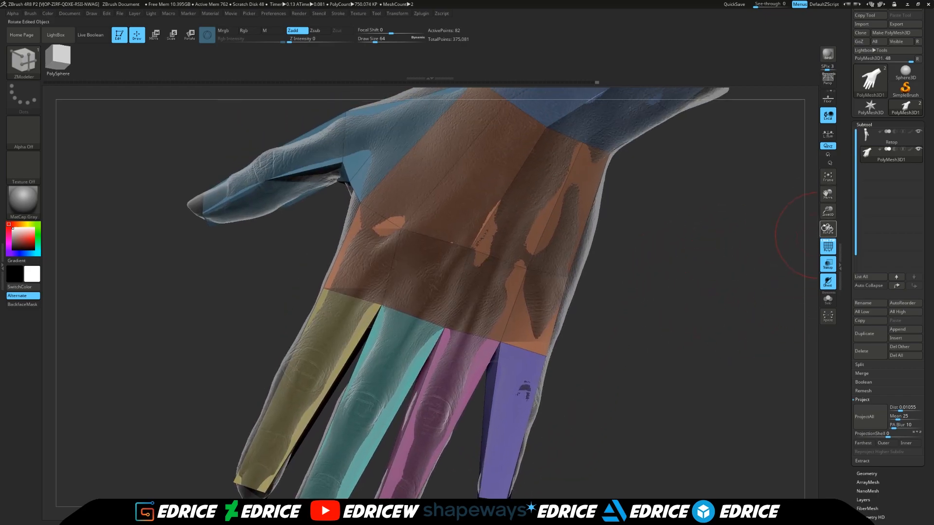
pyautogui.moveTo(829, 196); pyautogui.dragTo(854, 103)
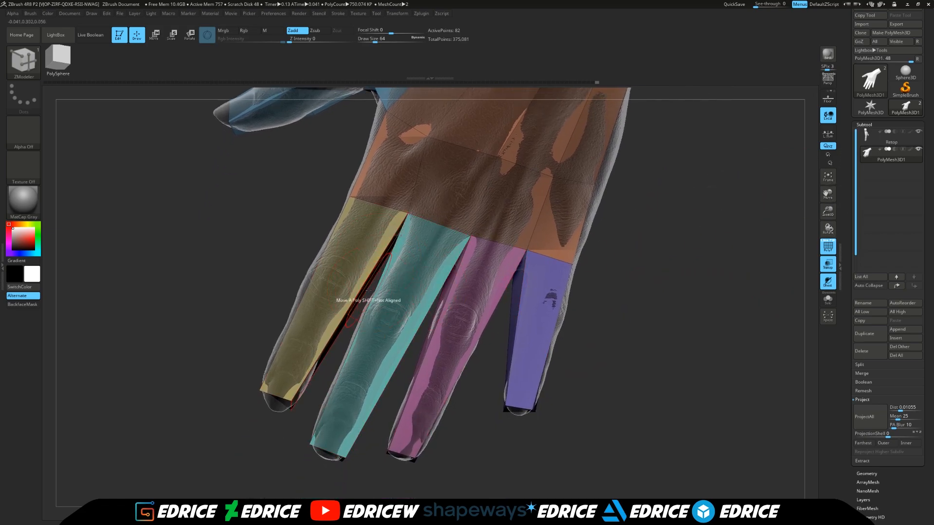
pyautogui.moveTo(356, 295); pyautogui.dragTo(352, 303)
pyautogui.hotkey('ctrl', 'z')
pyautogui.press('space')
pyautogui.click(340, 312)
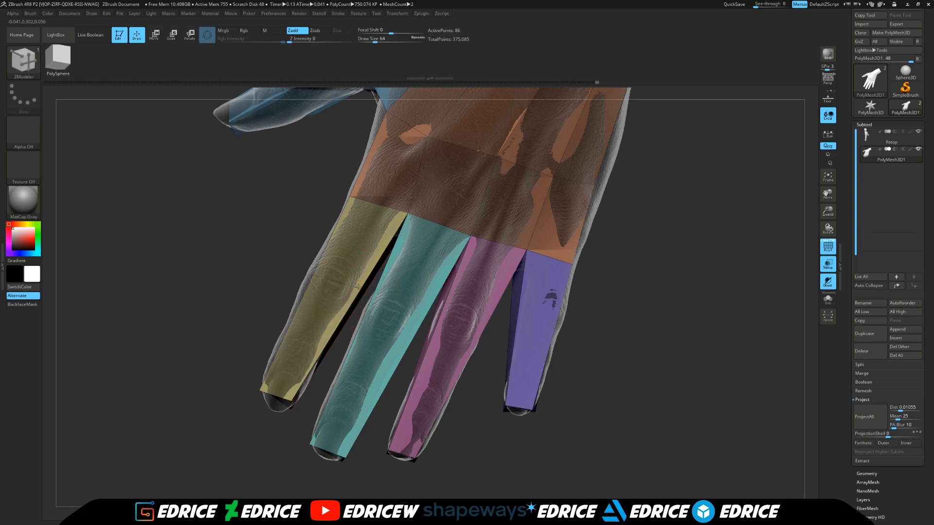
pyautogui.click(422, 319)
pyautogui.click(481, 334)
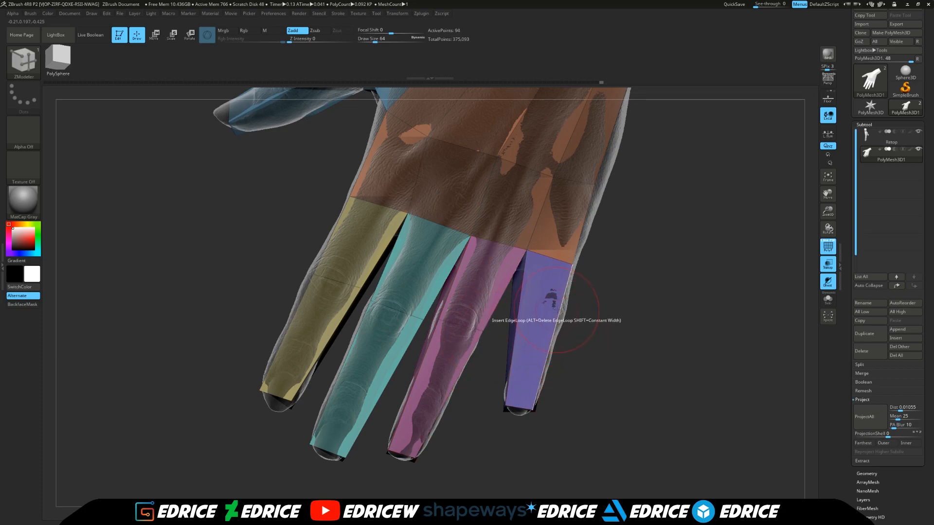
pyautogui.moveTo(645, 327)
pyautogui.mouseDown()
pyautogui.moveTo(578, 329)
pyautogui.moveTo(641, 329)
pyautogui.mouseUp()
pyautogui.moveTo(519, 299); pyautogui.dragTo(530, 301)
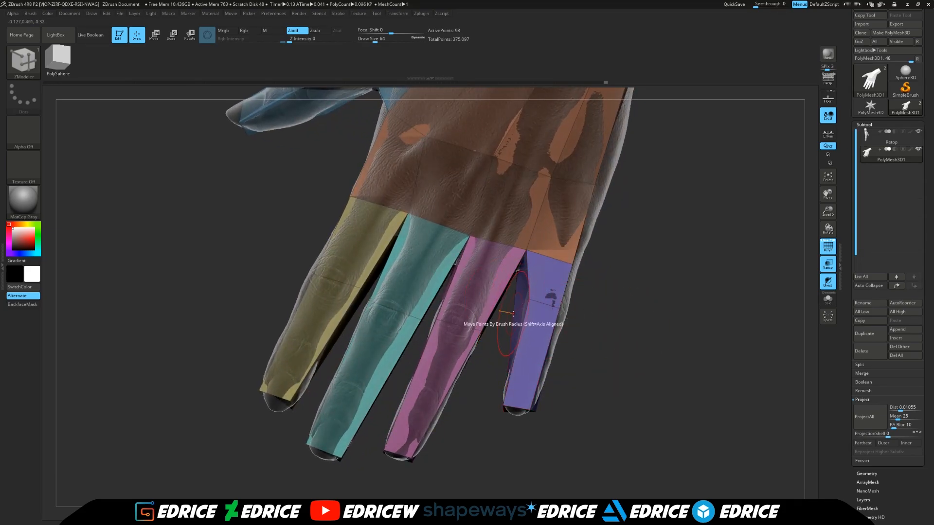
# Set the Draw Size to 33 and adjust the mid-finger loop points of the finger blocks to follow the sculpted fingers
pyautogui.moveTo(555, 308); pyautogui.dragTo(562, 309)
pyautogui.moveTo(621, 293)
pyautogui.mouseDown()
pyautogui.moveTo(552, 282)
pyautogui.moveTo(566, 279)
pyautogui.moveTo(547, 314)
pyautogui.moveTo(591, 307)
pyautogui.mouseUp()
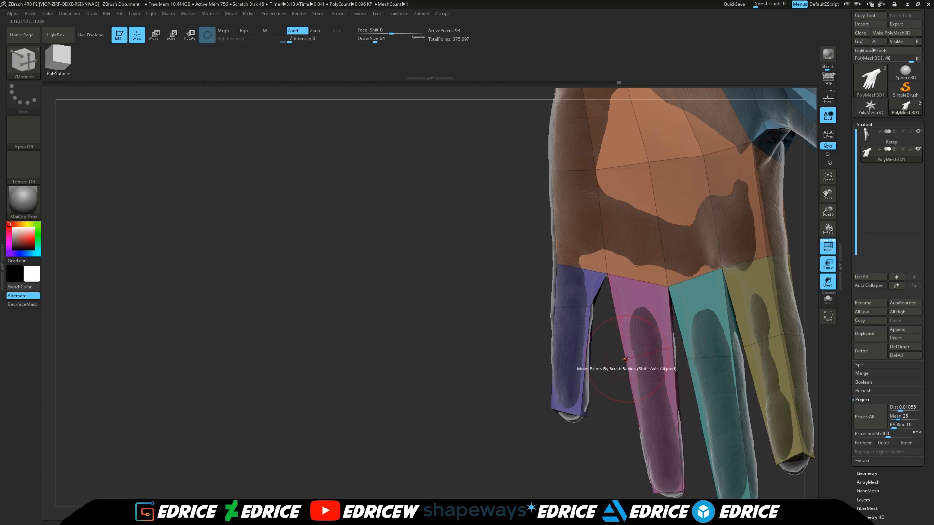
pyautogui.moveTo(613, 369)
pyautogui.mouseDown()
pyautogui.moveTo(584, 360)
pyautogui.moveTo(615, 335)
pyautogui.moveTo(635, 375)
pyautogui.moveTo(560, 367)
pyautogui.mouseUp()
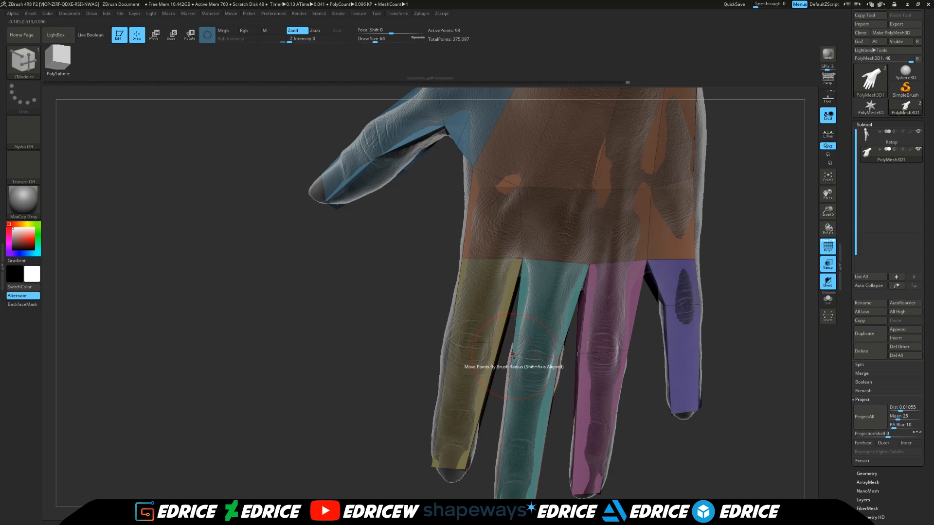
pyautogui.moveTo(370, 38); pyautogui.dragTo(374, 42)
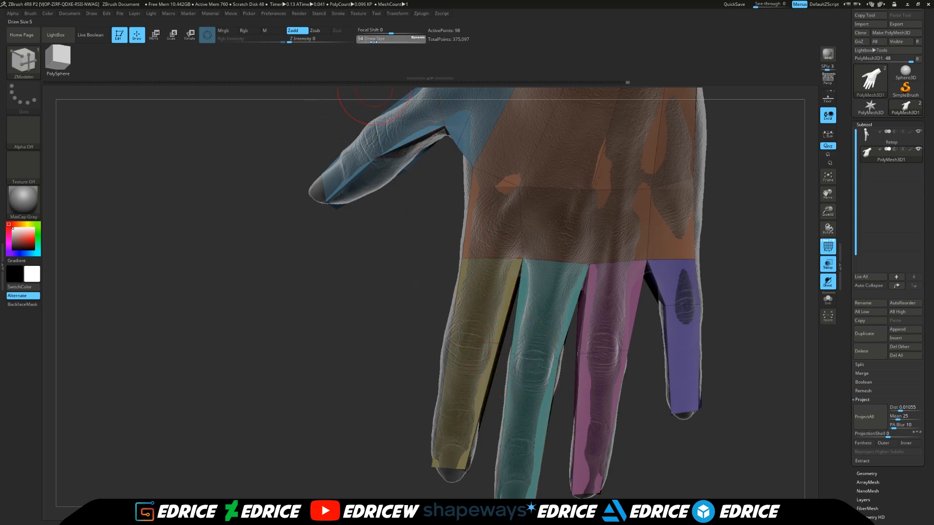
pyautogui.click(391, 32)
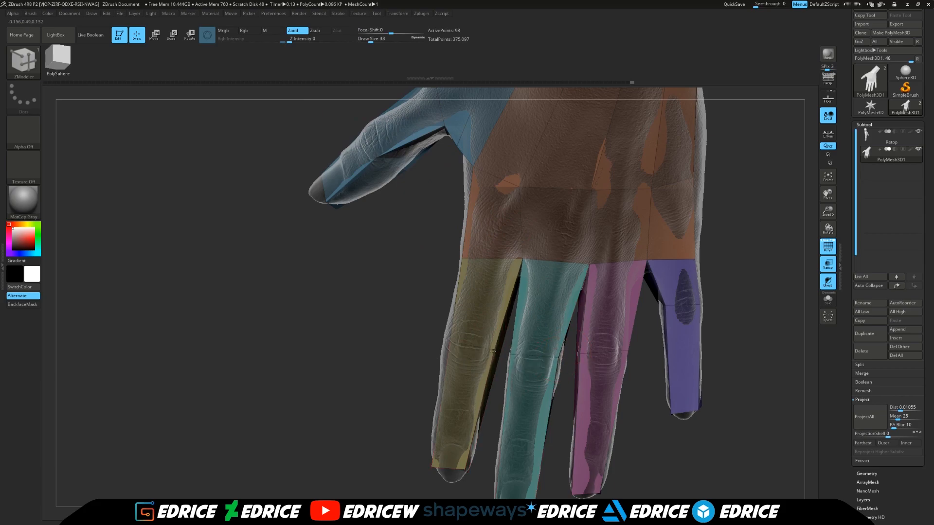
pyautogui.moveTo(408, 353)
pyautogui.mouseDown()
pyautogui.moveTo(340, 355)
pyautogui.moveTo(414, 351)
pyautogui.mouseUp()
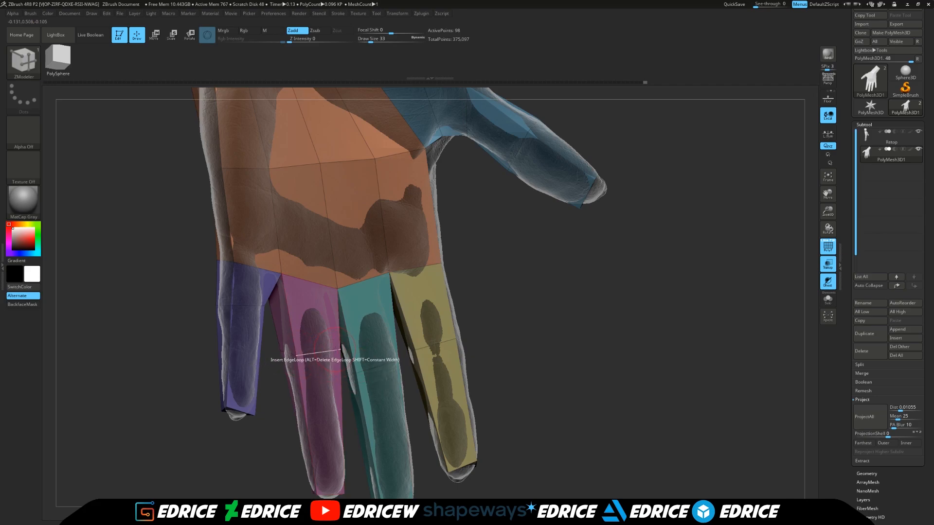
pyautogui.moveTo(581, 348); pyautogui.dragTo(520, 343)
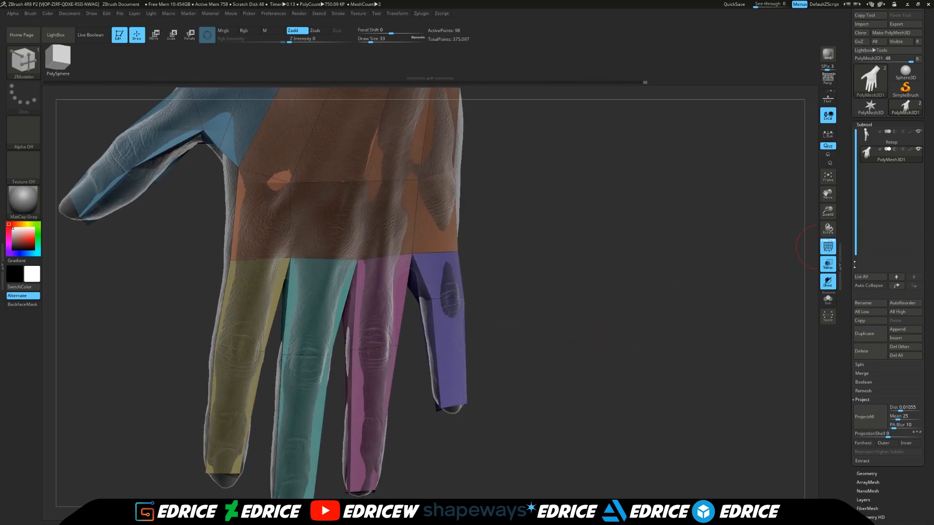
# Insert a second edge loop between the middle loop and the tip of the little-, ring-, middle- and index-finger blocks
pyautogui.moveTo(660, 372); pyautogui.dragTo(787, 220)
pyautogui.moveTo(826, 194); pyautogui.dragTo(506, 313)
pyautogui.click(479, 314)
pyautogui.click(392, 374)
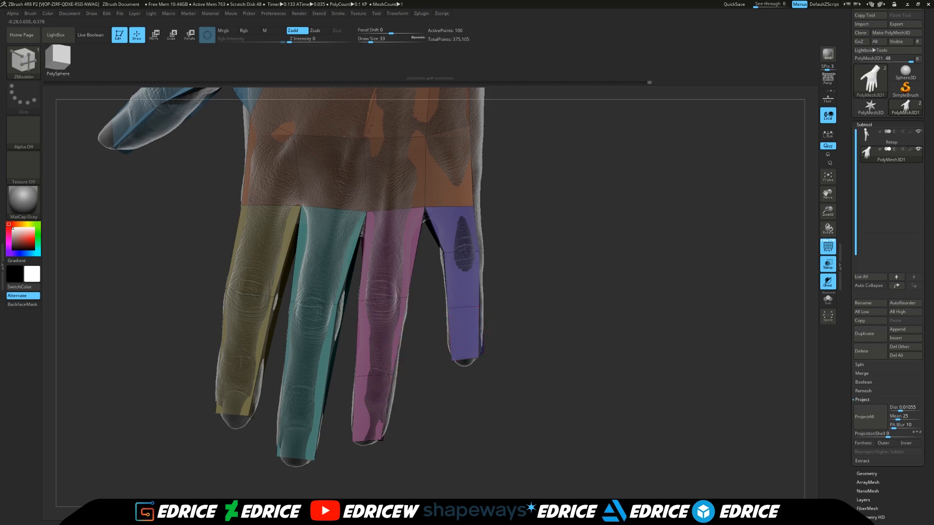
pyautogui.click(322, 391)
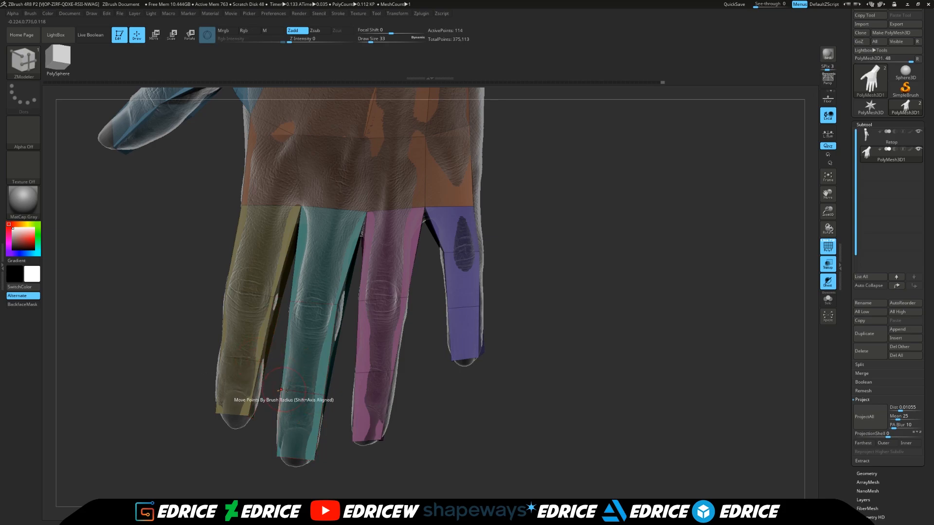
# Move the points of the new outer finger loops closer to the sculpted fingers on the palm side and back
pyautogui.moveTo(338, 418); pyautogui.dragTo(323, 354)
pyautogui.moveTo(327, 407)
pyautogui.mouseDown()
pyautogui.moveTo(332, 416)
pyautogui.moveTo(338, 393)
pyautogui.mouseUp()
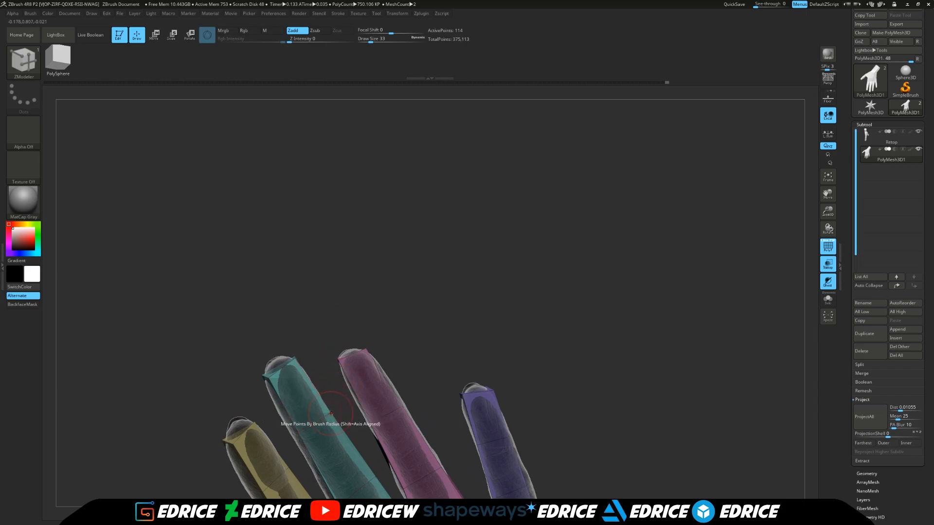
pyautogui.moveTo(298, 432); pyautogui.dragTo(296, 440)
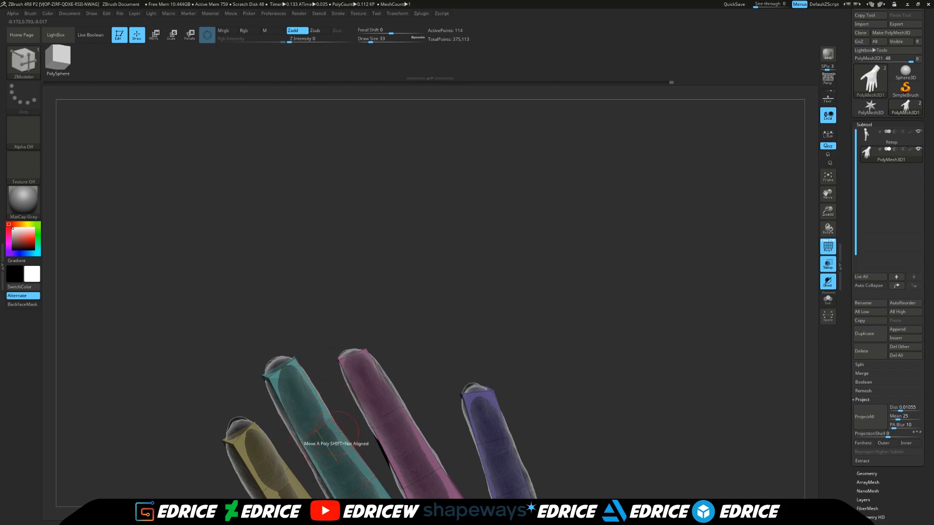
pyautogui.moveTo(831, 213); pyautogui.dragTo(831, 228)
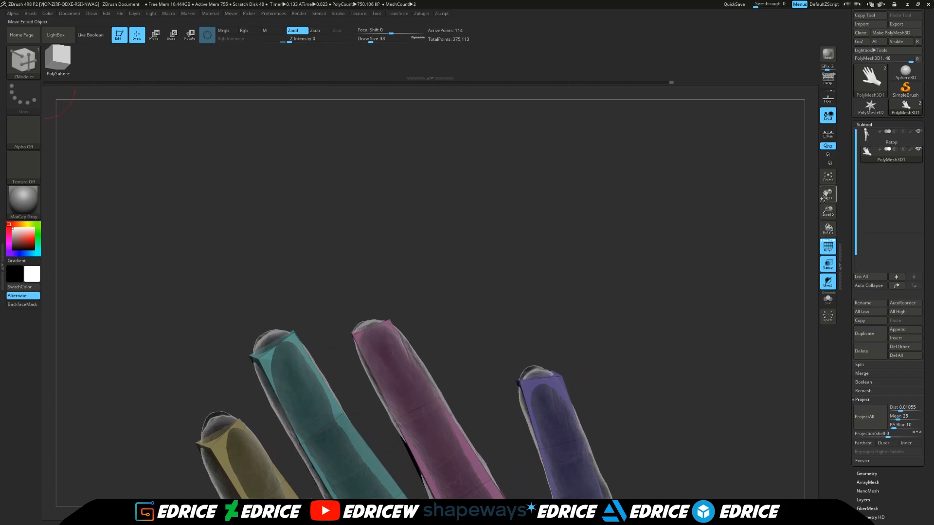
pyautogui.moveTo(828, 195); pyautogui.dragTo(817, 29)
pyautogui.moveTo(690, 291); pyautogui.dragTo(695, 285)
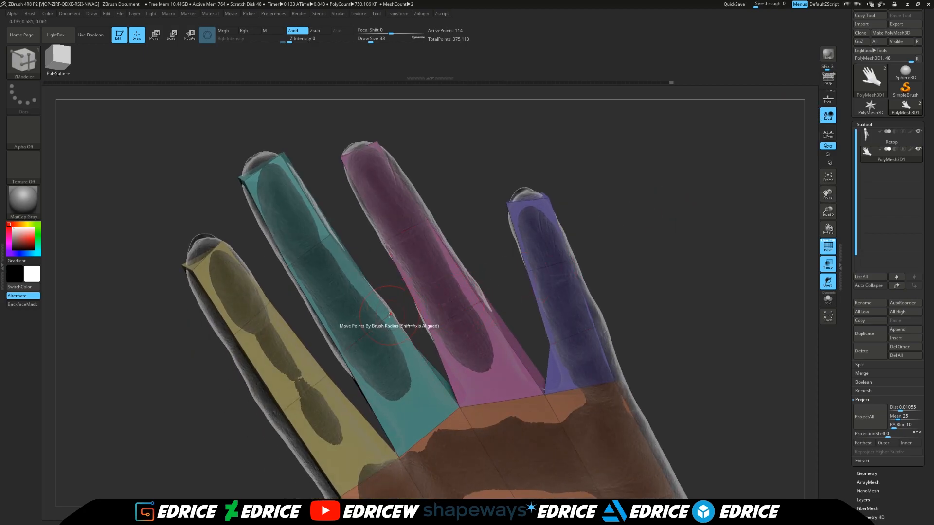
pyautogui.moveTo(390, 291); pyautogui.dragTo(319, 302)
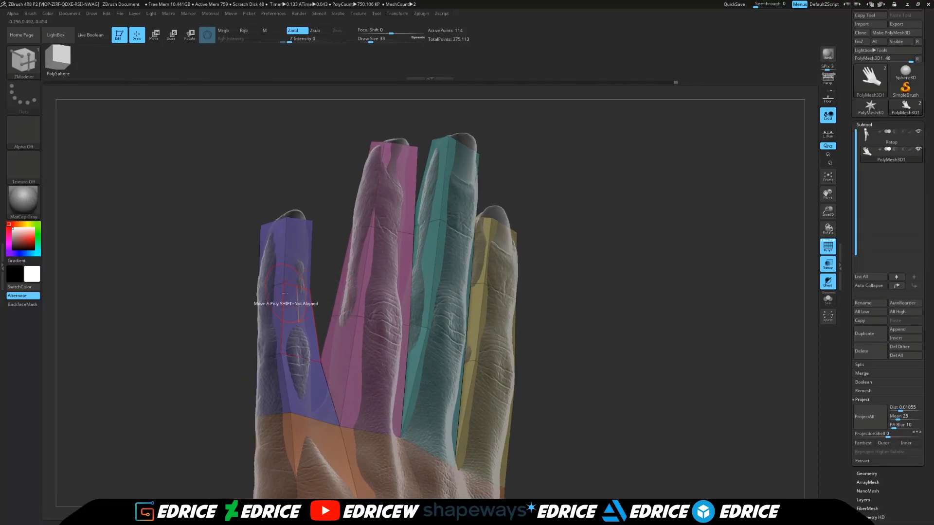
pyautogui.moveTo(231, 300); pyautogui.dragTo(360, 293)
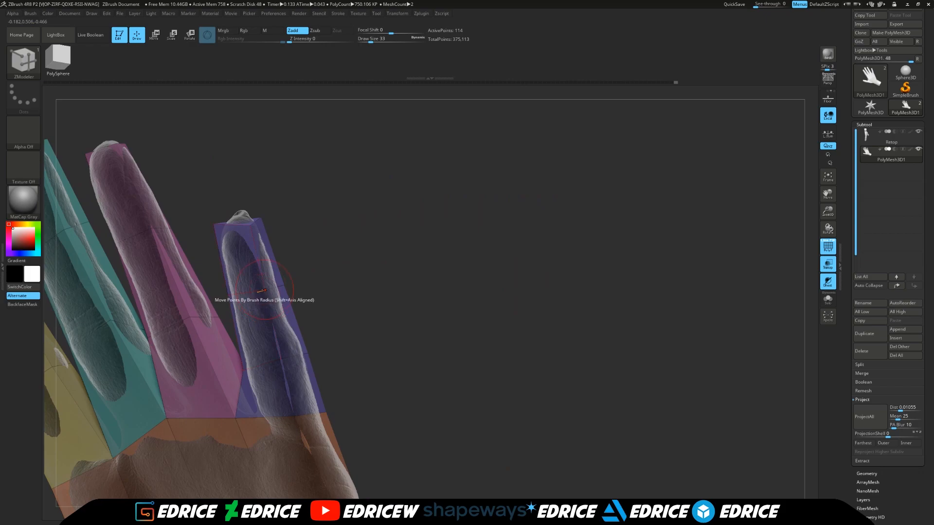
pyautogui.moveTo(267, 304); pyautogui.dragTo(221, 296)
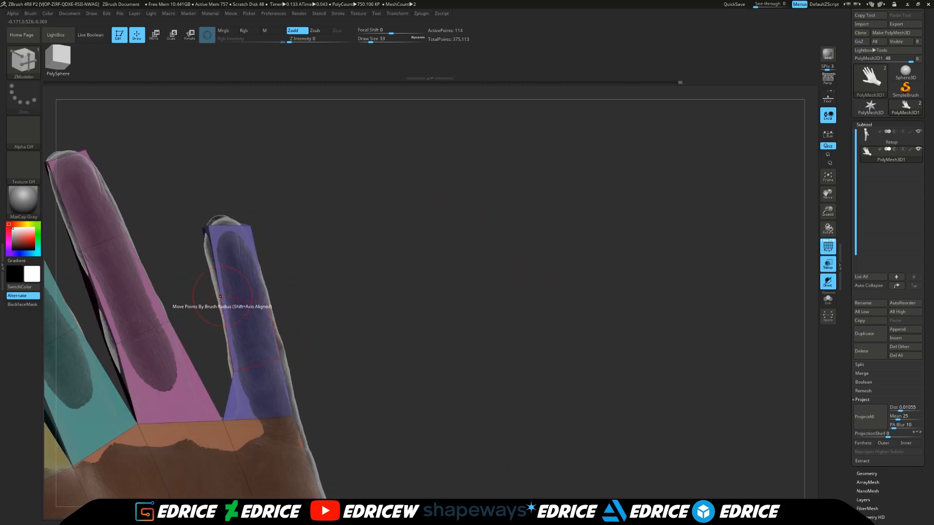
pyautogui.moveTo(226, 311); pyautogui.dragTo(345, 293, button='right')
pyautogui.moveTo(204, 298)
pyautogui.mouseDown()
pyautogui.moveTo(204, 306)
pyautogui.moveTo(165, 296)
pyautogui.moveTo(152, 314)
pyautogui.mouseUp()
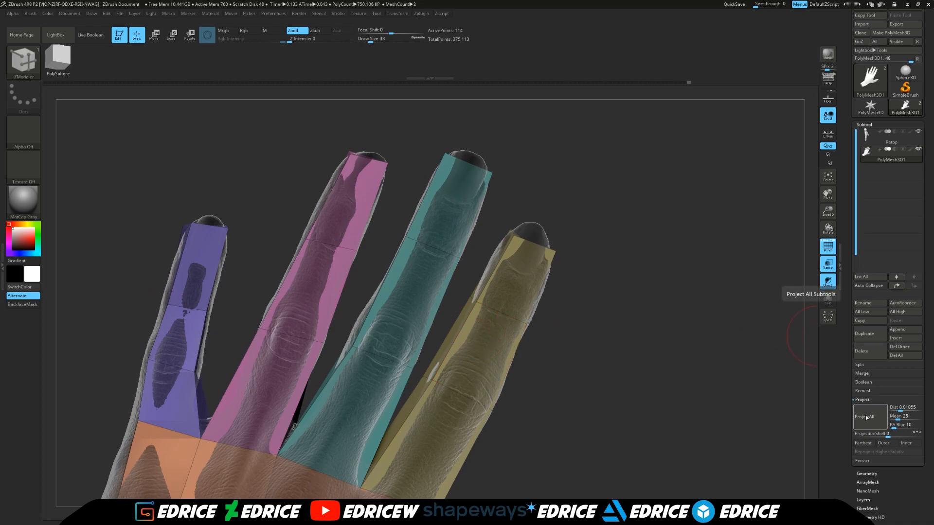
# Set the projection distance to 0.02832 and project the block mesh onto the sculpted hand with Project All
pyautogui.moveTo(896, 410); pyautogui.dragTo(903, 410)
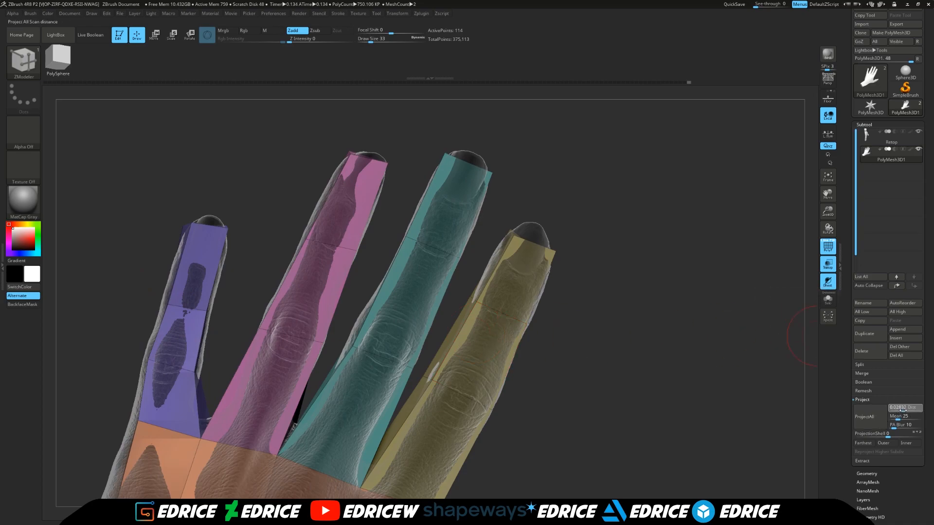
pyautogui.click(883, 422)
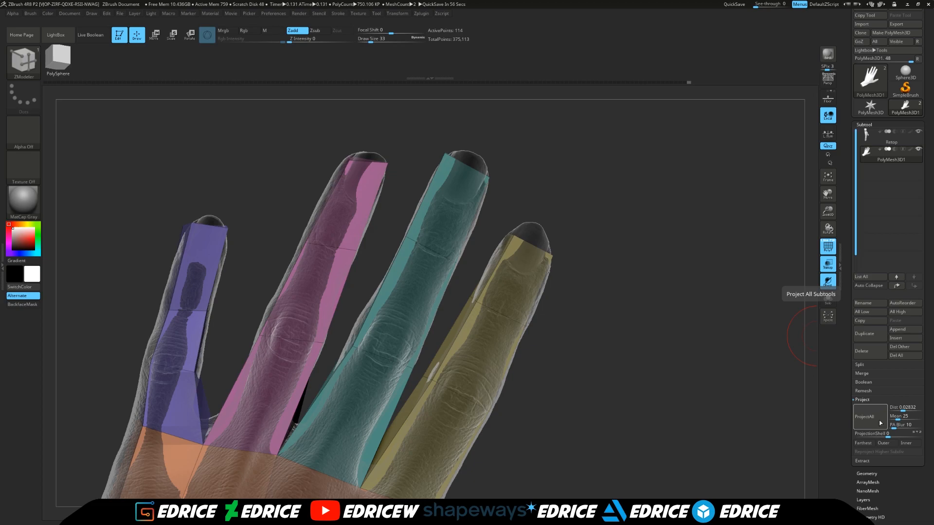
pyautogui.moveTo(734, 438); pyautogui.dragTo(734, 326)
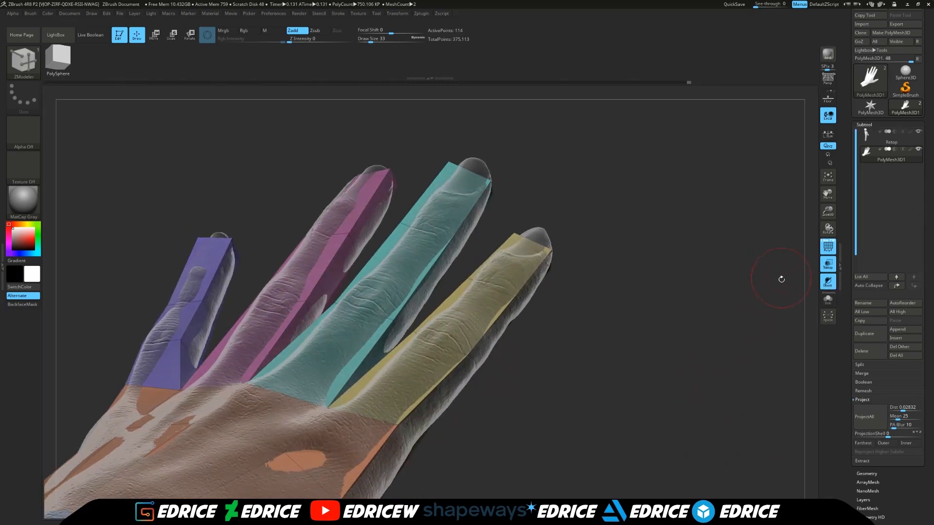
# Adjust the points at the web between the ring- and little-finger blocks to fit the sculpt
pyautogui.moveTo(827, 214); pyautogui.dragTo(861, 142)
pyautogui.moveTo(691, 195); pyautogui.dragTo(829, 239)
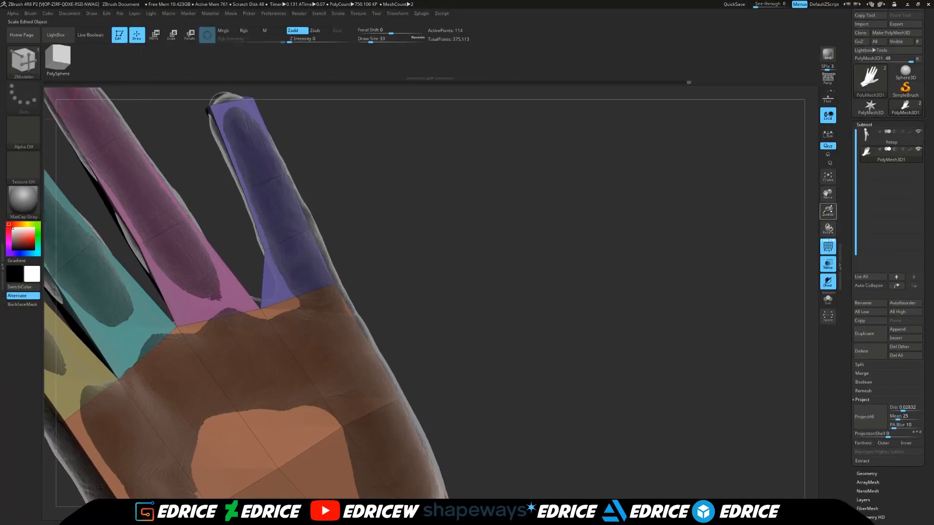
pyautogui.moveTo(828, 195); pyautogui.dragTo(890, 210)
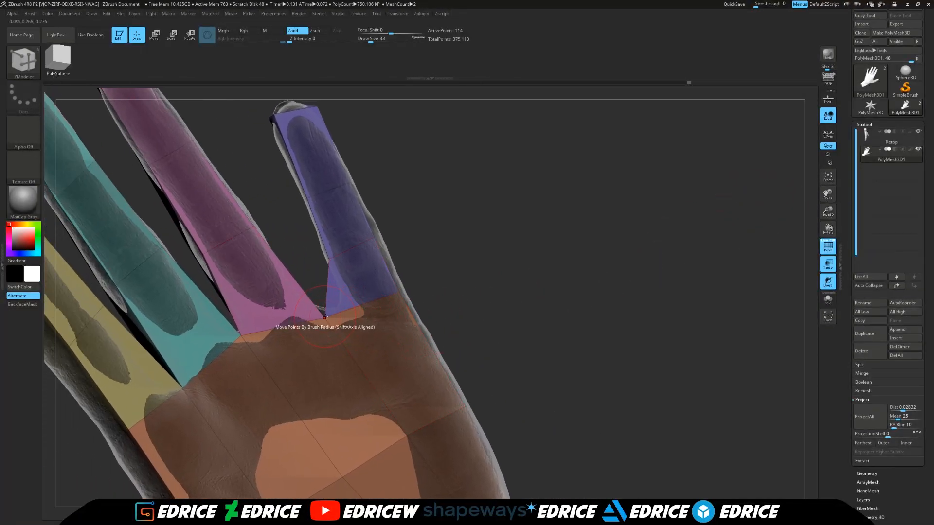
pyautogui.moveTo(467, 253); pyautogui.dragTo(486, 243)
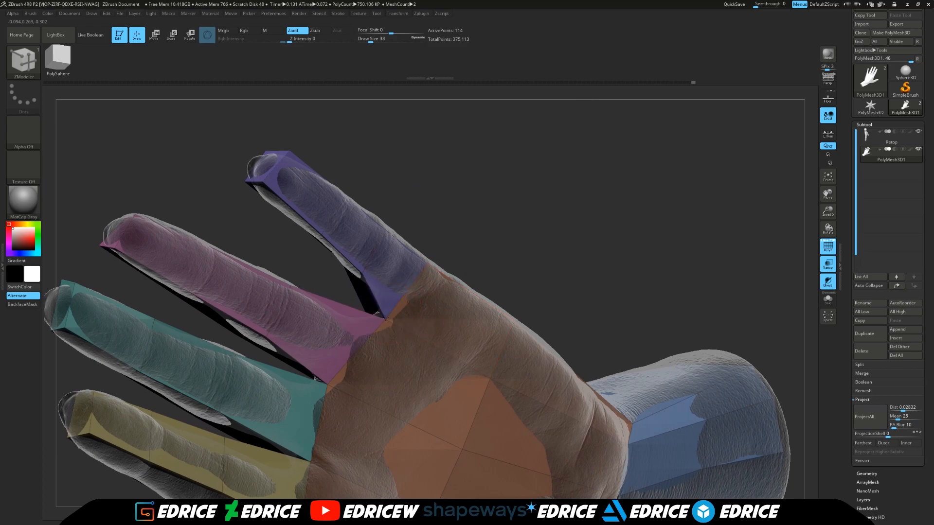
# Insert a lengthwise edge loop around the sides of the hand mesh, splitting its thickness
pyautogui.moveTo(567, 272); pyautogui.dragTo(443, 415)
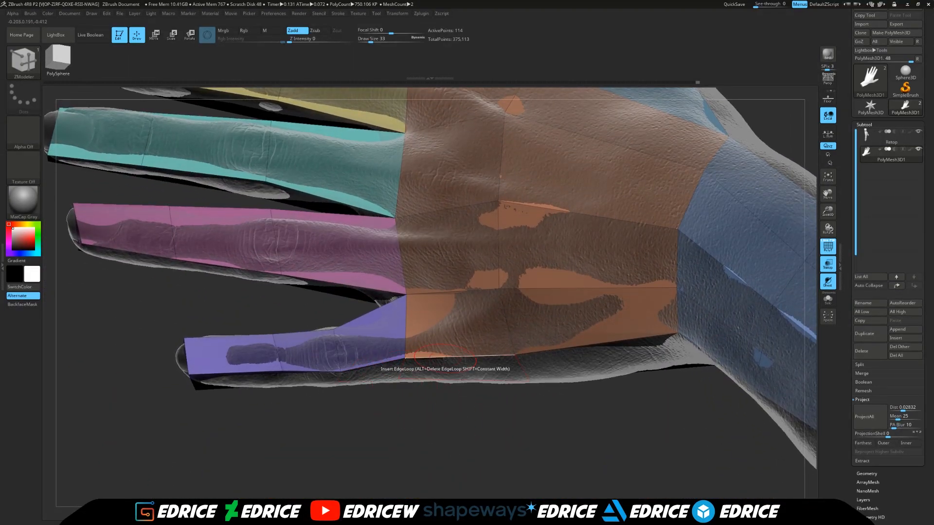
pyautogui.moveTo(525, 425); pyautogui.dragTo(537, 304)
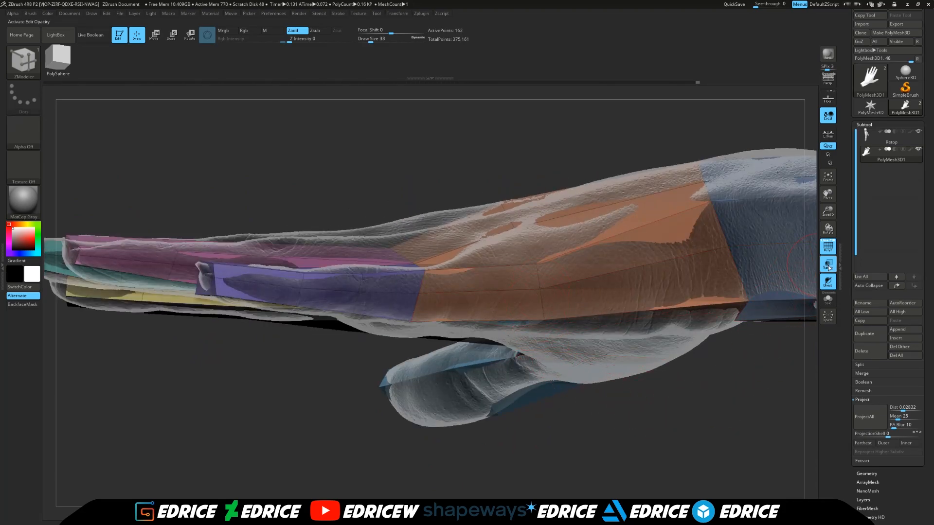
pyautogui.moveTo(831, 219); pyautogui.dragTo(630, 254)
pyautogui.moveTo(551, 244); pyautogui.dragTo(575, 214)
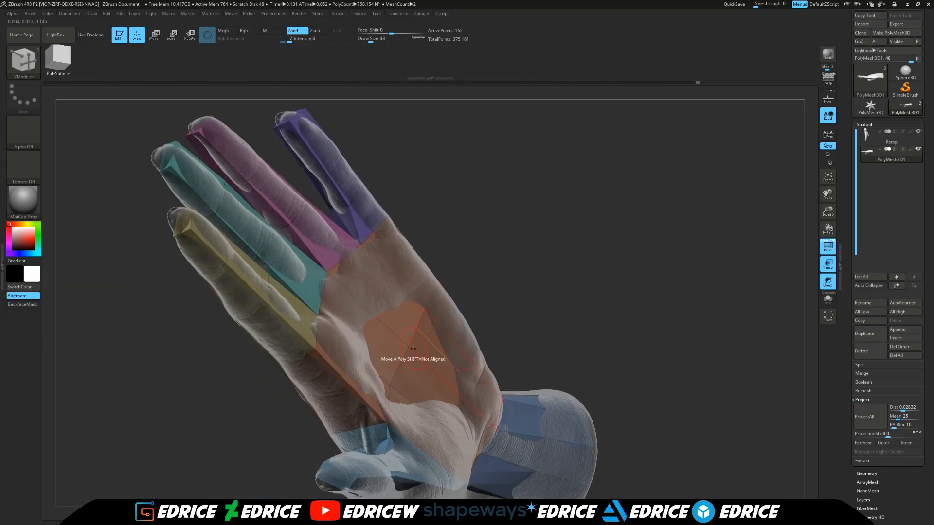
# Smooth the palm area of the block mesh and project it onto the sculpt with Project All
pyautogui.press('shift')
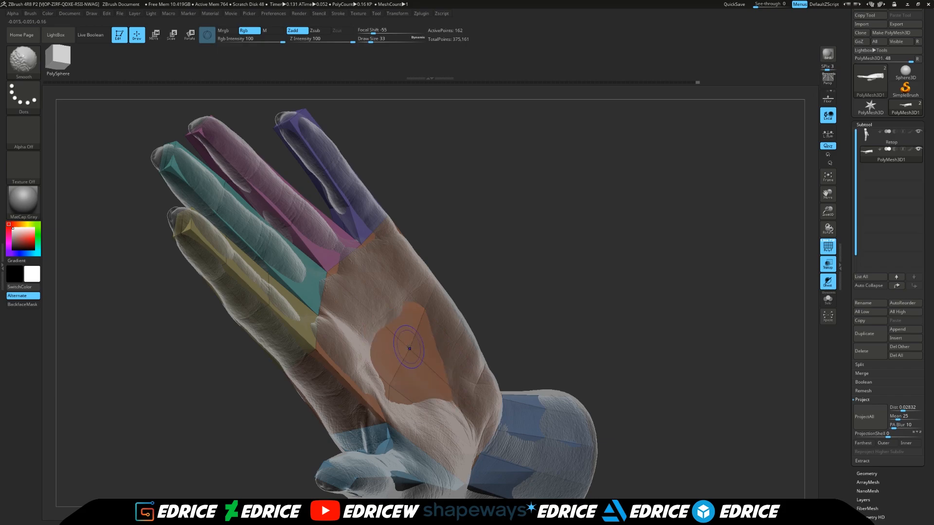
pyautogui.moveTo(613, 343); pyautogui.dragTo(783, 348)
pyautogui.click(862, 424)
# Examine how the block mesh fits the sculpt around the wrist opening, the back of the hand and the thumb
pyautogui.moveTo(640, 273); pyautogui.dragTo(810, 282)
pyautogui.moveTo(829, 213); pyautogui.dragTo(931, 132)
pyautogui.moveTo(752, 296); pyautogui.dragTo(747, 319)
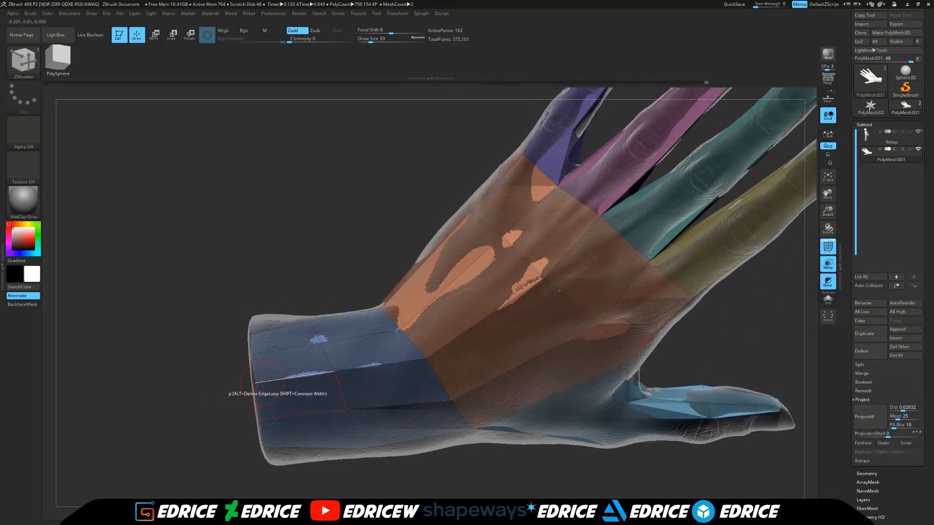
pyautogui.moveTo(226, 411); pyautogui.dragTo(326, 291)
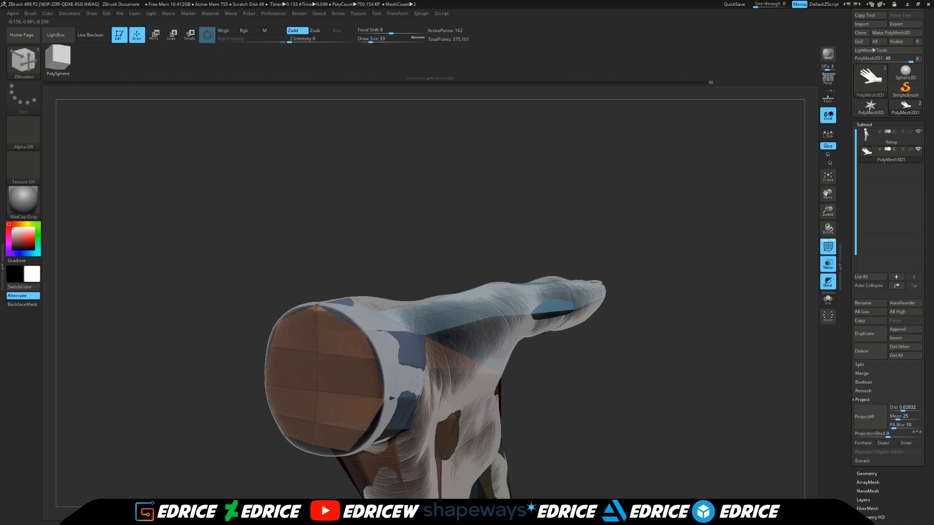
pyautogui.moveTo(319, 474); pyautogui.dragTo(407, 422)
pyautogui.moveTo(829, 196); pyautogui.dragTo(920, 63)
pyautogui.moveTo(607, 248); pyautogui.dragTo(597, 254)
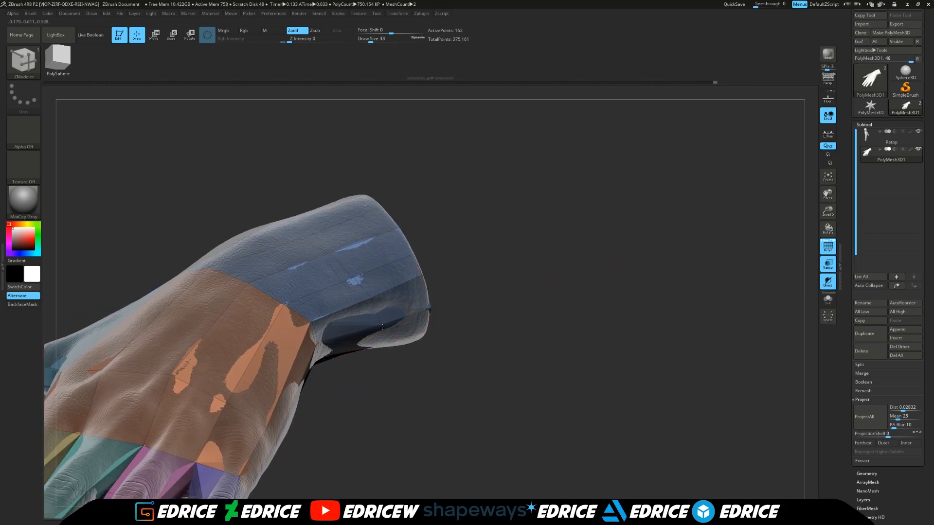
pyautogui.moveTo(579, 392); pyautogui.dragTo(539, 304)
pyautogui.moveTo(827, 194); pyautogui.dragTo(930, 142)
pyautogui.moveTo(691, 369)
pyautogui.mouseDown()
pyautogui.moveTo(691, 320)
pyautogui.moveTo(659, 212)
pyautogui.moveTo(352, 238)
pyautogui.moveTo(326, 227)
pyautogui.mouseUp()
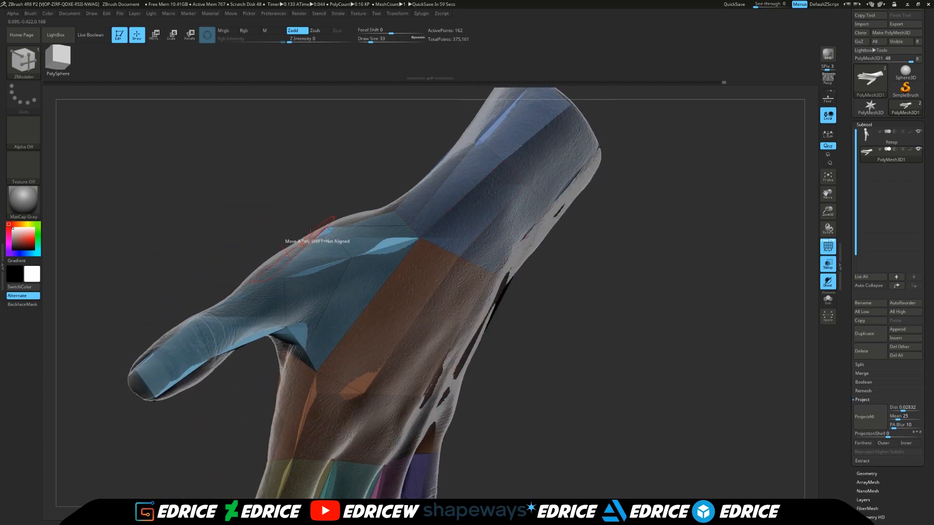
# Move the points at the base of the thumb block toward the sculpted surface
pyautogui.moveTo(258, 214); pyautogui.dragTo(270, 216)
pyautogui.moveTo(271, 280); pyautogui.dragTo(268, 267)
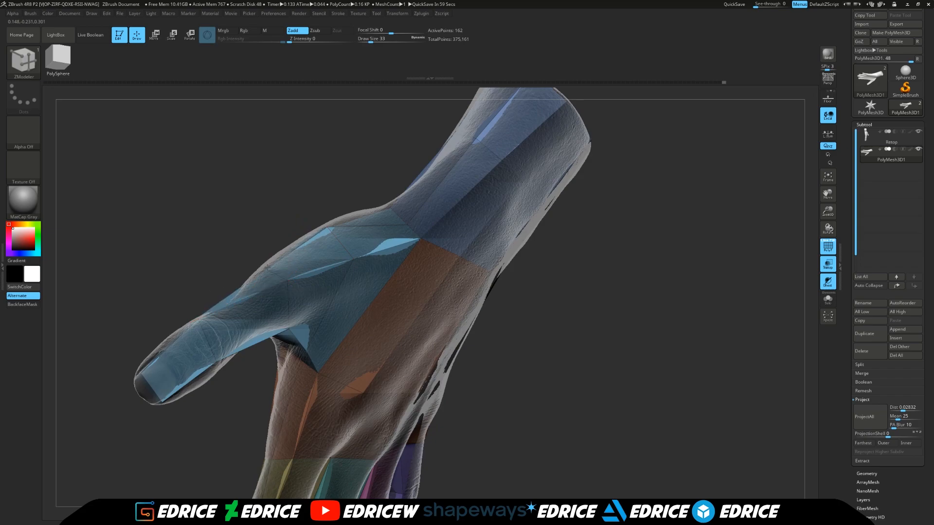
pyautogui.moveTo(379, 196); pyautogui.dragTo(406, 183)
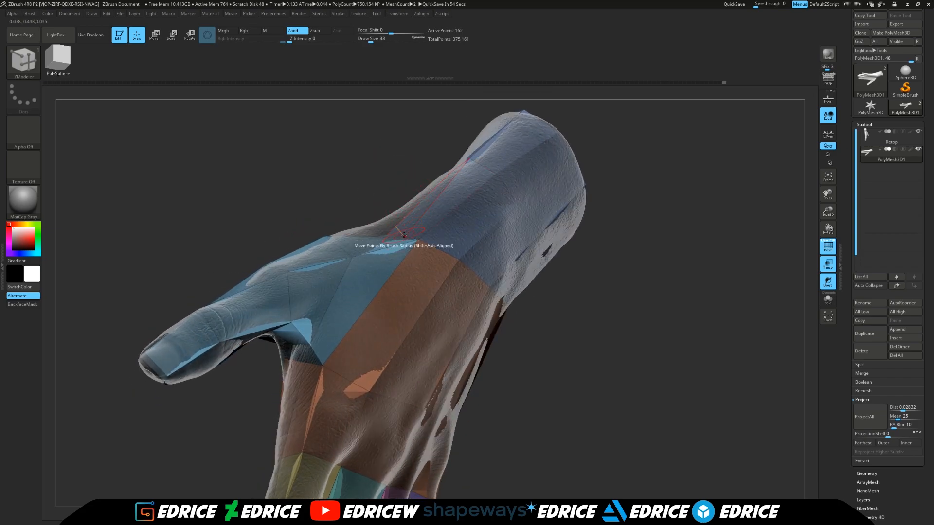
# Project the adjusted block mesh onto the sculpt again with Project All and check the thumb and palm
pyautogui.moveTo(394, 210); pyautogui.dragTo(537, 180)
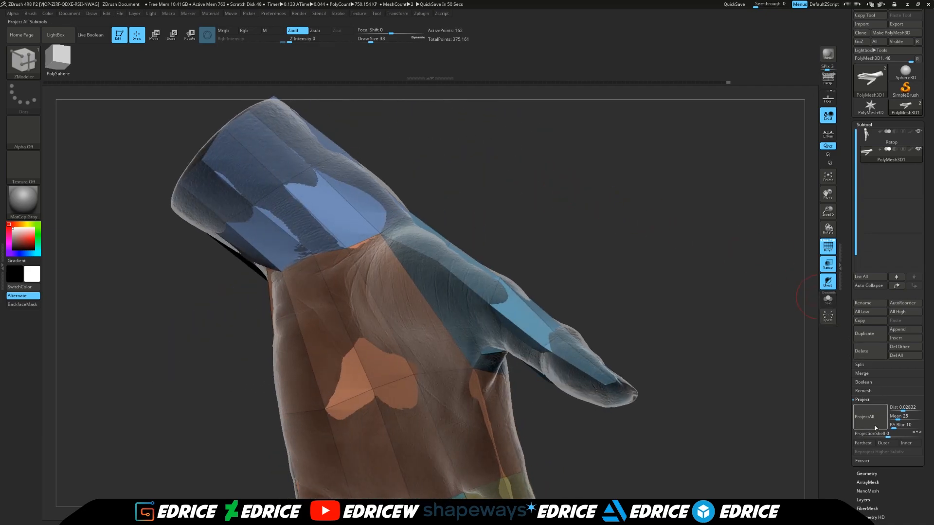
pyautogui.moveTo(818, 405); pyautogui.dragTo(742, 309)
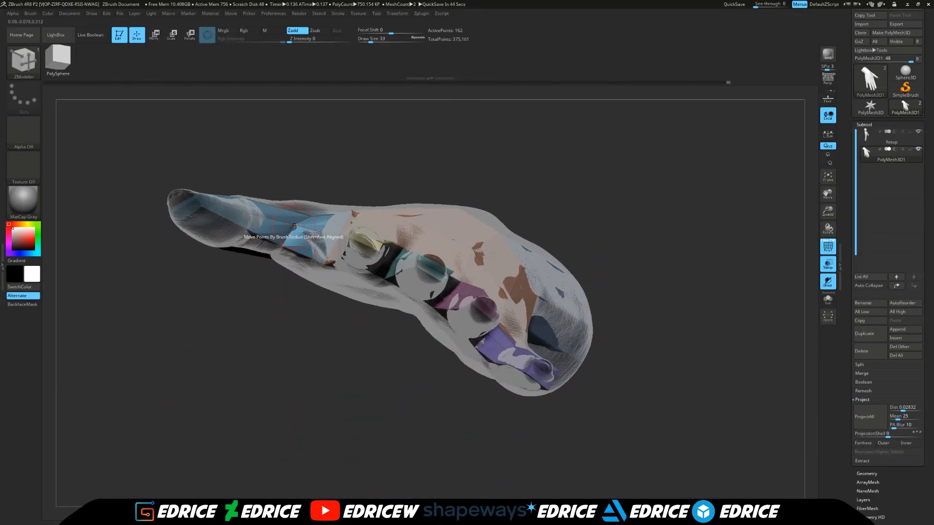
pyautogui.moveTo(296, 228); pyautogui.dragTo(297, 228)
pyautogui.moveTo(721, 373); pyautogui.dragTo(723, 253)
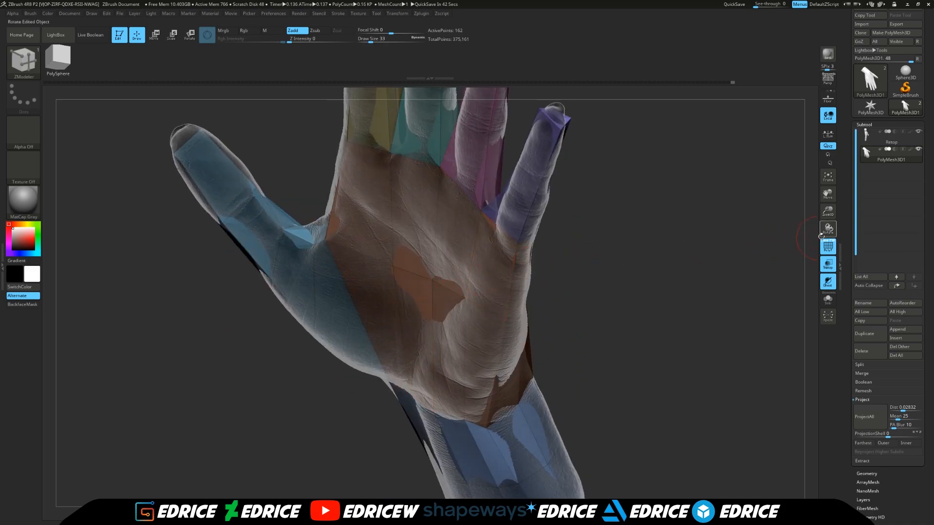
# Move the points at the tips of the middle and ring finger blocks toward the sculpted fingertips
pyautogui.moveTo(828, 195); pyautogui.dragTo(794, 293)
pyautogui.moveTo(688, 307); pyautogui.dragTo(587, 265)
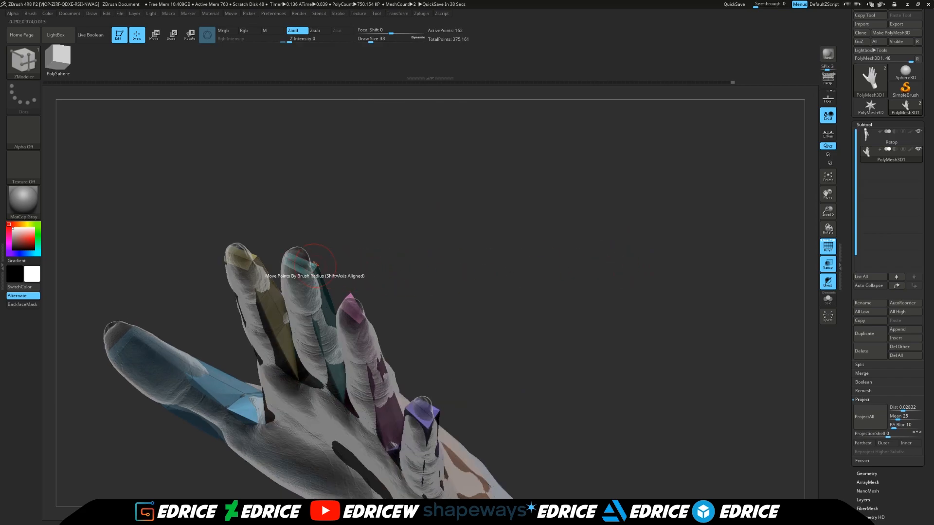
pyautogui.moveTo(352, 271)
pyautogui.mouseDown()
pyautogui.moveTo(360, 292)
pyautogui.moveTo(351, 253)
pyautogui.moveTo(346, 260)
pyautogui.mouseUp()
pyautogui.hotkey('ctrl', 'z')
pyautogui.moveTo(361, 361)
pyautogui.mouseDown()
pyautogui.moveTo(350, 301)
pyautogui.moveTo(389, 302)
pyautogui.moveTo(348, 286)
pyautogui.mouseUp()
pyautogui.moveTo(360, 371); pyautogui.dragTo(343, 357)
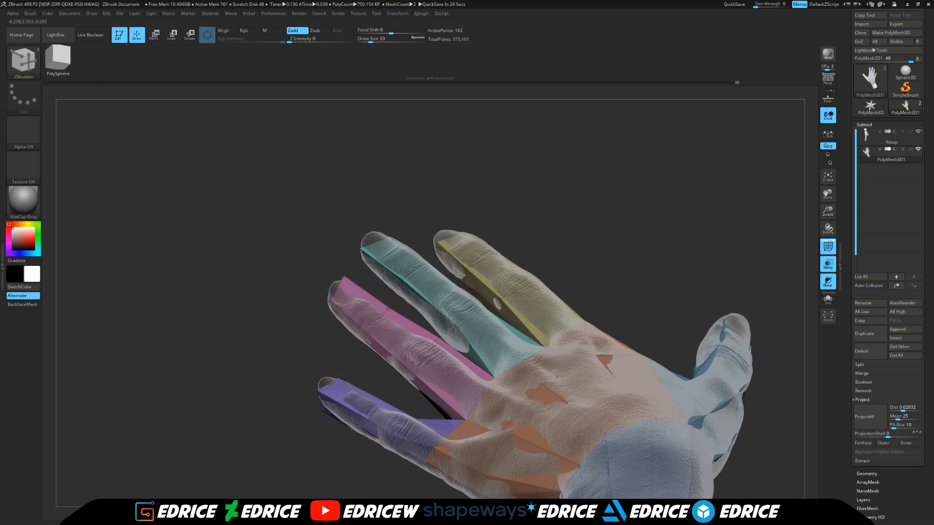
# Adjust the ring finger block's tip and side points to follow the sculpted finger from the back and thumb side
pyautogui.moveTo(591, 278); pyautogui.dragTo(404, 308)
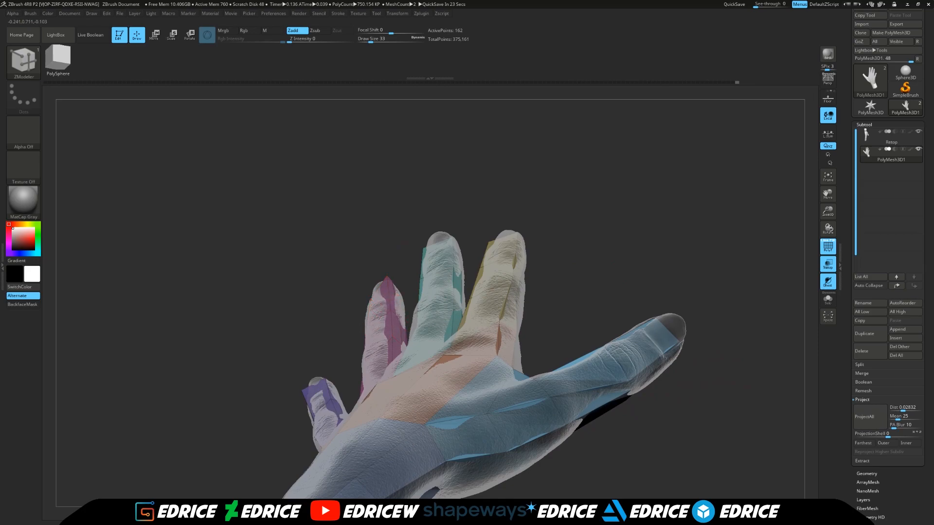
pyautogui.moveTo(415, 271); pyautogui.dragTo(398, 280)
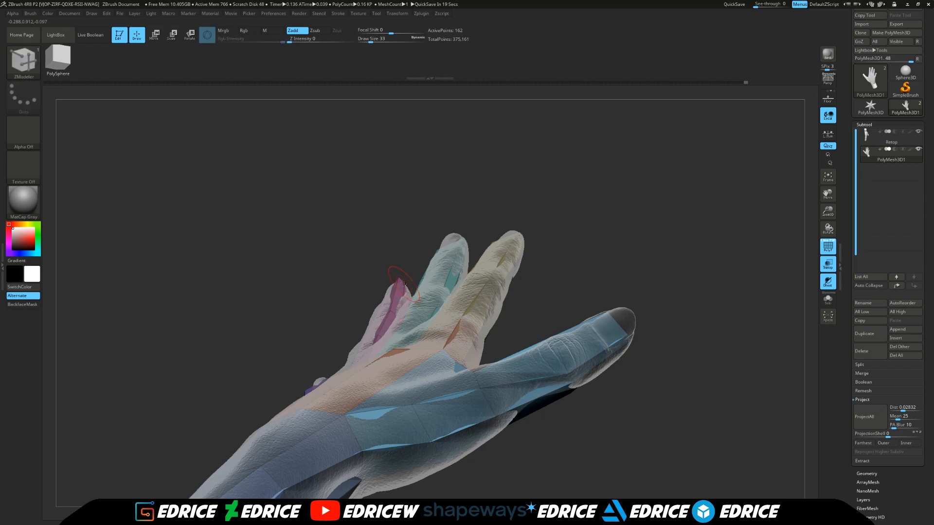
pyautogui.moveTo(412, 289); pyautogui.dragTo(441, 363)
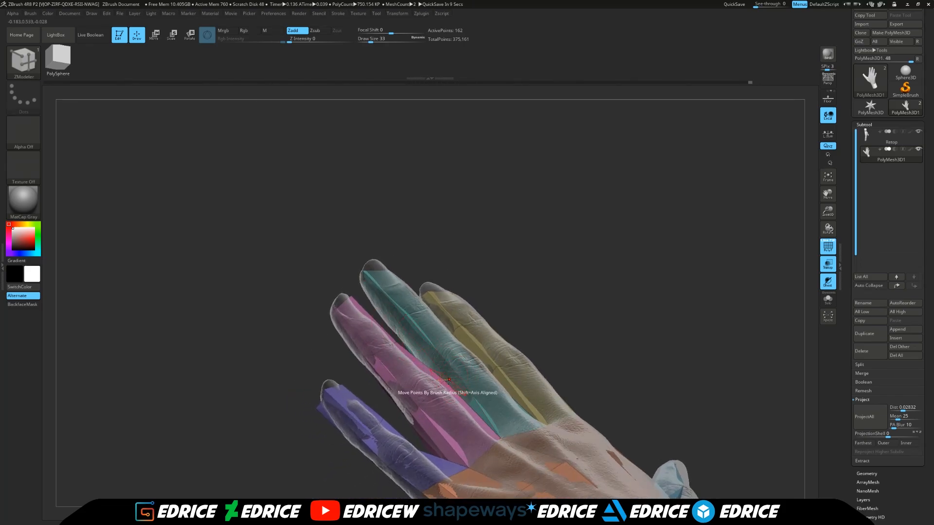
pyautogui.moveTo(567, 351); pyautogui.dragTo(700, 334)
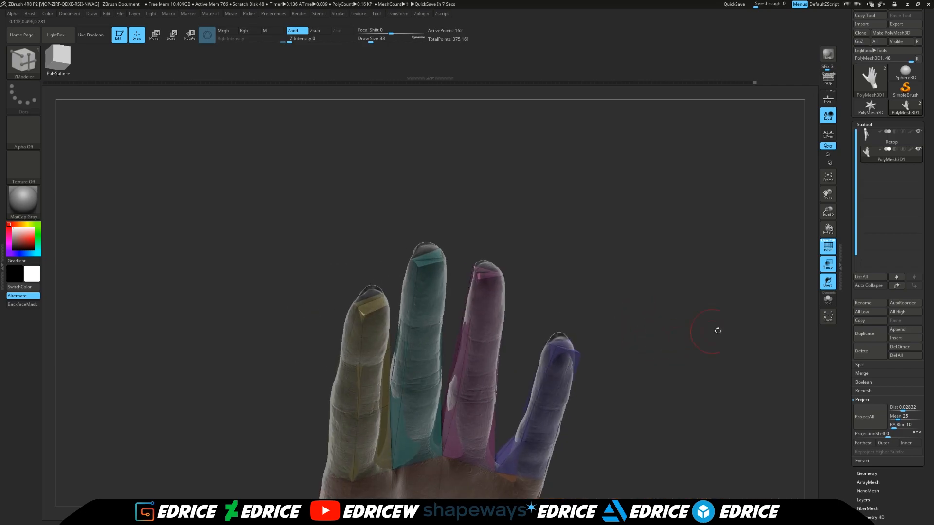
# Fit the tip points of the little finger block to the sculpted fingertip
pyautogui.moveTo(828, 212); pyautogui.dragTo(826, 265)
pyautogui.moveTo(828, 194); pyautogui.dragTo(755, 184)
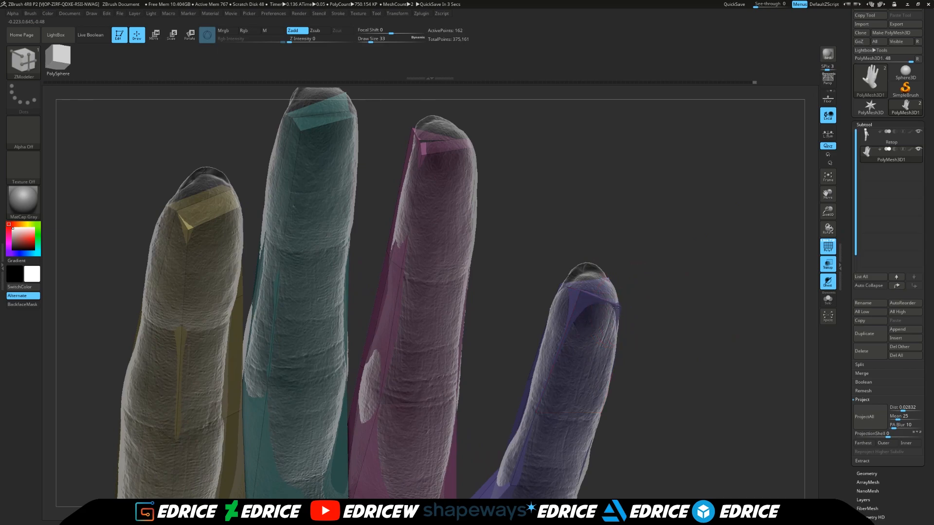
pyautogui.moveTo(698, 288); pyautogui.dragTo(657, 282)
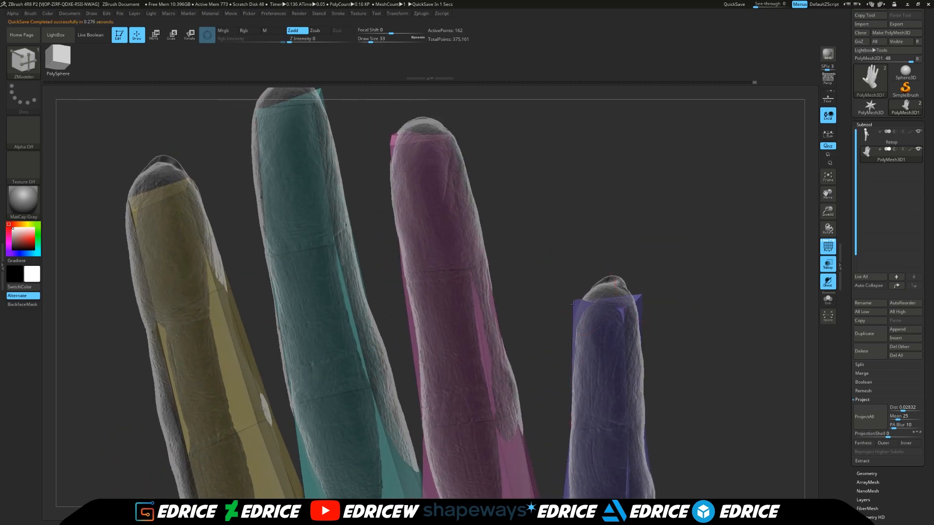
pyautogui.moveTo(681, 209); pyautogui.dragTo(650, 286)
pyautogui.moveTo(636, 252); pyautogui.dragTo(630, 256)
# Move the side and tip points of the ring and middle finger blocks closer to the sculpt
pyautogui.moveTo(676, 280)
pyautogui.mouseDown()
pyautogui.moveTo(389, 278)
pyautogui.moveTo(390, 286)
pyautogui.mouseUp()
pyautogui.moveTo(402, 343); pyautogui.dragTo(419, 285)
pyautogui.moveTo(445, 392); pyautogui.dragTo(493, 292)
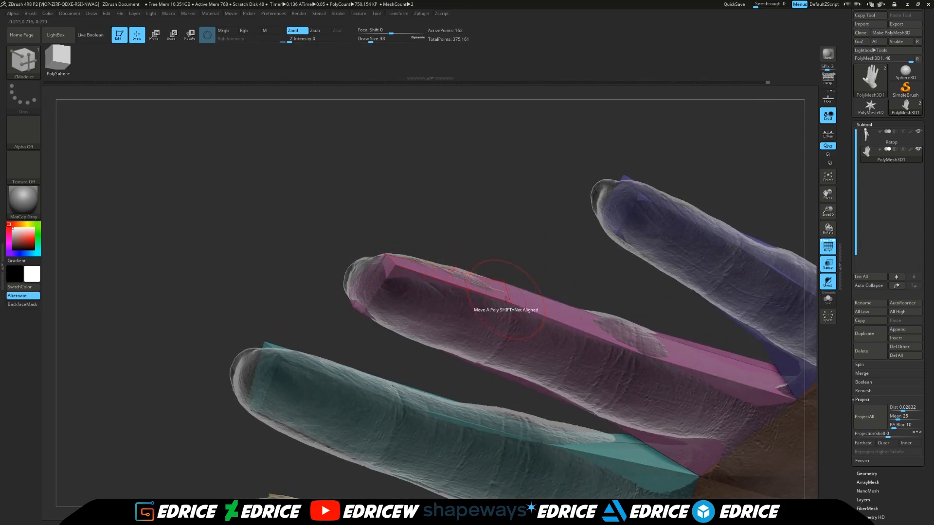
pyautogui.moveTo(538, 247); pyautogui.dragTo(387, 394)
pyautogui.moveTo(388, 394)
pyautogui.mouseDown(button='right')
pyautogui.moveTo(382, 418)
pyautogui.moveTo(369, 378)
pyautogui.mouseUp(button='right')
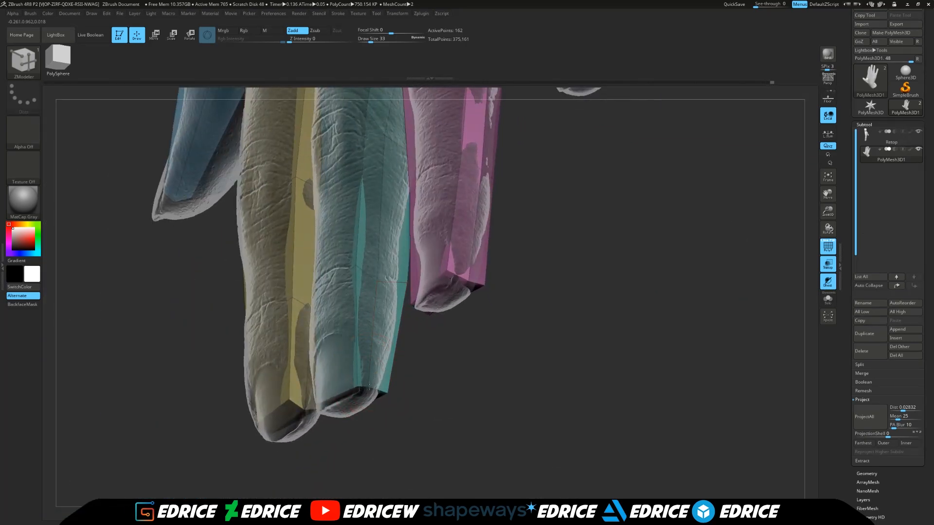
pyautogui.moveTo(387, 393); pyautogui.dragTo(382, 391)
# Insert lengthwise edge loops through the four finger blocks, running on across the palm section of the block mesh
pyautogui.moveTo(379, 390); pyautogui.dragTo(542, 364, button='right')
pyautogui.moveTo(793, 257); pyautogui.dragTo(734, 306, button='right')
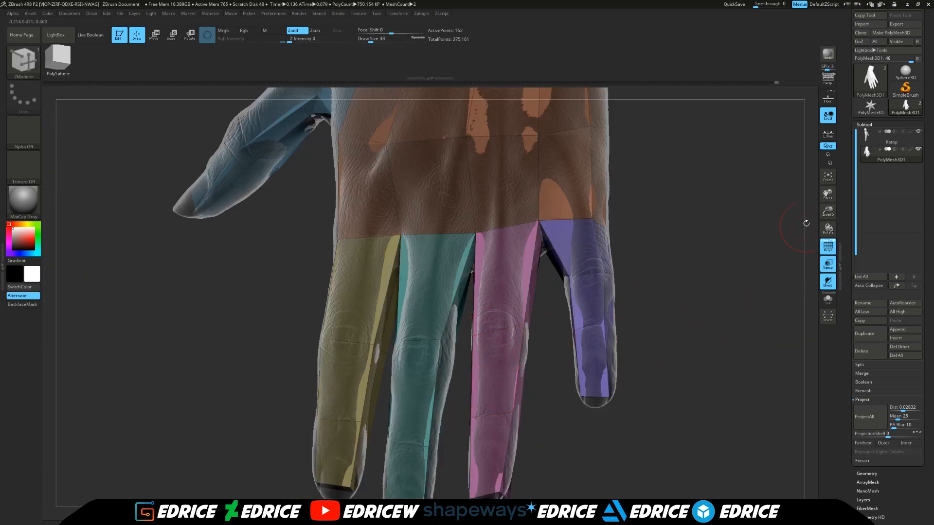
pyautogui.keyDown('ctrl'); pyautogui.moveTo(836, 211); pyautogui.dragTo(805, 174, button='right'); pyautogui.keyUp('ctrl')
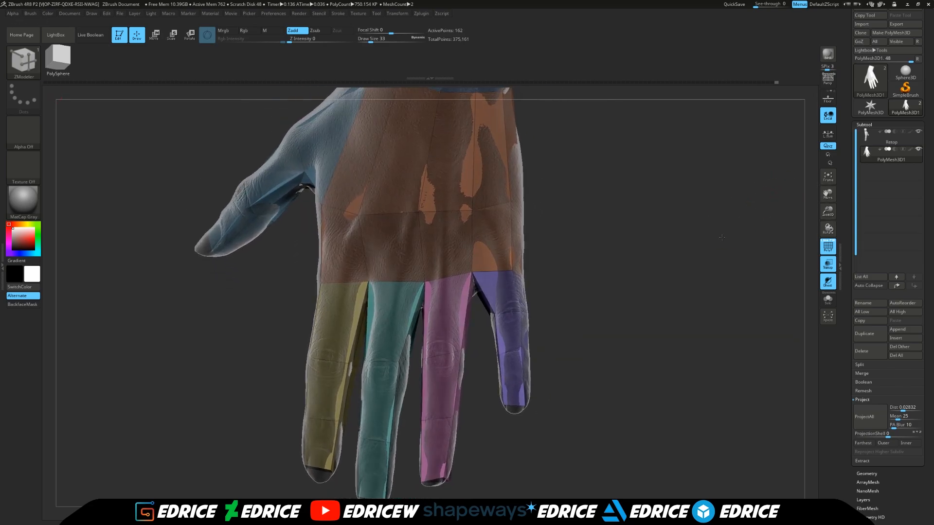
pyautogui.click(392, 283)
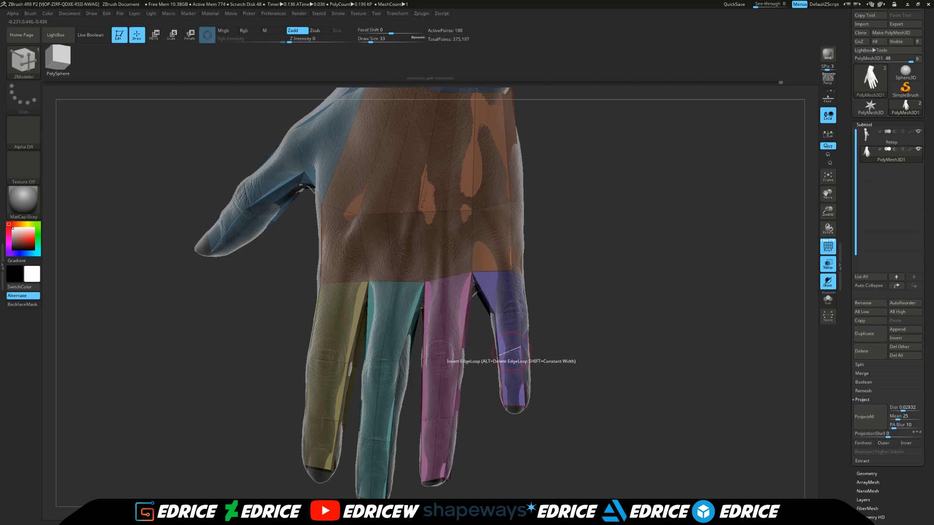
pyautogui.moveTo(586, 344); pyautogui.dragTo(609, 345)
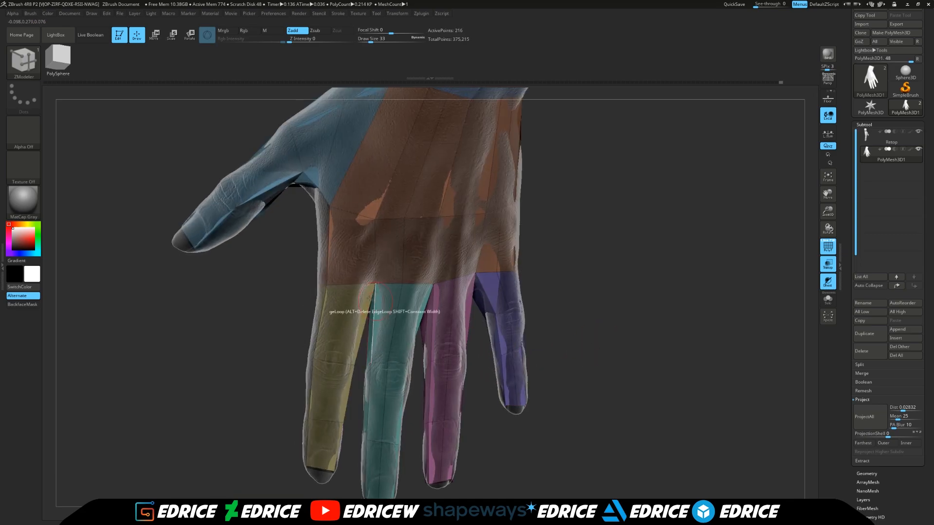
pyautogui.click(351, 282)
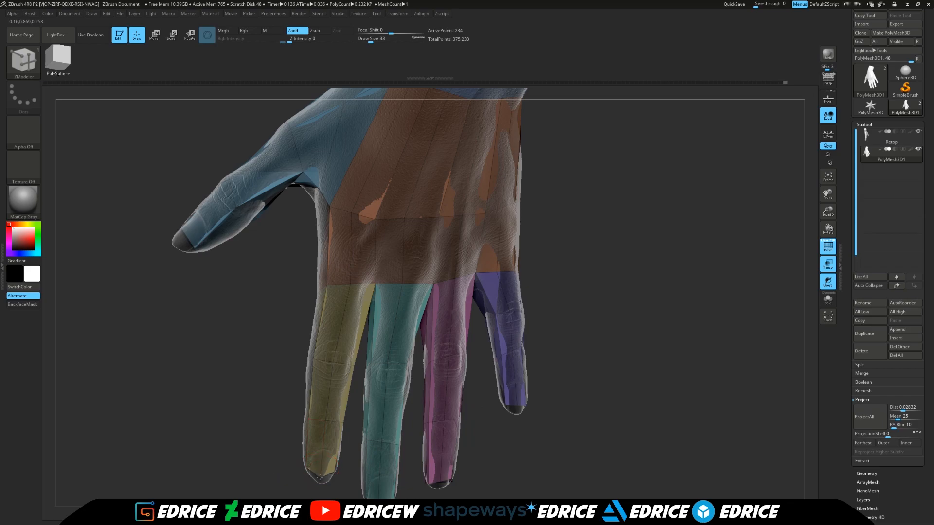
# Pull the new center points at the tips of the index, middle and ring finger blocks outward to round the ends
pyautogui.moveTo(339, 496); pyautogui.dragTo(591, 445)
pyautogui.moveTo(834, 211); pyautogui.dragTo(835, 241)
pyautogui.moveTo(829, 195); pyautogui.dragTo(907, 73)
pyautogui.moveTo(610, 262); pyautogui.dragTo(589, 287)
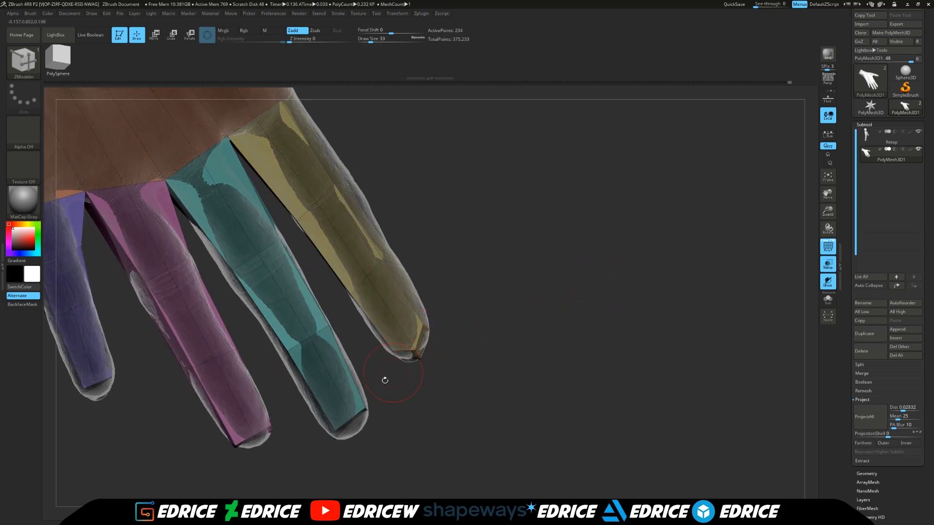
pyautogui.moveTo(375, 431); pyautogui.dragTo(362, 431)
pyautogui.moveTo(442, 427)
pyautogui.mouseDown()
pyautogui.moveTo(368, 428)
pyautogui.moveTo(379, 399)
pyautogui.mouseUp()
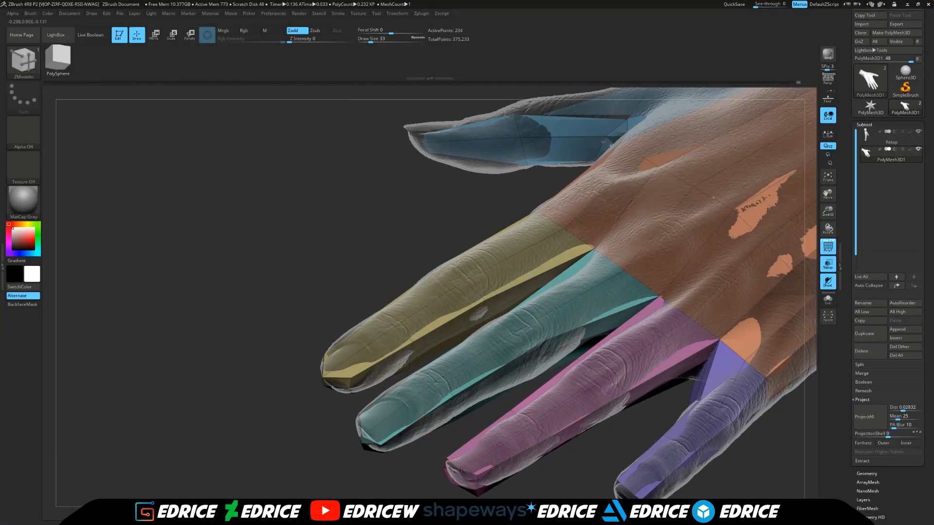
pyautogui.moveTo(450, 492); pyautogui.dragTo(489, 458)
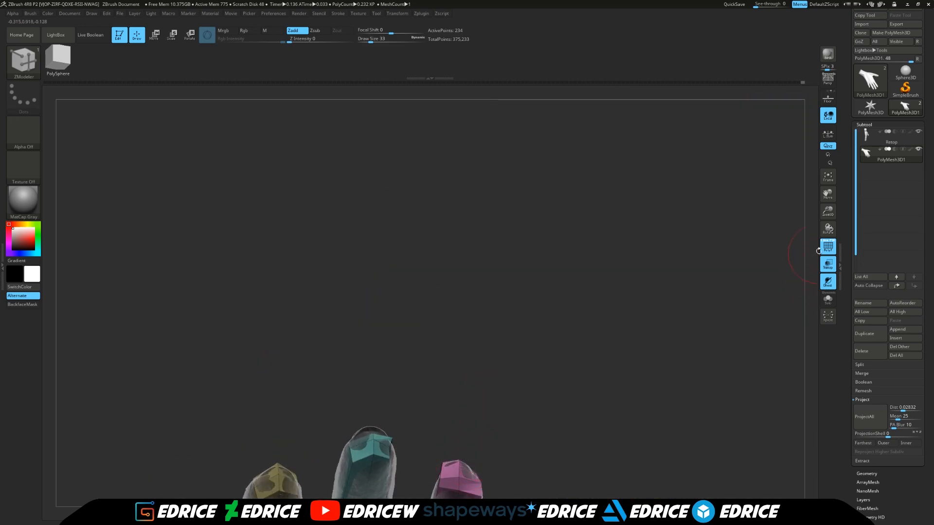
# Pull the center points at the little finger block's tip out to the sculpted fingertip
pyautogui.moveTo(829, 214); pyautogui.dragTo(626, 210)
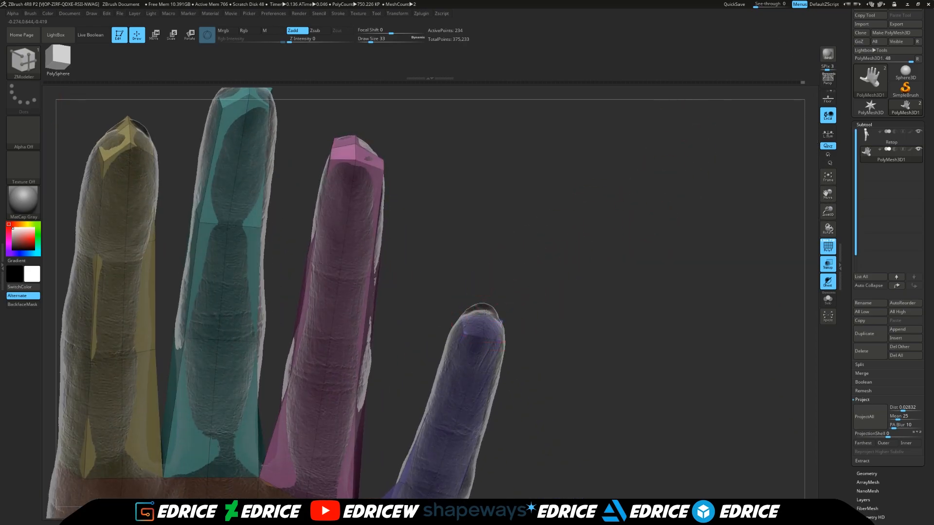
pyautogui.moveTo(513, 305); pyautogui.dragTo(491, 275)
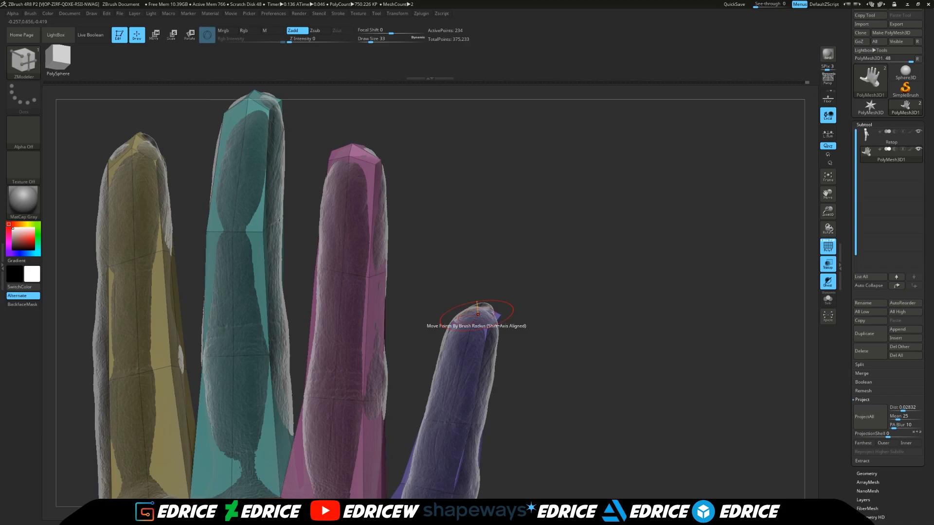
pyautogui.moveTo(547, 309); pyautogui.dragTo(706, 270)
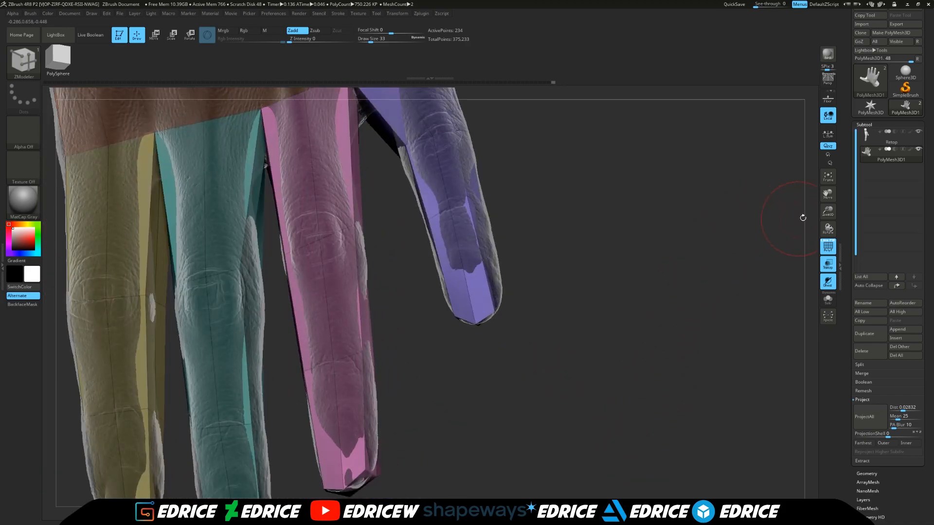
# Adjust the points where the little finger block meets the outer edge of the palm
pyautogui.click(830, 180)
pyautogui.moveTo(788, 226); pyautogui.dragTo(590, 317)
pyautogui.moveTo(832, 219); pyautogui.dragTo(831, 266)
pyautogui.moveTo(829, 196); pyautogui.dragTo(748, 160)
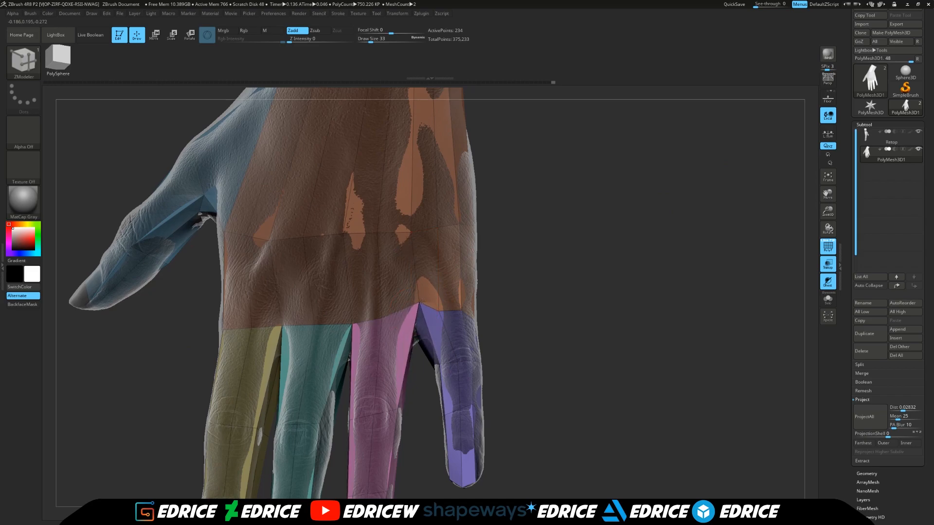
pyautogui.moveTo(572, 286)
pyautogui.mouseDown()
pyautogui.moveTo(503, 293)
pyautogui.moveTo(549, 328)
pyautogui.mouseUp()
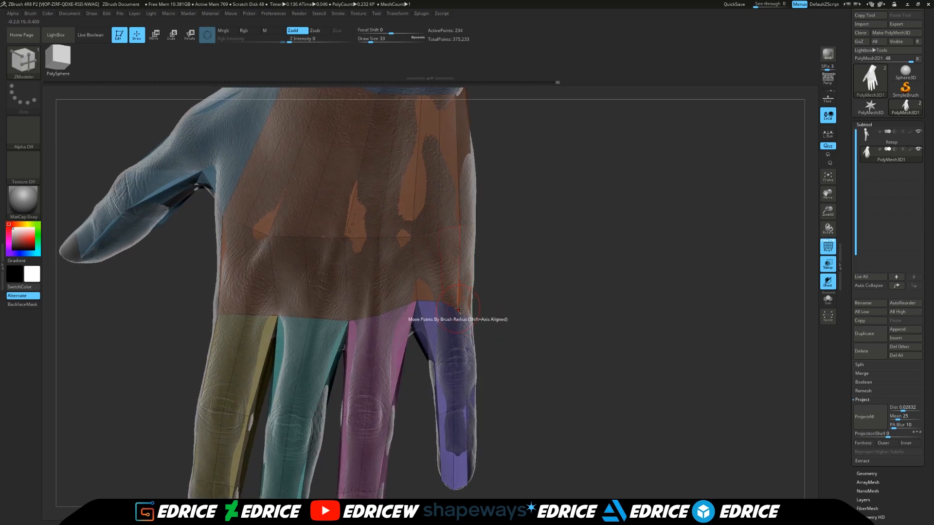
pyautogui.moveTo(501, 304)
pyautogui.mouseDown()
pyautogui.moveTo(379, 310)
pyautogui.moveTo(402, 312)
pyautogui.mouseUp()
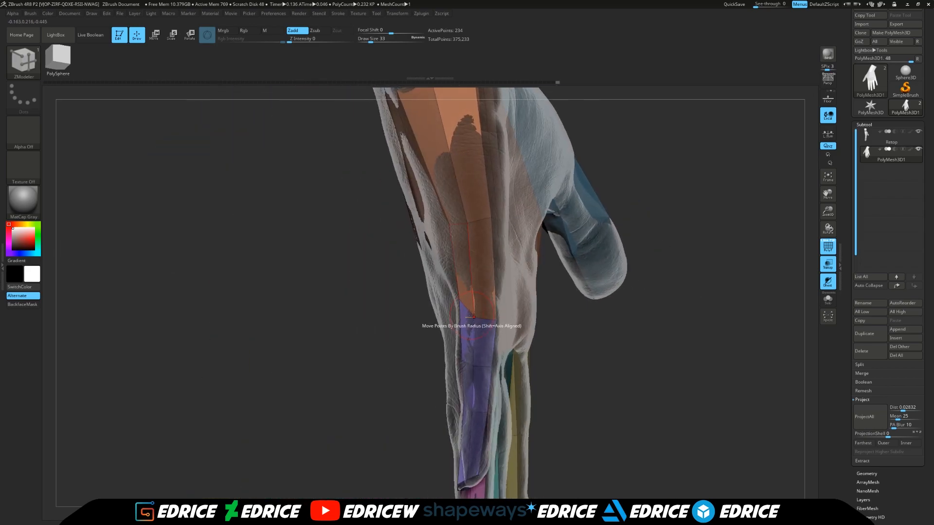
pyautogui.moveTo(472, 304); pyautogui.dragTo(478, 312)
# Reposition the points at the finger bases on the palm side and project the block mesh onto the sculpt with Project All
pyautogui.moveTo(579, 312); pyautogui.dragTo(486, 304)
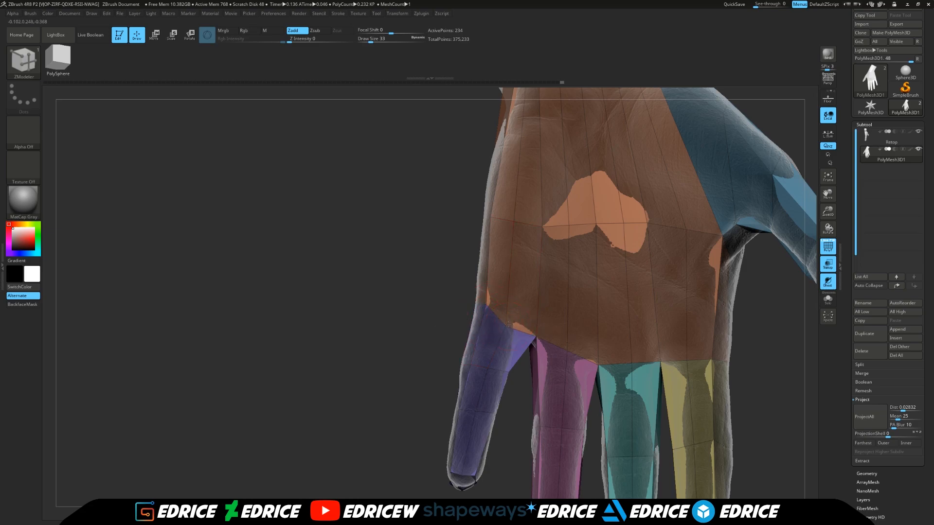
pyautogui.moveTo(598, 366); pyautogui.dragTo(596, 365)
pyautogui.moveTo(776, 368); pyautogui.dragTo(789, 339)
pyautogui.moveTo(744, 377); pyautogui.dragTo(711, 365)
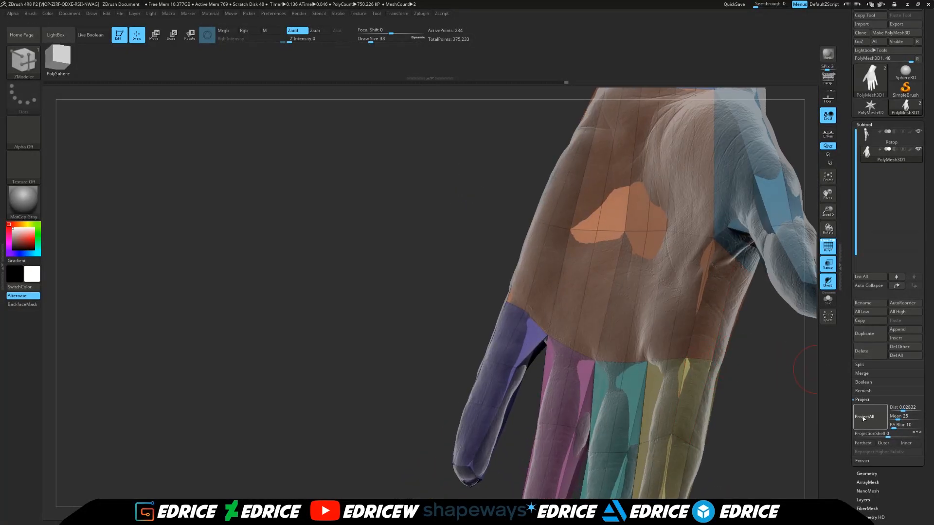
pyautogui.moveTo(756, 410); pyautogui.dragTo(778, 400)
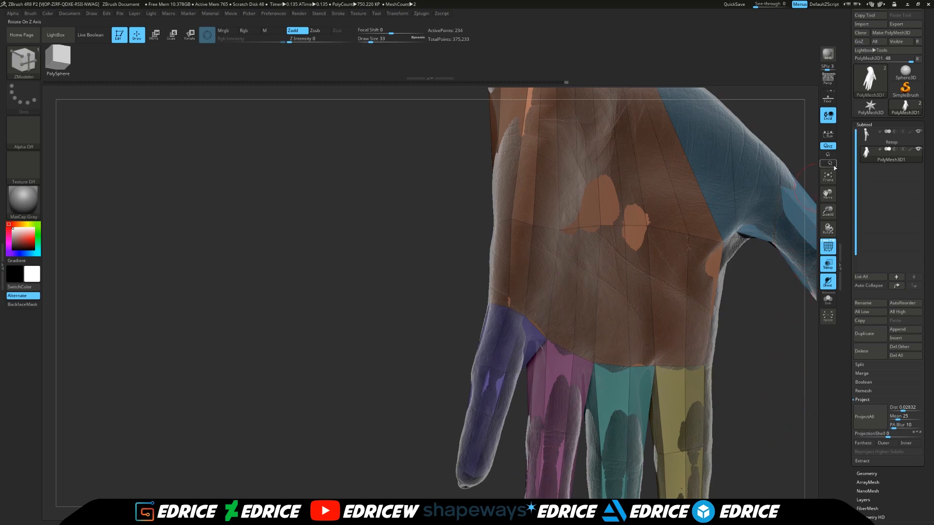
# Hide the sculpted hand and even out the block mesh points around the outer side of the wrist
pyautogui.click(829, 181)
pyautogui.moveTo(703, 356); pyautogui.dragTo(768, 368)
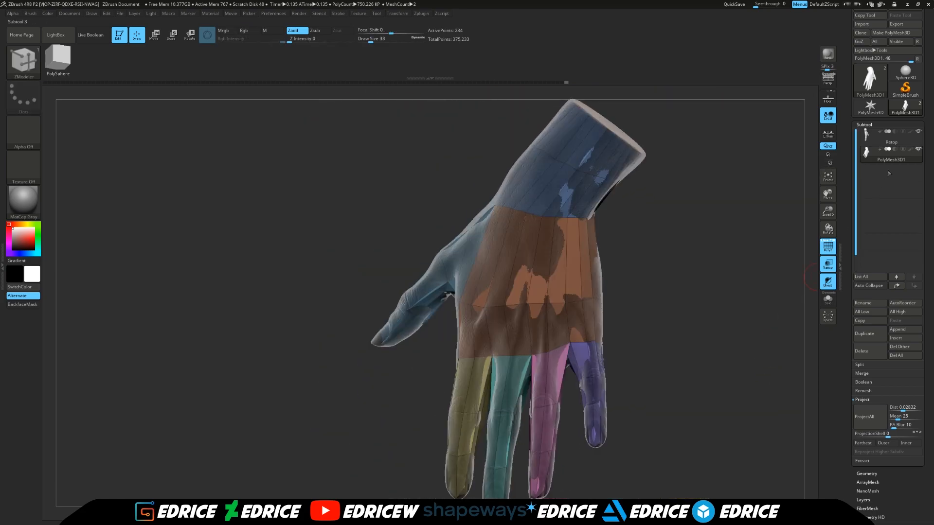
pyautogui.click(919, 132)
pyautogui.moveTo(752, 219); pyautogui.dragTo(696, 312)
pyautogui.moveTo(743, 334)
pyautogui.mouseDown()
pyautogui.moveTo(749, 325)
pyautogui.moveTo(701, 285)
pyautogui.moveTo(657, 224)
pyautogui.moveTo(609, 190)
pyautogui.mouseUp()
pyautogui.press('shift')
pyautogui.moveTo(728, 360)
pyautogui.mouseDown()
pyautogui.moveTo(692, 214)
pyautogui.moveTo(626, 214)
pyautogui.mouseUp()
pyautogui.moveTo(689, 257); pyautogui.dragTo(737, 295)
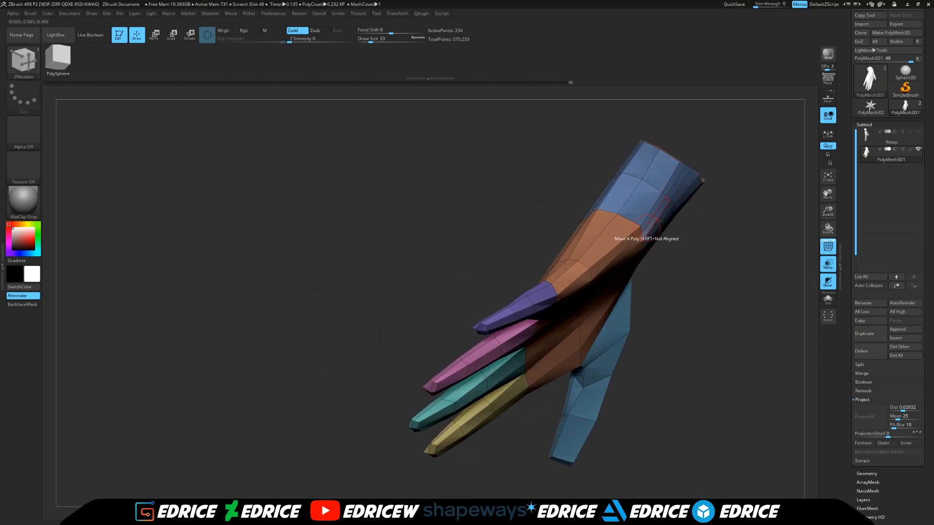
# Move the points along the border between the palm and wrist polygroups on the little-finger side to straighten it
pyautogui.press('shift')
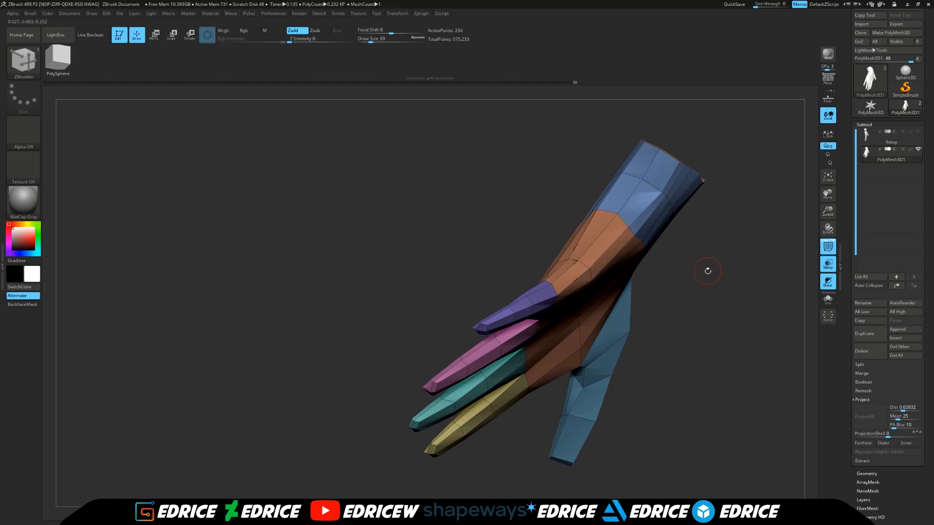
pyautogui.moveTo(709, 267); pyautogui.dragTo(625, 231)
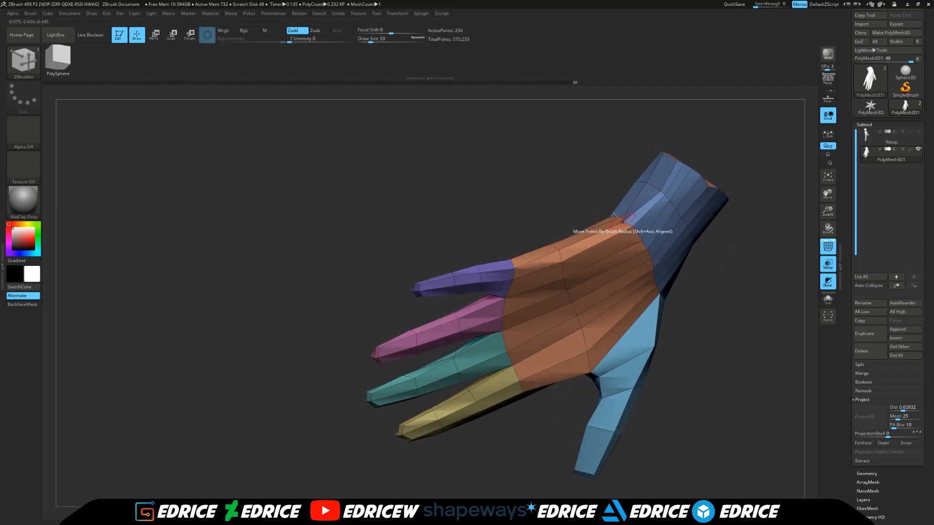
pyautogui.moveTo(648, 223); pyautogui.dragTo(759, 310)
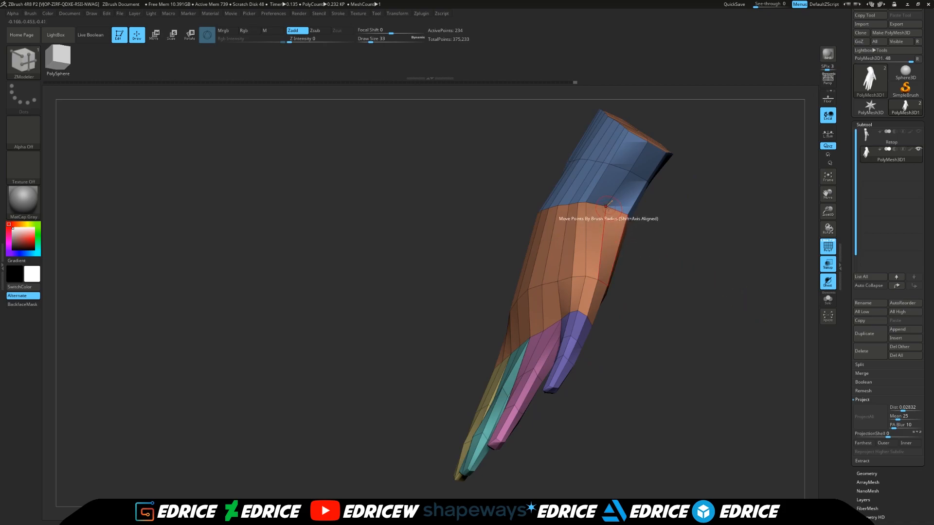
pyautogui.moveTo(678, 219); pyautogui.dragTo(652, 219)
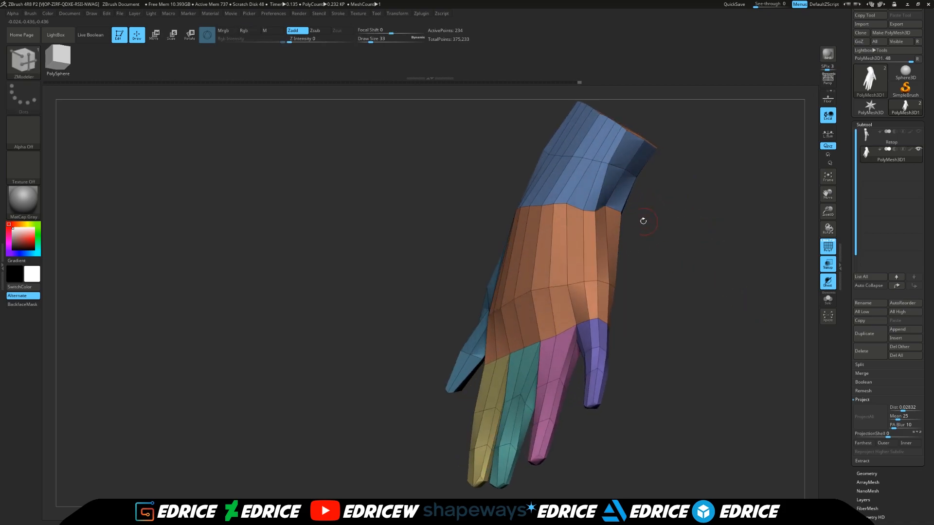
pyautogui.press('shift')
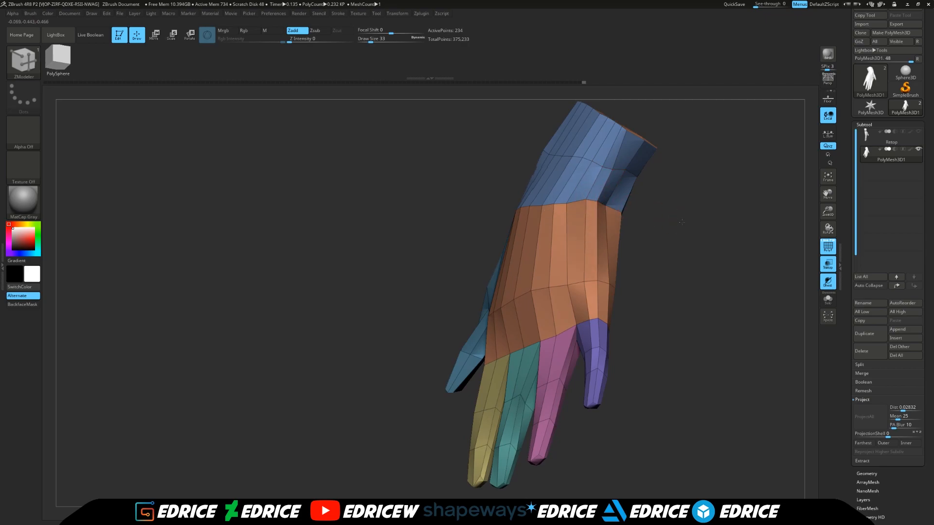
pyautogui.moveTo(684, 222); pyautogui.dragTo(623, 209)
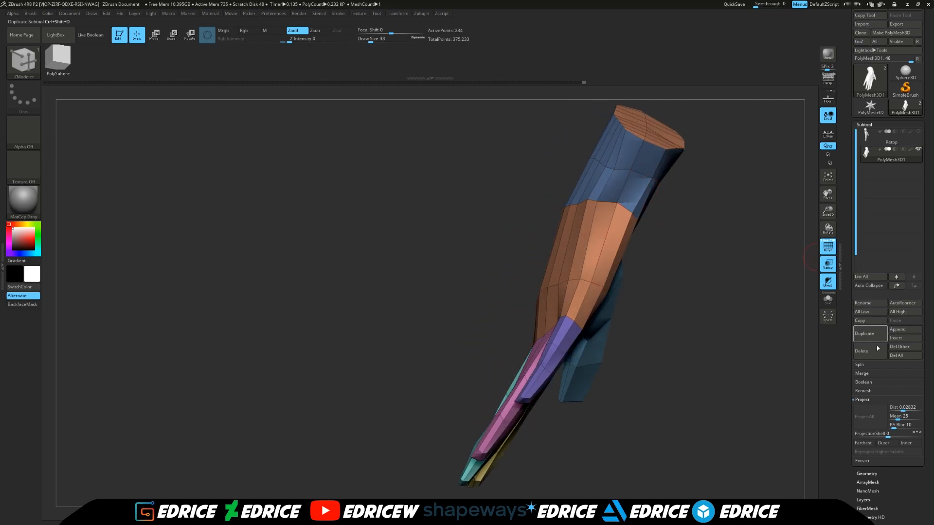
# Show the sculpted hand again and adjust the points along the palm-wrist border on the little-finger side to match it
pyautogui.click(918, 132)
pyautogui.moveTo(751, 195); pyautogui.dragTo(835, 207)
pyautogui.moveTo(642, 218); pyautogui.dragTo(625, 214)
pyautogui.moveTo(713, 237); pyautogui.dragTo(643, 221)
pyautogui.moveTo(643, 221); pyautogui.dragTo(638, 221, button='right')
pyautogui.moveTo(639, 222); pyautogui.dragTo(665, 232)
pyautogui.moveTo(584, 237); pyautogui.dragTo(630, 245)
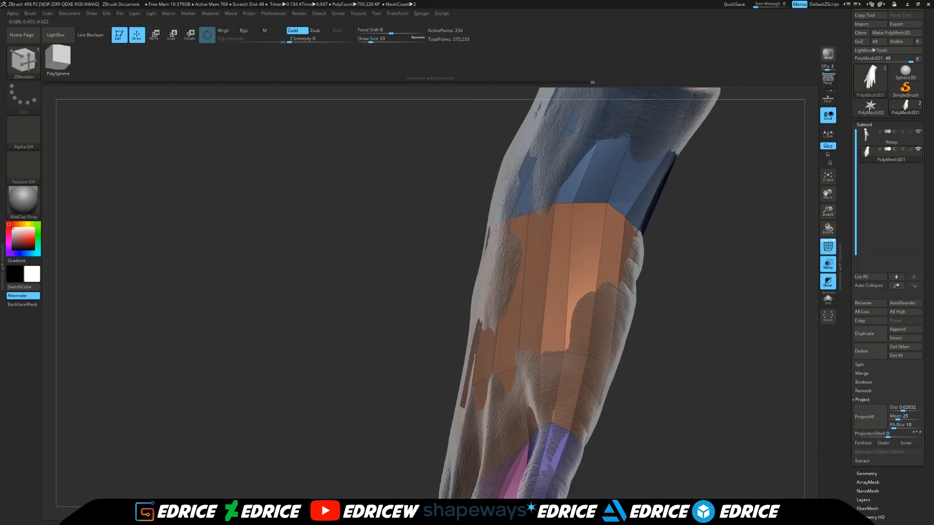
pyautogui.moveTo(763, 350); pyautogui.dragTo(710, 262)
pyautogui.moveTo(659, 219); pyautogui.dragTo(646, 217)
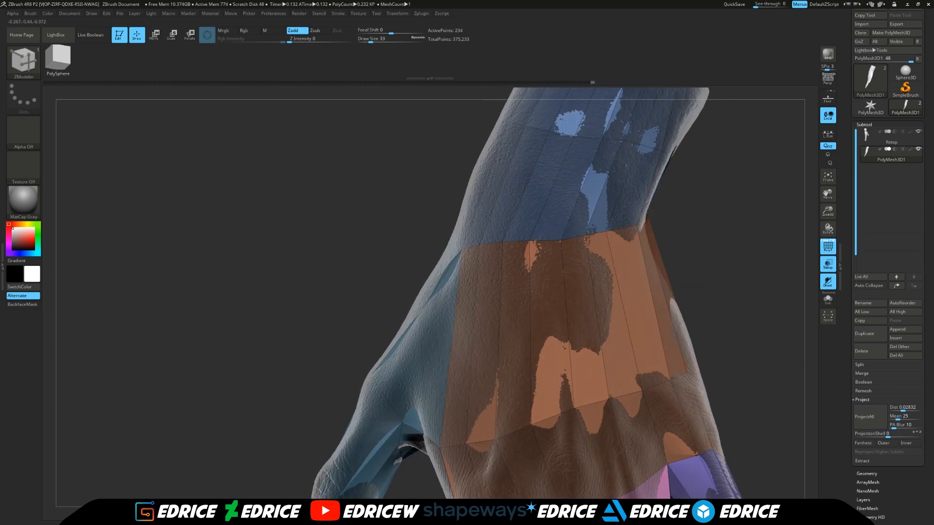
pyautogui.moveTo(705, 240); pyautogui.dragTo(686, 225)
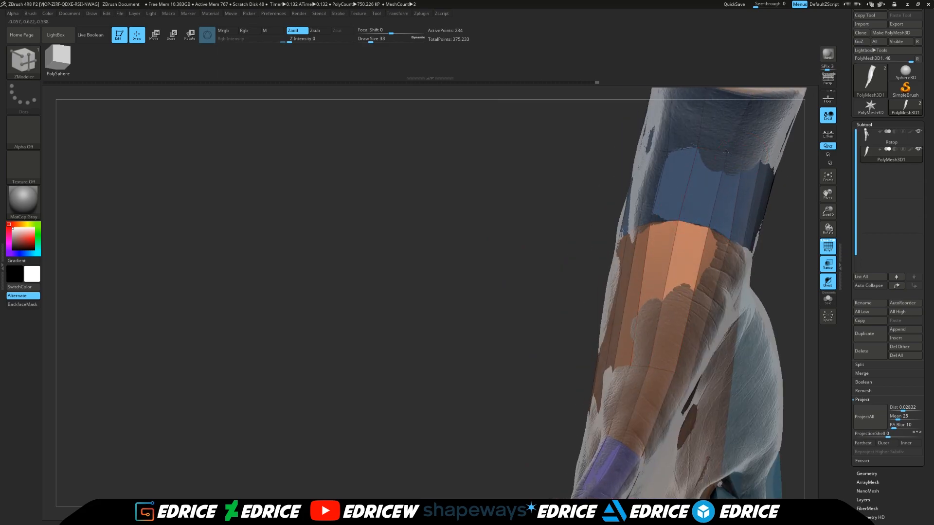
# Adjust the points around the cut end of the wrist to follow the sculpt's rim and project the block mesh with Project All
pyautogui.moveTo(819, 180); pyautogui.dragTo(766, 290)
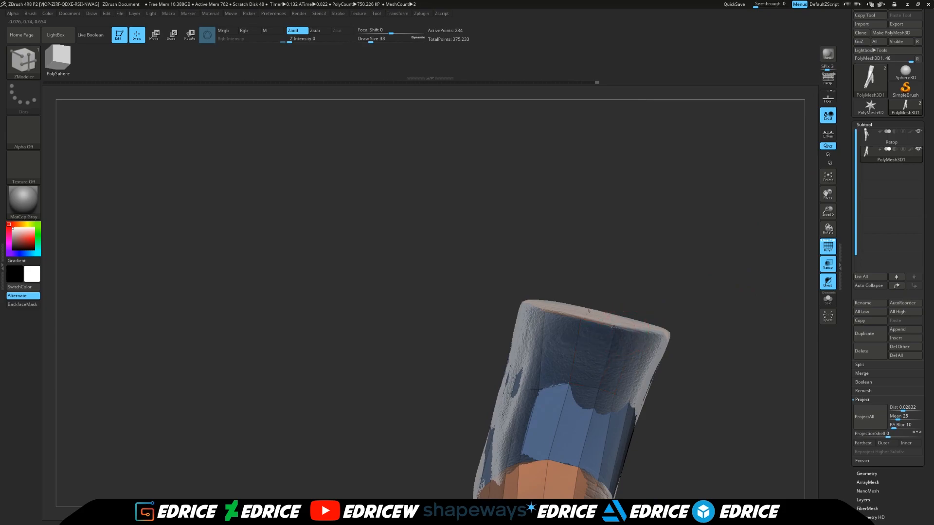
pyautogui.moveTo(644, 327); pyautogui.dragTo(616, 325)
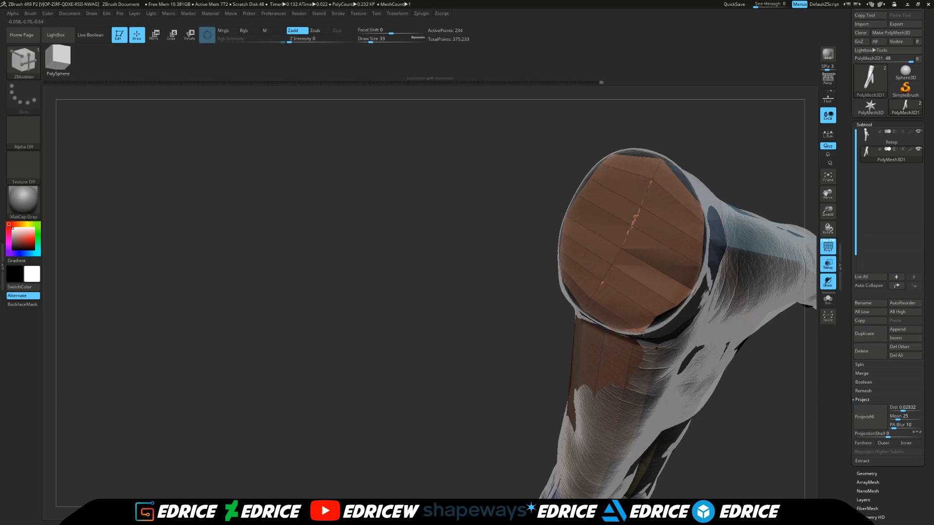
pyautogui.moveTo(730, 374); pyautogui.dragTo(803, 333)
pyautogui.moveTo(810, 248); pyautogui.dragTo(698, 319)
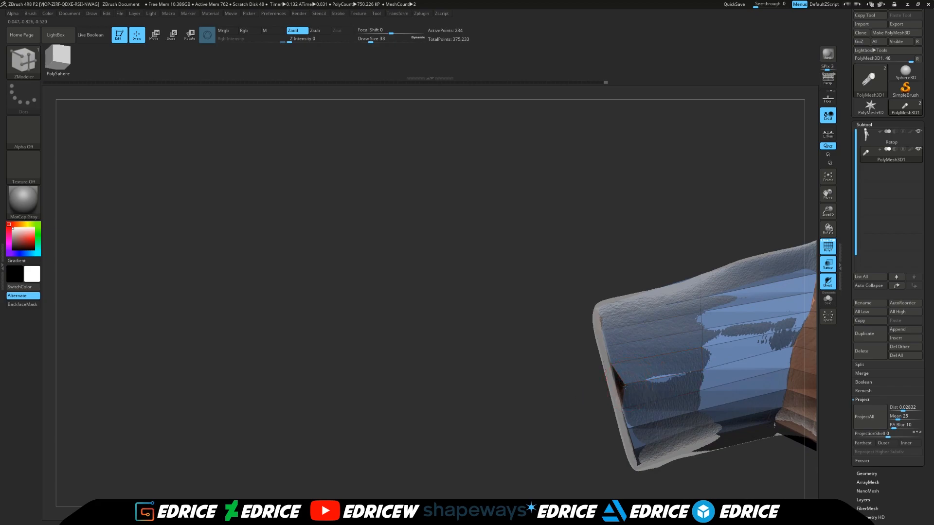
pyautogui.moveTo(617, 388); pyautogui.dragTo(685, 393)
pyautogui.moveTo(716, 323); pyautogui.dragTo(601, 301)
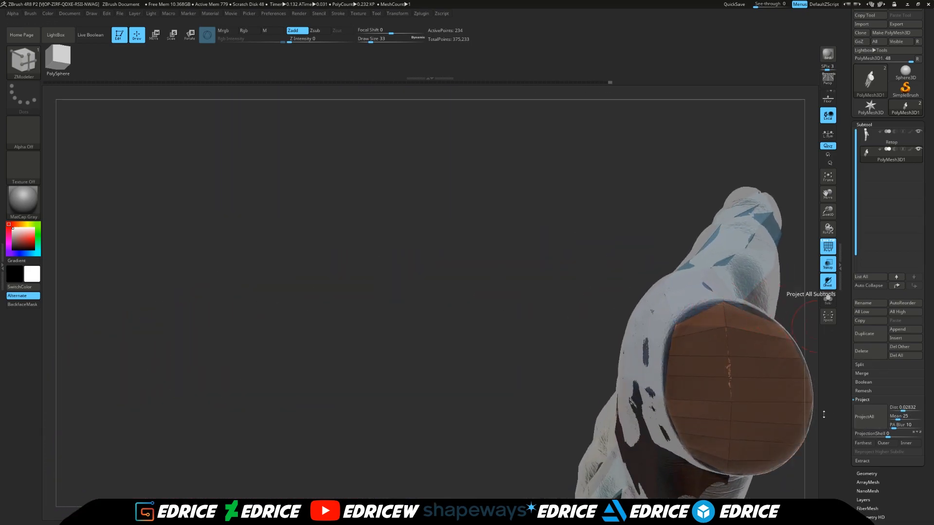
pyautogui.moveTo(507, 379); pyautogui.dragTo(608, 350)
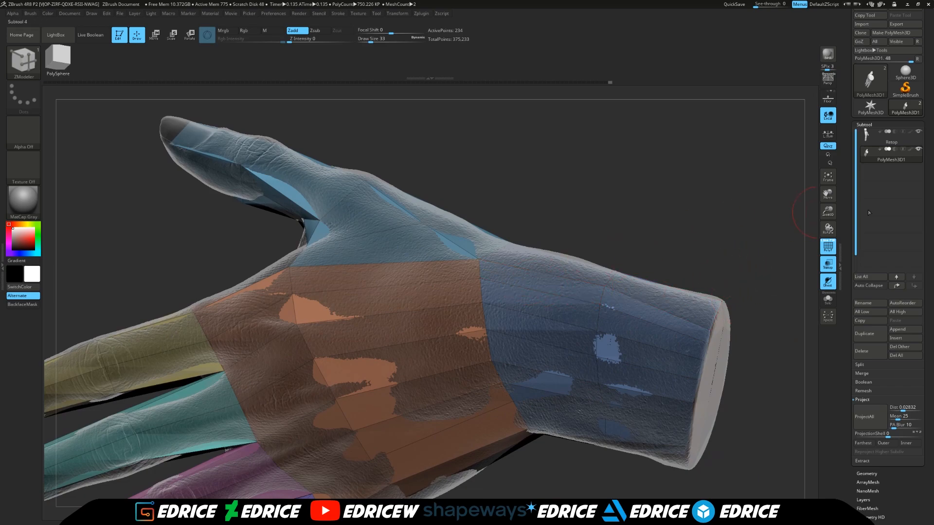
# Hide the sculpted hand and insert an edge loop across the palm block, midway between the knuckles and the wrist
pyautogui.moveTo(831, 214); pyautogui.dragTo(800, 161)
pyautogui.moveTo(759, 209); pyautogui.dragTo(746, 166)
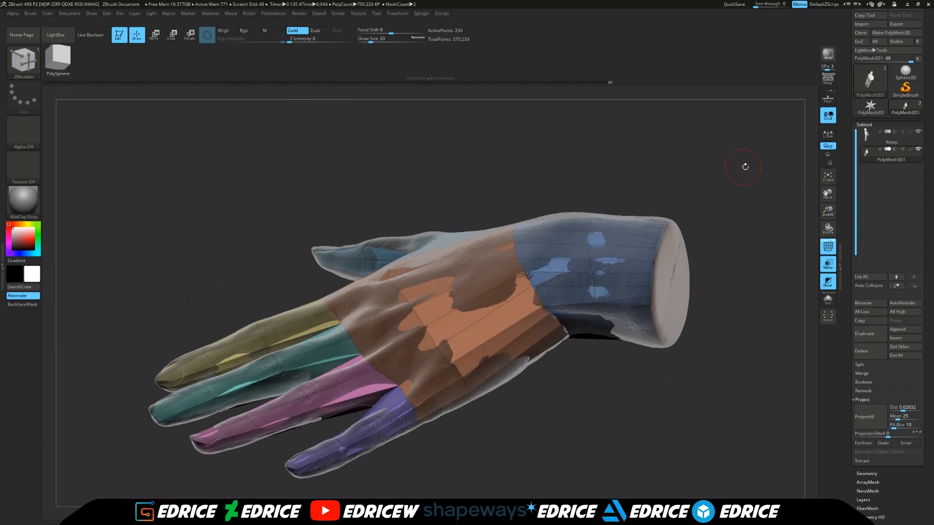
pyautogui.click(919, 134)
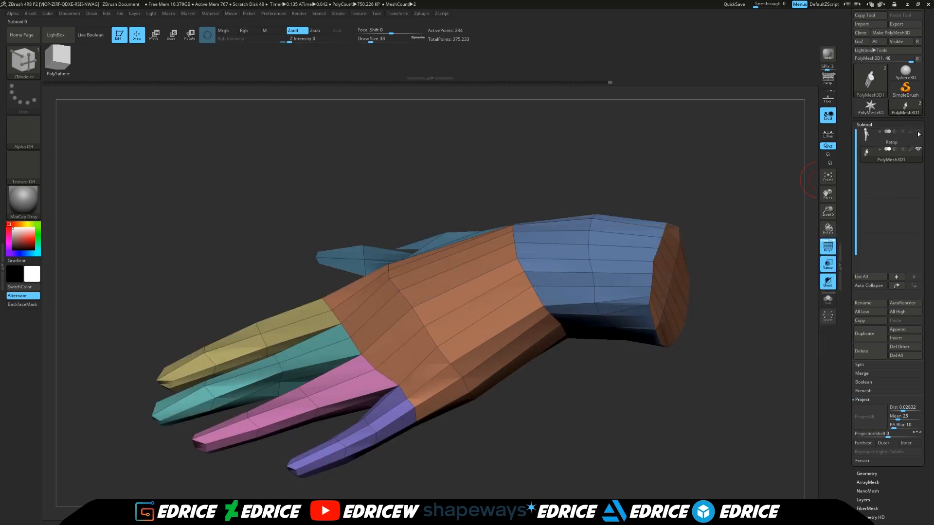
pyautogui.moveTo(761, 391); pyautogui.dragTo(623, 285)
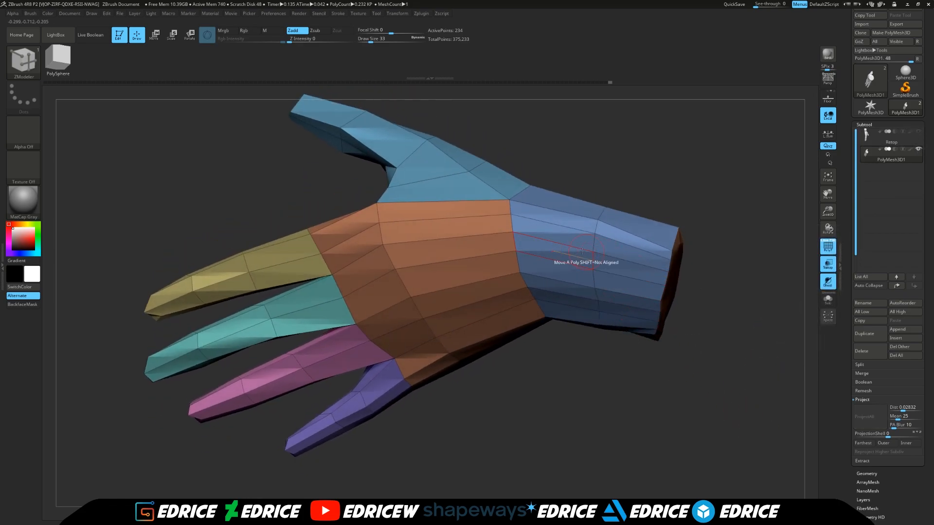
pyautogui.click(461, 258)
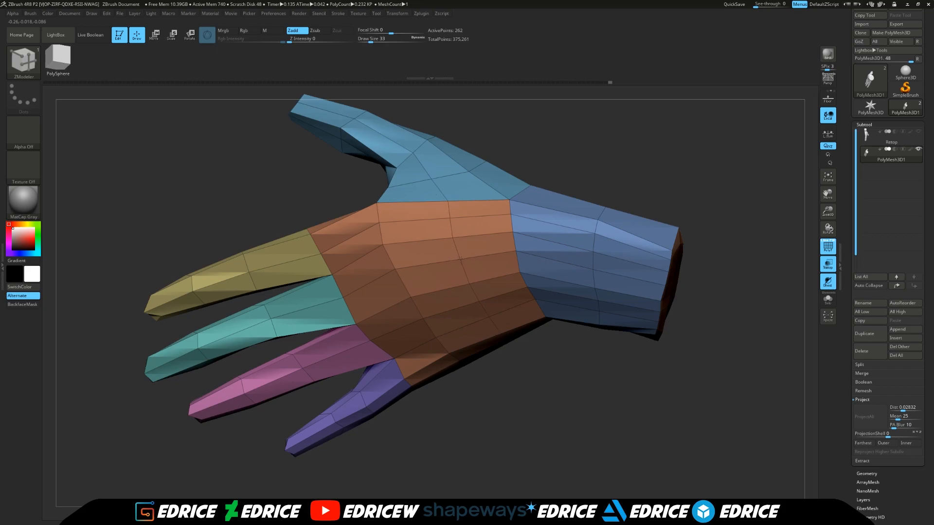
# Show the sculpted hand and adjust the block mesh points around the base of the thumb
pyautogui.moveTo(711, 213); pyautogui.dragTo(828, 229)
pyautogui.moveTo(828, 195); pyautogui.dragTo(892, 142)
pyautogui.click(918, 132)
pyautogui.moveTo(316, 408)
pyautogui.mouseDown()
pyautogui.moveTo(419, 421)
pyautogui.moveTo(370, 432)
pyautogui.moveTo(401, 430)
pyautogui.moveTo(433, 367)
pyautogui.moveTo(312, 416)
pyautogui.mouseUp()
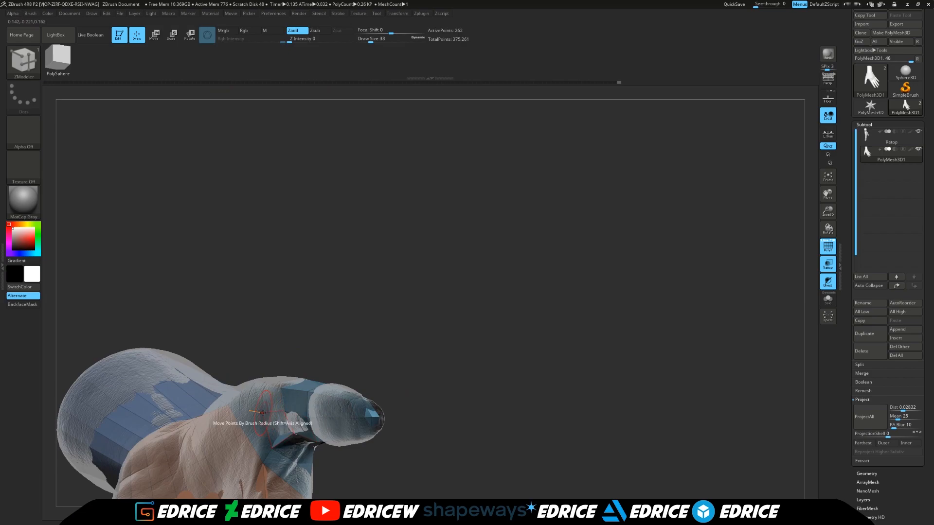
pyautogui.moveTo(406, 378); pyautogui.dragTo(403, 339)
pyautogui.moveTo(406, 338); pyautogui.dragTo(437, 335, button='right')
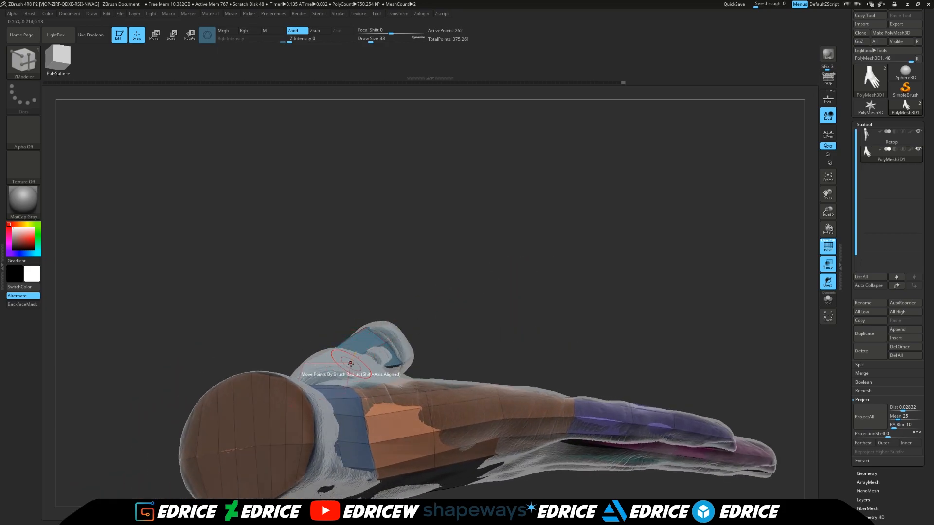
pyautogui.moveTo(354, 351); pyautogui.dragTo(336, 398, button='right')
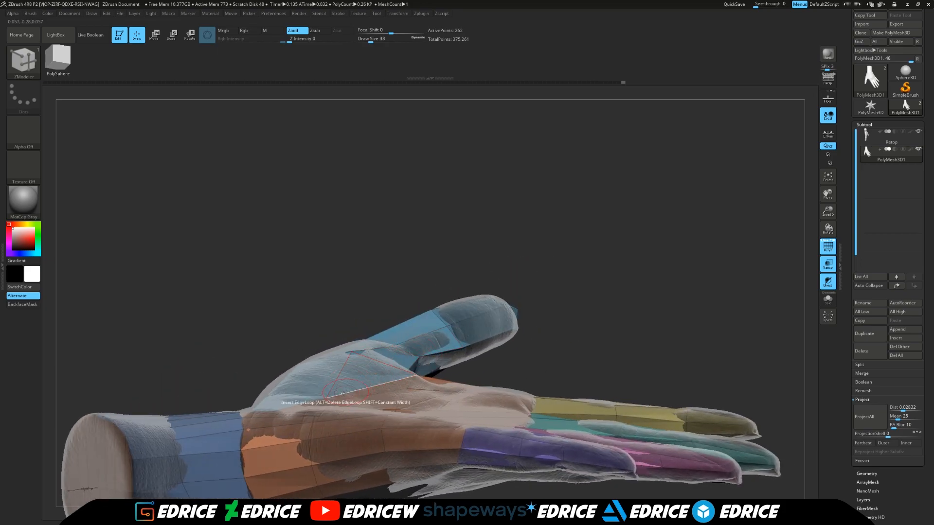
pyautogui.moveTo(323, 362)
pyautogui.mouseDown(button='right')
pyautogui.moveTo(325, 336)
pyautogui.moveTo(350, 314)
pyautogui.mouseUp(button='right')
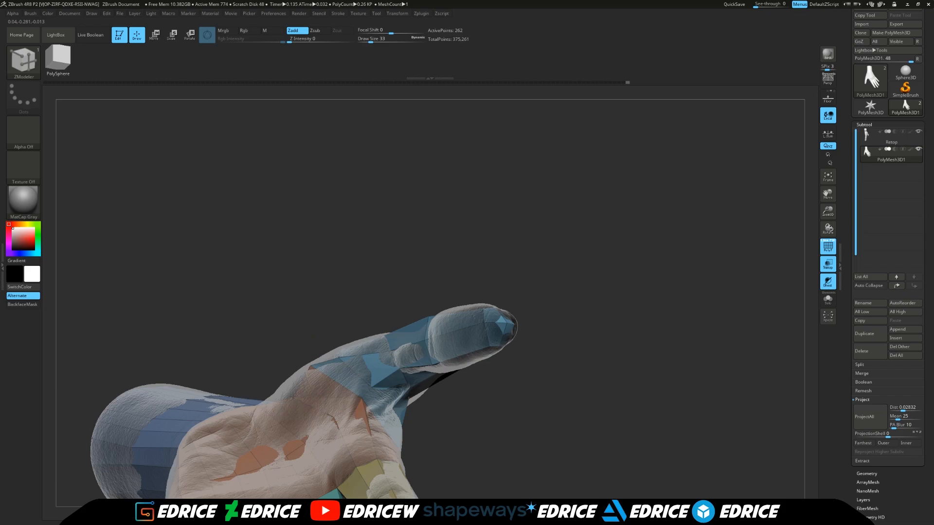
# Reposition the palm-side points where the thumb muscle meets the palm to follow the sculpt
pyautogui.moveTo(272, 359); pyautogui.dragTo(278, 362, button='right')
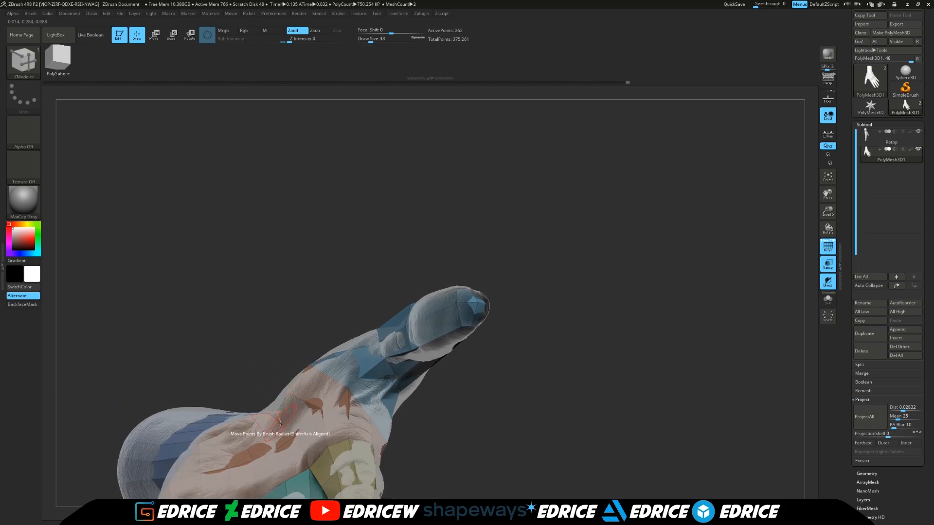
pyautogui.moveTo(267, 410); pyautogui.dragTo(271, 384, button='right')
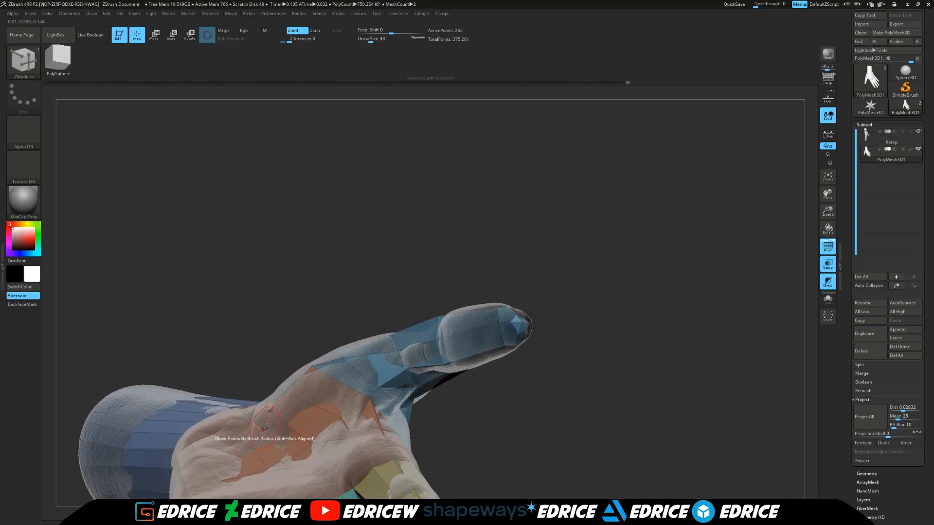
pyautogui.moveTo(259, 422)
pyautogui.mouseDown(button='right')
pyautogui.moveTo(271, 423)
pyautogui.moveTo(253, 430)
pyautogui.mouseUp(button='right')
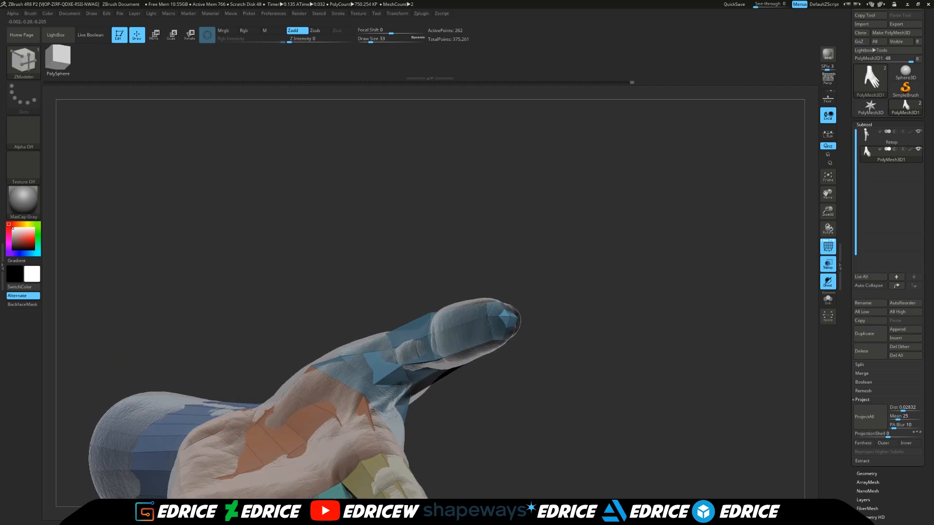
pyautogui.moveTo(263, 381); pyautogui.dragTo(243, 406, button='right')
pyautogui.moveTo(404, 389); pyautogui.dragTo(411, 380, button='right')
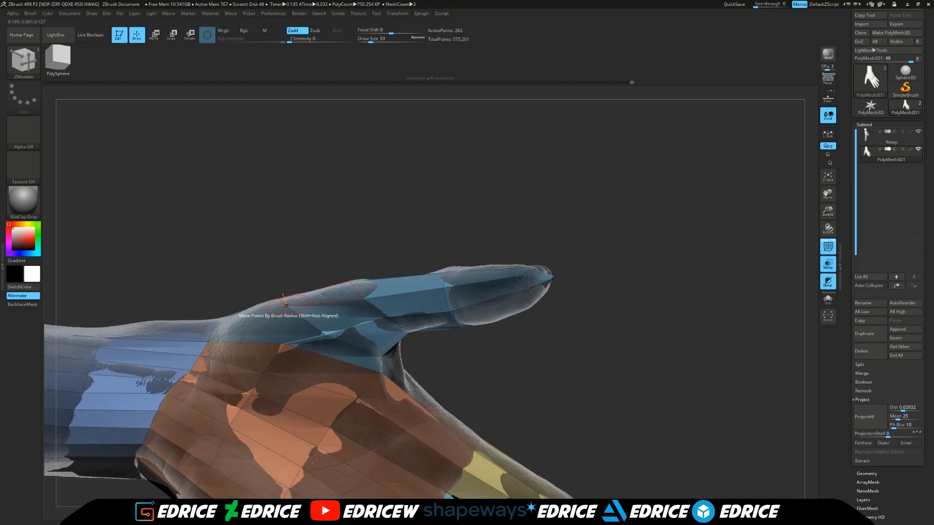
# Adjust the points along the outer side of the thumb and project the block mesh onto the sculpt with Project All
pyautogui.moveTo(320, 260); pyautogui.dragTo(762, 296)
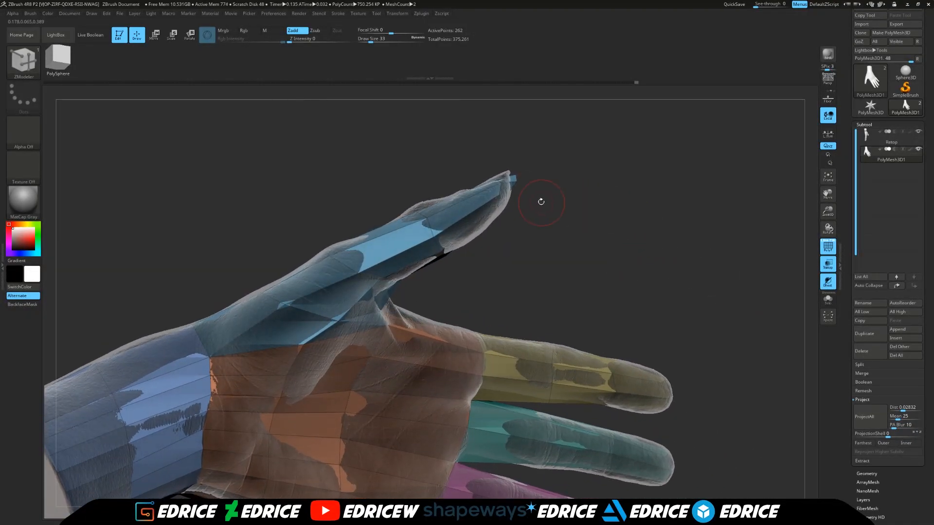
pyautogui.moveTo(555, 210); pyautogui.dragTo(540, 284)
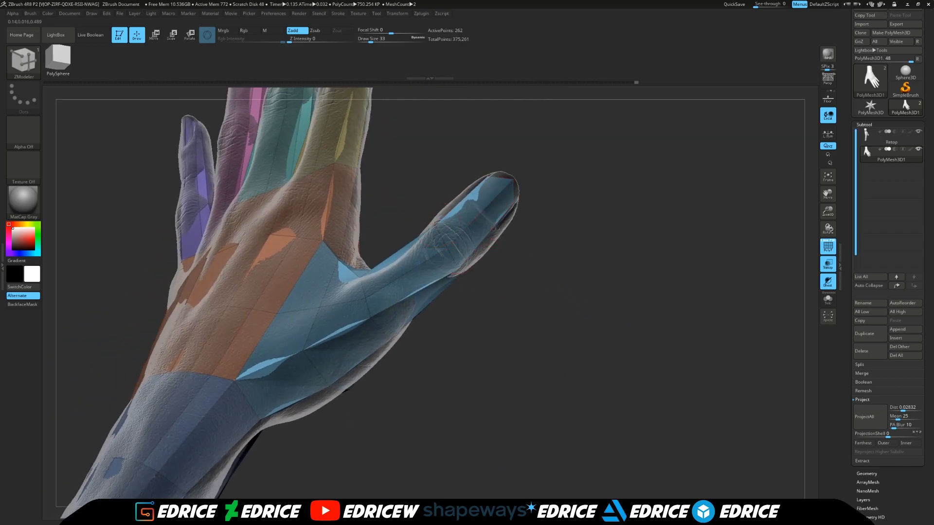
pyautogui.moveTo(566, 345); pyautogui.dragTo(490, 251)
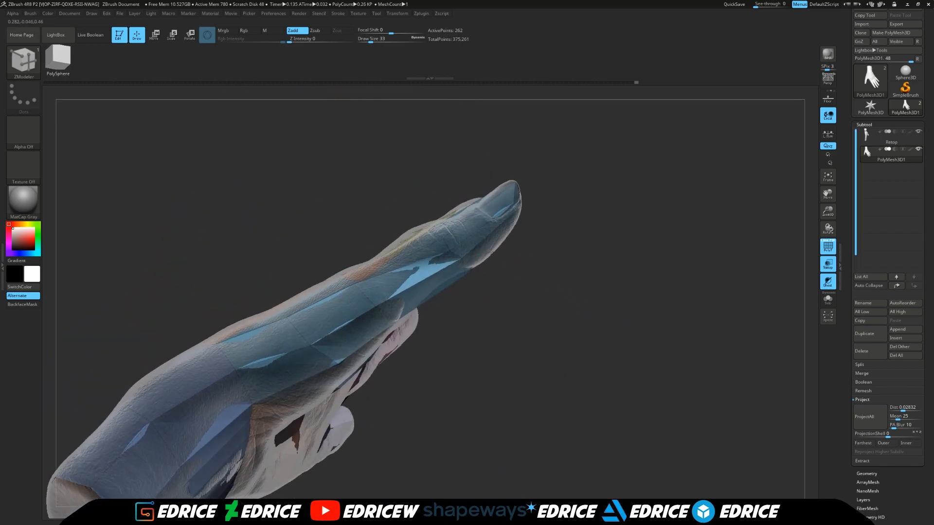
pyautogui.moveTo(495, 302); pyautogui.dragTo(492, 253)
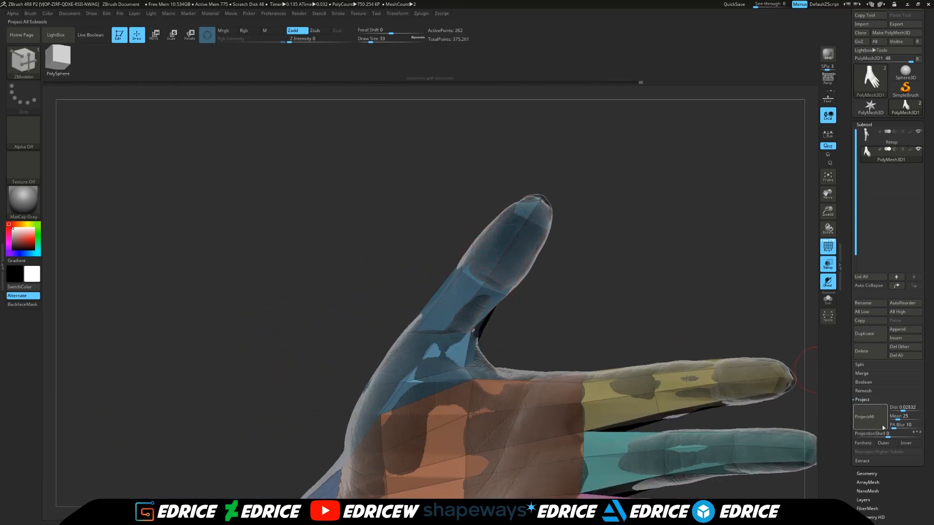
pyautogui.moveTo(703, 336); pyautogui.dragTo(669, 433)
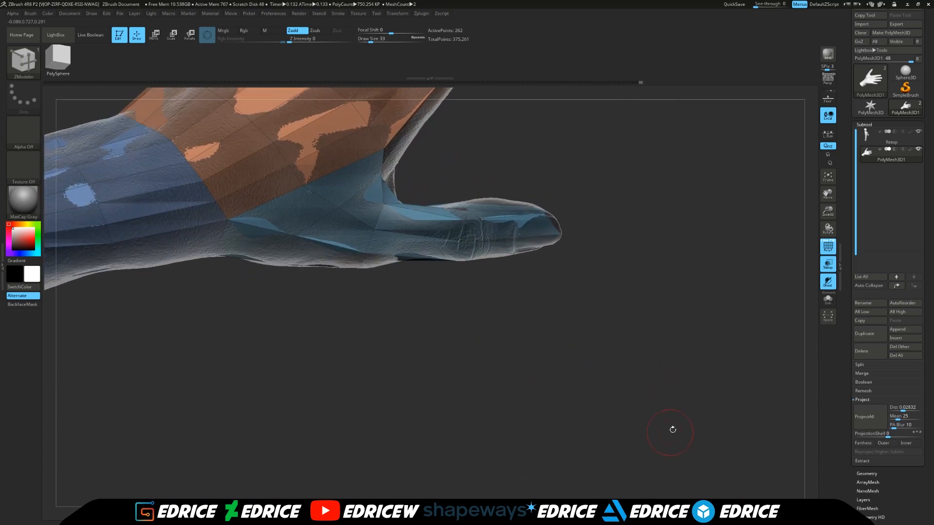
# Insert an edge loop across the palm block between the thumb base and the finger bases
pyautogui.moveTo(825, 194); pyautogui.dragTo(903, 236)
pyautogui.moveTo(576, 438); pyautogui.dragTo(639, 173)
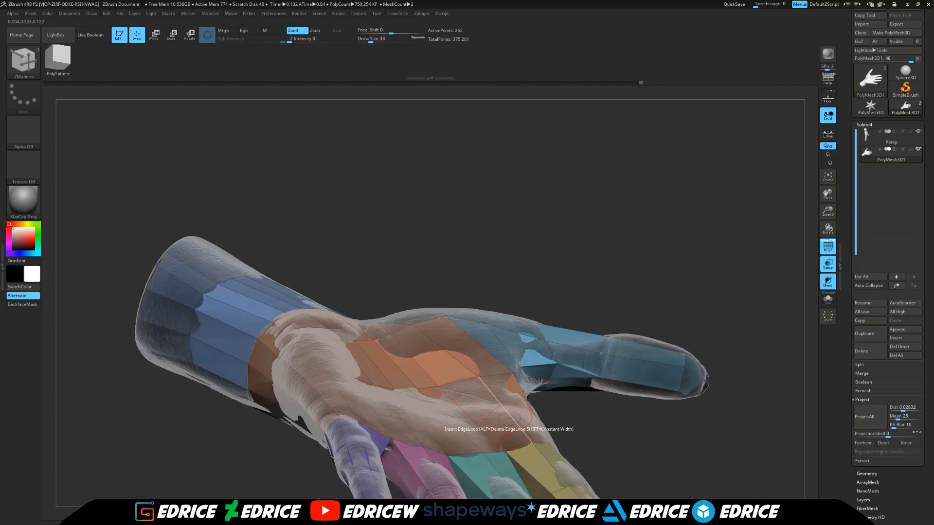
pyautogui.moveTo(691, 253); pyautogui.dragTo(783, 402)
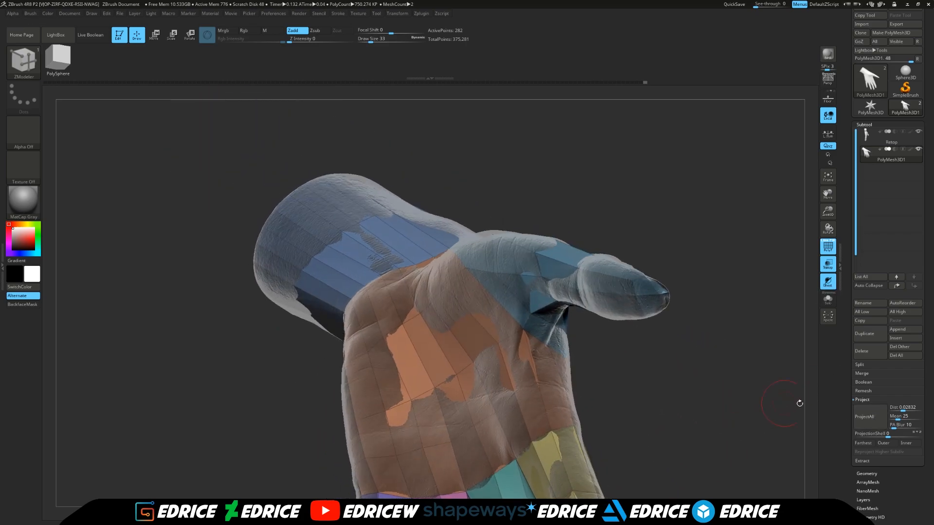
# Set the projection distance to 0.05063 and project the block mesh onto the sculpt with Project All
pyautogui.moveTo(902, 410); pyautogui.dragTo(906, 410)
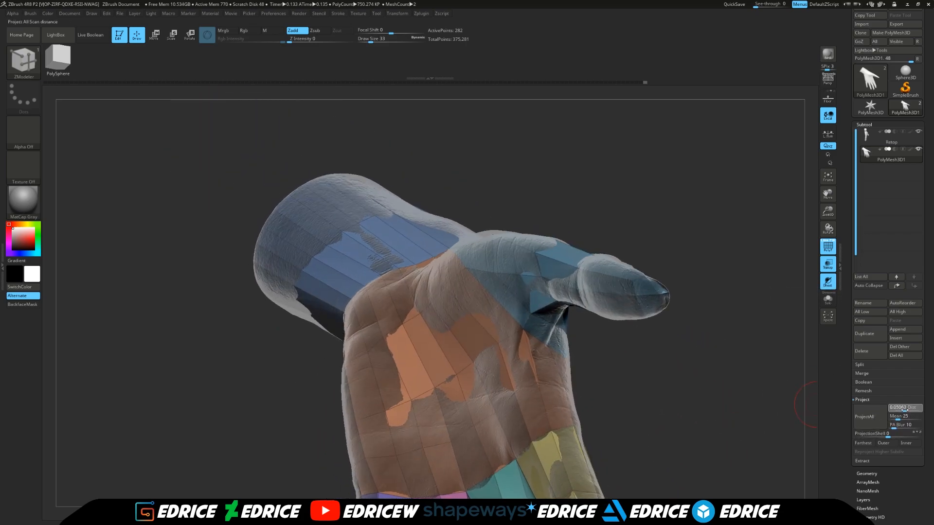
pyautogui.click(878, 423)
pyautogui.moveTo(726, 413); pyautogui.dragTo(770, 375)
# Move the palm-side point between the ring and little finger bases toward the little finger
pyautogui.moveTo(828, 222); pyautogui.dragTo(781, 115)
pyautogui.moveTo(738, 221); pyautogui.dragTo(711, 224)
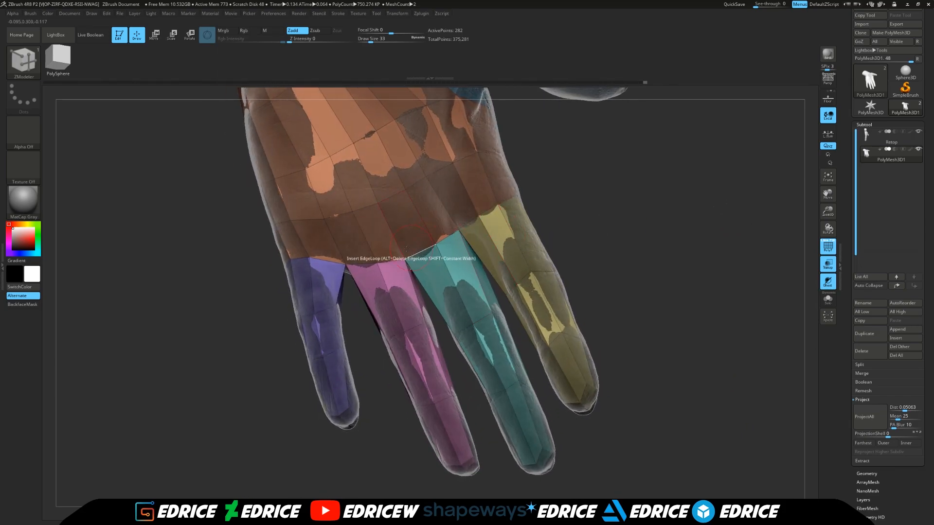
pyautogui.moveTo(345, 265); pyautogui.dragTo(336, 261)
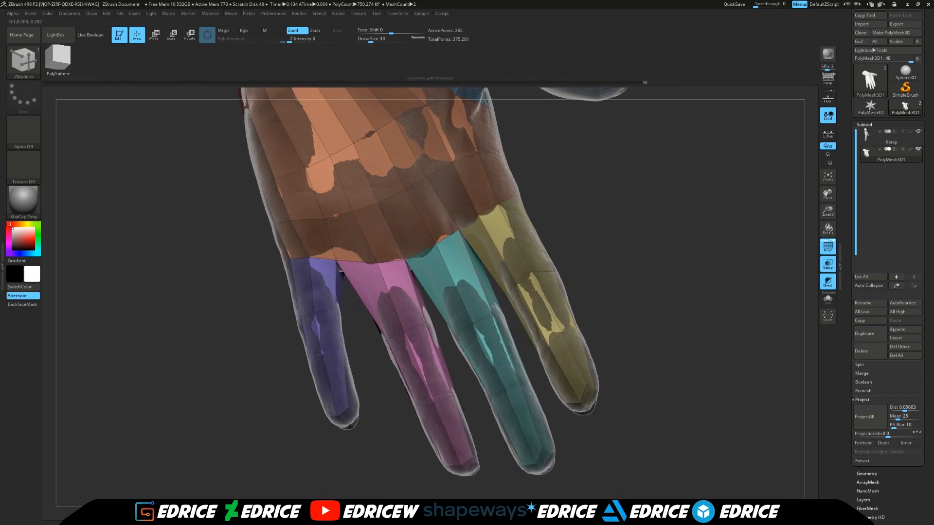
# Examine how the block mesh fits the sculpt across the back of the hand and the fingers
pyautogui.moveTo(831, 196); pyautogui.dragTo(861, 350)
pyautogui.moveTo(720, 214); pyautogui.dragTo(683, 255)
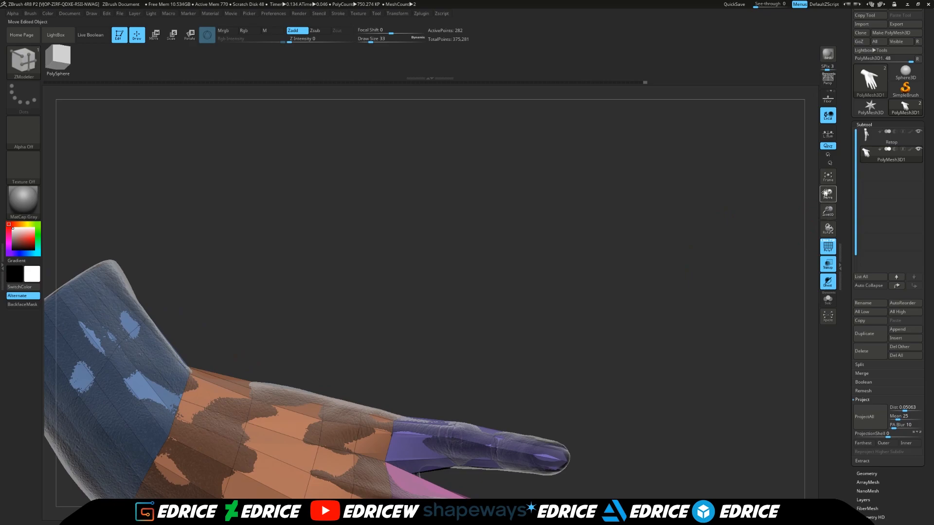
pyautogui.moveTo(827, 194); pyautogui.dragTo(835, 25)
pyautogui.moveTo(740, 237); pyautogui.dragTo(759, 229)
pyautogui.moveTo(830, 195); pyautogui.dragTo(817, 156)
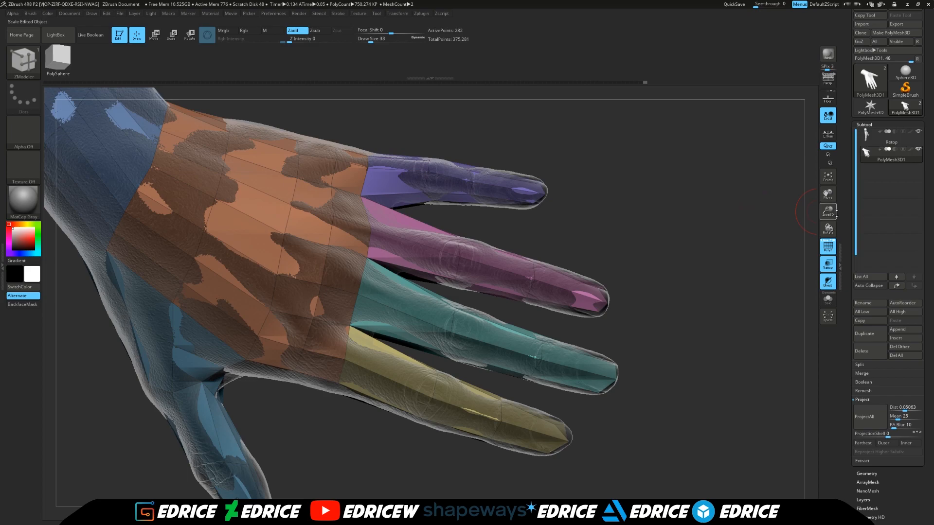
pyautogui.moveTo(831, 214); pyautogui.dragTo(626, 240)
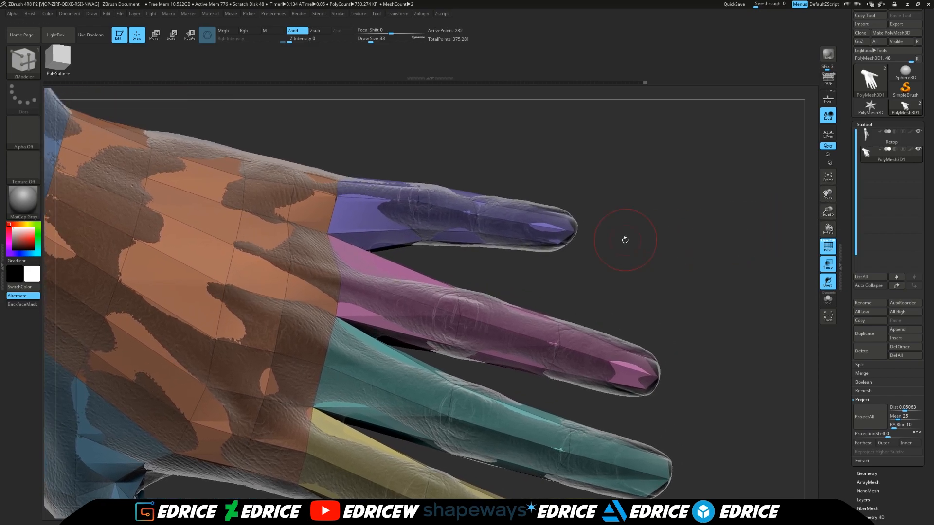
pyautogui.click(828, 176)
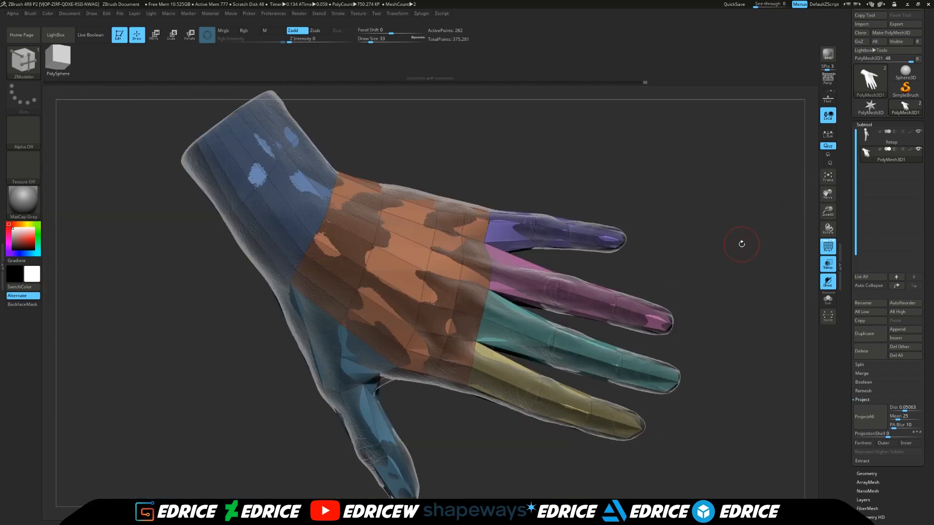
pyautogui.click(919, 149)
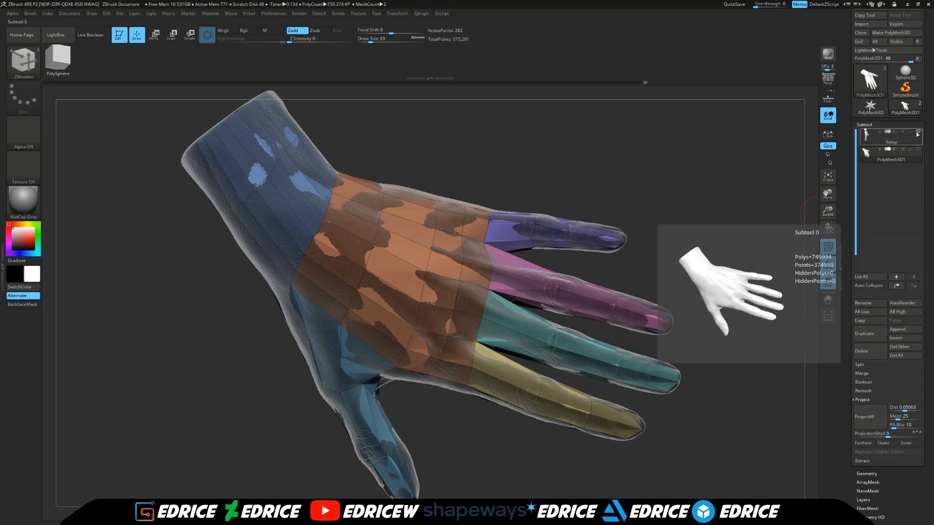
# Examine the block mesh on its own across the palm, the fingers and the back of the hand
pyautogui.moveTo(761, 228); pyautogui.dragTo(745, 98)
pyautogui.moveTo(735, 208); pyautogui.dragTo(737, 226)
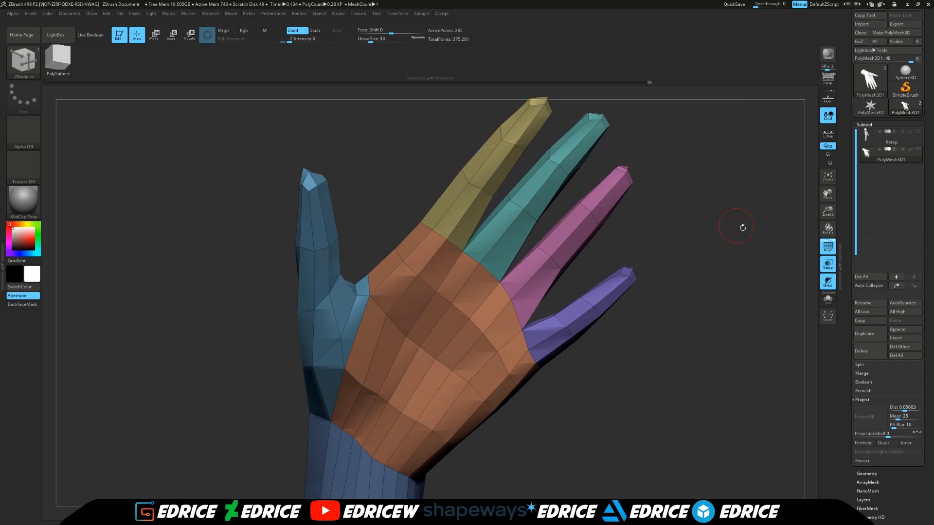
pyautogui.moveTo(826, 213); pyautogui.dragTo(826, 245)
pyautogui.moveTo(827, 196); pyautogui.dragTo(774, 215)
pyautogui.moveTo(659, 375); pyautogui.dragTo(650, 371)
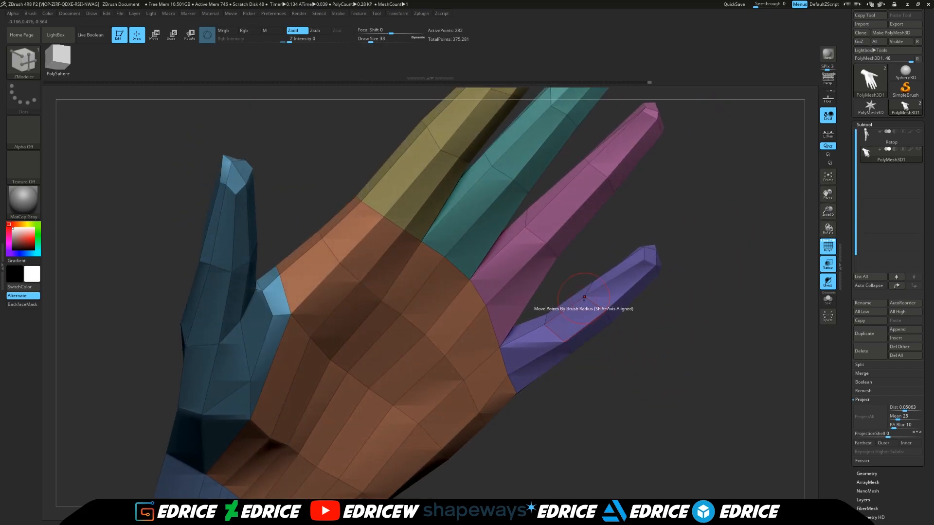
pyautogui.moveTo(653, 328); pyautogui.dragTo(735, 289)
pyautogui.moveTo(812, 262); pyautogui.dragTo(554, 277)
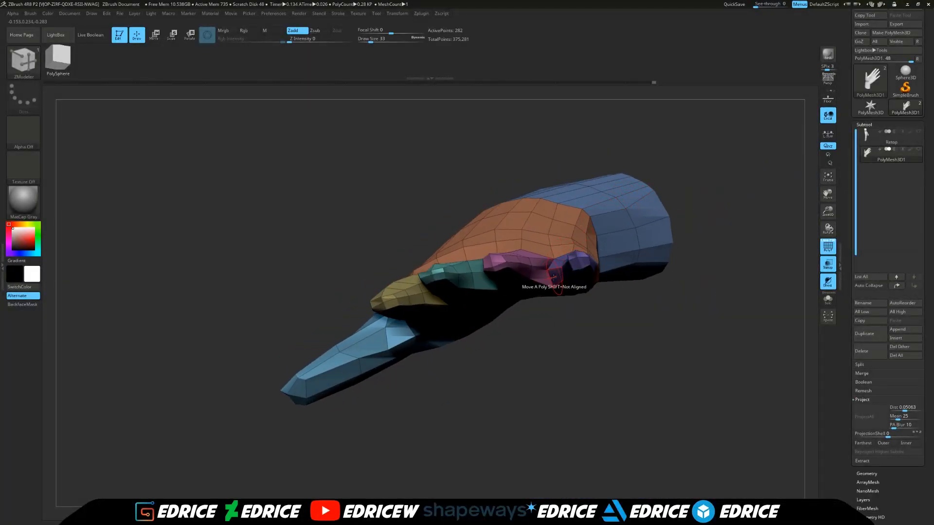
pyautogui.moveTo(551, 273); pyautogui.dragTo(565, 355, button='right')
pyautogui.moveTo(750, 195); pyautogui.dragTo(780, 262)
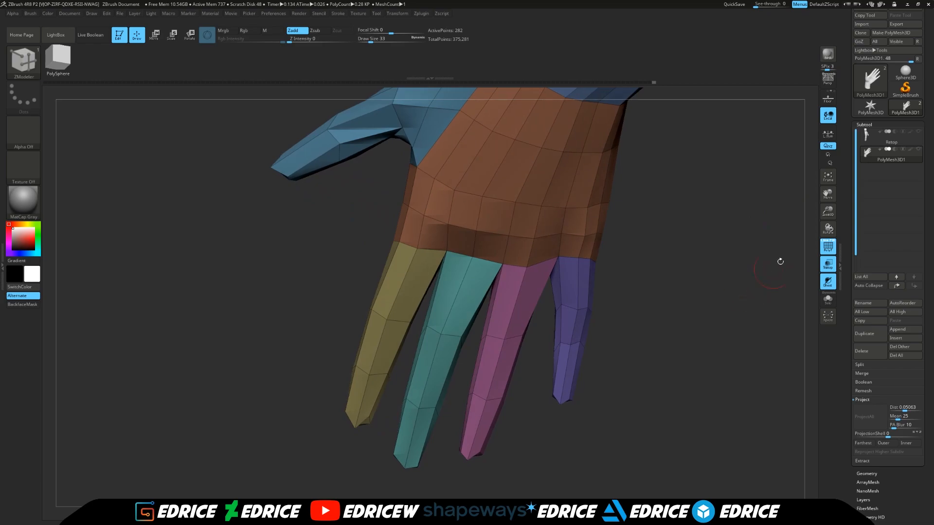
pyautogui.click(828, 179)
pyautogui.moveTo(734, 286); pyautogui.dragTo(711, 276)
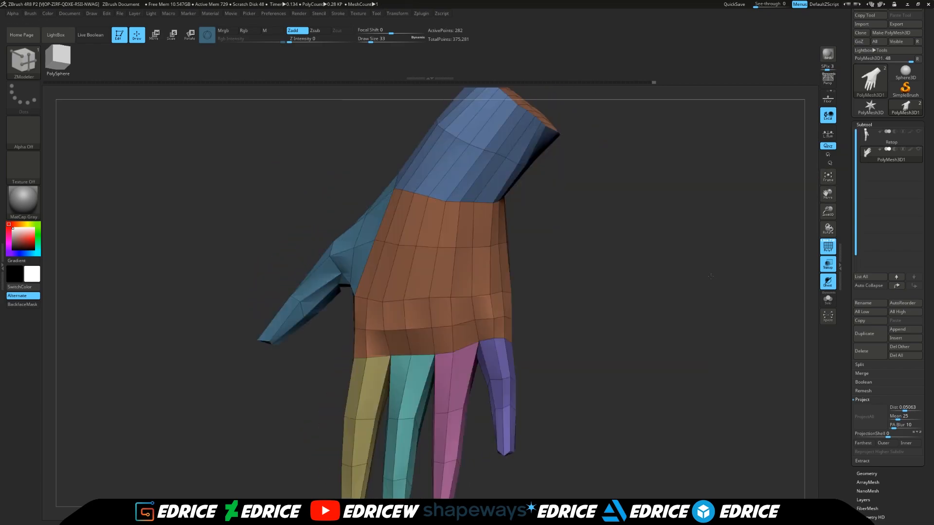
pyautogui.moveTo(831, 213); pyautogui.dragTo(830, 199)
pyautogui.moveTo(692, 273); pyautogui.dragTo(709, 298)
# Show the block mesh's wireframe without polygroup colours and turn off the transparency display
pyautogui.click(828, 247)
pyautogui.moveTo(805, 272); pyautogui.dragTo(799, 274)
pyautogui.click(828, 251)
pyautogui.moveTo(812, 233); pyautogui.dragTo(749, 267)
pyautogui.click(833, 265)
pyautogui.click(830, 247)
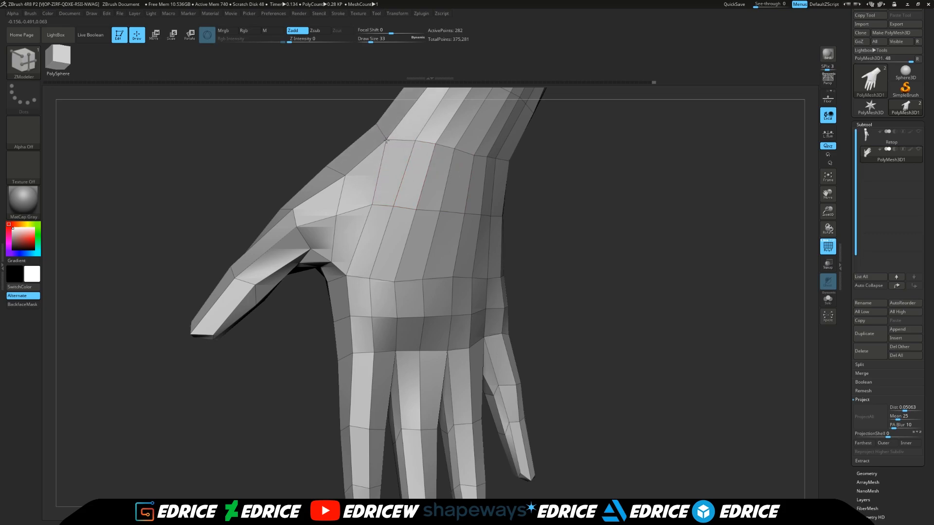
# Adjust the point on the back of the hand beside the thumb base
pyautogui.click(367, 205)
pyautogui.moveTo(540, 227); pyautogui.dragTo(523, 209)
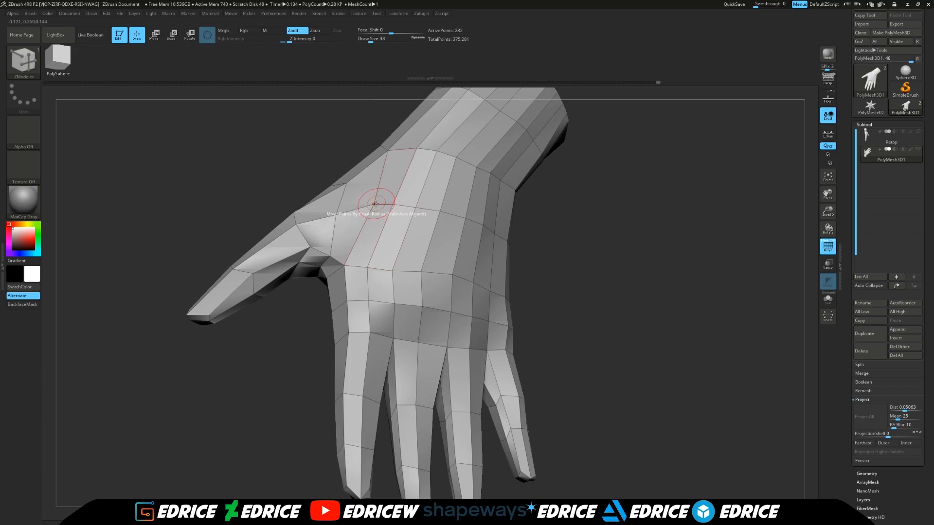
pyautogui.moveTo(291, 295); pyautogui.dragTo(349, 232)
pyautogui.moveTo(585, 241); pyautogui.dragTo(758, 372)
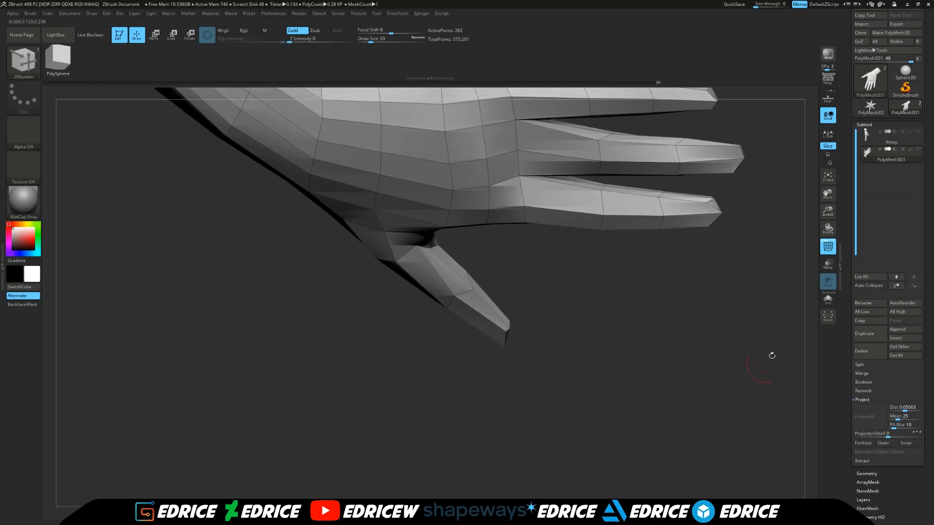
pyautogui.moveTo(828, 194); pyautogui.dragTo(765, 271)
# Insert an edge loop in each of the three segments of the little, ring, middle and index fingers
pyautogui.moveTo(611, 206); pyautogui.dragTo(479, 203)
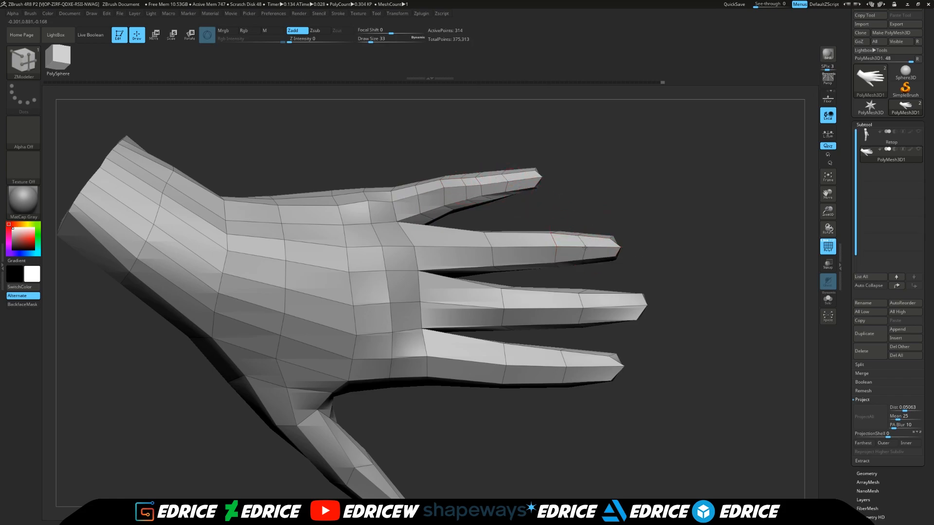
pyautogui.click(455, 243)
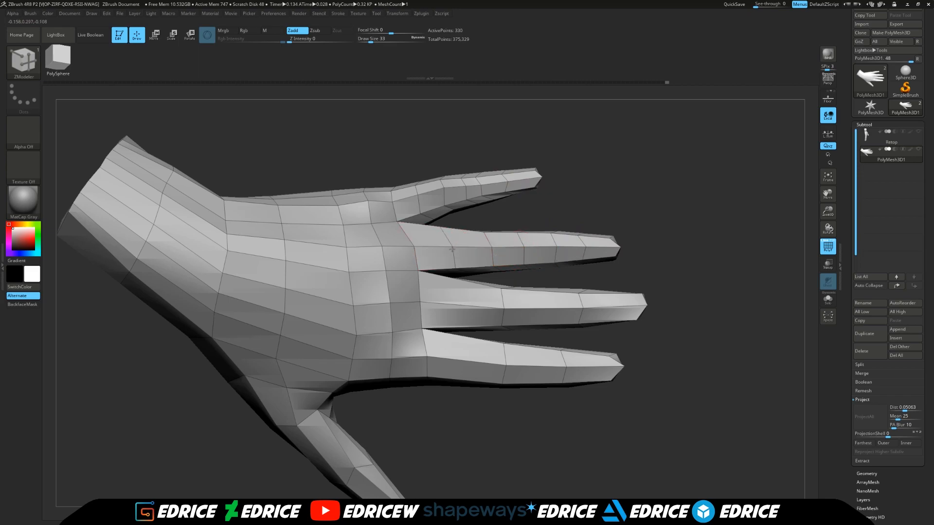
pyautogui.click(458, 305)
pyautogui.click(549, 309)
pyautogui.click(613, 309)
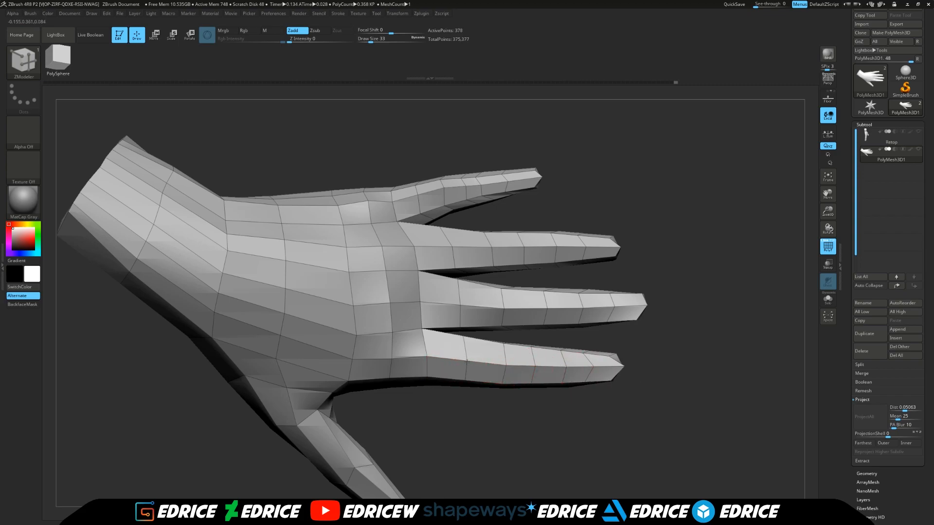
# Insert two edge loops along the thumb, one in the tip segment and one in the segment below
pyautogui.moveTo(517, 458); pyautogui.dragTo(430, 498)
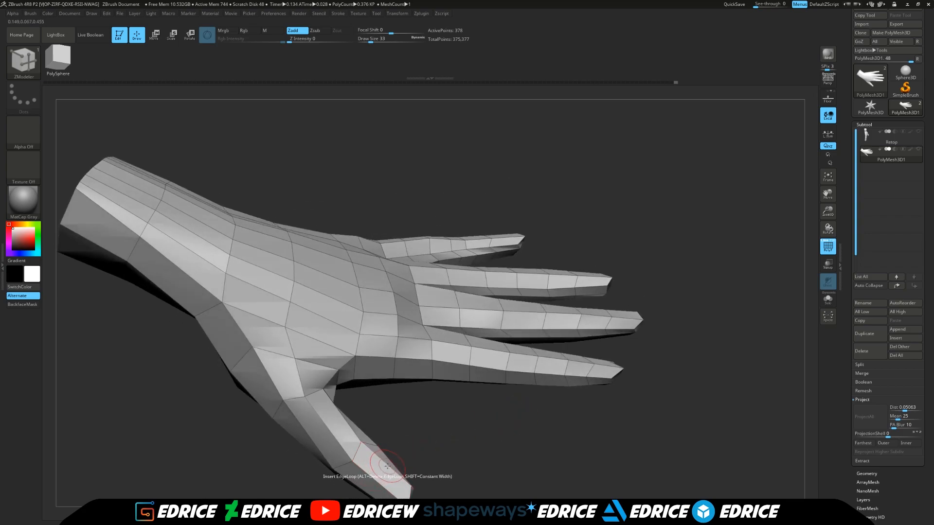
pyautogui.click(386, 466)
pyautogui.click(348, 427)
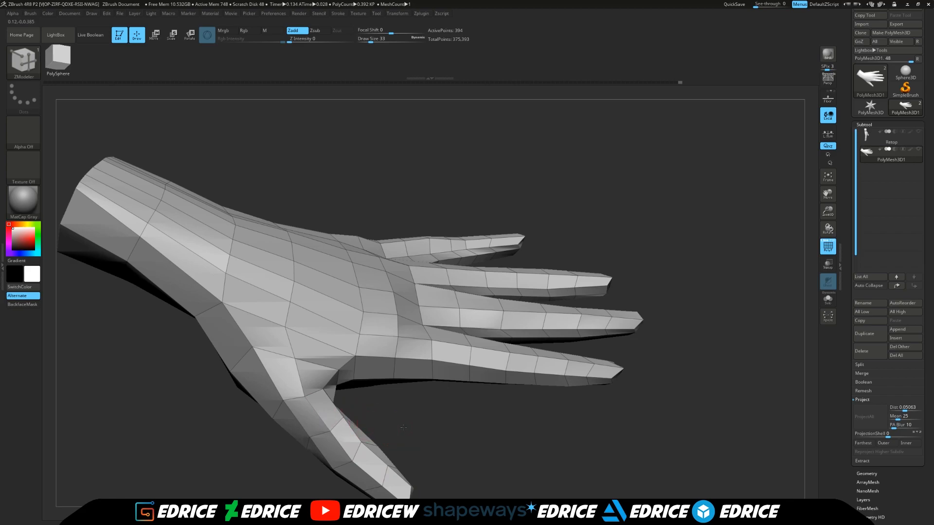
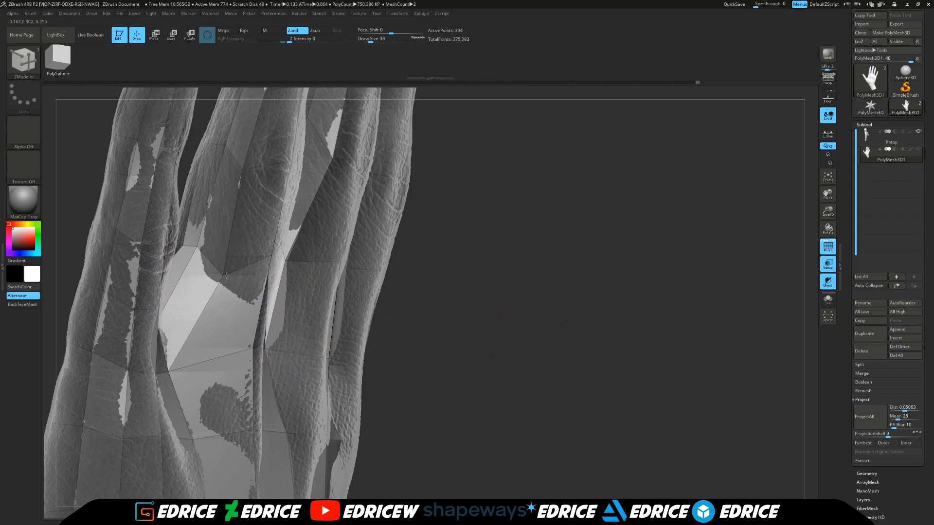
# Adjust the block mesh points at the webs between the finger bases to follow the sculpt
pyautogui.moveTo(394, 317); pyautogui.dragTo(245, 281)
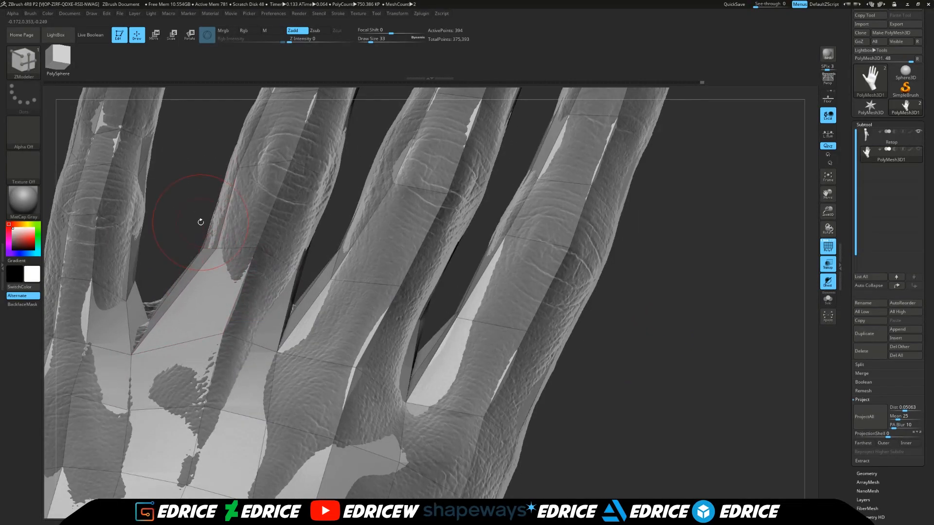
pyautogui.moveTo(200, 222); pyautogui.dragTo(328, 252)
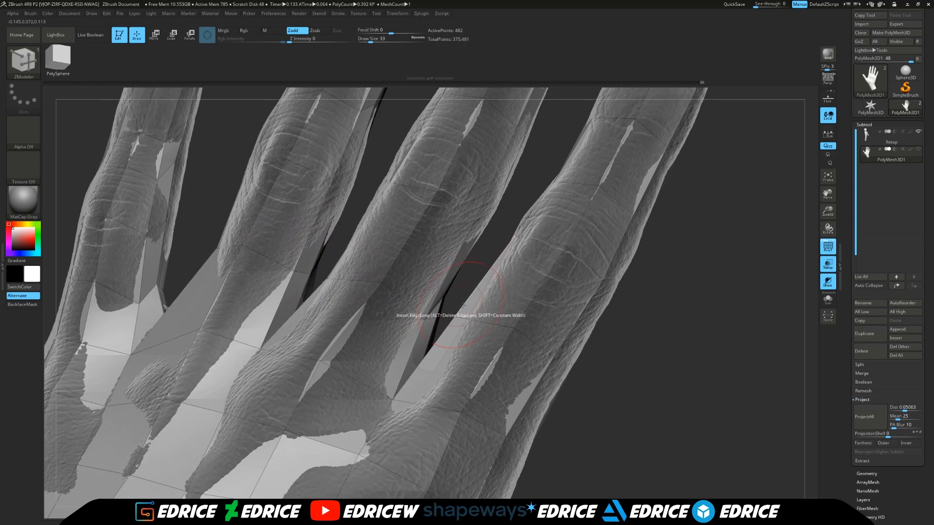
pyautogui.moveTo(463, 305); pyautogui.dragTo(427, 314)
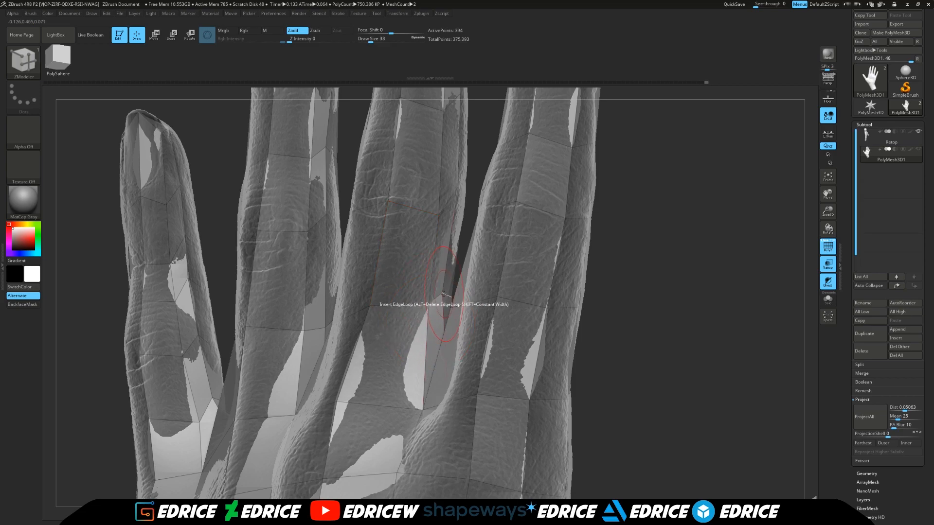
pyautogui.moveTo(444, 306); pyautogui.dragTo(479, 312)
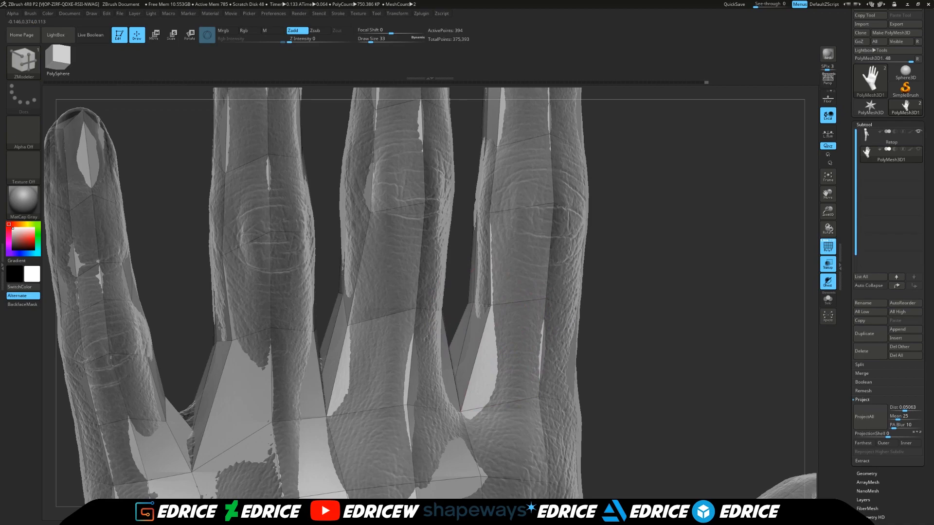
pyautogui.moveTo(467, 305); pyautogui.dragTo(757, 345)
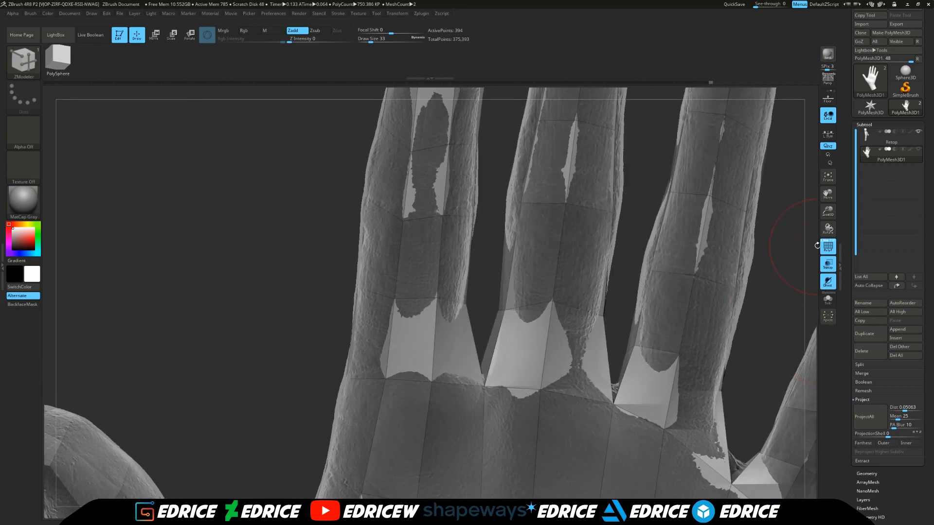
# Adjust the block mesh around the web between the thumb and index finger to follow the sculpt
pyautogui.moveTo(831, 216); pyautogui.dragTo(768, 195)
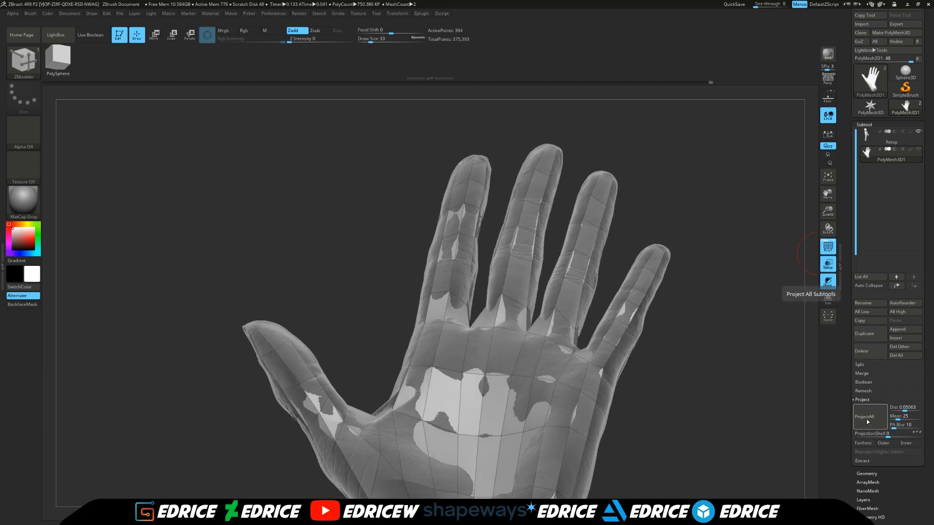
pyautogui.moveTo(740, 406); pyautogui.dragTo(799, 335)
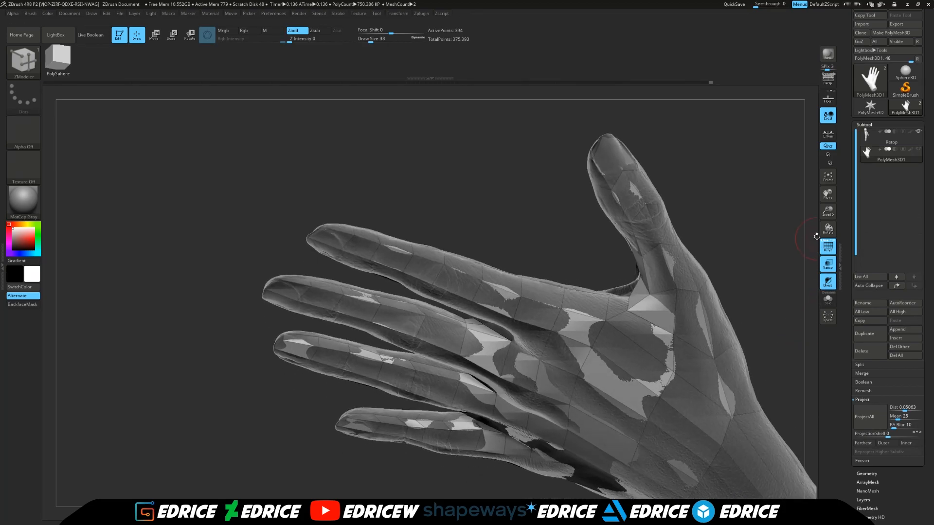
pyautogui.moveTo(825, 212); pyautogui.dragTo(826, 250)
pyautogui.moveTo(828, 194); pyautogui.dragTo(589, 214)
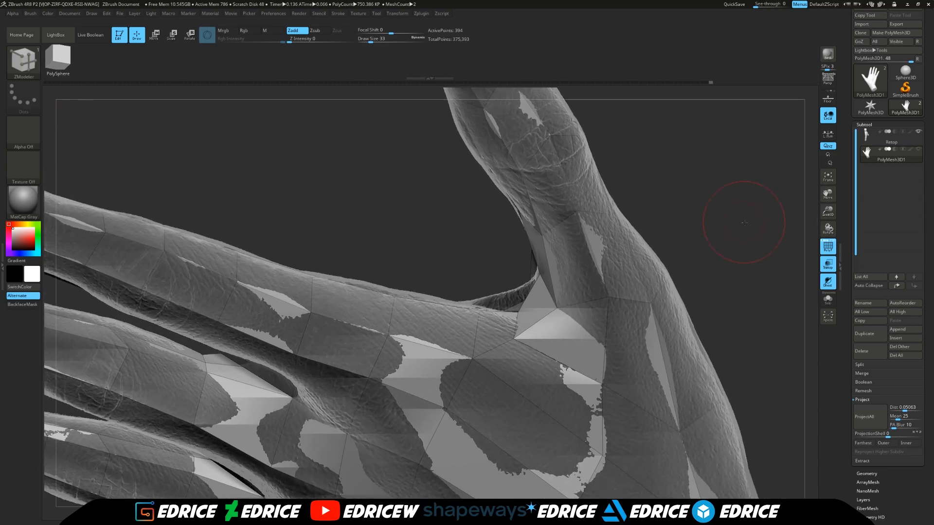
pyautogui.moveTo(746, 219); pyautogui.dragTo(752, 238)
pyautogui.moveTo(460, 246); pyautogui.dragTo(489, 278)
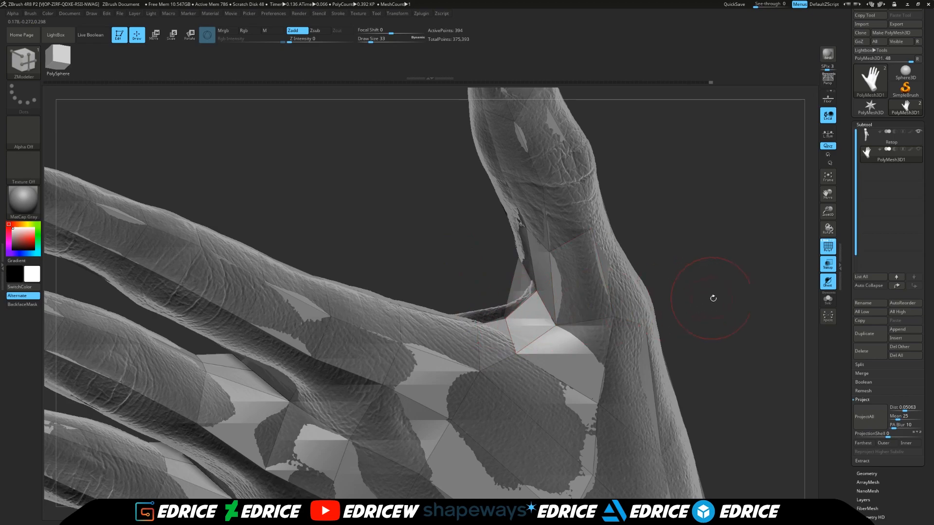
pyautogui.moveTo(714, 298); pyautogui.dragTo(521, 350)
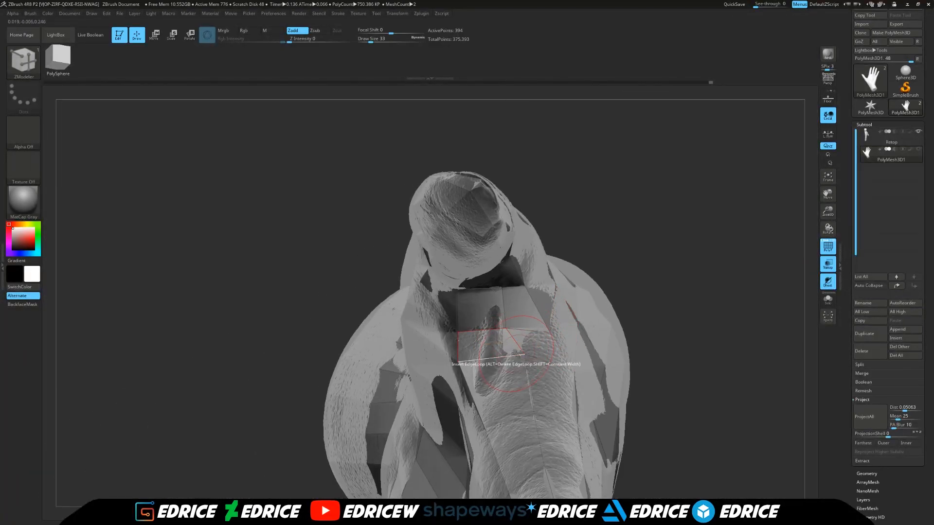
pyautogui.moveTo(655, 292); pyautogui.dragTo(593, 280)
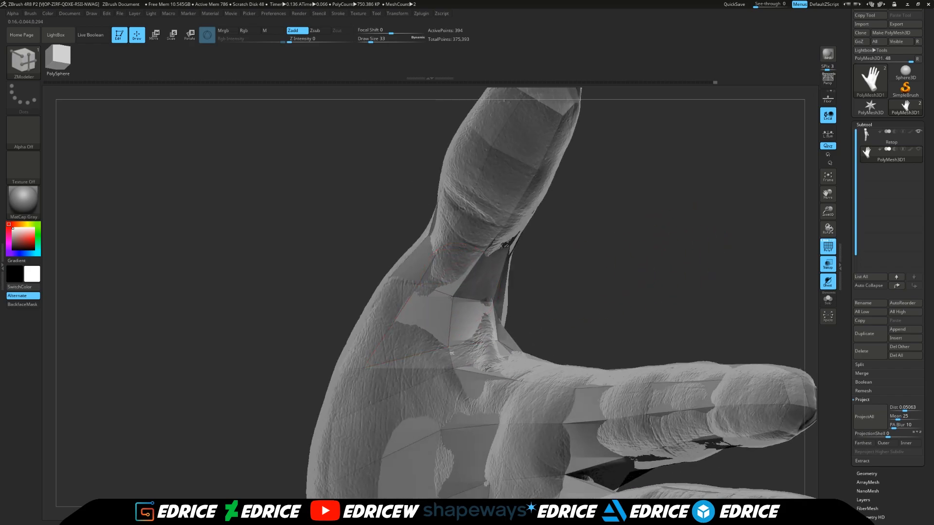
pyautogui.moveTo(520, 301); pyautogui.dragTo(791, 257)
pyautogui.click(823, 180)
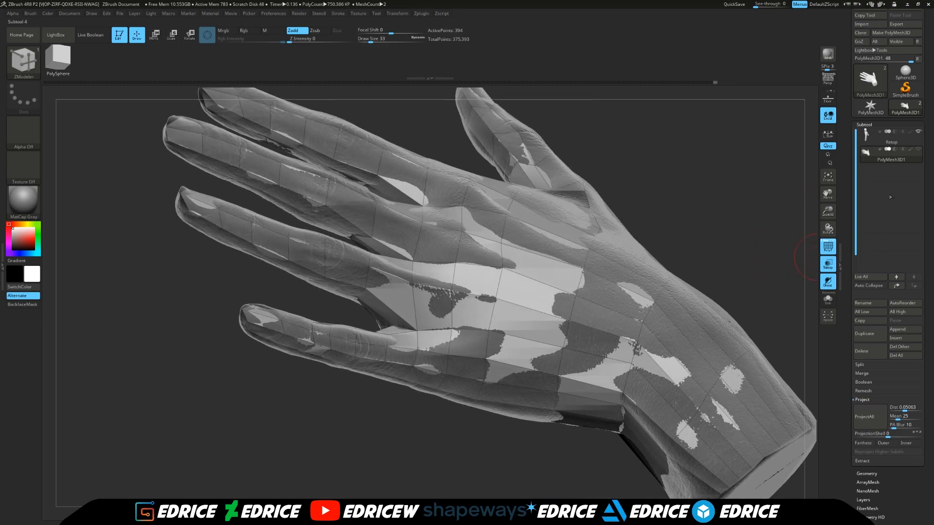
# Hide the sculpt subtool and smooth the block mesh at the web between the thumb and index finger
pyautogui.click(916, 131)
pyautogui.moveTo(720, 272); pyautogui.dragTo(764, 236)
pyautogui.moveTo(828, 194); pyautogui.dragTo(785, 286)
pyautogui.press('shift')
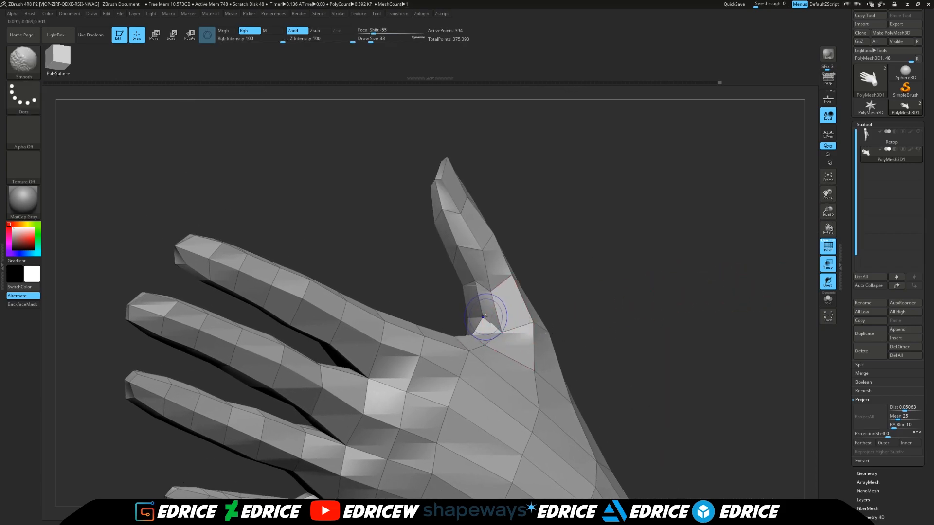
pyautogui.moveTo(526, 313); pyautogui.dragTo(546, 316)
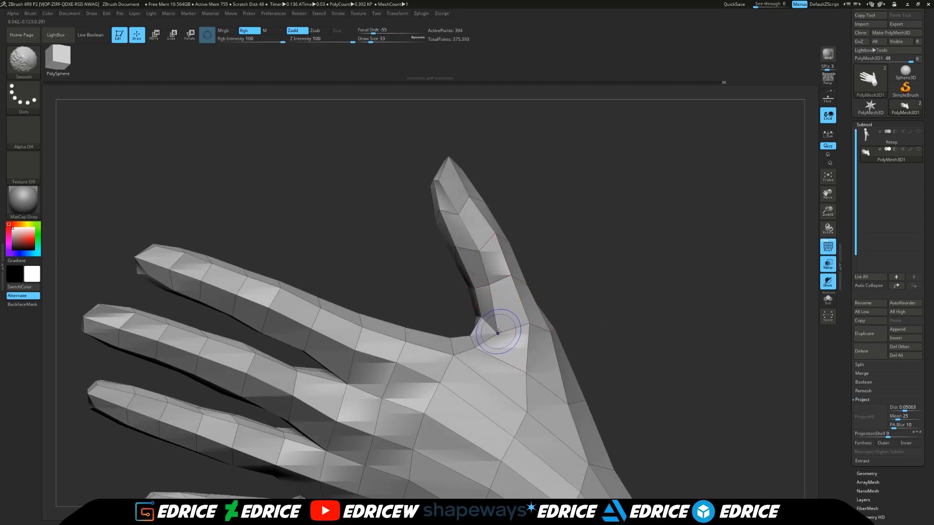
pyautogui.keyDown('shift'); pyautogui.moveTo(497, 331); pyautogui.dragTo(502, 326); pyautogui.keyUp('shift')
pyautogui.moveTo(582, 317)
pyautogui.mouseDown()
pyautogui.moveTo(535, 321)
pyautogui.moveTo(552, 319)
pyautogui.mouseUp()
pyautogui.press('shift')
# Examine the block mesh's fingertips, finger webs, knuckles and wrist from several sides
pyautogui.moveTo(632, 319); pyautogui.dragTo(728, 292)
pyautogui.moveTo(719, 258); pyautogui.dragTo(830, 238)
pyautogui.moveTo(827, 195); pyautogui.dragTo(900, 273)
pyautogui.moveTo(828, 211); pyautogui.dragTo(828, 227)
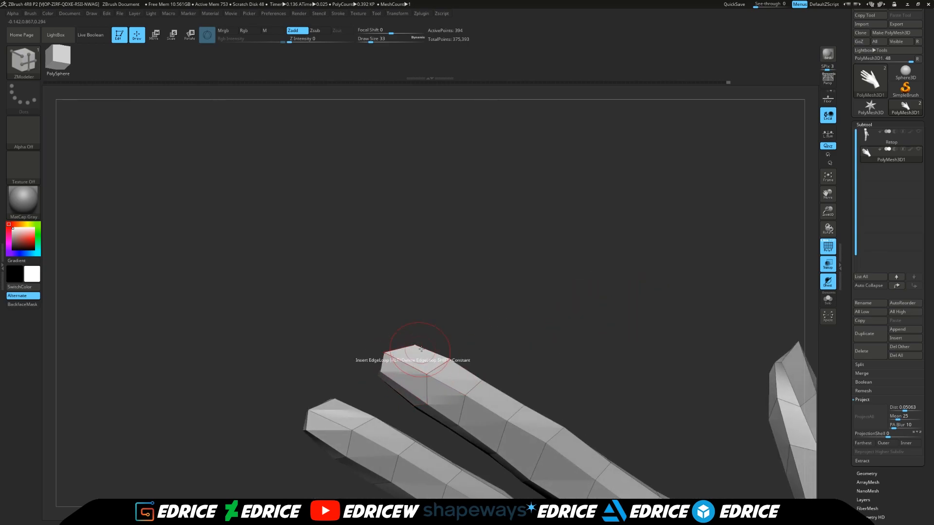
pyautogui.moveTo(457, 301)
pyautogui.mouseDown()
pyautogui.moveTo(608, 282)
pyautogui.moveTo(481, 279)
pyautogui.moveTo(452, 287)
pyautogui.moveTo(455, 295)
pyautogui.mouseUp()
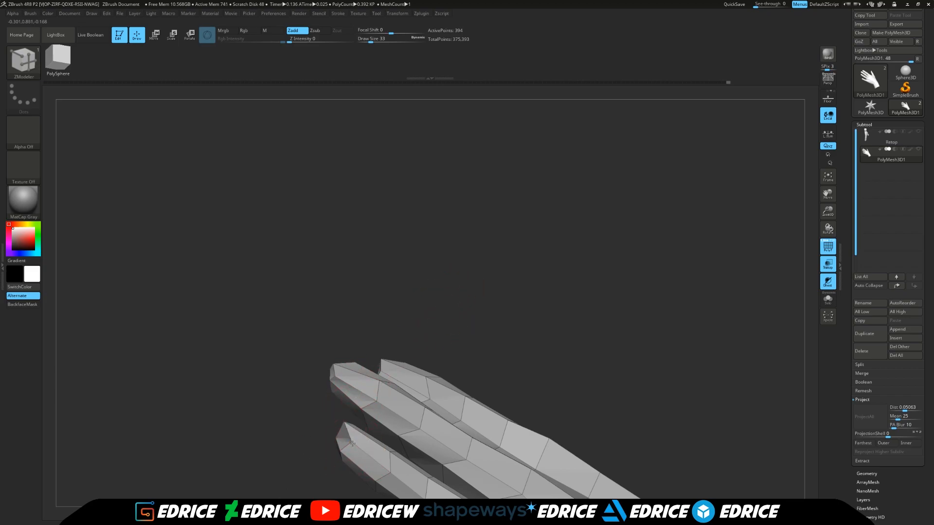
pyautogui.moveTo(830, 196); pyautogui.dragTo(719, 101)
pyautogui.moveTo(667, 167); pyautogui.dragTo(657, 190)
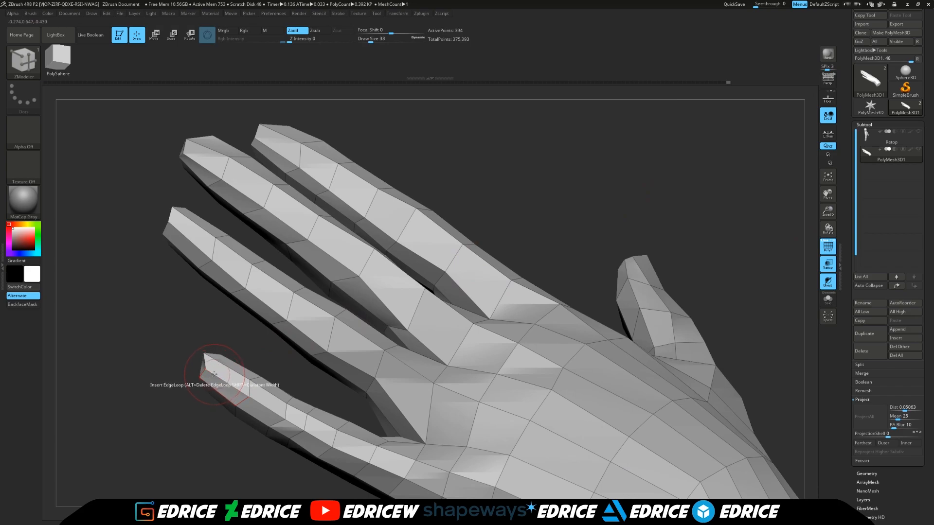
pyautogui.moveTo(214, 406); pyautogui.dragTo(369, 354)
pyautogui.moveTo(335, 385); pyautogui.dragTo(361, 392)
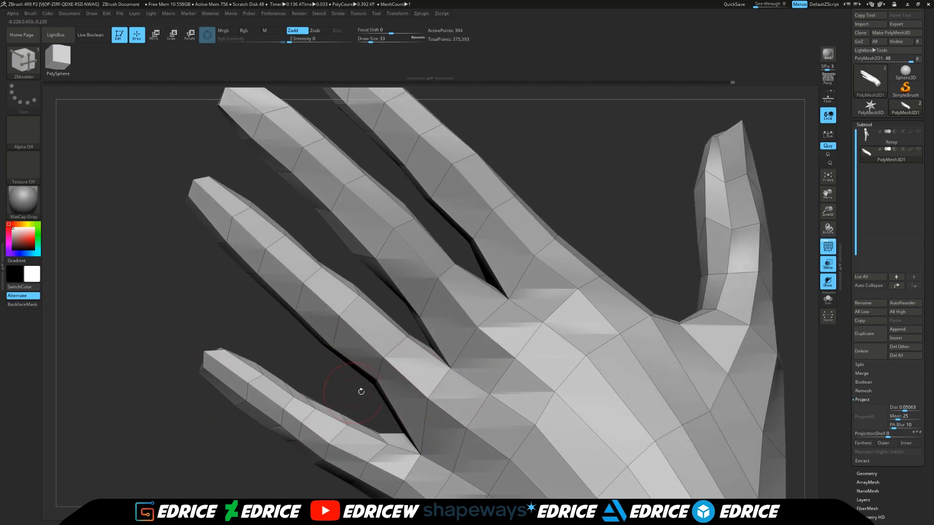
pyautogui.click(826, 181)
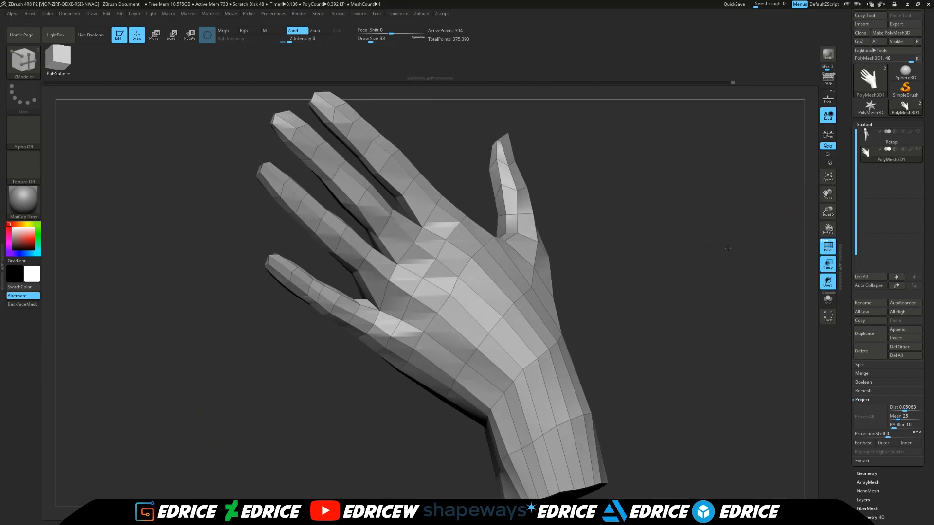
pyautogui.moveTo(669, 283); pyautogui.dragTo(744, 262)
pyautogui.moveTo(684, 268); pyautogui.dragTo(691, 363)
pyautogui.click(826, 177)
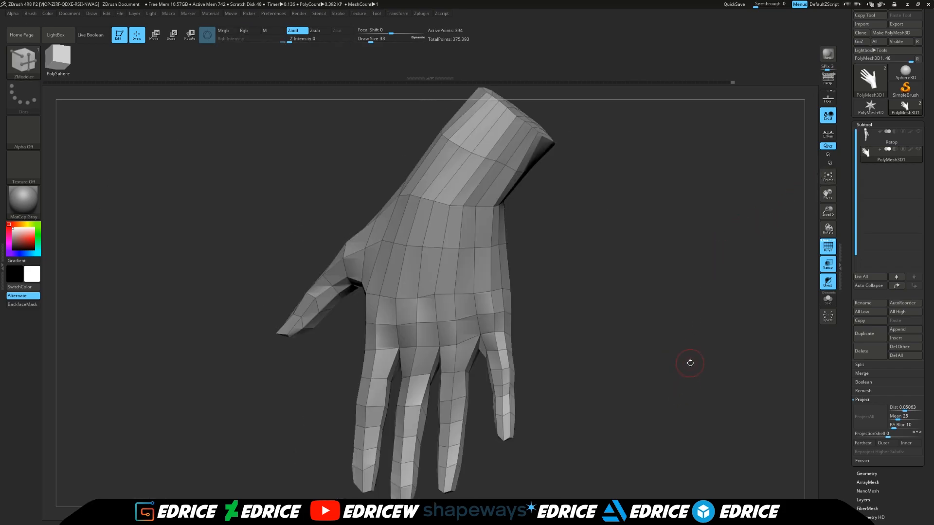
pyautogui.moveTo(702, 328); pyautogui.dragTo(826, 249)
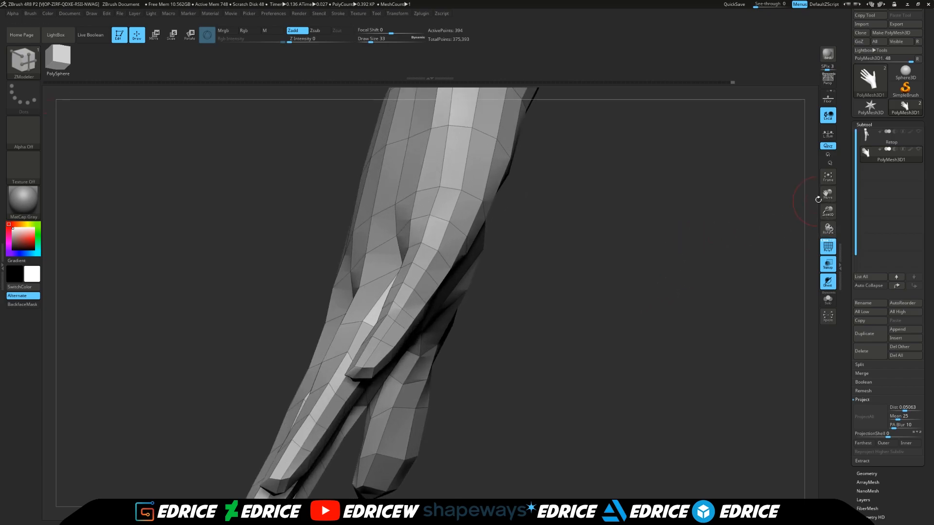
# Show the sculpt subtool again and project the block mesh onto it
pyautogui.moveTo(824, 196); pyautogui.dragTo(783, 413)
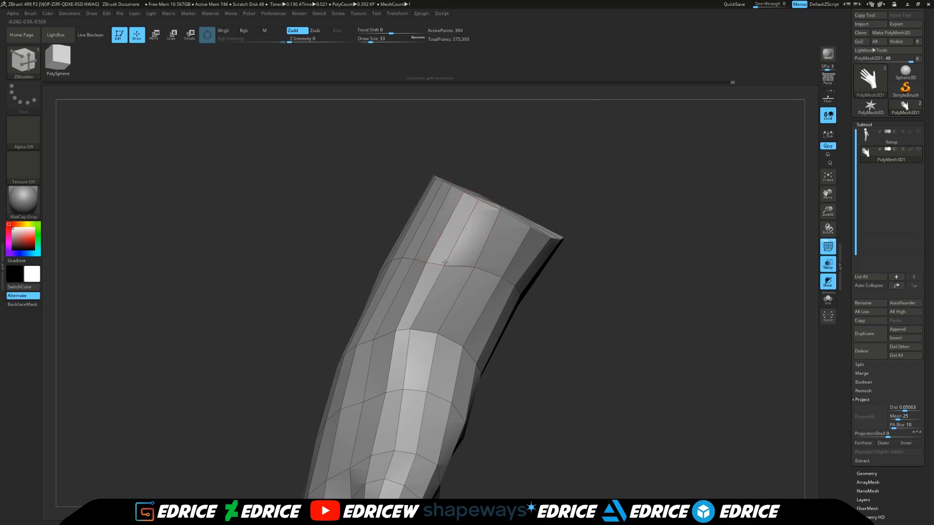
pyautogui.moveTo(681, 253); pyautogui.dragTo(654, 223)
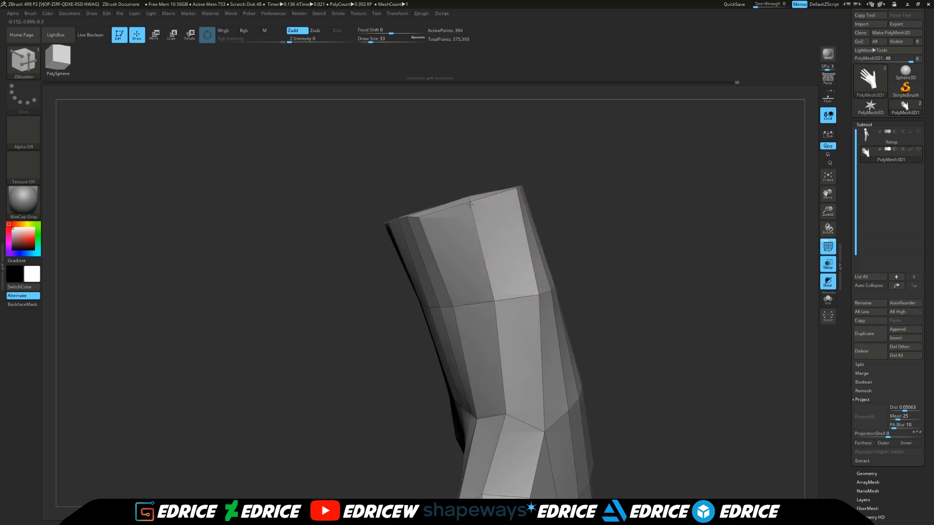
pyautogui.moveTo(684, 362); pyautogui.dragTo(805, 254)
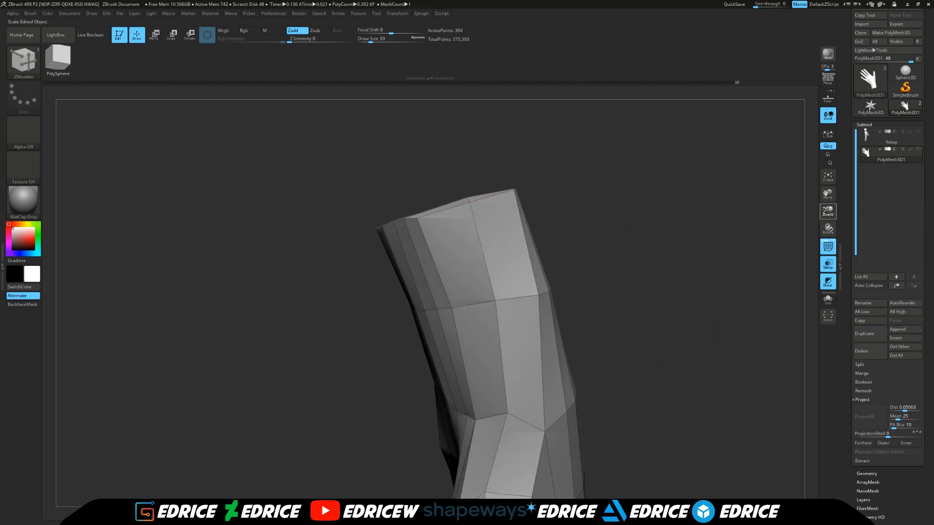
pyautogui.moveTo(825, 211); pyautogui.dragTo(807, 151)
pyautogui.moveTo(743, 206); pyautogui.dragTo(543, 209)
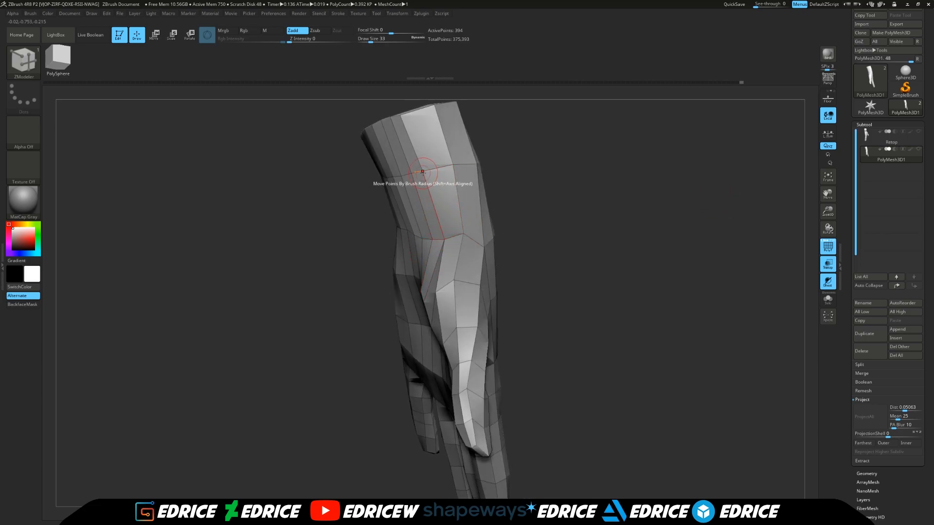
pyautogui.moveTo(506, 140); pyautogui.dragTo(410, 132)
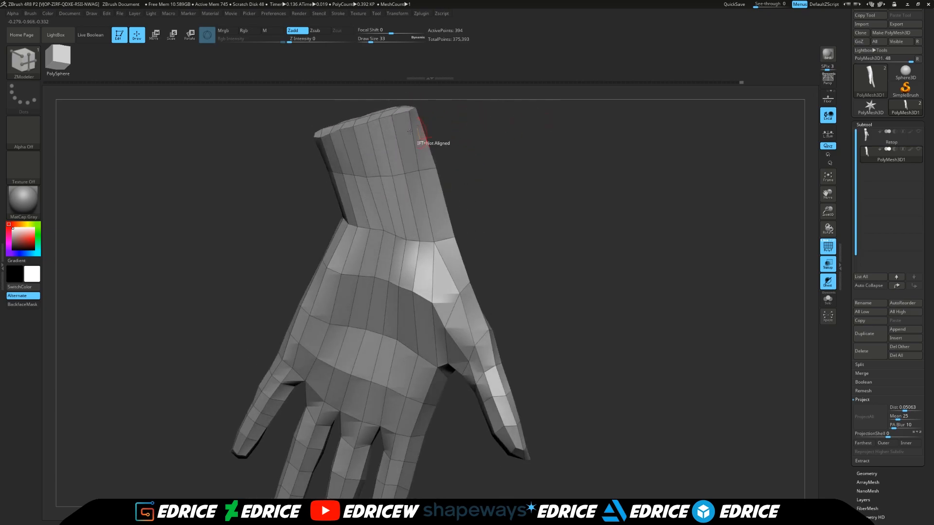
pyautogui.click(906, 162)
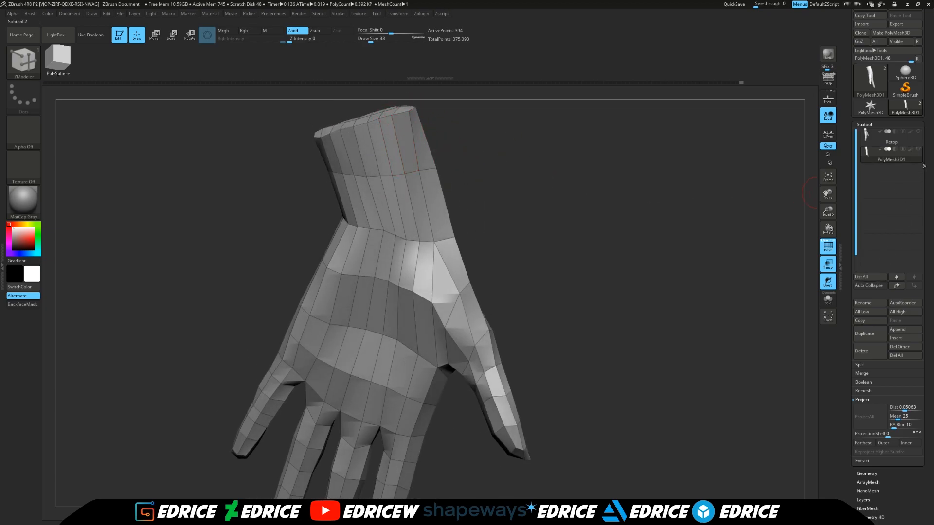
pyautogui.click(919, 151)
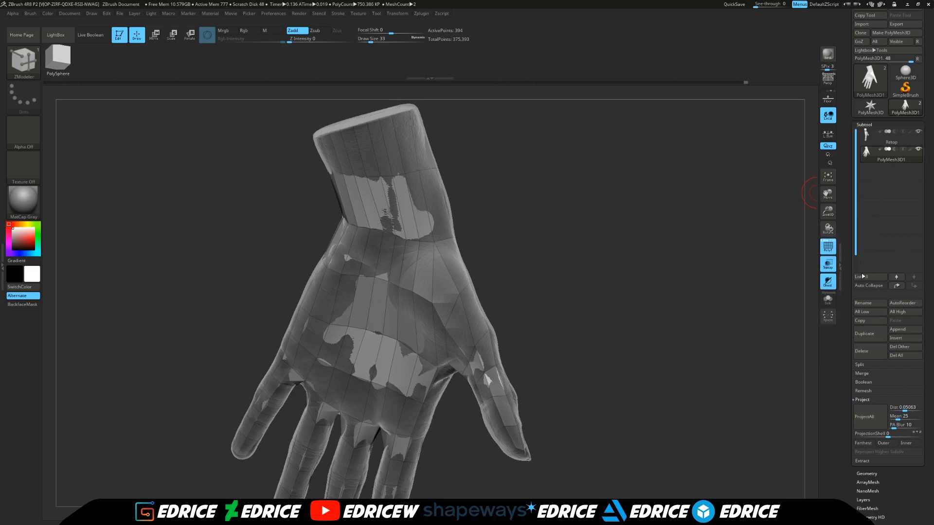
pyautogui.click(867, 414)
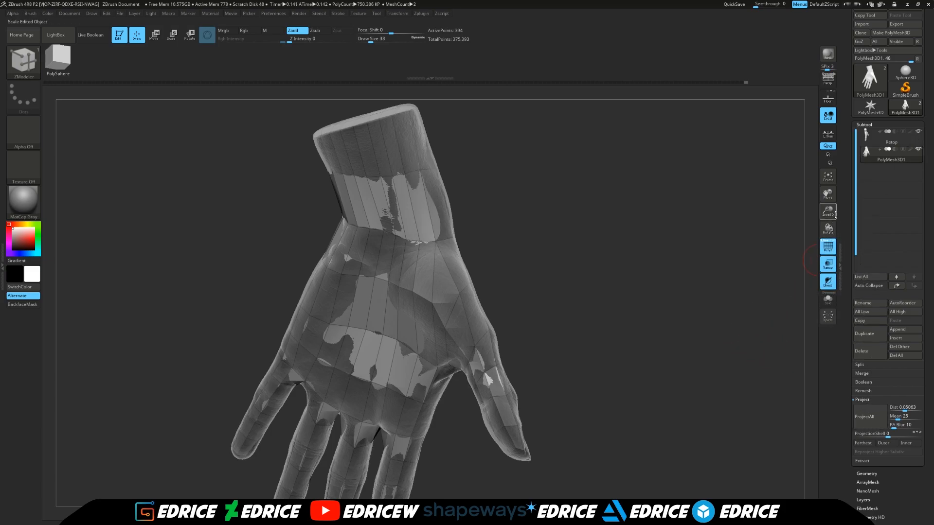
# Insert two edge loops around the block mesh's wrist and project the mesh onto the sculpt
pyautogui.moveTo(830, 212); pyautogui.dragTo(830, 238)
pyautogui.moveTo(829, 195); pyautogui.dragTo(828, 273)
pyautogui.moveTo(770, 252); pyautogui.dragTo(574, 291)
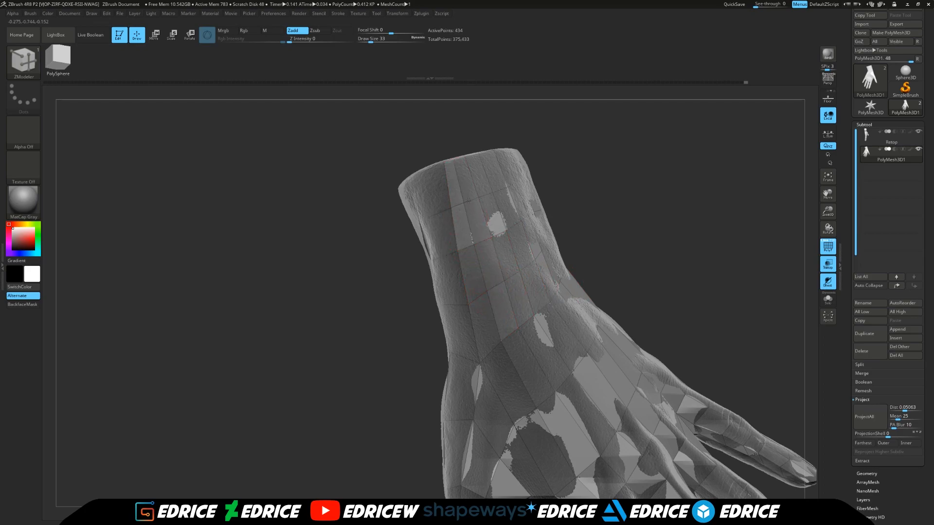
pyautogui.moveTo(469, 200); pyautogui.dragTo(624, 256)
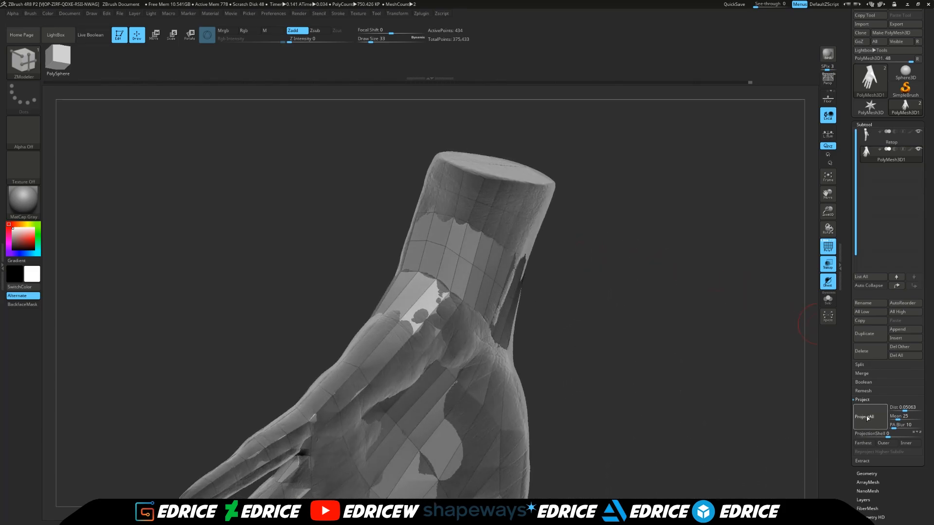
pyautogui.moveTo(702, 360); pyautogui.dragTo(537, 351)
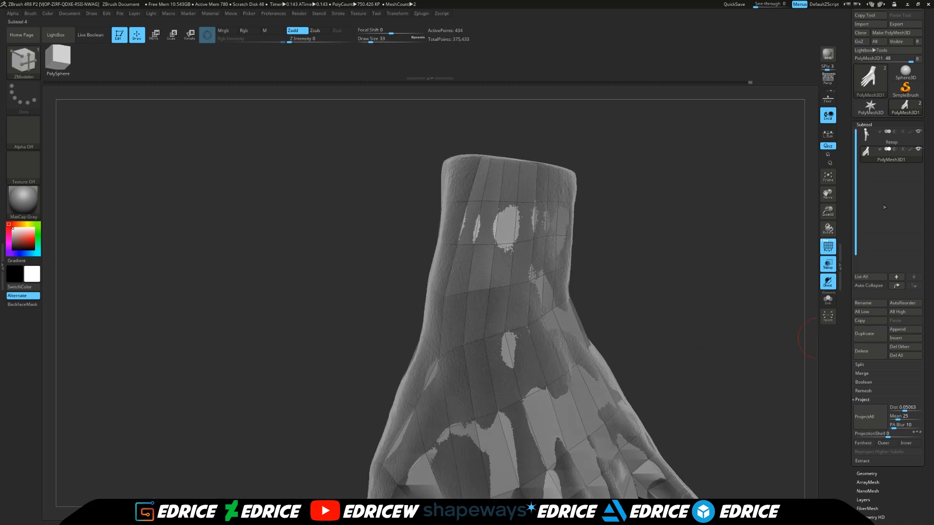
# Hide the sculpt subtool and even out the block mesh points around the wrist
pyautogui.click(919, 150)
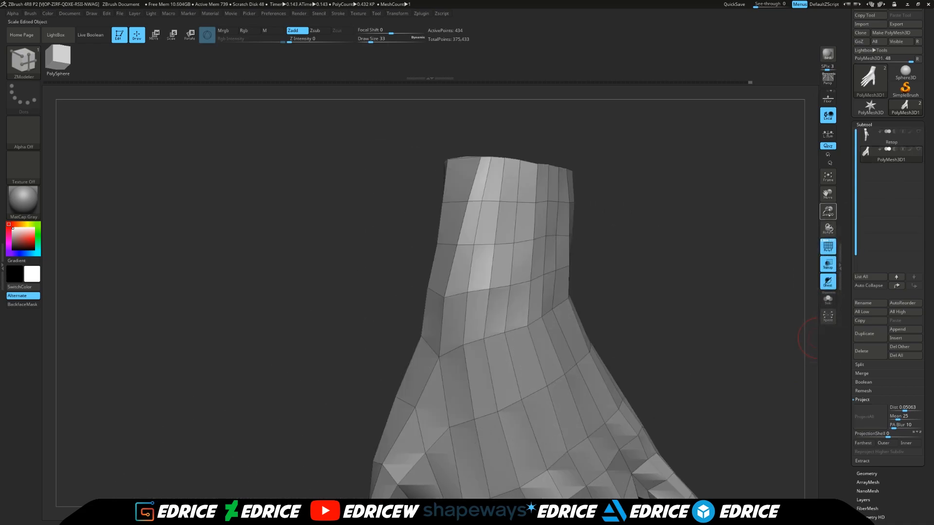
pyautogui.moveTo(559, 136); pyautogui.dragTo(555, 158)
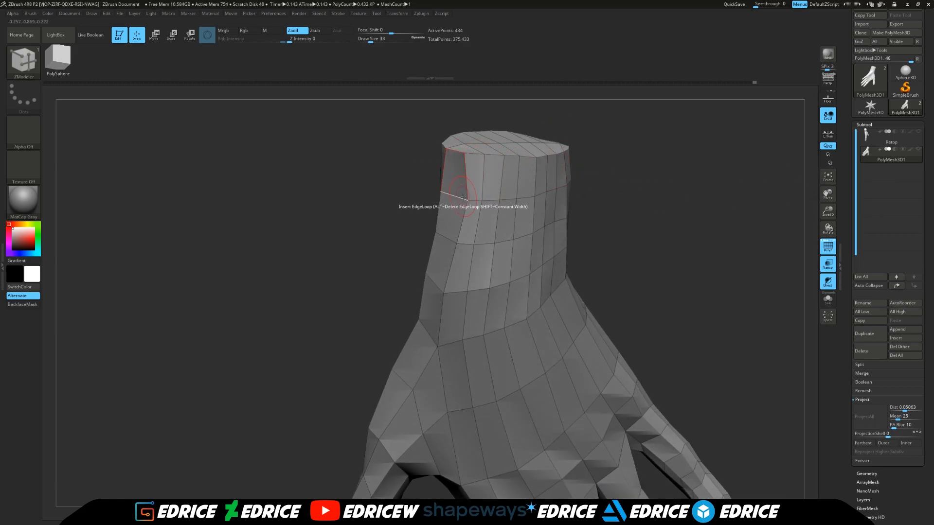
pyautogui.moveTo(586, 231); pyautogui.dragTo(654, 220)
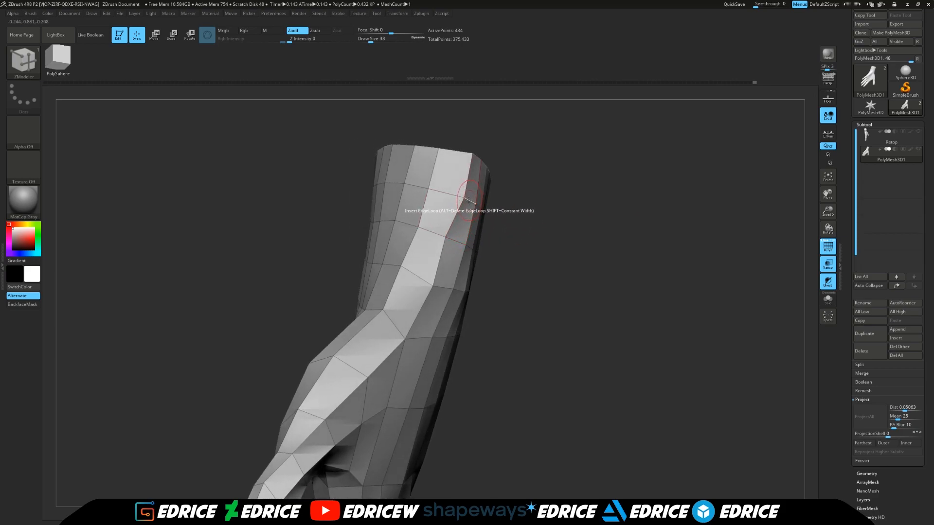
pyautogui.moveTo(526, 175)
pyautogui.mouseDown()
pyautogui.moveTo(504, 177)
pyautogui.moveTo(576, 211)
pyautogui.mouseUp()
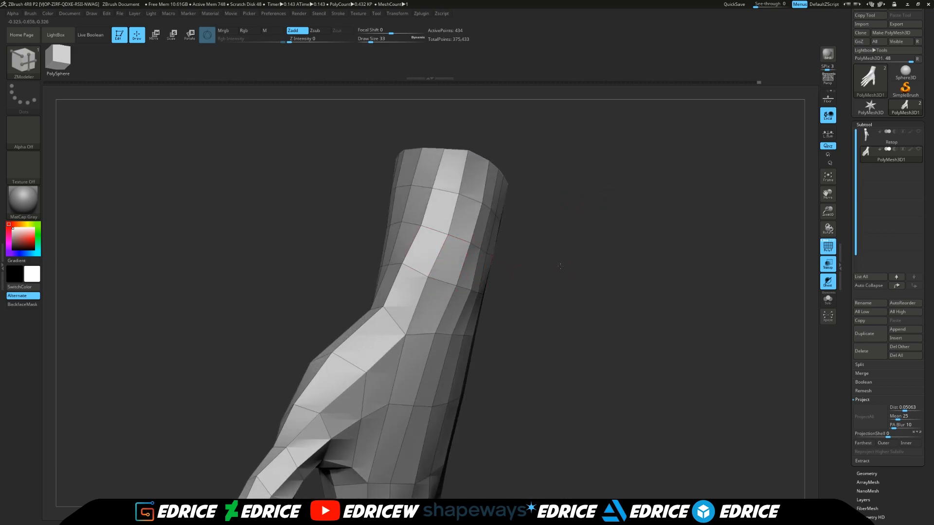
pyautogui.moveTo(560, 266); pyautogui.dragTo(531, 255)
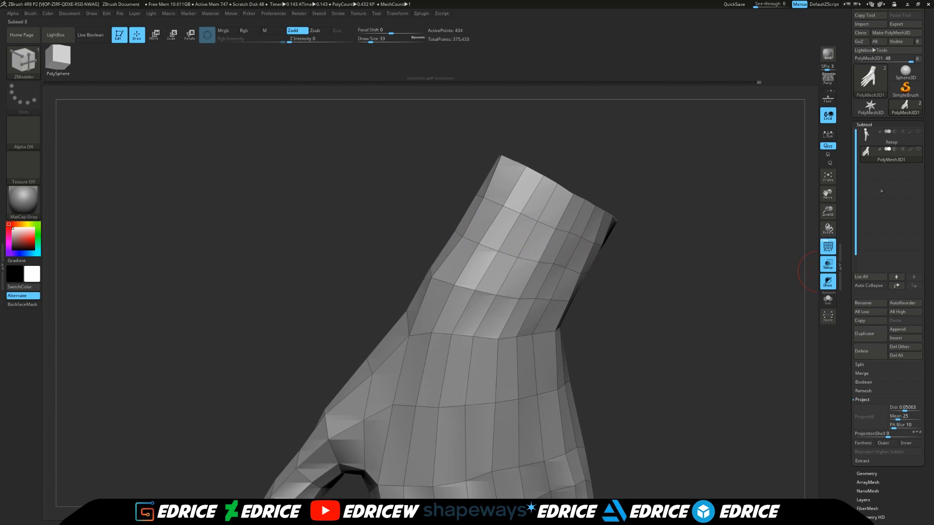
# Show the sculpt, project the block mesh onto it once more, and hide the sculpt again
pyautogui.click(919, 149)
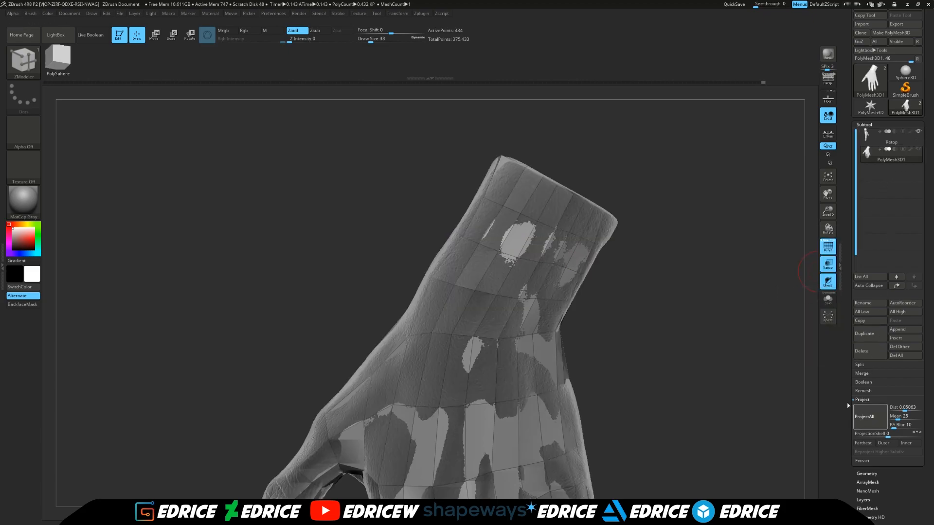
pyautogui.moveTo(652, 336); pyautogui.dragTo(746, 267)
pyautogui.click(918, 131)
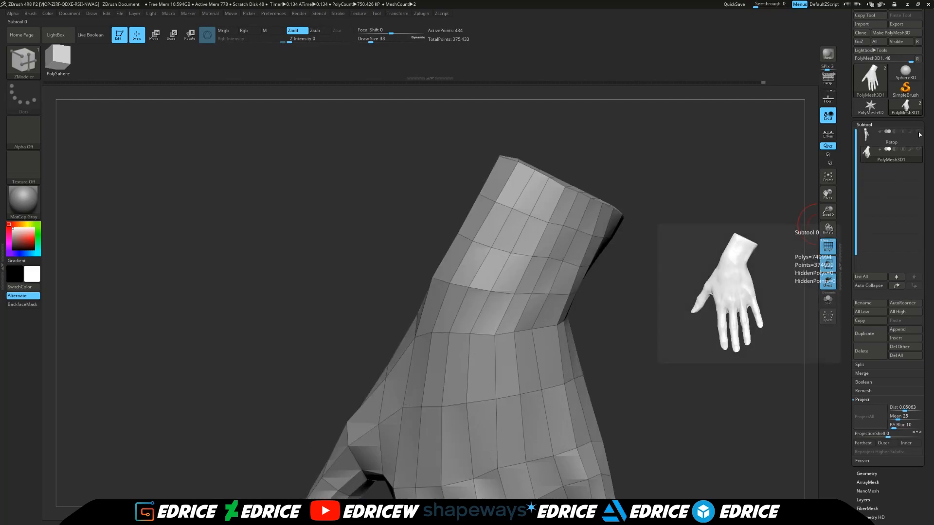
# Examine the projected block mesh's wrist, thumb, knuckles and back of the hand from several sides
pyautogui.click(828, 178)
pyautogui.moveTo(796, 211); pyautogui.dragTo(756, 277)
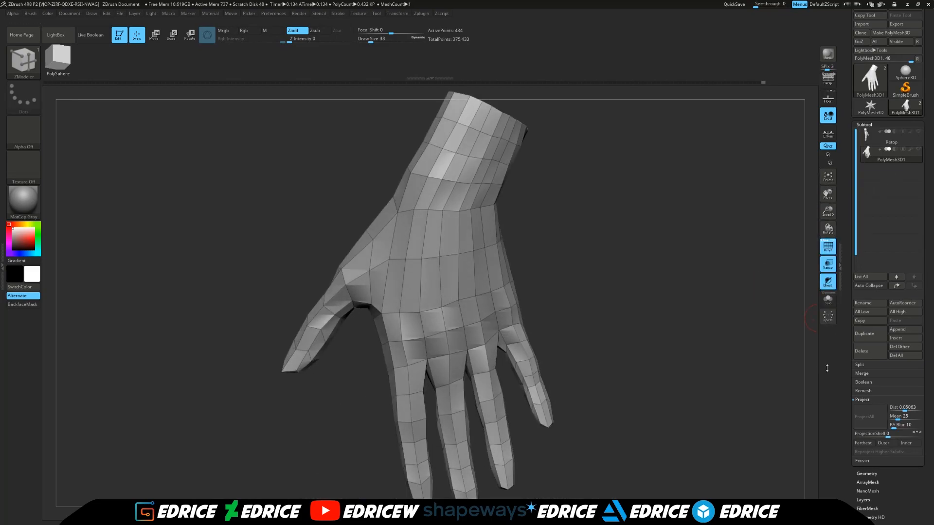
pyautogui.moveTo(729, 378); pyautogui.dragTo(830, 231)
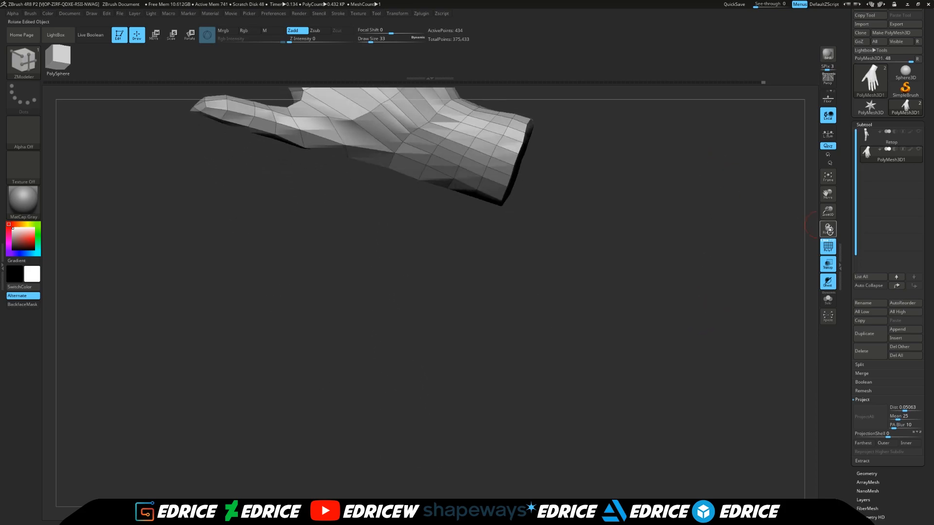
pyautogui.moveTo(828, 194); pyautogui.dragTo(747, 433)
pyautogui.click(828, 177)
pyautogui.moveTo(764, 238); pyautogui.dragTo(800, 270)
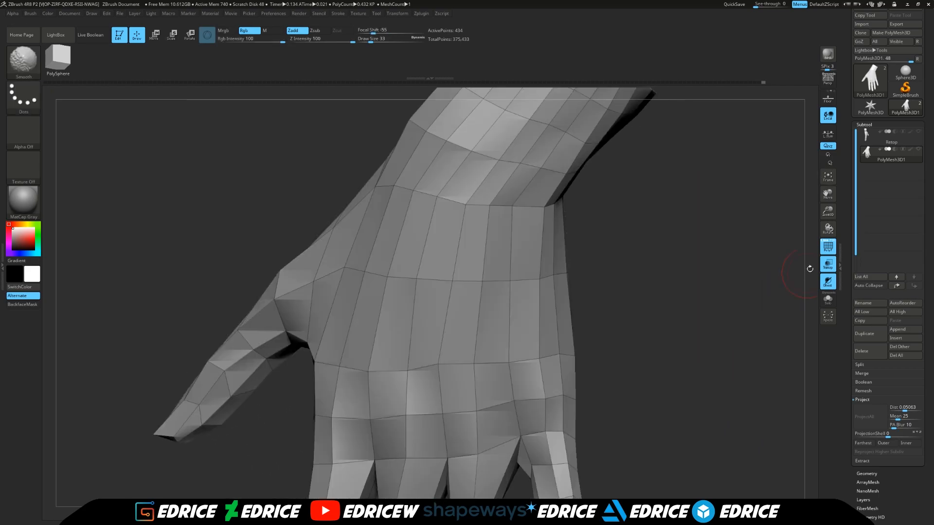
pyautogui.moveTo(828, 212); pyautogui.dragTo(819, 168)
pyautogui.moveTo(811, 174); pyautogui.dragTo(777, 226)
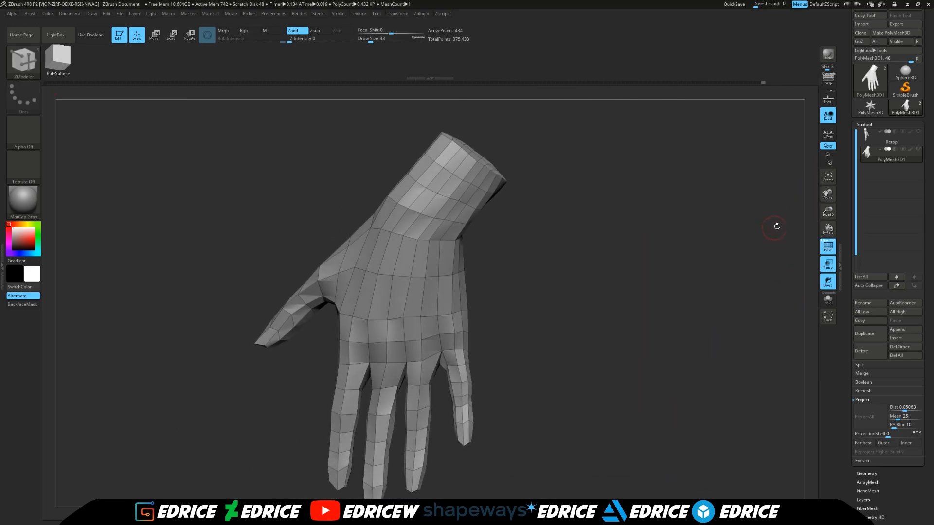
# Store a morph target for the finished low-poly block mesh
pyautogui.scroll(-5, 890, 317)
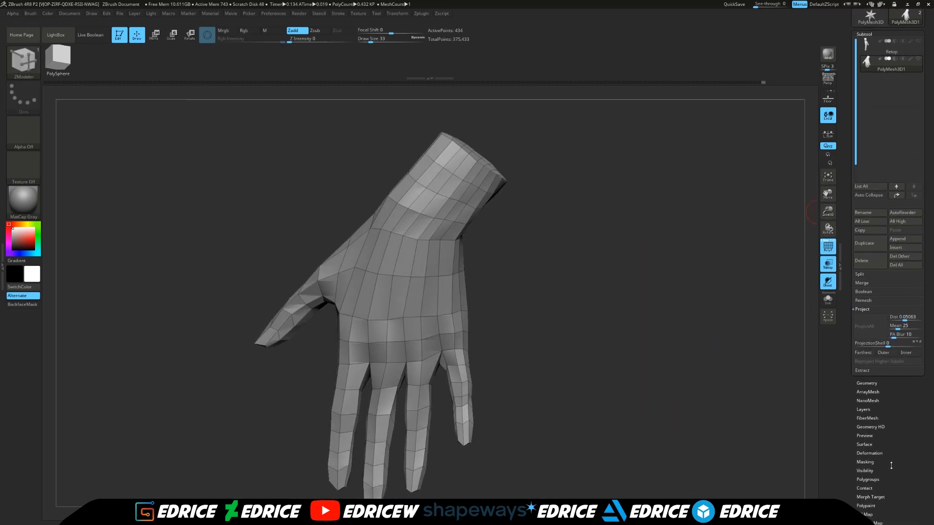
pyautogui.click(871, 480)
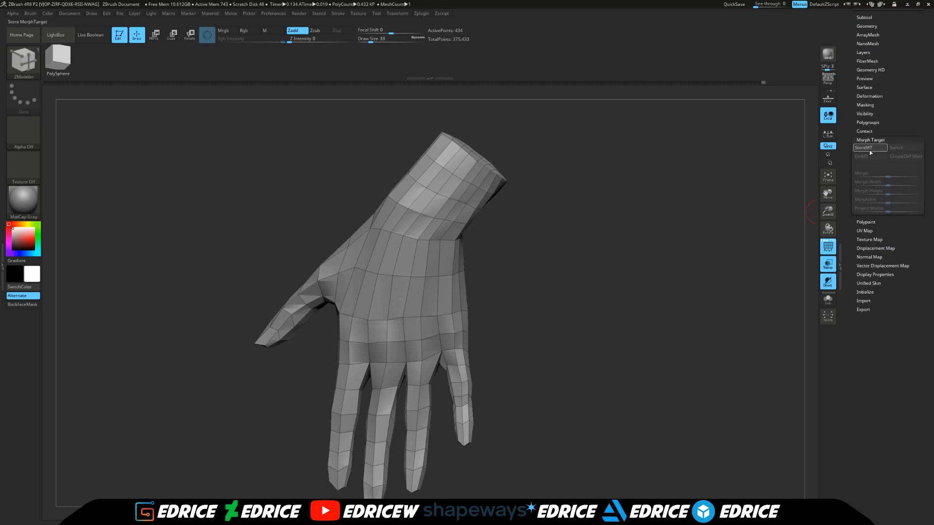
pyautogui.moveTo(798, 194); pyautogui.dragTo(731, 248)
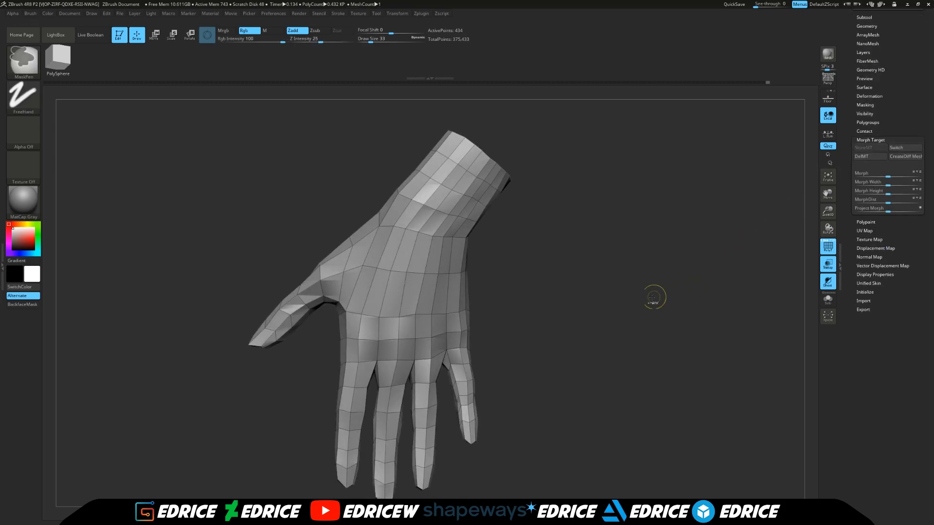
# Subdivide the block mesh once, show the sculpt subtool and project the mesh onto it
pyautogui.hotkey('ctrl', 'd')
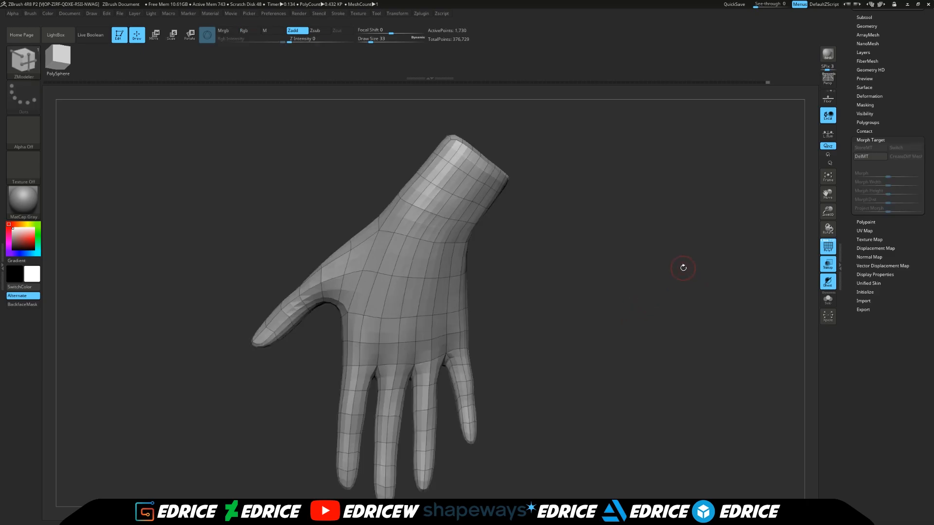
pyautogui.moveTo(681, 267); pyautogui.dragTo(684, 234)
pyautogui.moveTo(902, 74); pyautogui.dragTo(895, 144)
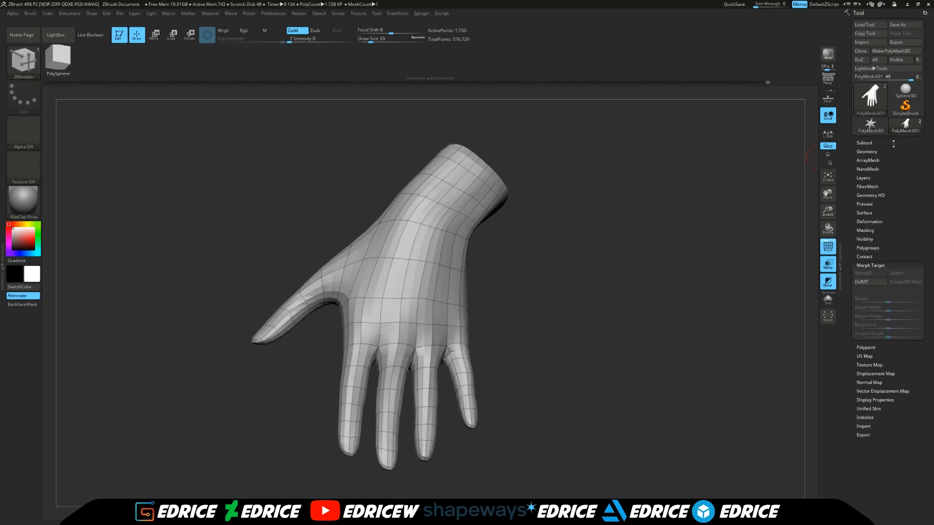
pyautogui.click(870, 143)
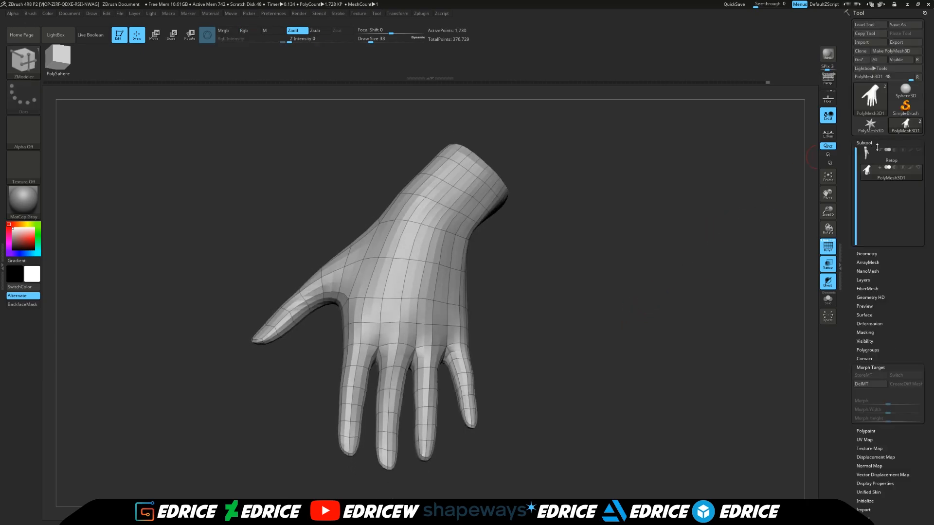
pyautogui.click(919, 151)
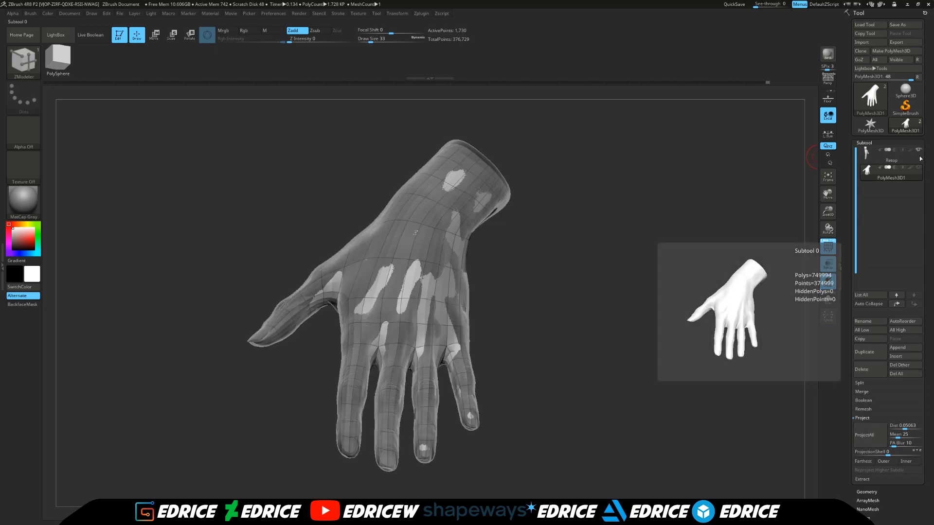
pyautogui.click(871, 440)
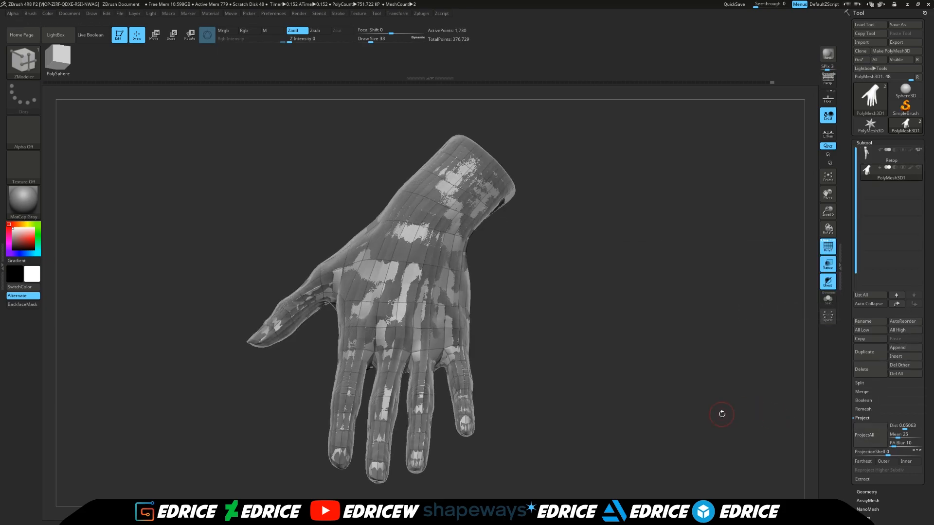
# Subdivide the mesh three more times, projecting all detail from the sculpt after each subdivision
pyautogui.moveTo(712, 409); pyautogui.dragTo(707, 427)
pyautogui.hotkey('ctrl', 'd')
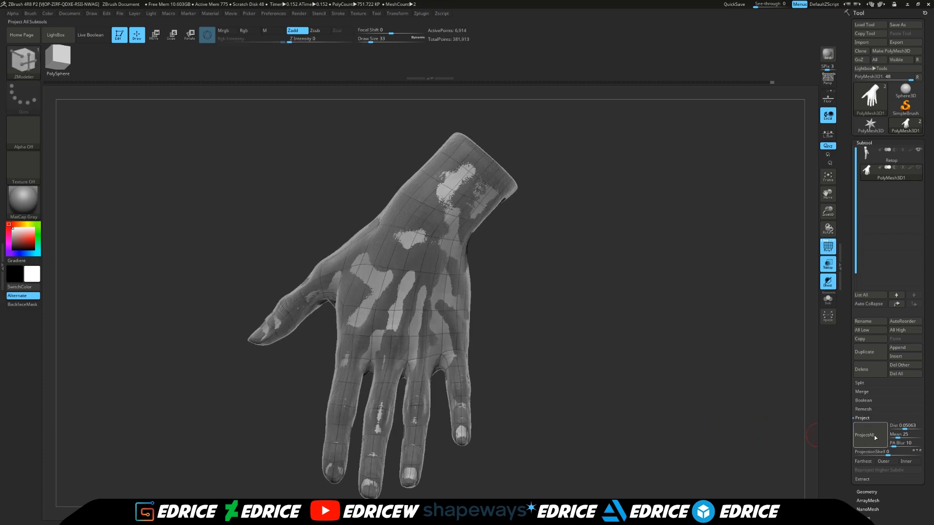
pyautogui.click(862, 437)
pyautogui.hotkey('ctrl', 'd')
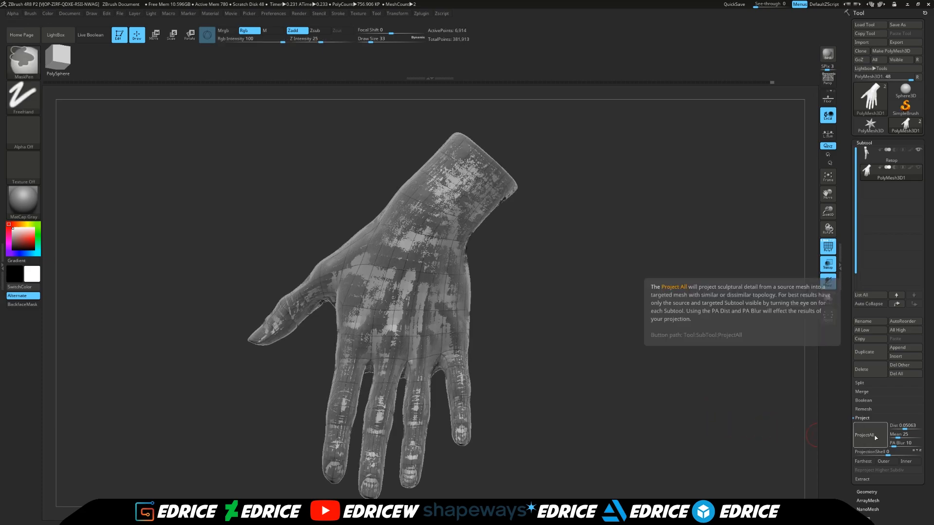
pyautogui.click(862, 437)
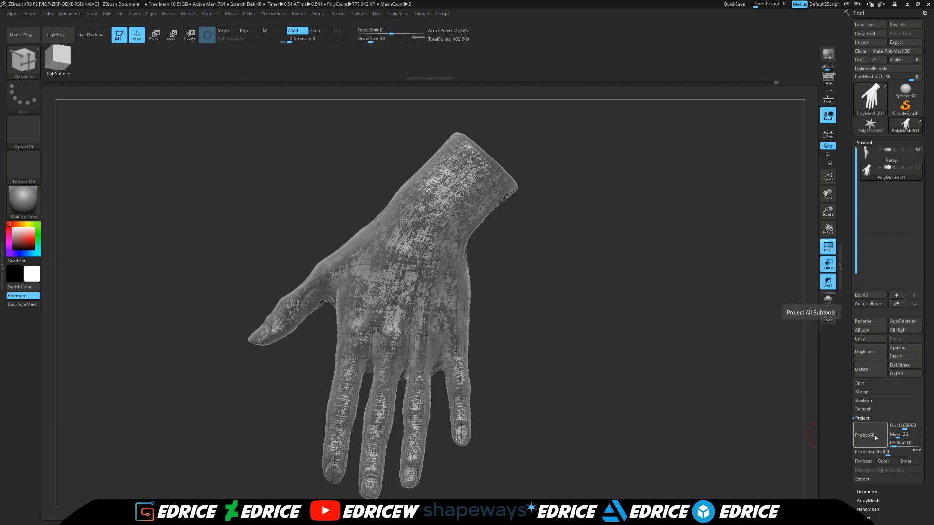
pyautogui.hotkey('ctrl', 'd')
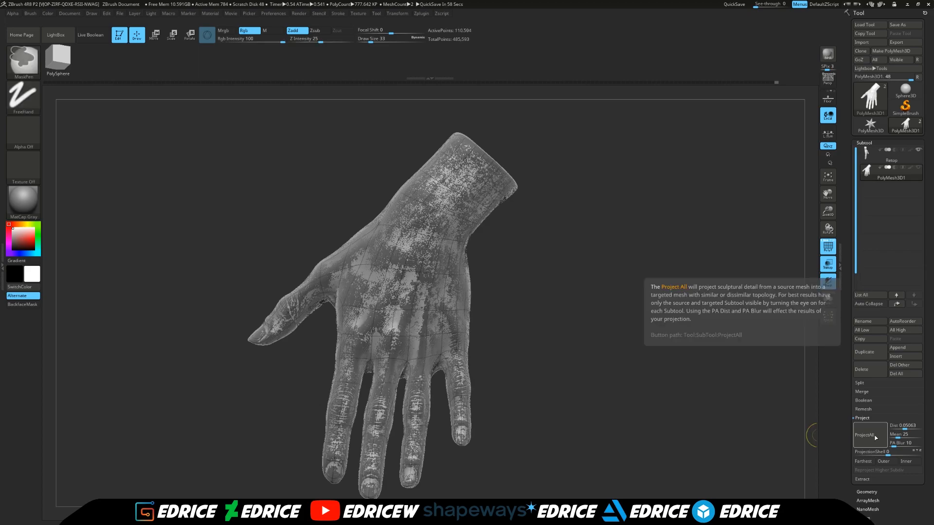
pyautogui.click(874, 436)
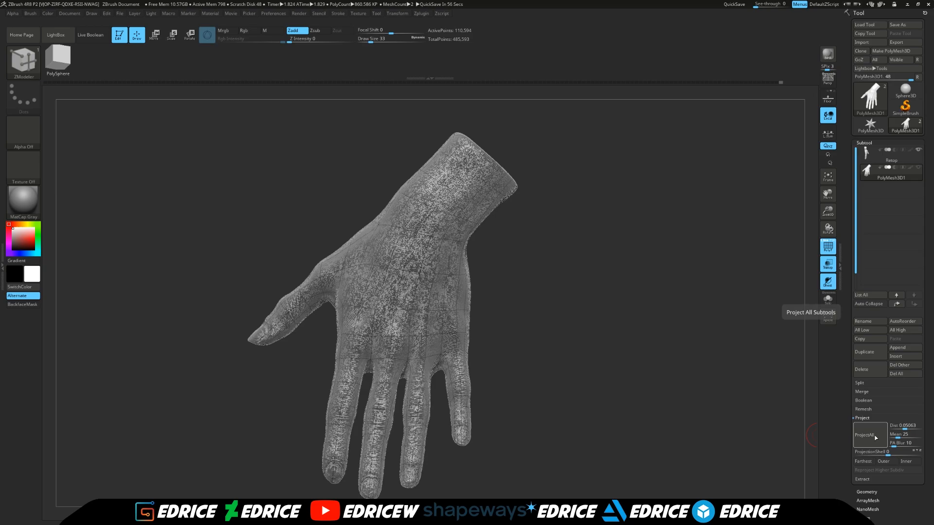
# Subdivide the block mesh one more level and project the sculpt's detail onto it
pyautogui.click(911, 162)
pyautogui.click(908, 179)
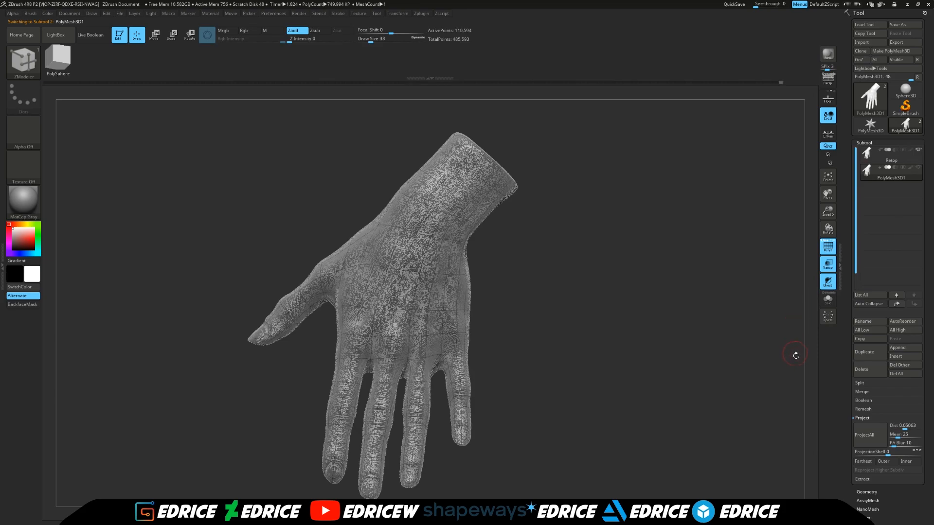
pyautogui.click(871, 441)
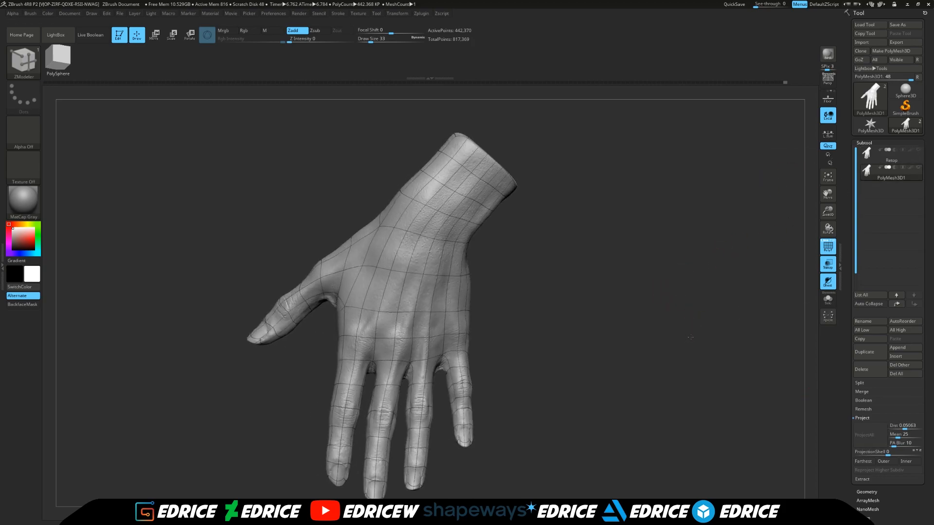
# Turn off the transparency and wireframe display and compare the back of the hand between the block mesh and the sculpt
pyautogui.click(829, 265)
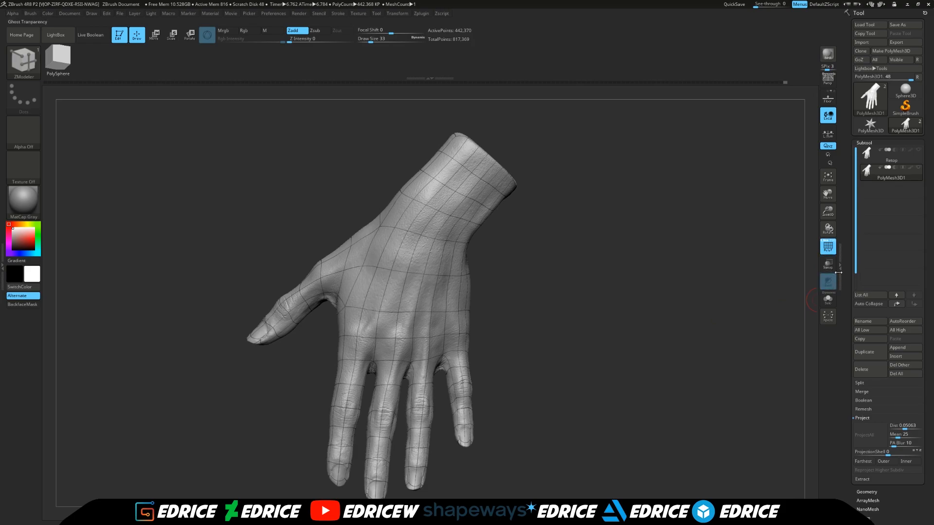
pyautogui.click(832, 254)
pyautogui.moveTo(750, 292); pyautogui.dragTo(703, 301)
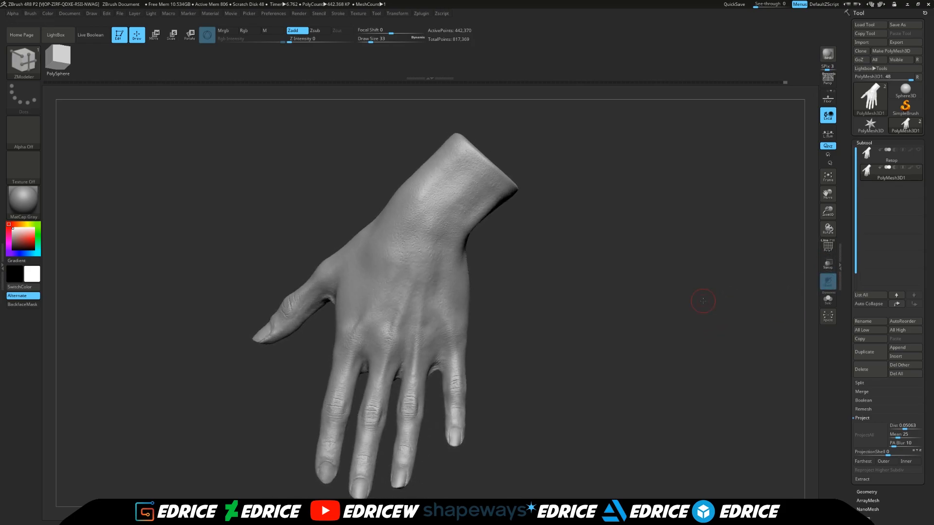
pyautogui.moveTo(828, 210); pyautogui.dragTo(825, 208)
pyautogui.click(890, 155)
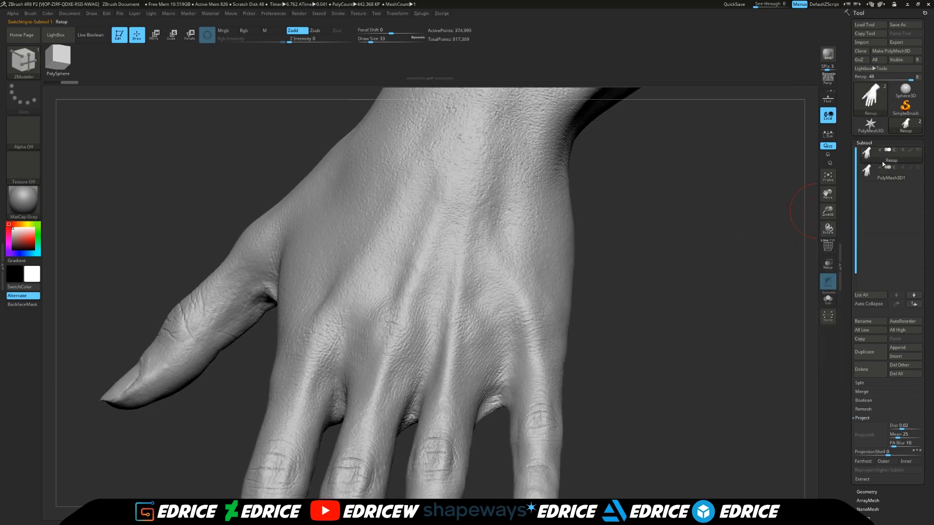
pyautogui.click(900, 178)
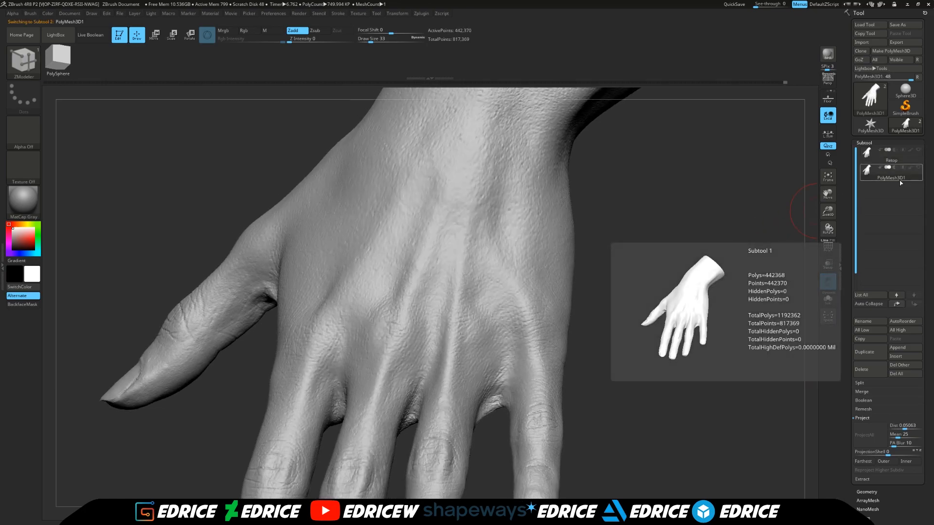
# Show both hand subtools, subdivide the block mesh again, project all detail from the sculpt and hide the sculpt
pyautogui.click(918, 168)
pyautogui.click(918, 151)
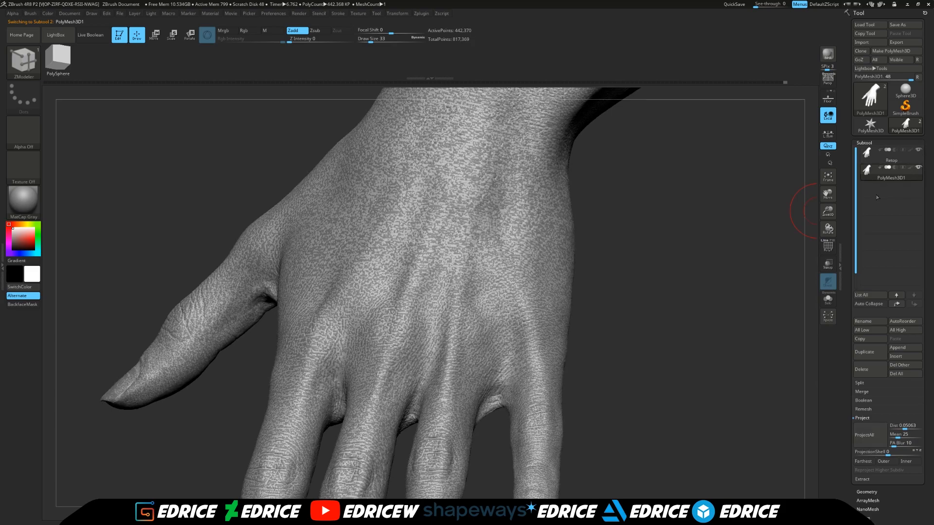
pyautogui.hotkey('ctrl', 'd')
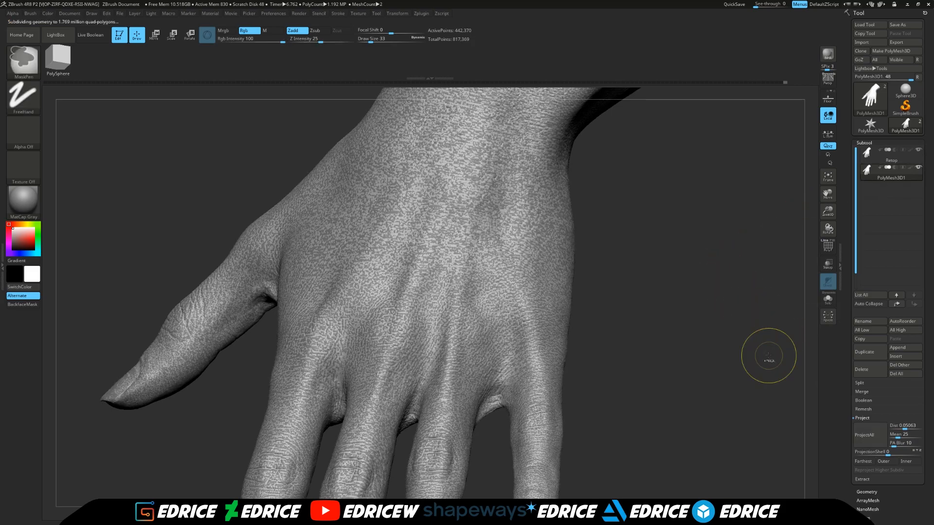
pyautogui.click(878, 428)
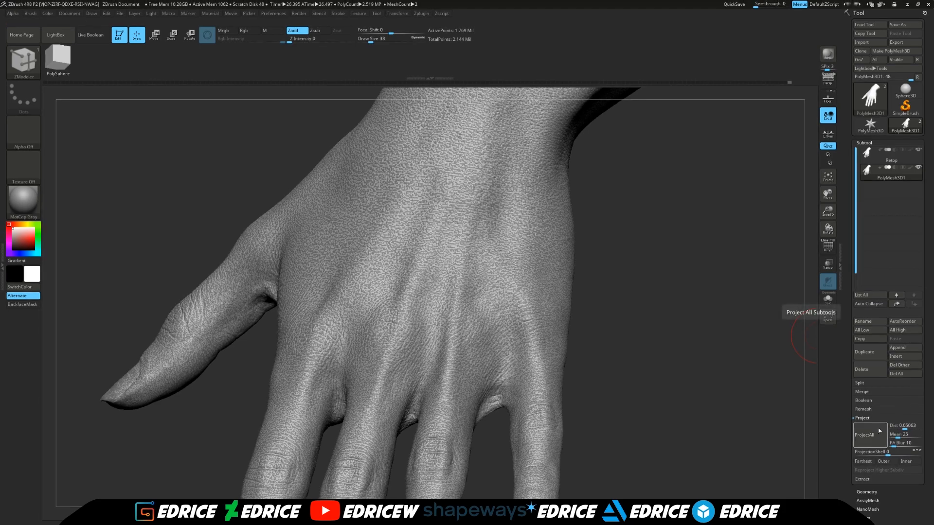
pyautogui.click(919, 149)
pyautogui.moveTo(919, 156)
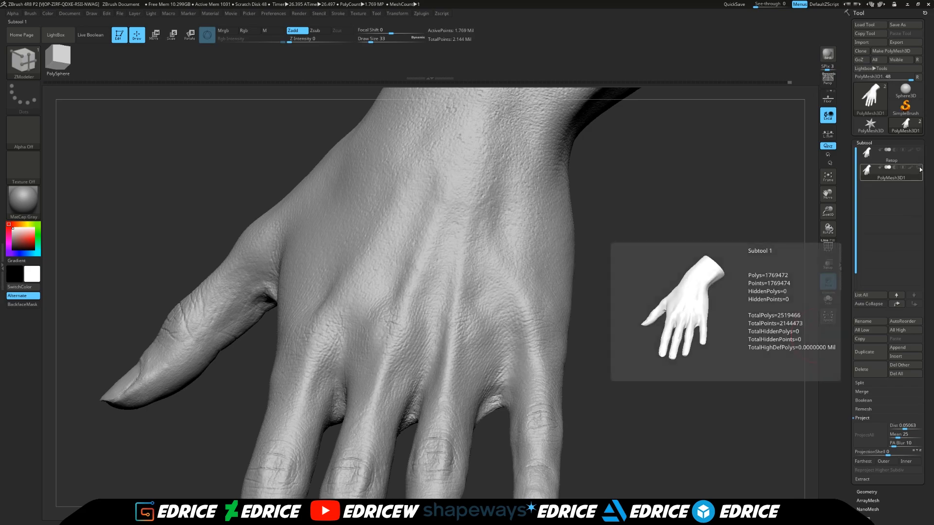
# Compare the projected mesh's surface detail with the original sculpt by alternating between the two subtools
pyautogui.click(908, 180)
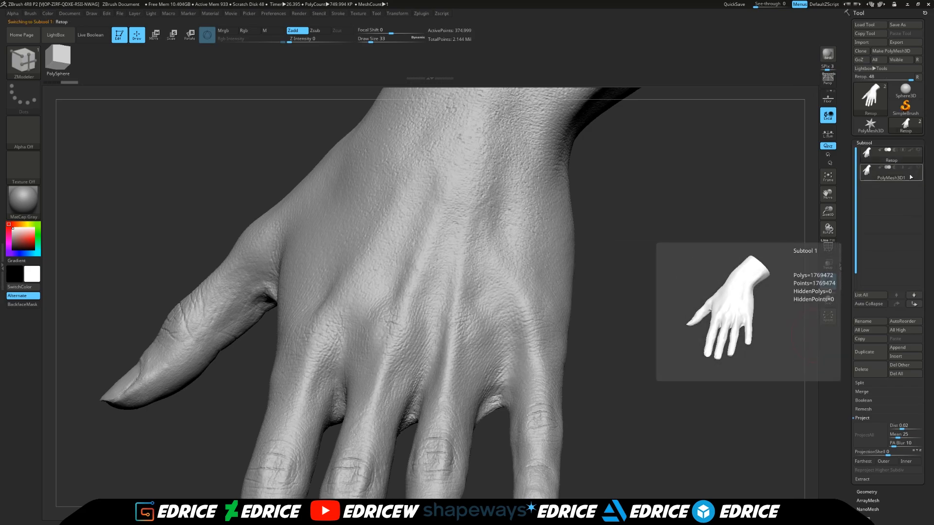
pyautogui.click(907, 180)
pyautogui.click(834, 180)
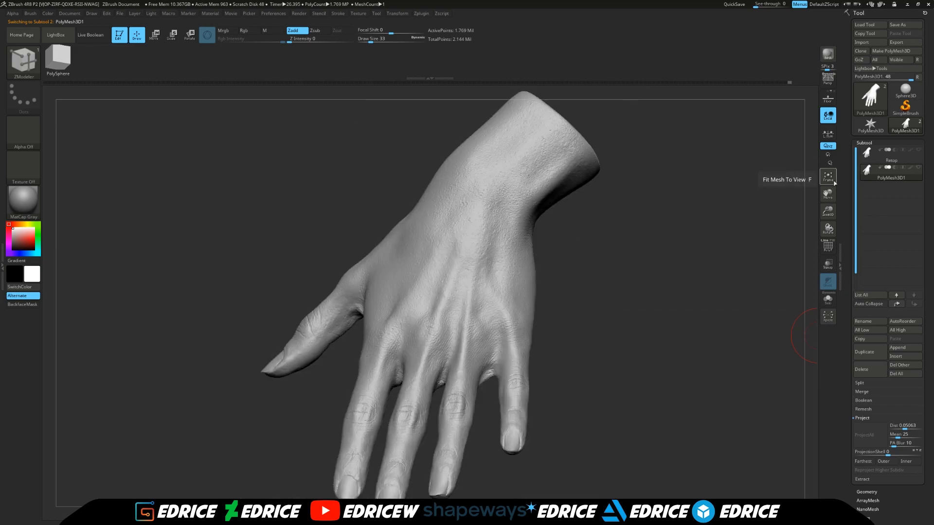
pyautogui.moveTo(719, 270); pyautogui.dragTo(730, 294)
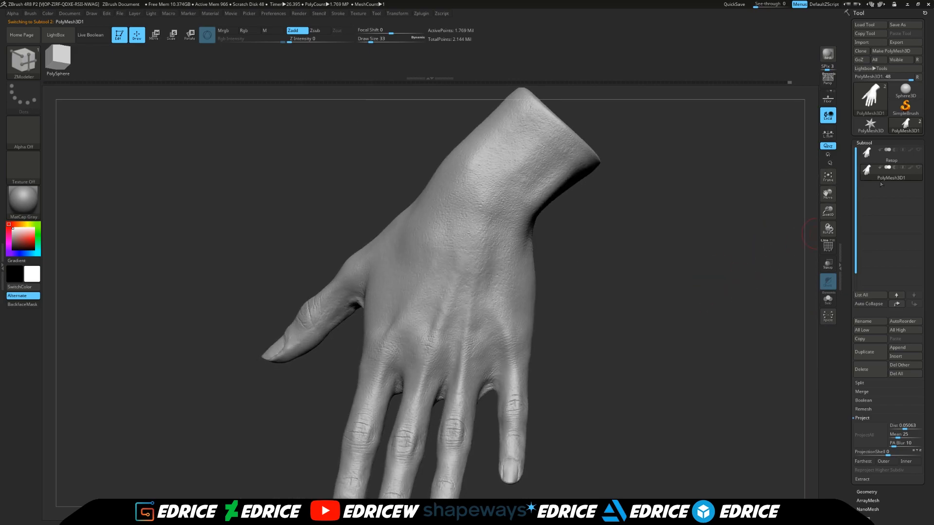
pyautogui.click(909, 161)
pyautogui.moveTo(747, 361); pyautogui.dragTo(759, 363)
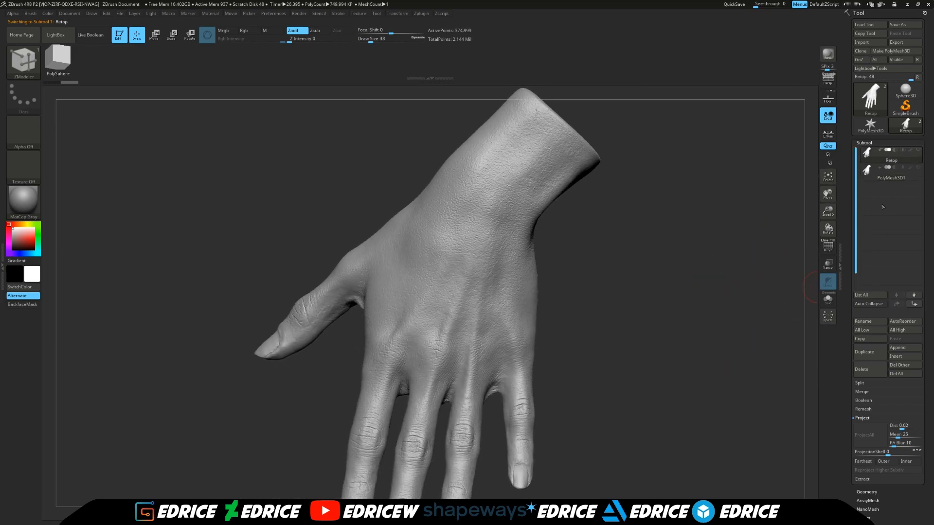
pyautogui.click(884, 181)
pyautogui.moveTo(829, 195); pyautogui.dragTo(824, 123)
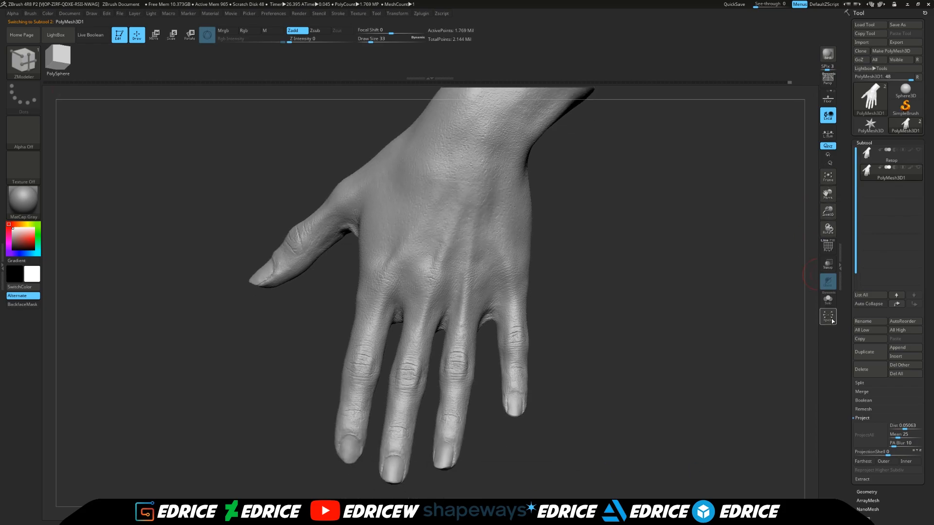
# Show the wireframe on the projected hand and check its polygroups by isolating parts of the fingers
pyautogui.click(826, 251)
pyautogui.moveTo(701, 306); pyautogui.dragTo(667, 323)
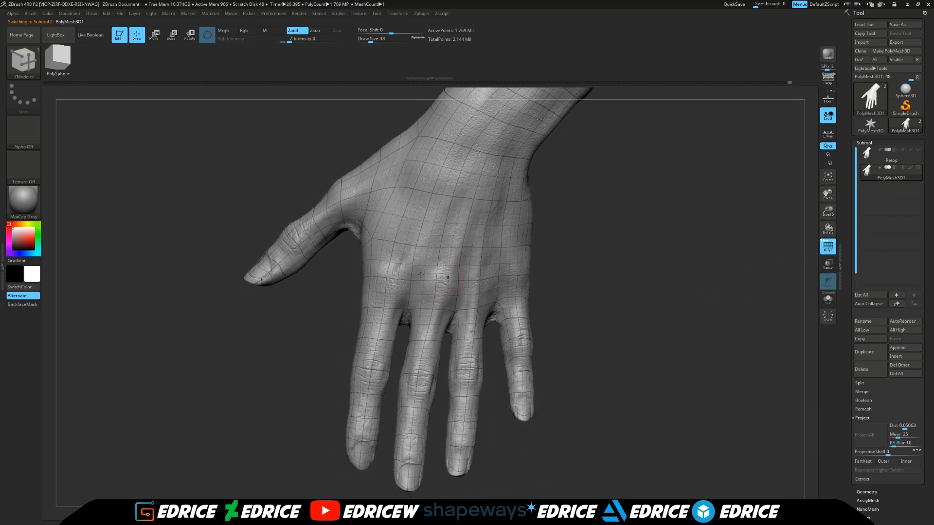
pyautogui.moveTo(279, 315); pyautogui.dragTo(560, 358)
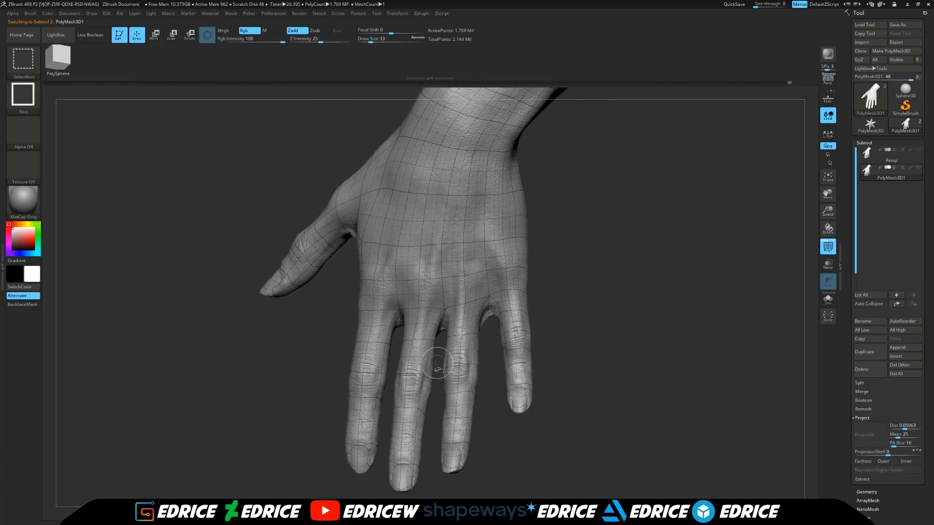
pyautogui.keyDown('ctrl'); pyautogui.keyDown('shift'); pyautogui.click(431, 375); pyautogui.keyUp('shift'); pyautogui.keyUp('ctrl')
pyautogui.moveTo(582, 395)
pyautogui.mouseDown()
pyautogui.moveTo(514, 388)
pyautogui.moveTo(590, 396)
pyautogui.mouseUp()
pyautogui.keyDown('ctrl'); pyautogui.keyDown('shift'); pyautogui.click(603, 400); pyautogui.keyUp('shift'); pyautogui.keyUp('ctrl')
pyautogui.keyDown('ctrl'); pyautogui.keyDown('shift'); pyautogui.click(462, 406); pyautogui.keyUp('shift'); pyautogui.keyUp('ctrl')
pyautogui.keyDown('ctrl'); pyautogui.keyDown('shift'); pyautogui.click(563, 396); pyautogui.keyUp('shift'); pyautogui.keyUp('ctrl')
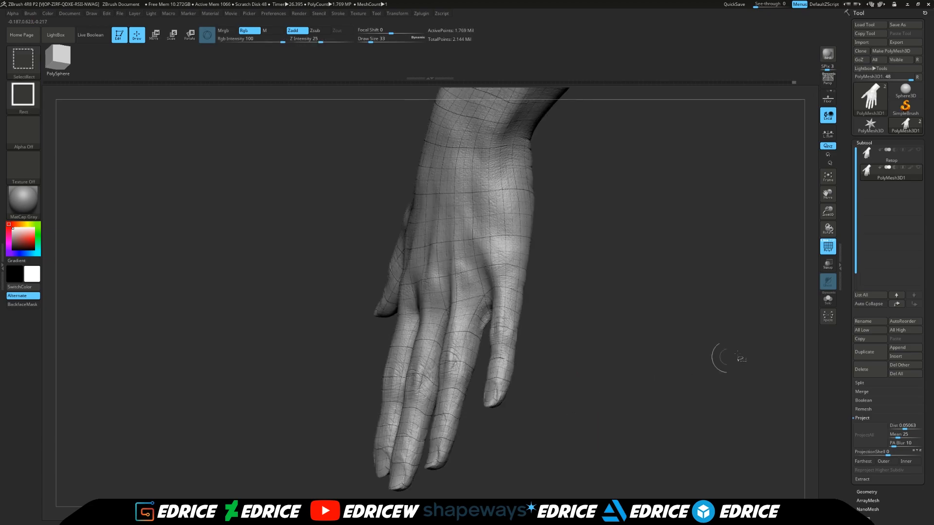
# Select the ZModeler brush, display the polygroup colours, isolate the thumb polygroup and show the whole hand again
pyautogui.press('b')
pyautogui.press('z')
pyautogui.press('m')
pyautogui.click(829, 247)
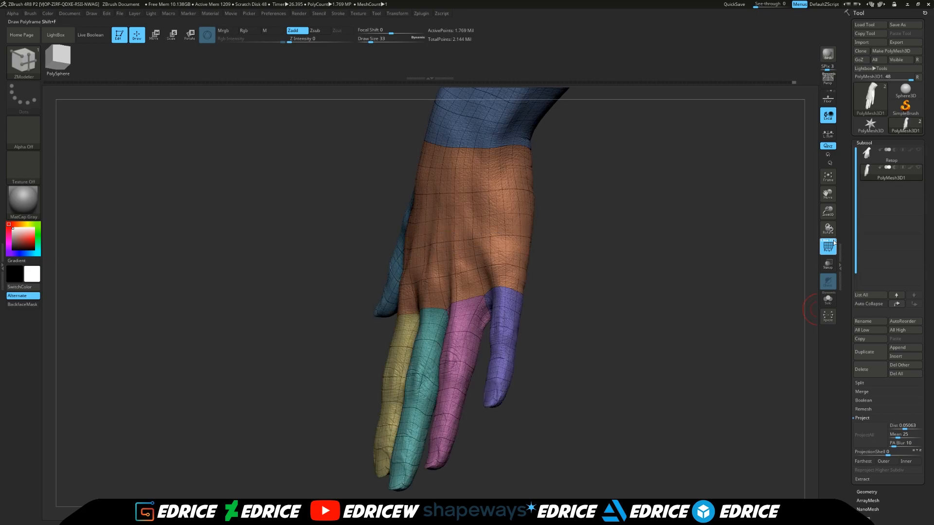
pyautogui.moveTo(715, 299)
pyautogui.mouseDown()
pyautogui.moveTo(693, 296)
pyautogui.moveTo(708, 273)
pyautogui.moveTo(711, 290)
pyautogui.mouseUp()
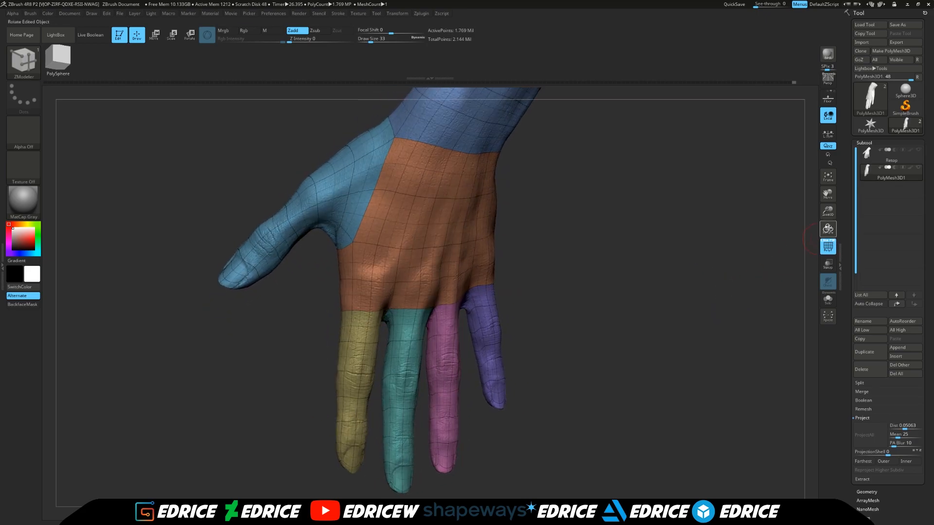
pyautogui.moveTo(828, 212); pyautogui.dragTo(828, 203)
pyautogui.moveTo(817, 241); pyautogui.dragTo(719, 319)
pyautogui.keyDown('ctrl'); pyautogui.keyDown('shift'); pyautogui.click(582, 270); pyautogui.keyUp('shift'); pyautogui.keyUp('ctrl')
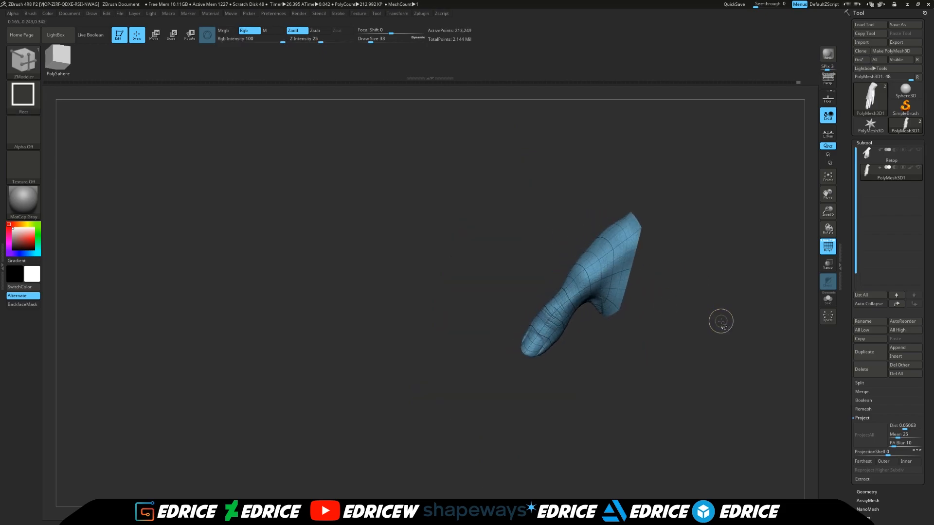
pyautogui.keyDown('ctrl'); pyautogui.keyDown('shift'); pyautogui.click(727, 322); pyautogui.keyUp('shift'); pyautogui.keyUp('ctrl')
# Fit the whole hand in view, hide the polygroup wireframe and examine the projected skin detail
pyautogui.moveTo(828, 212); pyautogui.dragTo(744, 207)
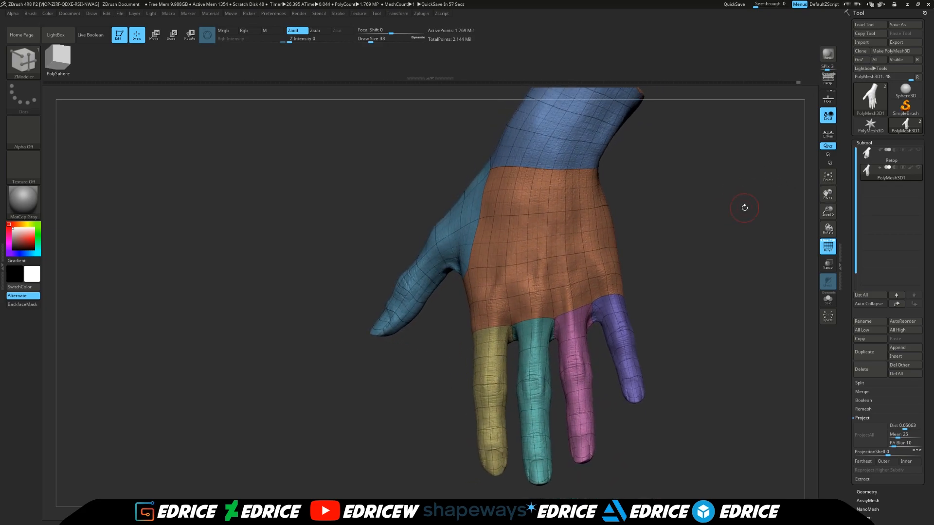
pyautogui.moveTo(825, 196); pyautogui.dragTo(755, 212)
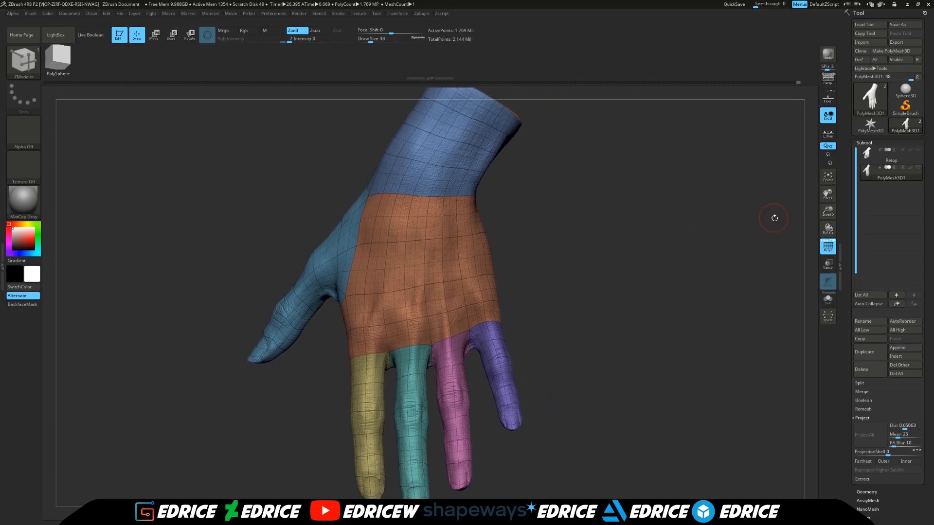
pyautogui.moveTo(821, 214)
pyautogui.mouseDown()
pyautogui.moveTo(769, 236)
pyautogui.moveTo(753, 262)
pyautogui.mouseUp()
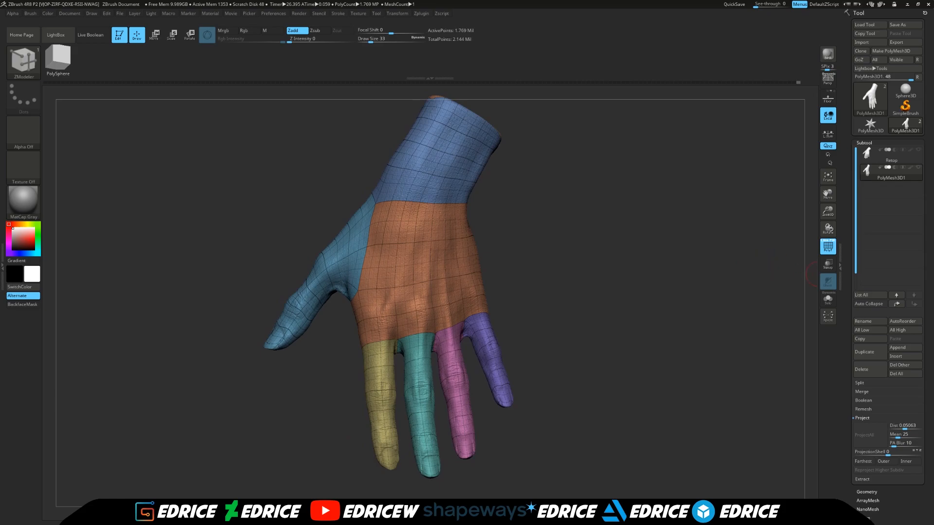
pyautogui.click(828, 248)
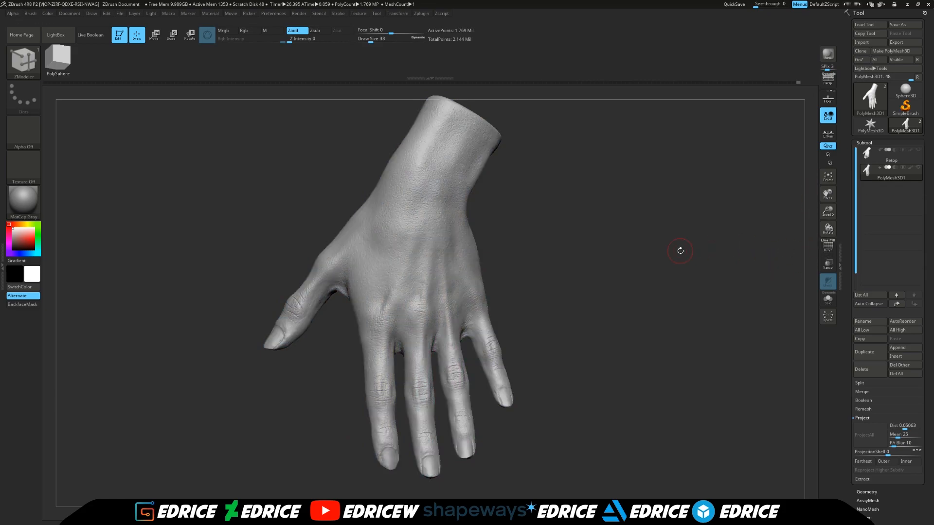
pyautogui.moveTo(676, 247); pyautogui.dragTo(805, 207)
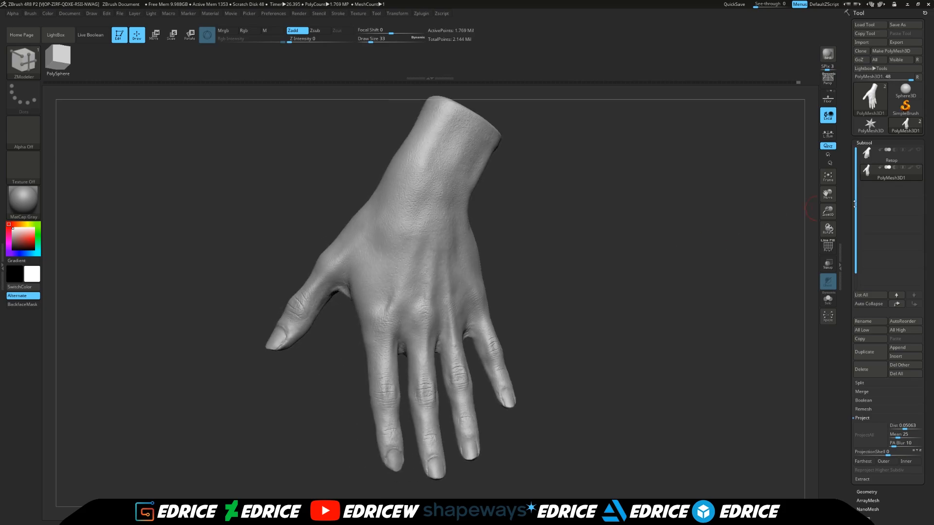
# Lower the hand to subdivision level 1 and switch it to the stored morph target
pyautogui.scroll(-3, 883, 413)
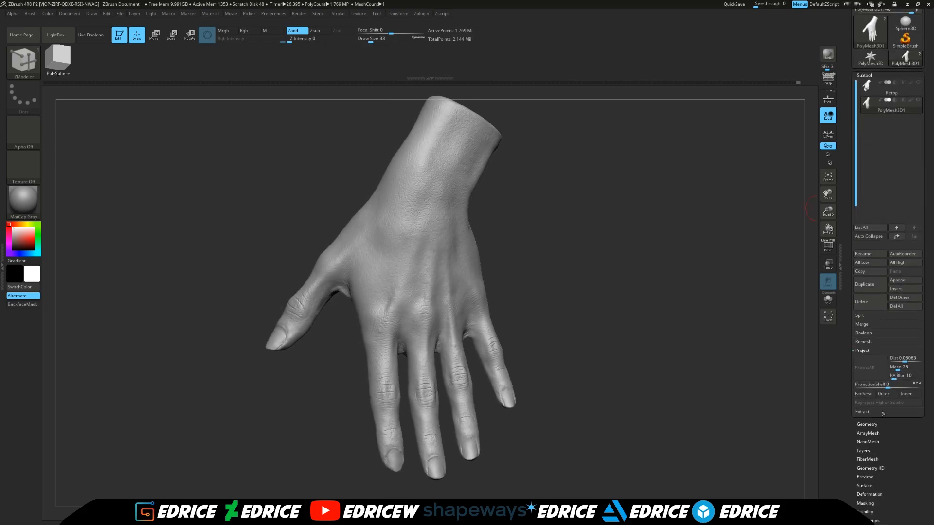
pyautogui.click(867, 425)
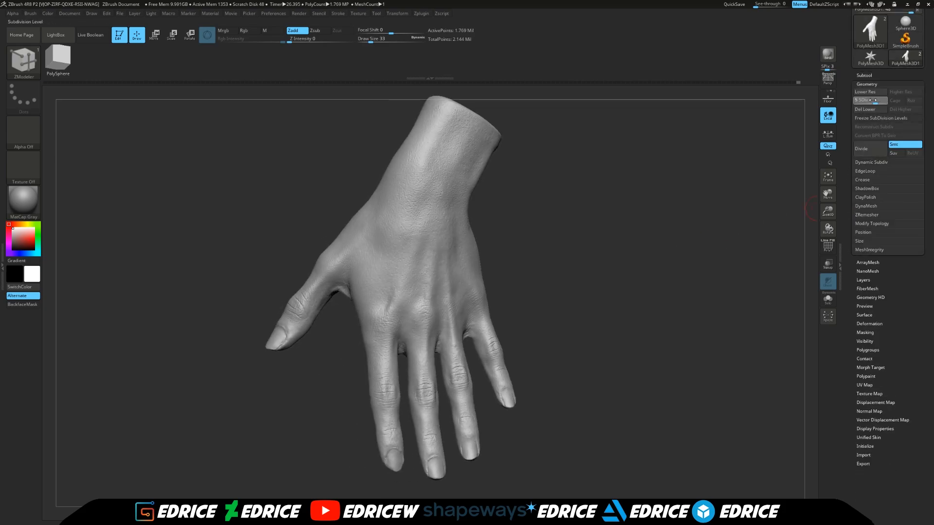
pyautogui.moveTo(858, 101); pyautogui.dragTo(856, 102)
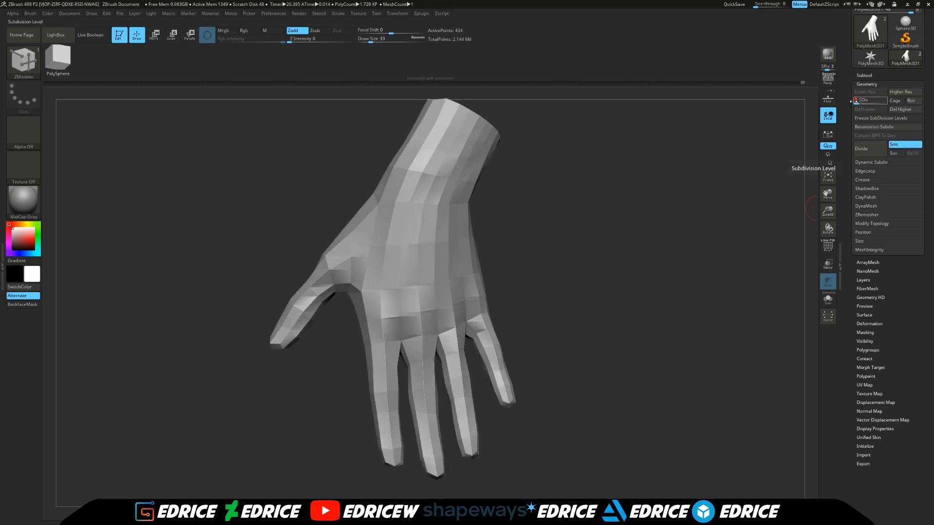
pyautogui.click(884, 368)
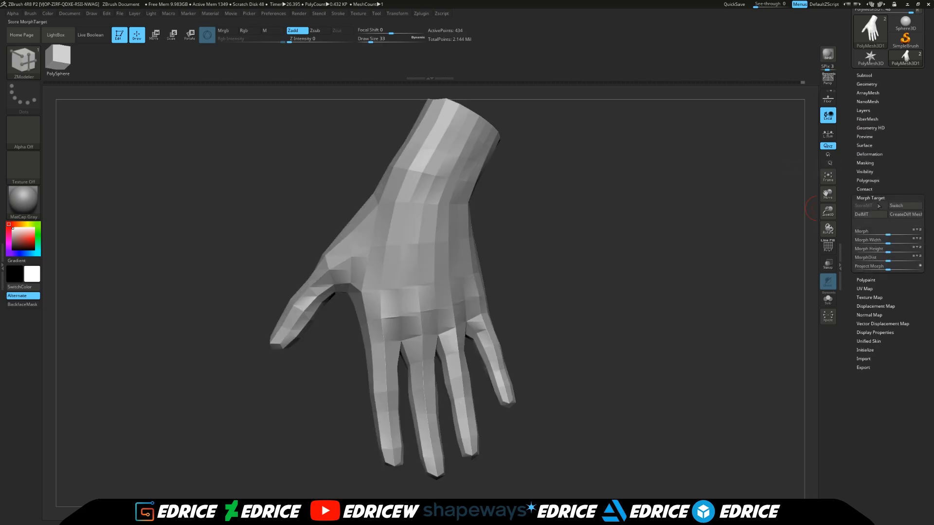
pyautogui.click(896, 206)
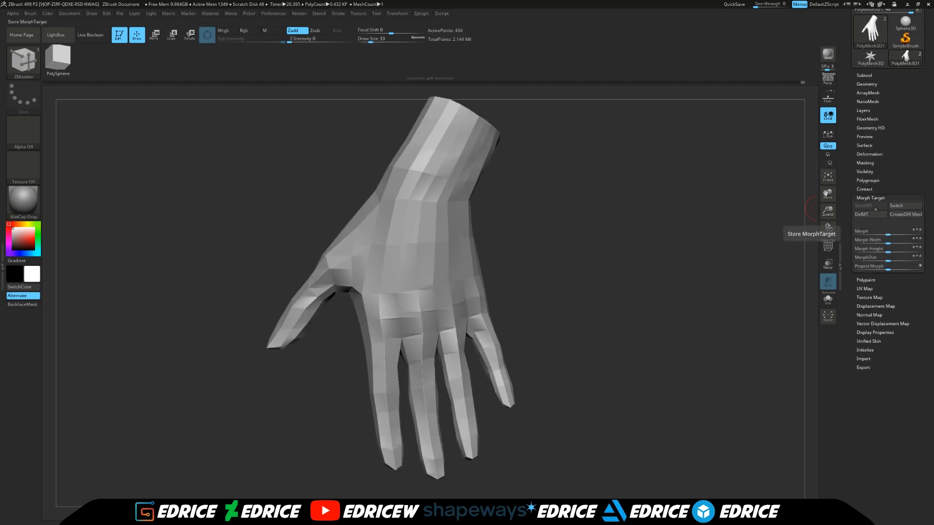
# Return the hand to subdivision level 7 and check its detail from another angle
pyautogui.moveTo(873, 84); pyautogui.dragTo(885, 164)
pyautogui.click(871, 149)
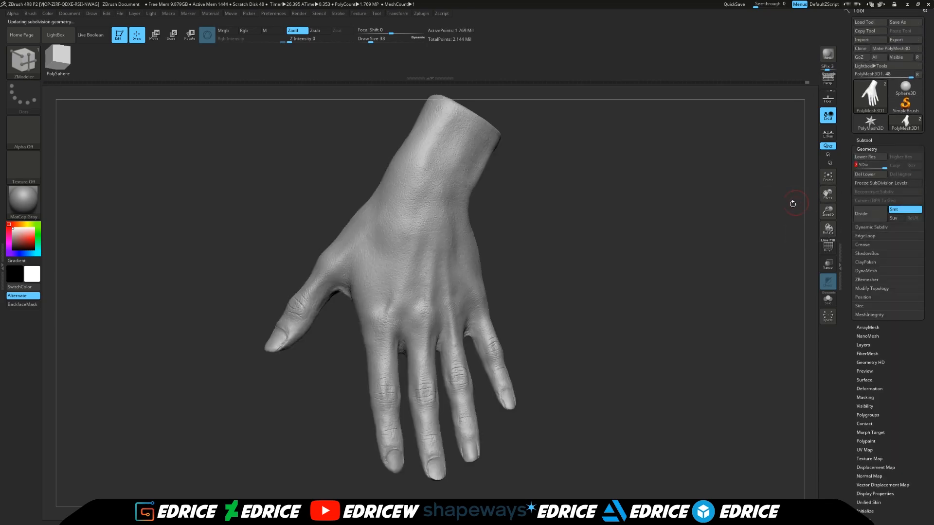
pyautogui.moveTo(741, 237); pyautogui.dragTo(789, 239)
pyautogui.moveTo(666, 249); pyautogui.dragTo(594, 260)
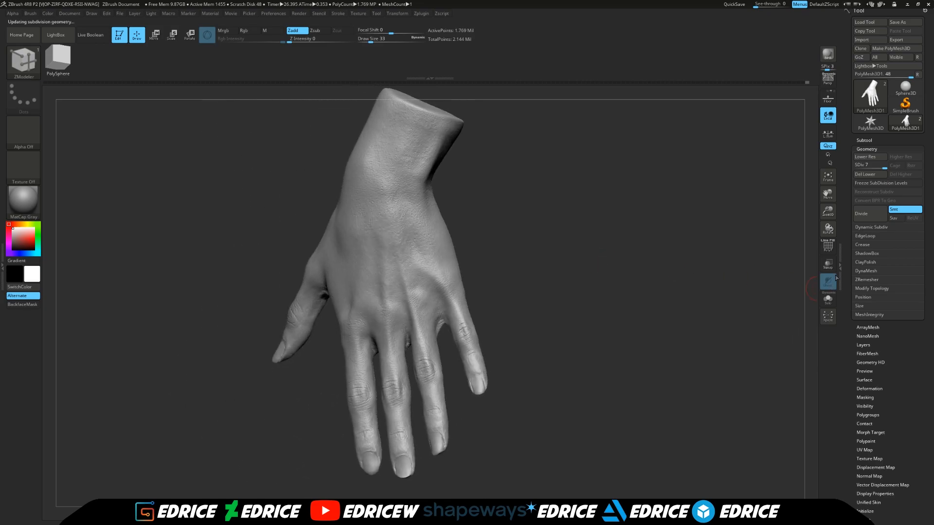
# Display the polygroups again, isolate the back of the hand and the little finger in turn, and restore full visibility
pyautogui.click(828, 246)
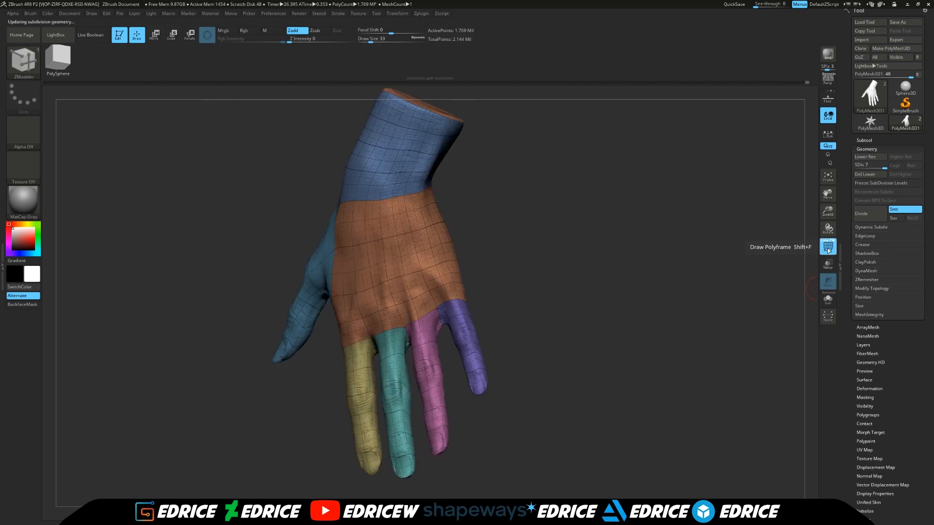
pyautogui.hotkey('ctrl', 'shift')
pyautogui.keyDown('ctrl'); pyautogui.keyDown('shift'); pyautogui.click(443, 279); pyautogui.keyUp('shift'); pyautogui.keyUp('ctrl')
pyautogui.moveTo(682, 266); pyautogui.dragTo(685, 306)
pyautogui.keyDown('ctrl'); pyautogui.keyDown('shift'); pyautogui.click(583, 282); pyautogui.keyUp('shift'); pyautogui.keyUp('ctrl')
pyautogui.keyDown('ctrl'); pyautogui.keyDown('shift'); pyautogui.click(496, 373); pyautogui.keyUp('shift'); pyautogui.keyUp('ctrl')
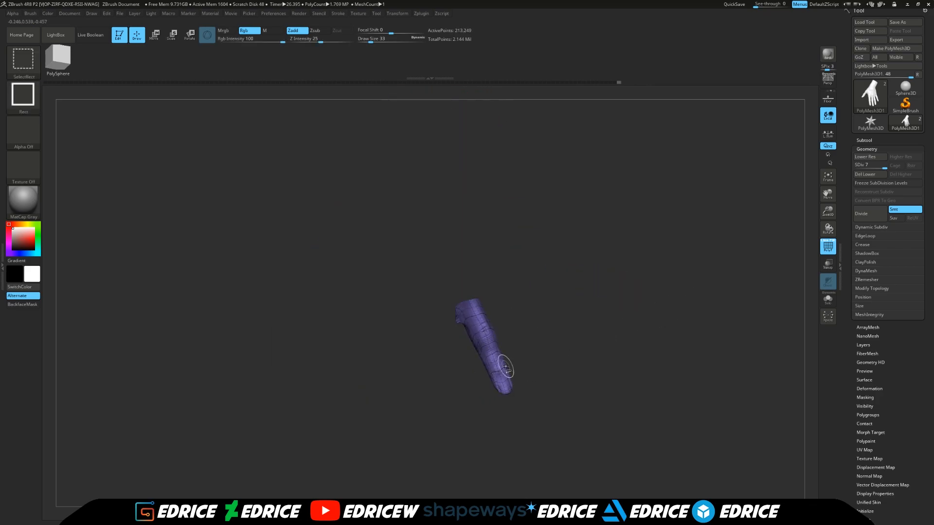
pyautogui.keyDown('ctrl'); pyautogui.keyDown('shift'); pyautogui.click(607, 359); pyautogui.keyUp('shift'); pyautogui.keyUp('ctrl')
pyautogui.moveTo(663, 338); pyautogui.dragTo(695, 306)
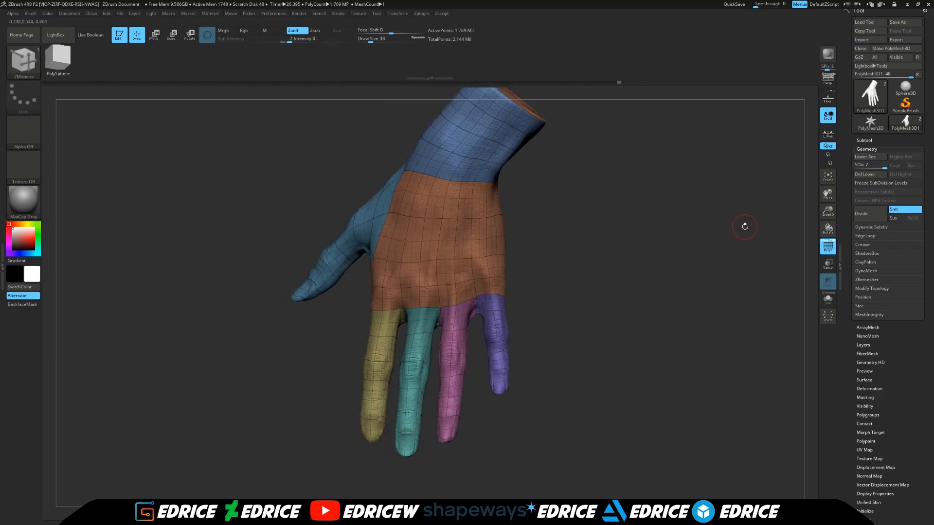